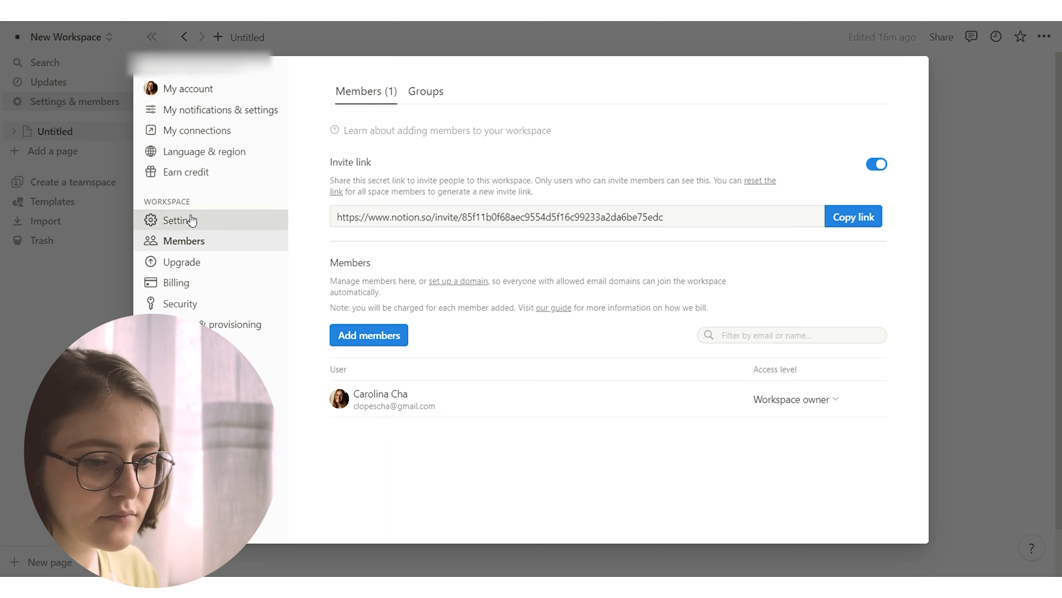
Look through the workspace's general settings, members, billing and upgrade pages.
{"action": "left_click", "coordinate": [192, 220]}
{"action": "scroll", "coordinate": [553, 285], "scroll_direction": "down", "scroll_amount": 10}
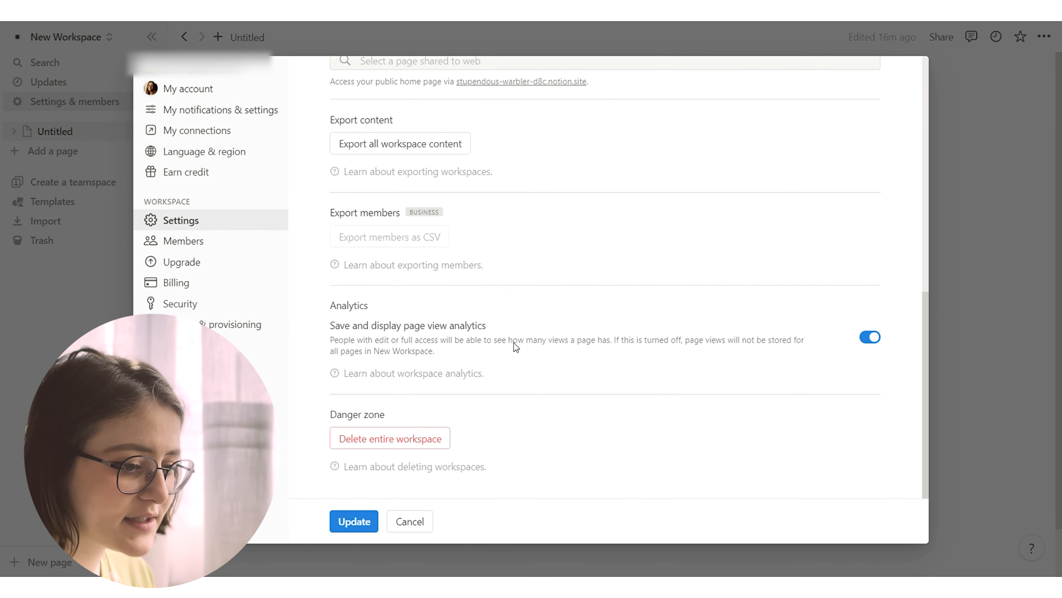
{"action": "scroll", "coordinate": [573, 377], "scroll_direction": "up", "scroll_amount": 10}
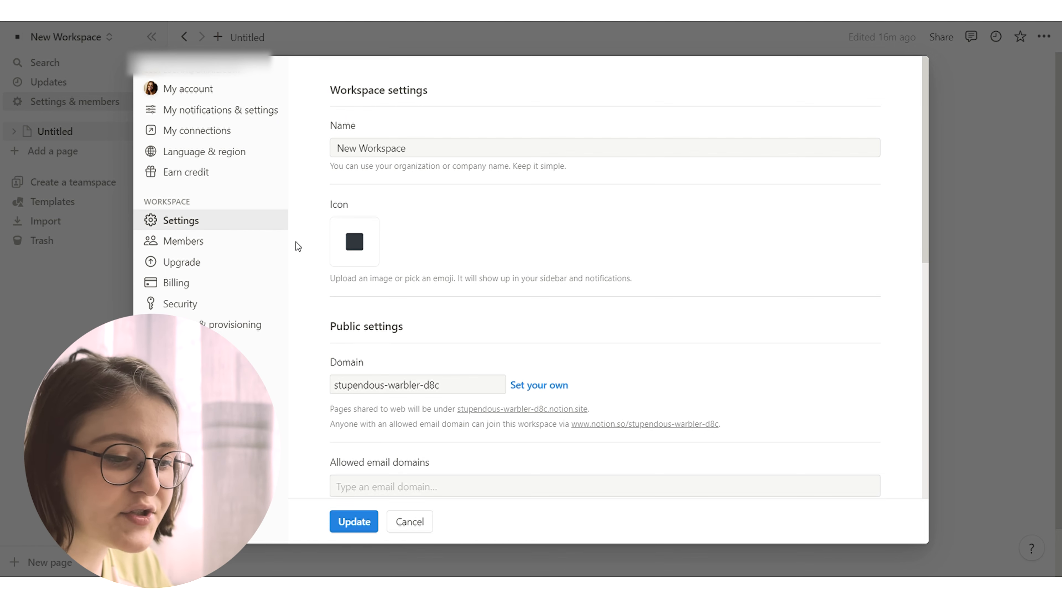
{"action": "left_click", "coordinate": [221, 239]}
{"action": "left_click", "coordinate": [226, 279]}
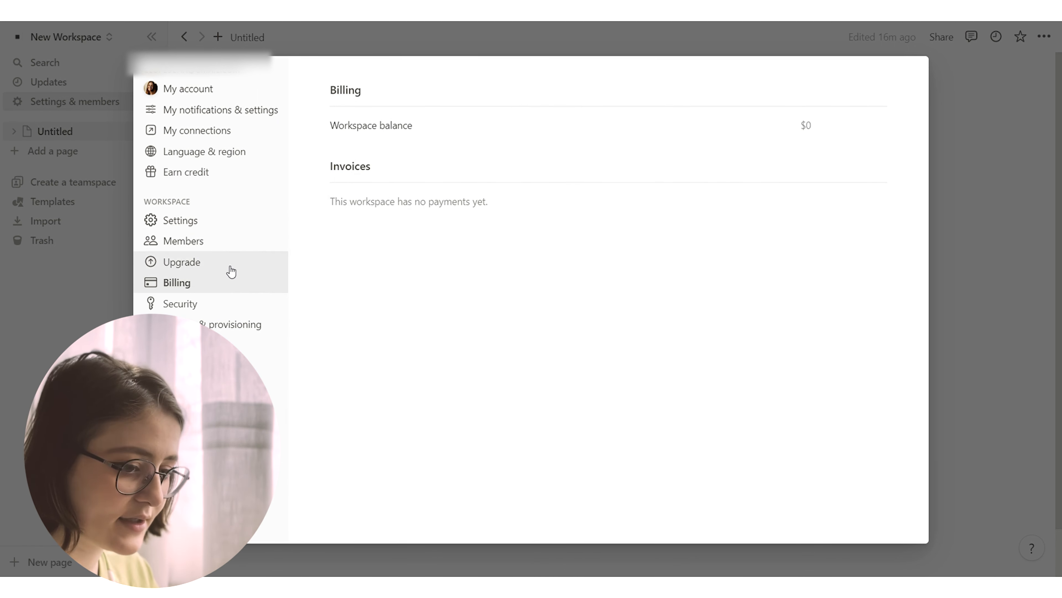
{"action": "left_click", "coordinate": [235, 266]}
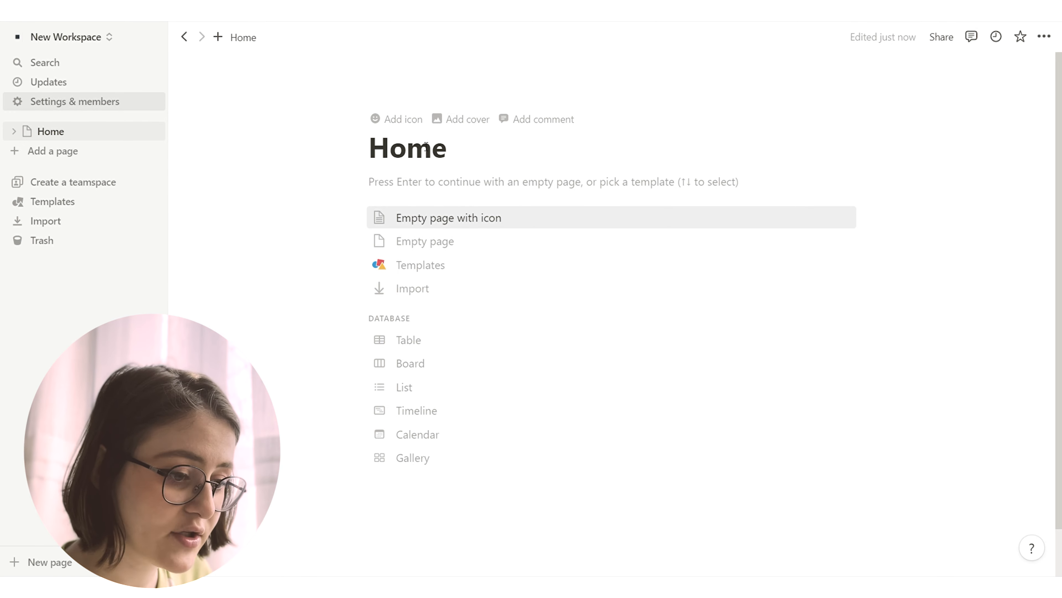
Add an icon to the Home page, shuffle a random one, and set the house emoji found by searching for "home".
{"action": "left_click", "coordinate": [404, 121]}
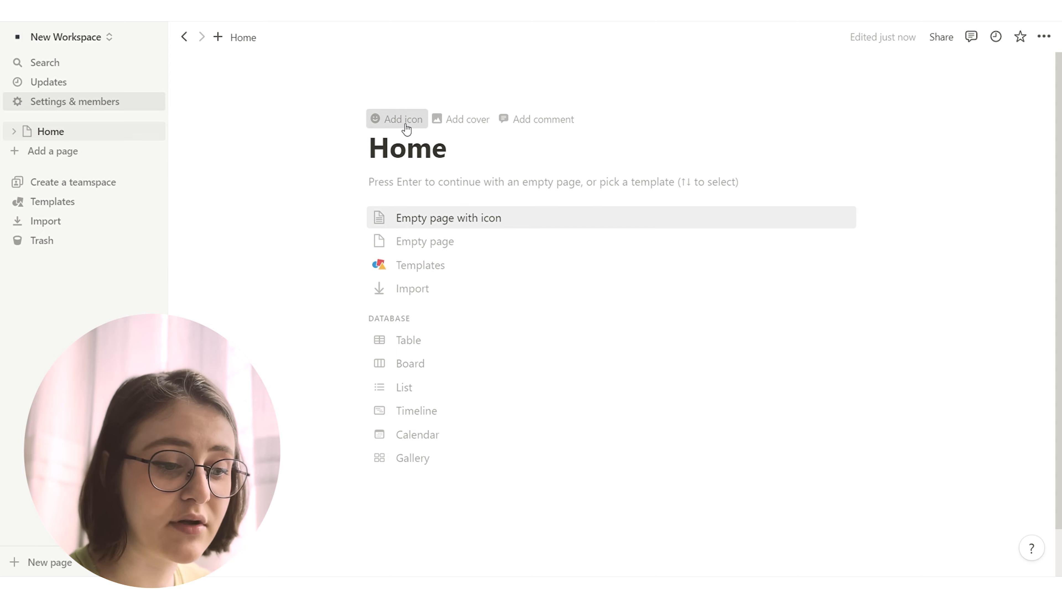
{"action": "scroll", "coordinate": [360, 302], "scroll_direction": "down", "scroll_amount": 15}
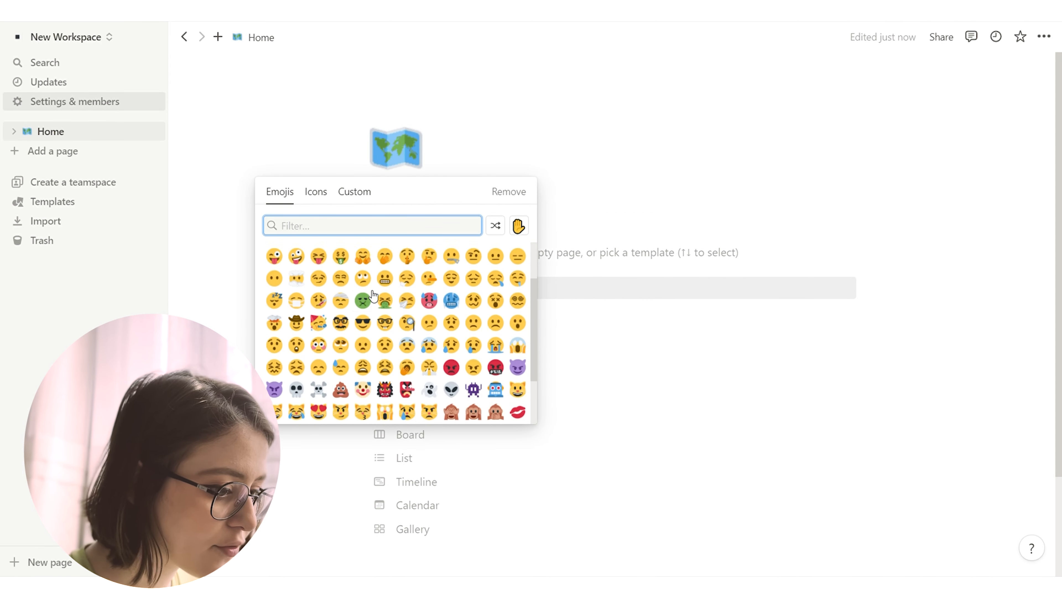
{"action": "scroll", "coordinate": [375, 291], "scroll_direction": "up", "scroll_amount": 15}
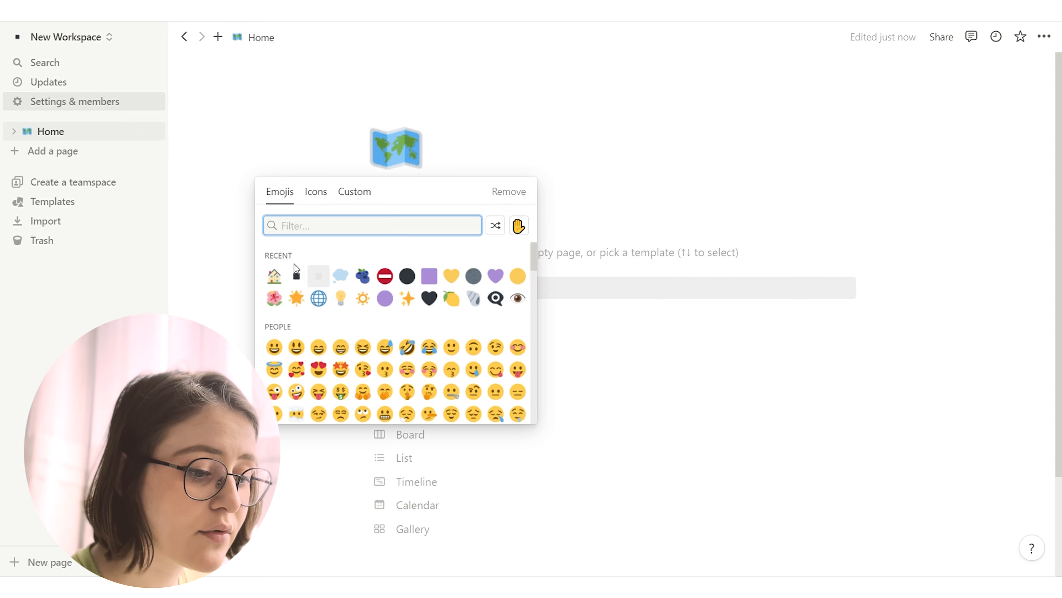
{"action": "left_click", "coordinate": [317, 191]}
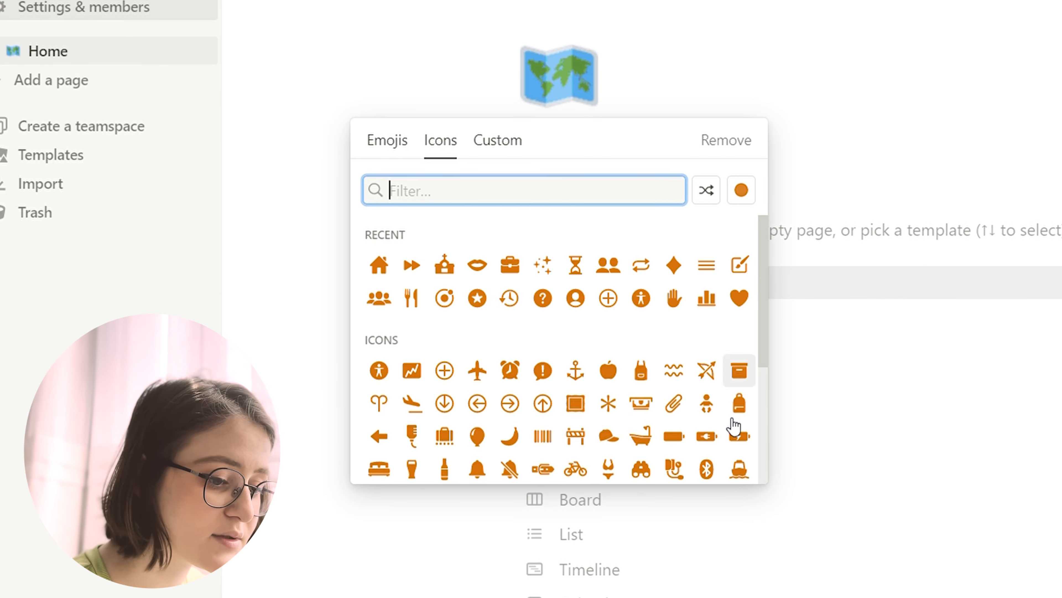
{"action": "scroll", "coordinate": [667, 430], "scroll_direction": "down", "scroll_amount": 10}
{"action": "scroll", "coordinate": [511, 338], "scroll_direction": "up", "scroll_amount": 10}
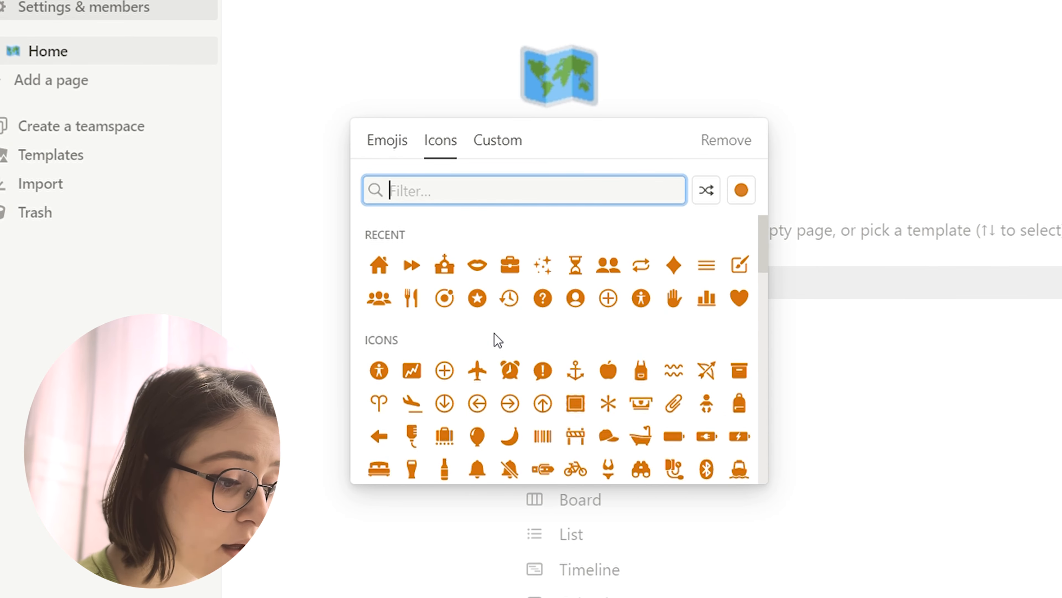
{"action": "left_click", "coordinate": [705, 193]}
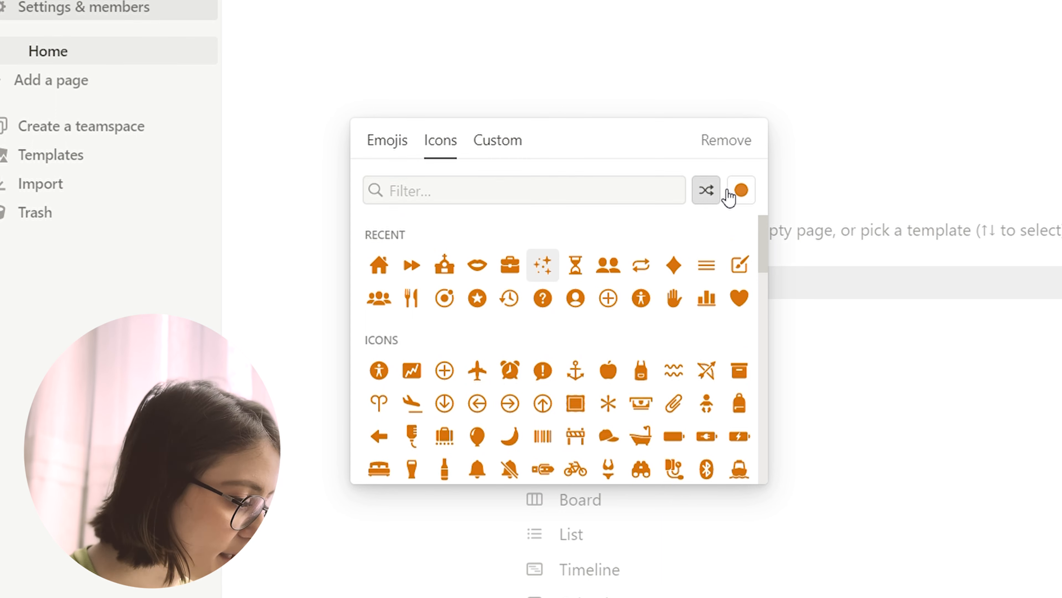
{"action": "left_click", "coordinate": [740, 192]}
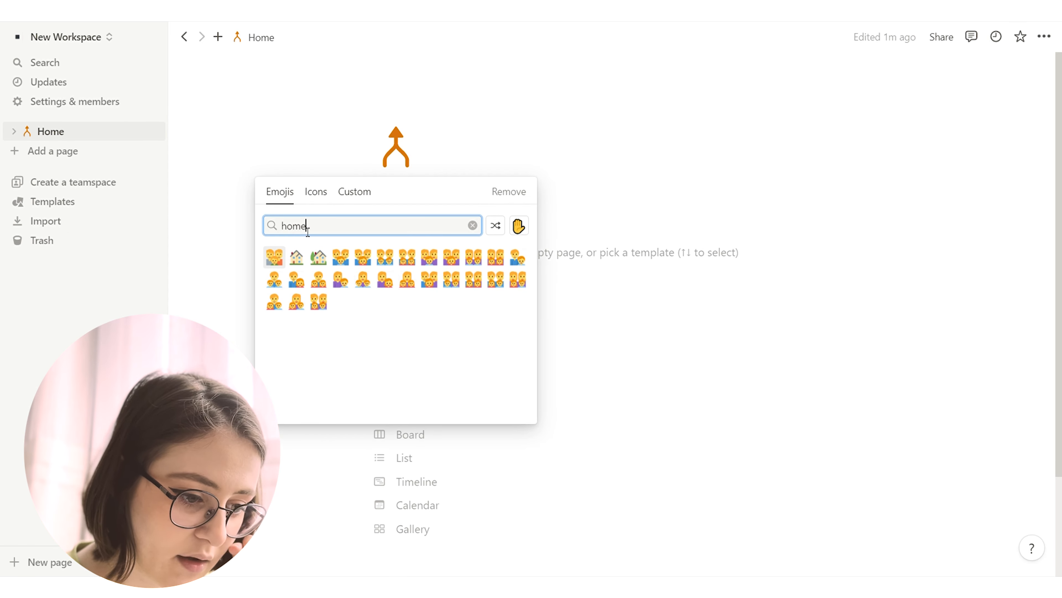
{"action": "left_click", "coordinate": [298, 257]}
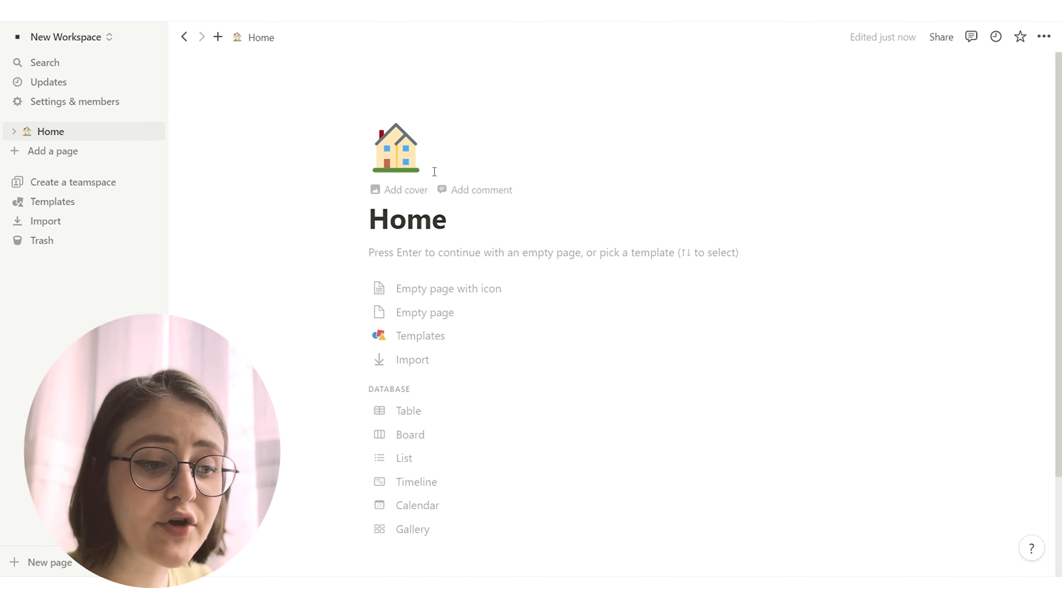
Add a cover image to the Home page and look through the gallery, upload and link sources for covers.
{"action": "left_click", "coordinate": [412, 189]}
{"action": "mouse_move", "coordinate": [815, 206]}
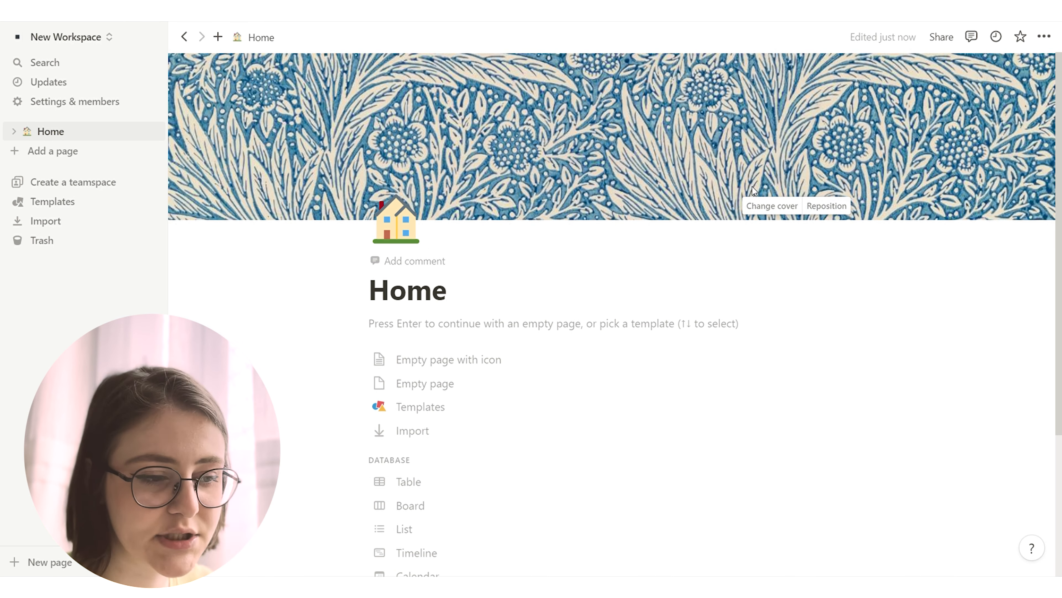
{"action": "left_click", "coordinate": [773, 205]}
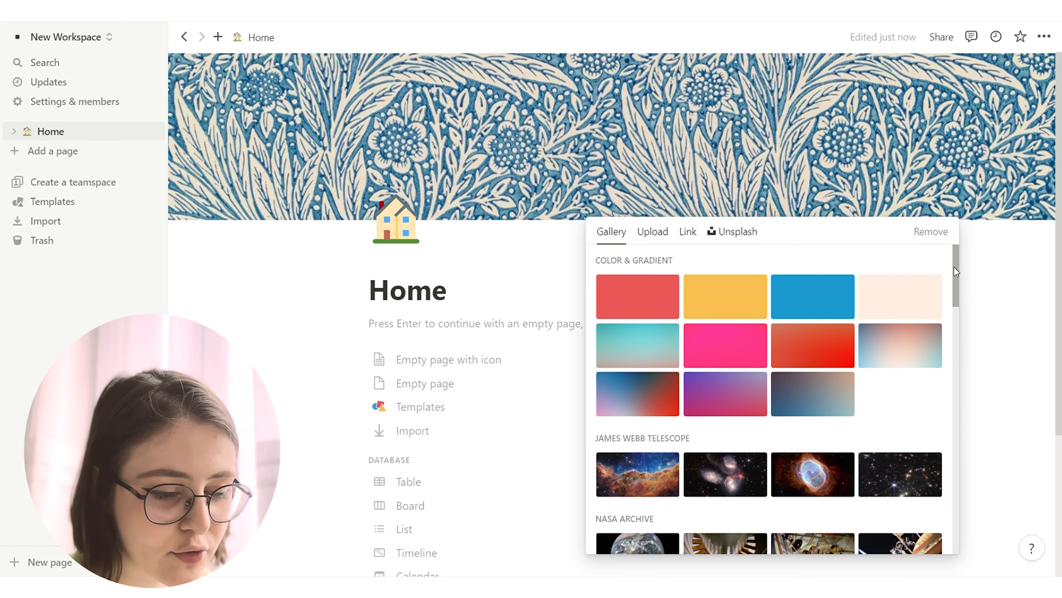
{"action": "left_click_drag", "start_coordinate": [955, 266], "coordinate": [962, 419]}
{"action": "left_click", "coordinate": [652, 232]}
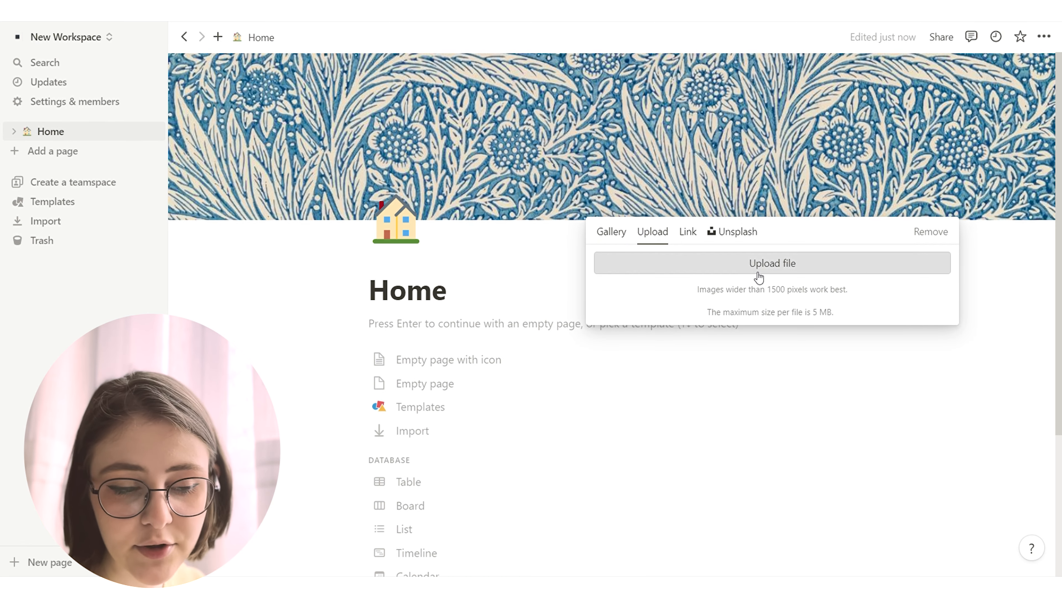
{"action": "left_click", "coordinate": [688, 233]}
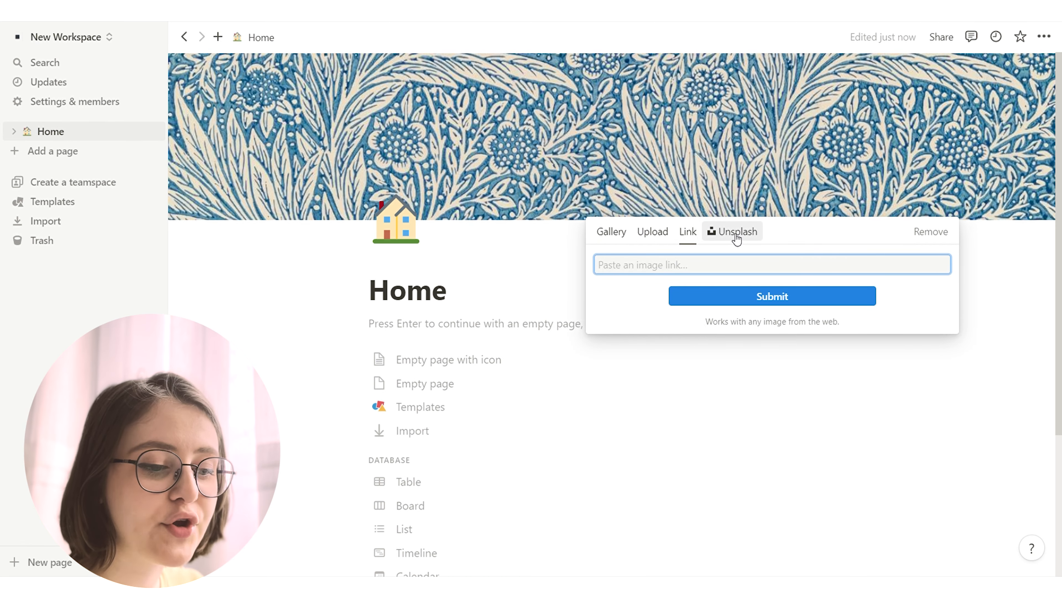
Replace the cover with the Unsplash grey sofa photo found by searching "home", and shift the image upward to show more of the sofa.
{"action": "left_click", "coordinate": [747, 236]}
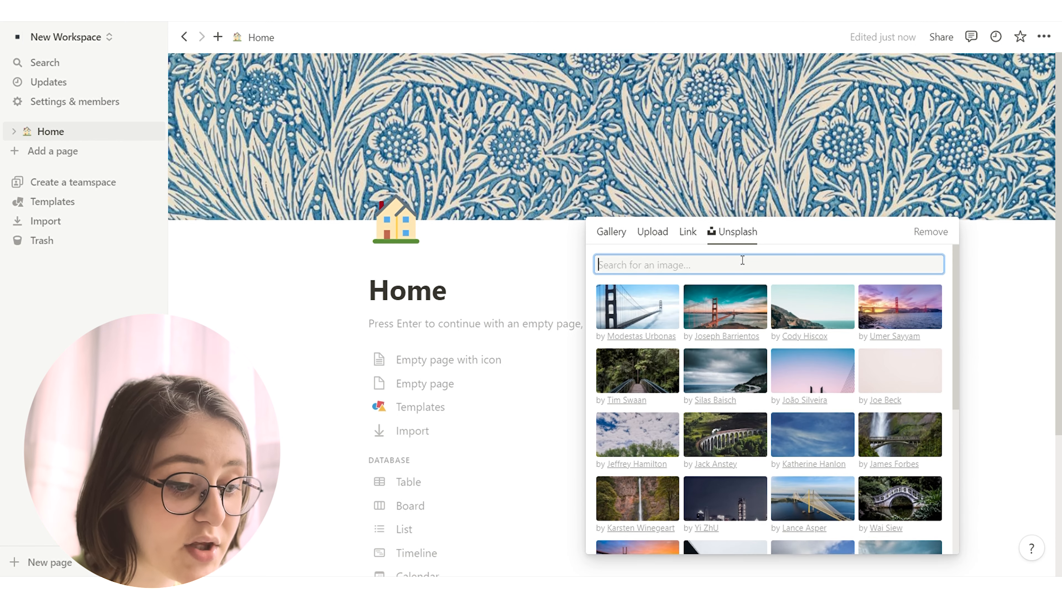
{"action": "type", "text": "home"}
{"action": "left_click", "coordinate": [813, 306]}
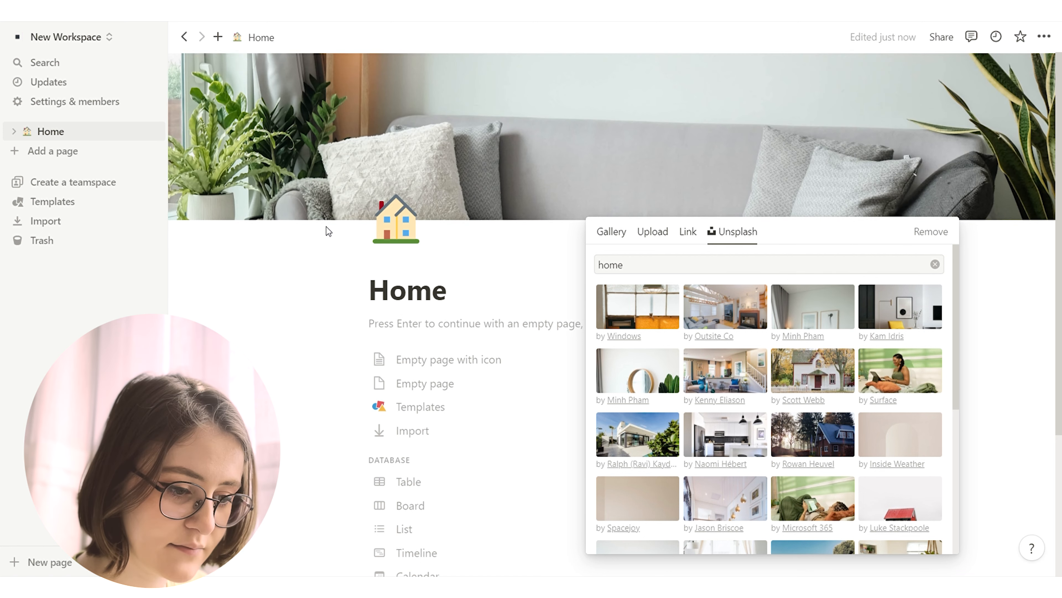
{"action": "left_click", "coordinate": [326, 227]}
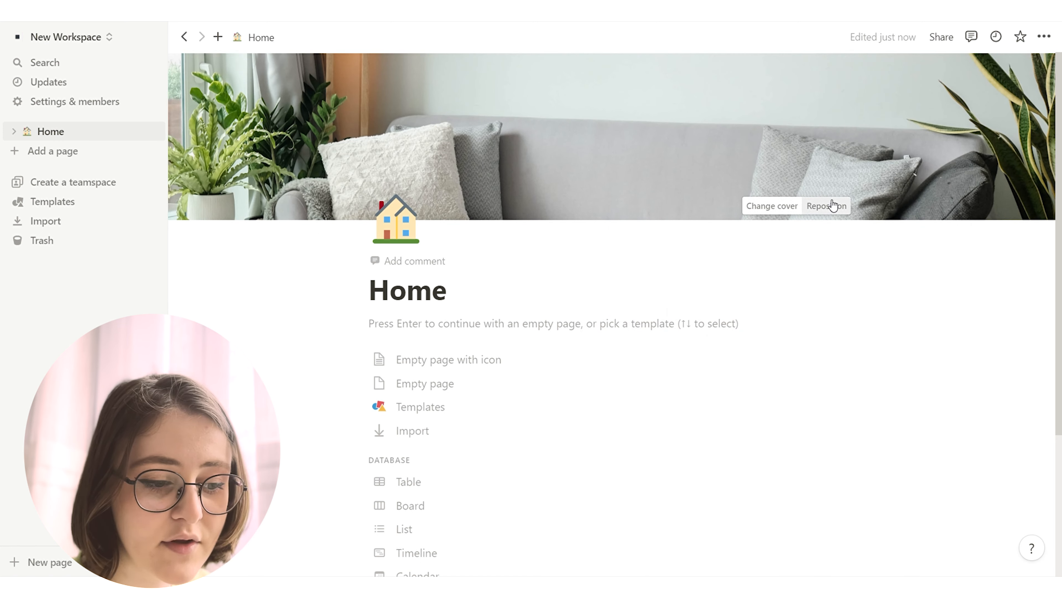
{"action": "left_click", "coordinate": [833, 206]}
{"action": "left_click_drag", "start_coordinate": [703, 195], "coordinate": [707, 122]}
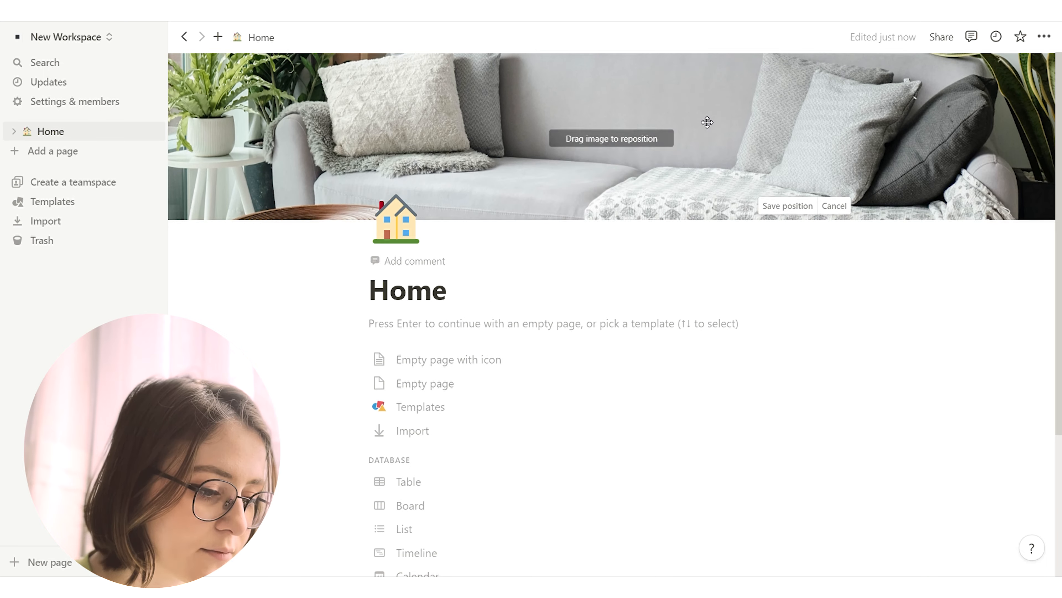
Try the Serif and Mono font styles on the Home page.
{"action": "left_click", "coordinate": [1045, 36]}
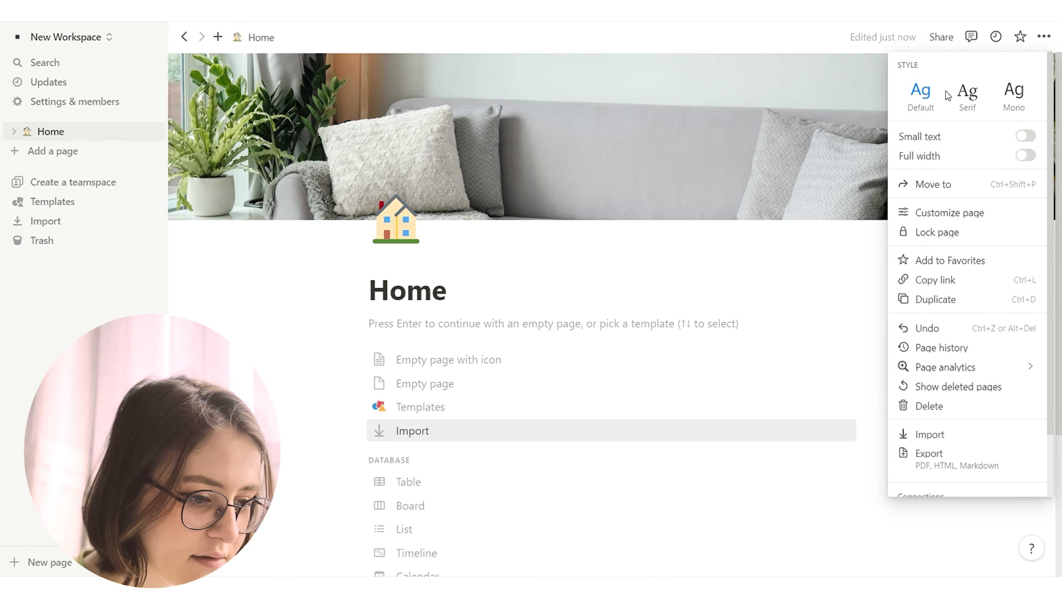
{"action": "left_click", "coordinate": [767, 176]}
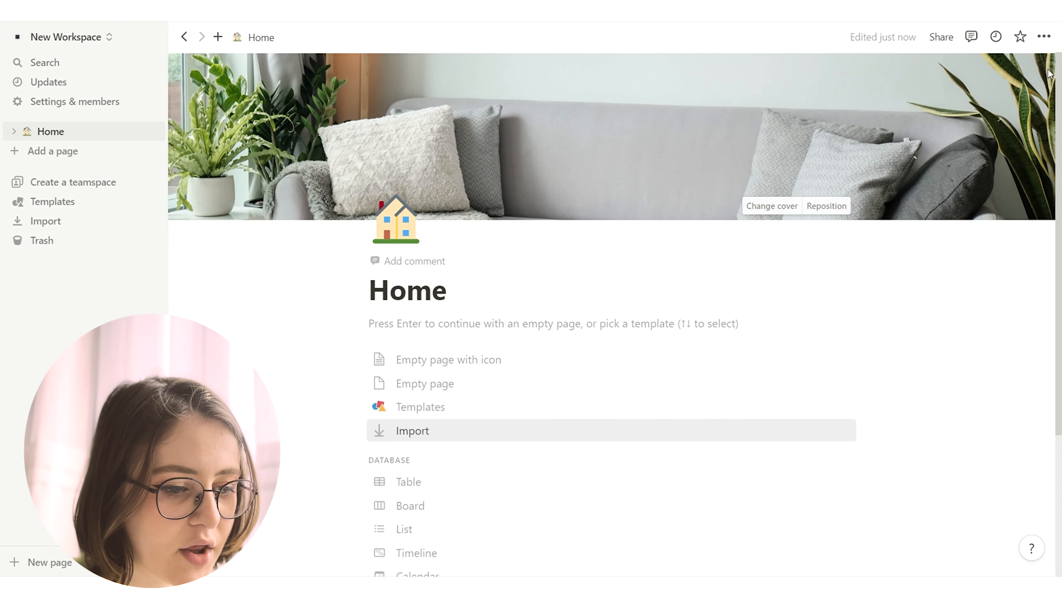
{"action": "left_click", "coordinate": [1044, 37]}
{"action": "left_click", "coordinate": [966, 99]}
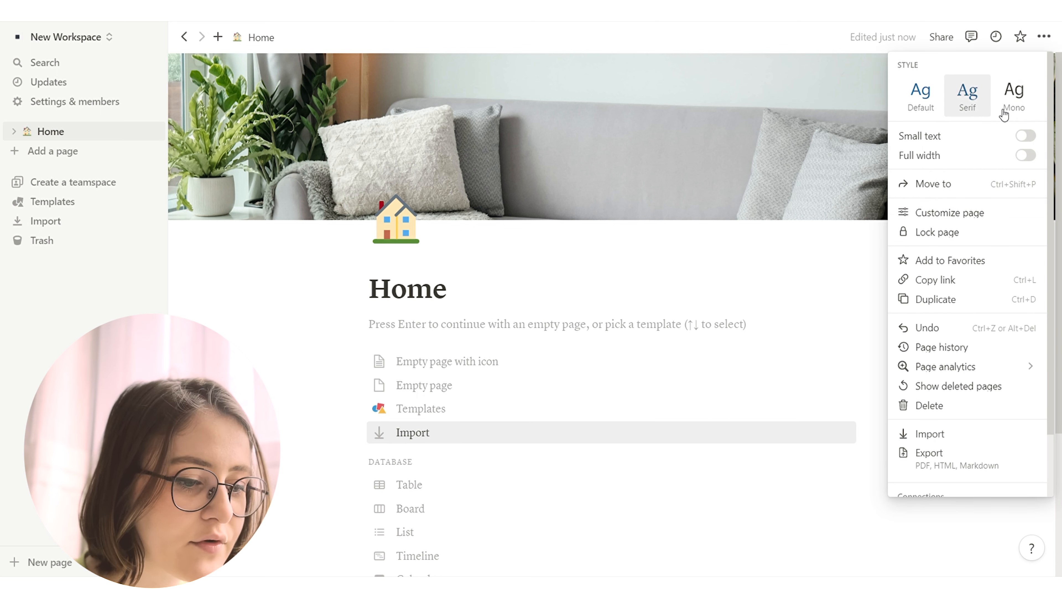
{"action": "left_click", "coordinate": [1015, 94]}
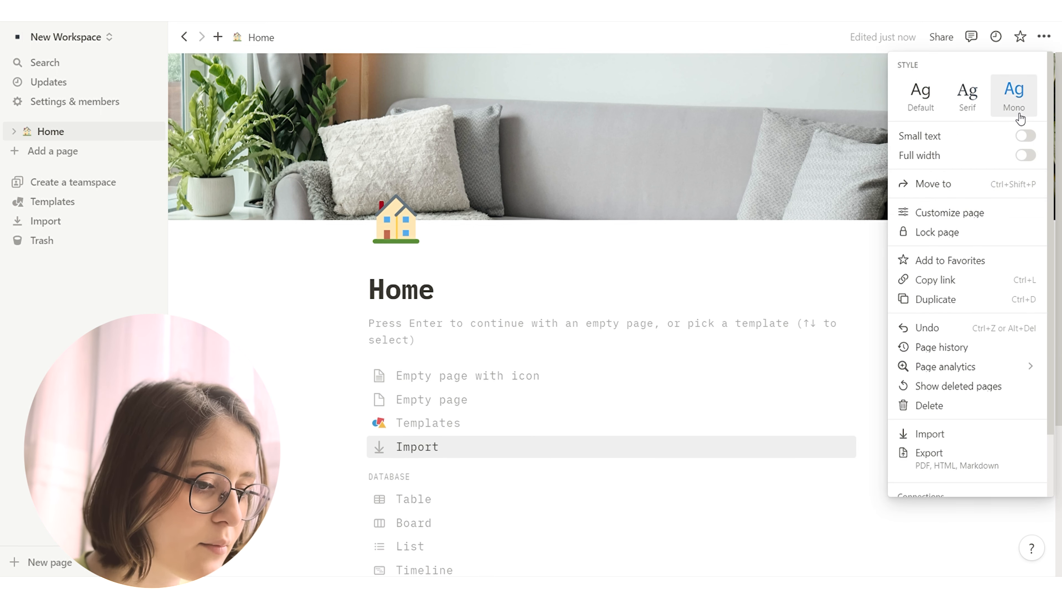
Switch the page's small text and full width options on and back off.
{"action": "left_click", "coordinate": [1026, 136]}
{"action": "left_click", "coordinate": [1026, 136]}
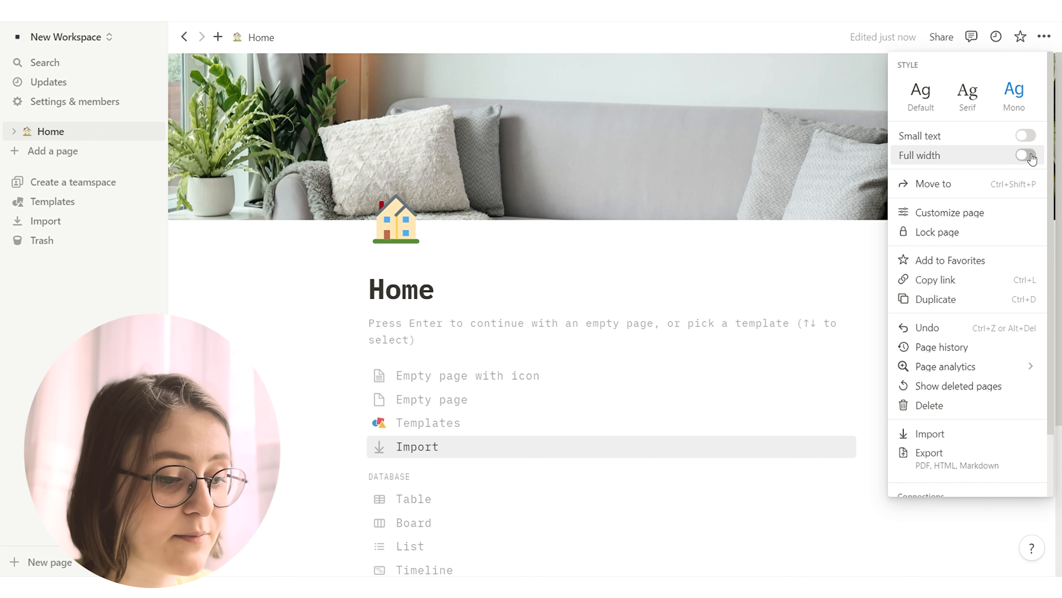
{"action": "left_click", "coordinate": [1027, 156]}
{"action": "left_click", "coordinate": [1027, 155]}
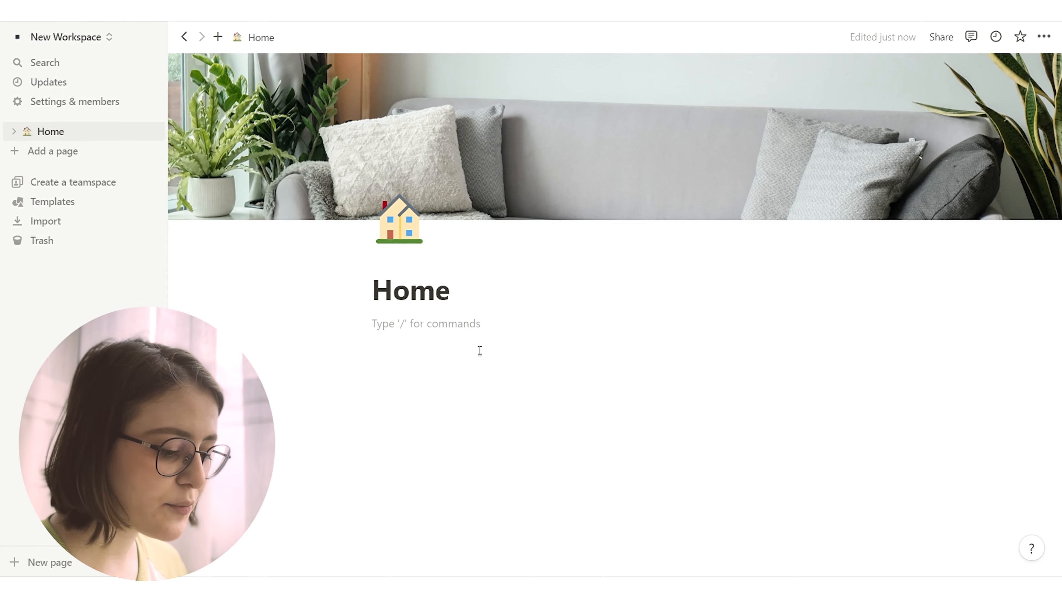
Browse the basic block types and insert a text block reading "Home page" below the page title.
{"action": "type", "text": "/"}
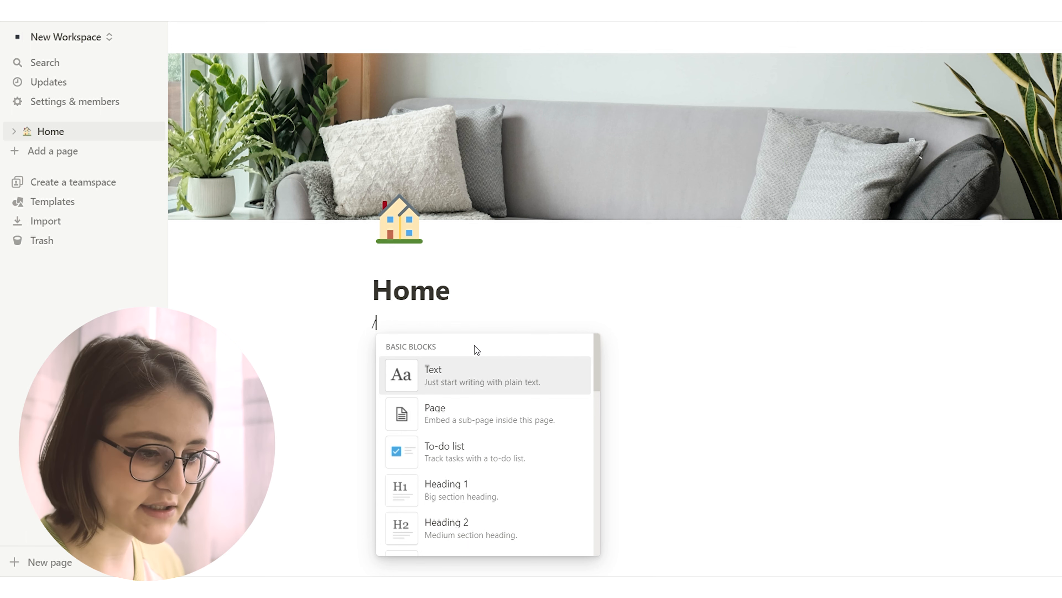
{"action": "scroll", "coordinate": [468, 384], "scroll_direction": "down", "scroll_amount": 5}
{"action": "scroll", "coordinate": [470, 450], "scroll_direction": "up", "scroll_amount": 4}
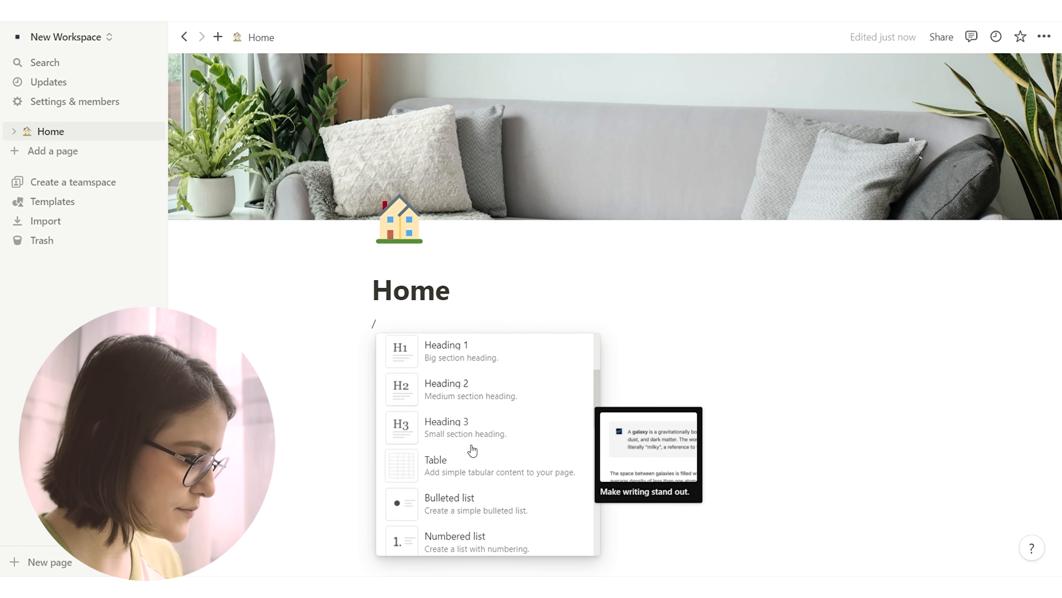
{"action": "scroll", "coordinate": [473, 451], "scroll_direction": "up", "scroll_amount": 3}
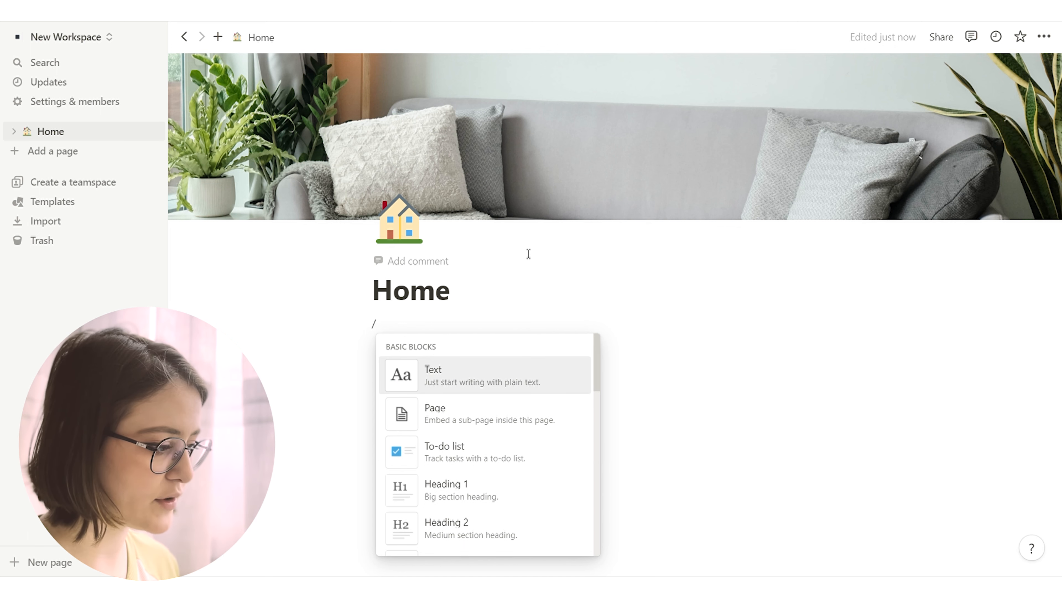
{"action": "left_click", "coordinate": [476, 377]}
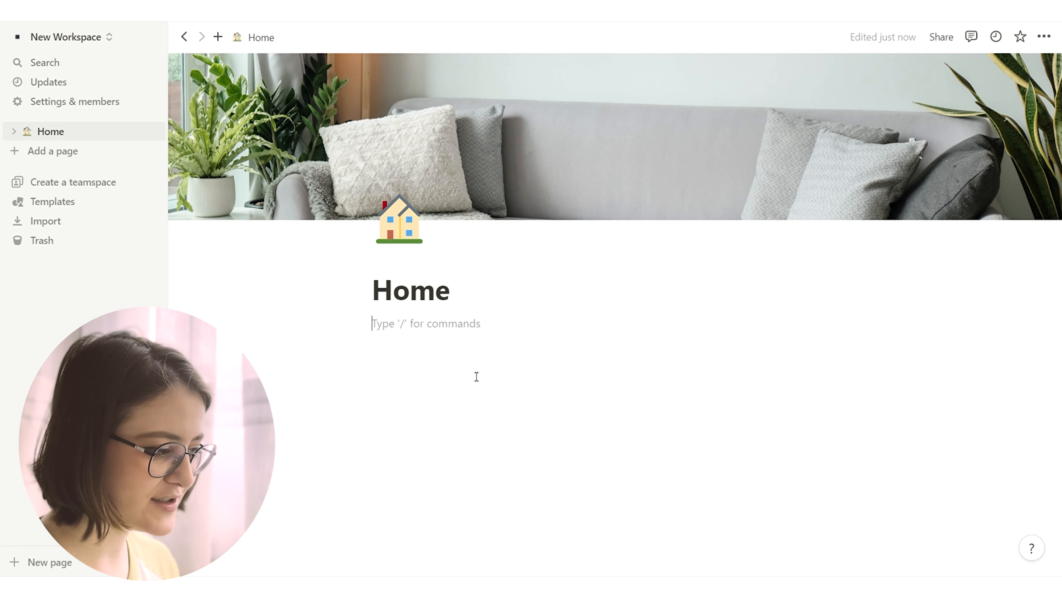
{"action": "type", "text": "Home page"}
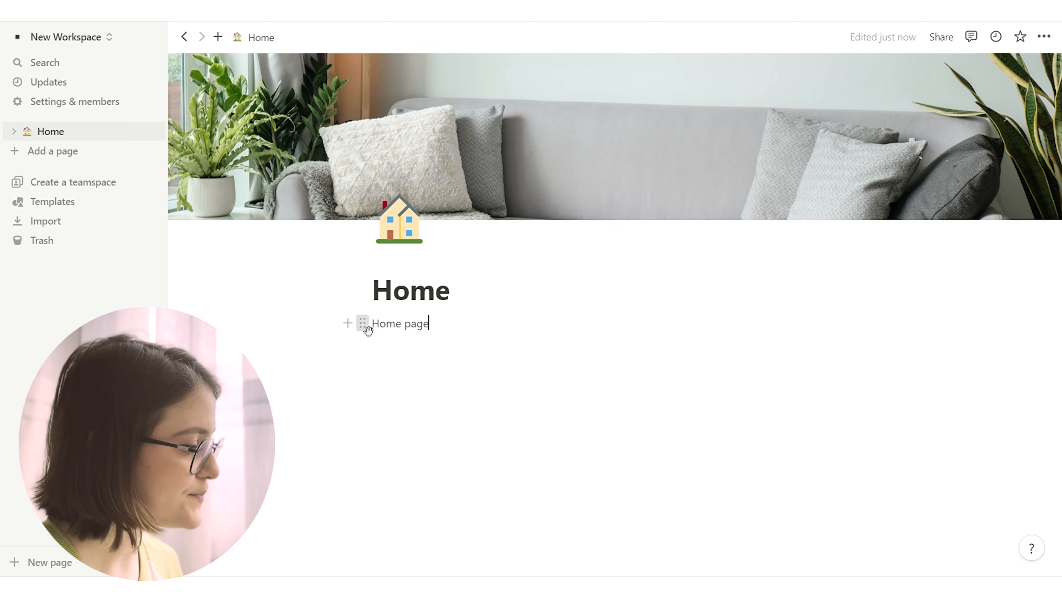
Check the block types the "Home page" line can turn into and color its text purple.
{"action": "left_click", "coordinate": [363, 323]}
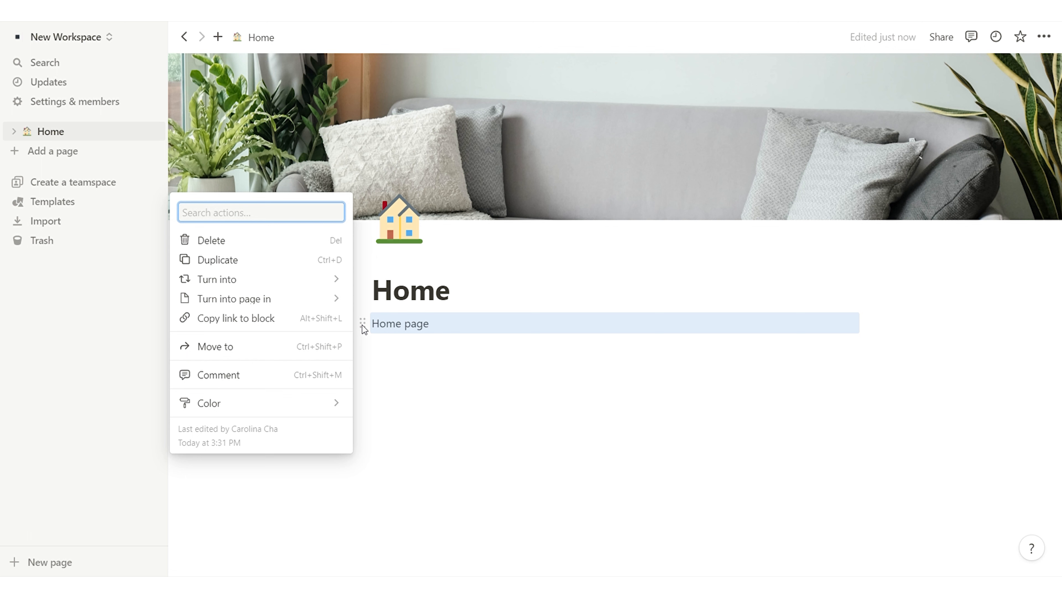
{"action": "mouse_move", "coordinate": [289, 285]}
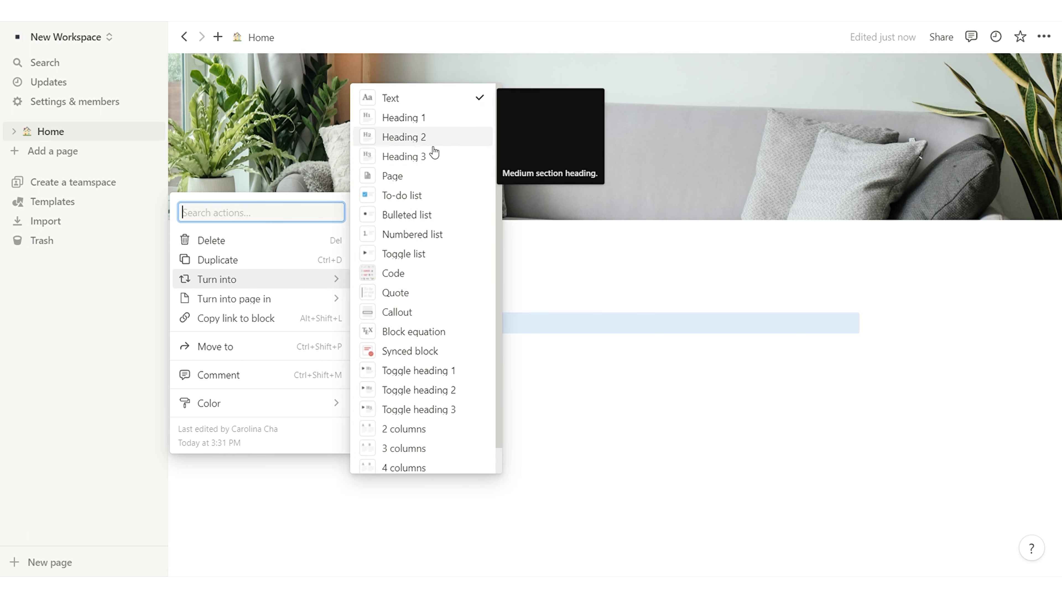
{"action": "mouse_move", "coordinate": [328, 403]}
{"action": "left_click", "coordinate": [396, 401]}
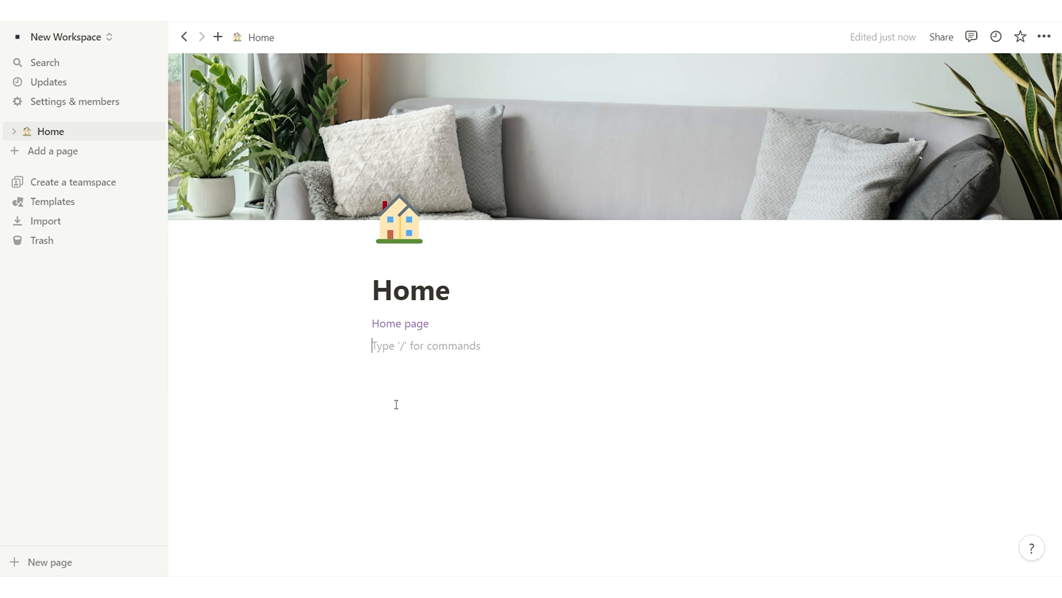
Apply the yellow background color to the whole "Home page" text block.
{"action": "left_click", "coordinate": [363, 323]}
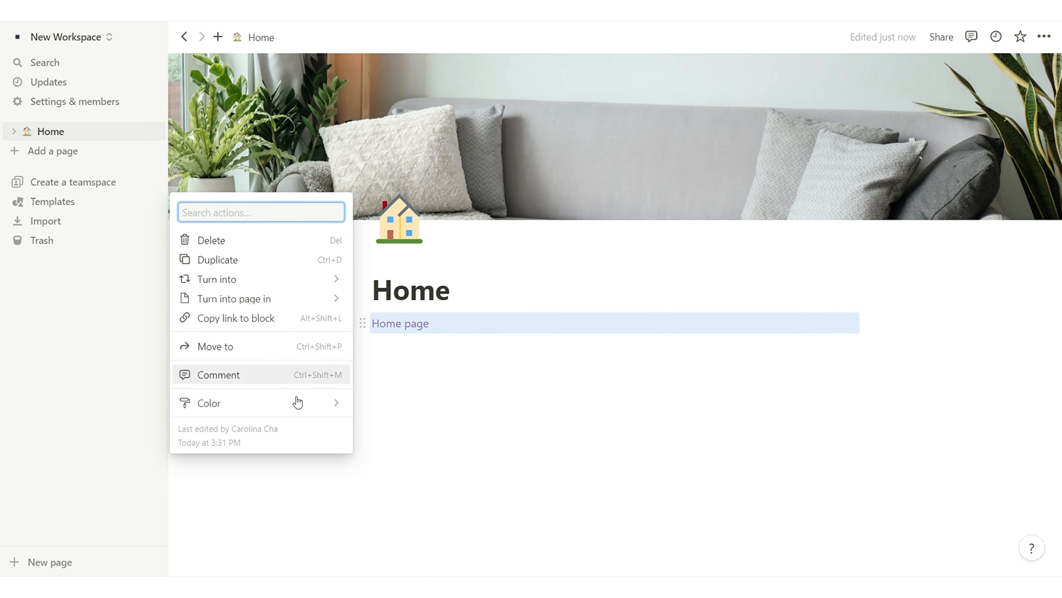
{"action": "mouse_move", "coordinate": [297, 403]}
{"action": "scroll", "coordinate": [429, 446], "scroll_direction": "down", "scroll_amount": 2}
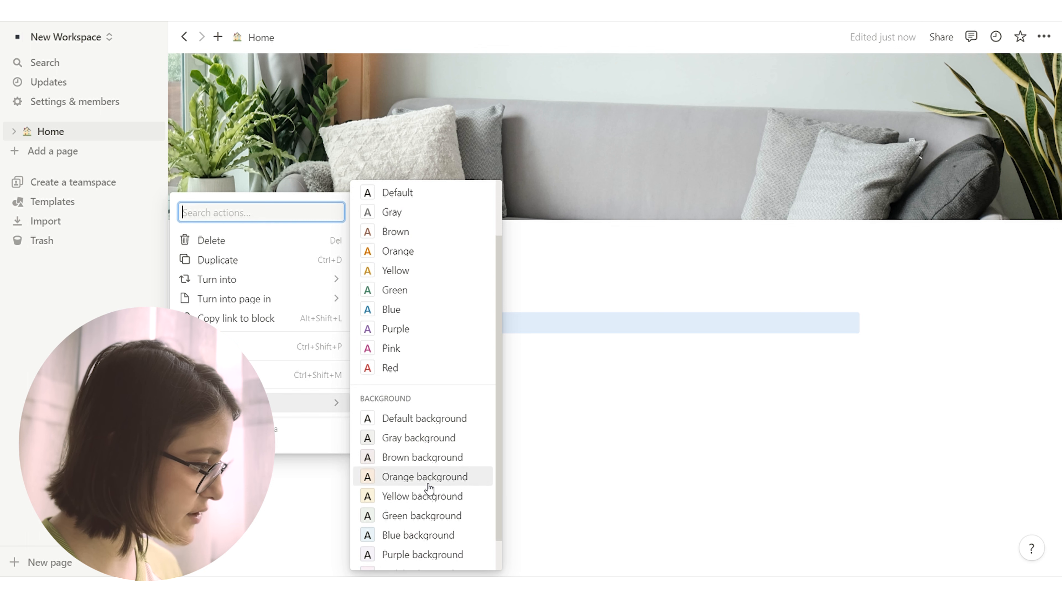
{"action": "left_click", "coordinate": [429, 504]}
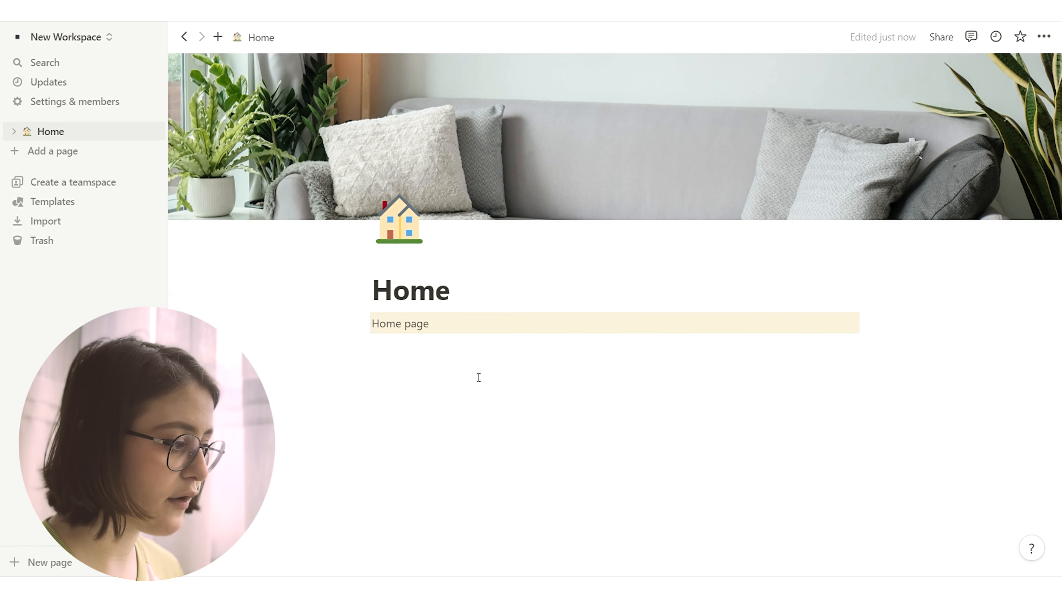
Try bold, italic and underline on the "Home page" text, keeping only the bold formatting.
{"action": "left_click_drag", "start_coordinate": [469, 351], "coordinate": [371, 325]}
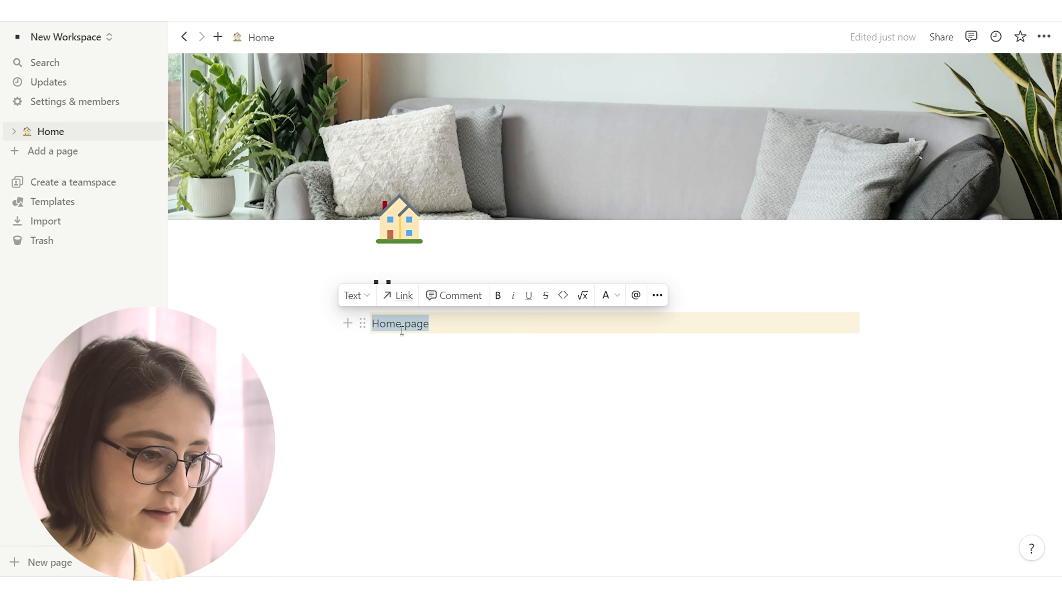
{"action": "left_click", "coordinate": [498, 295]}
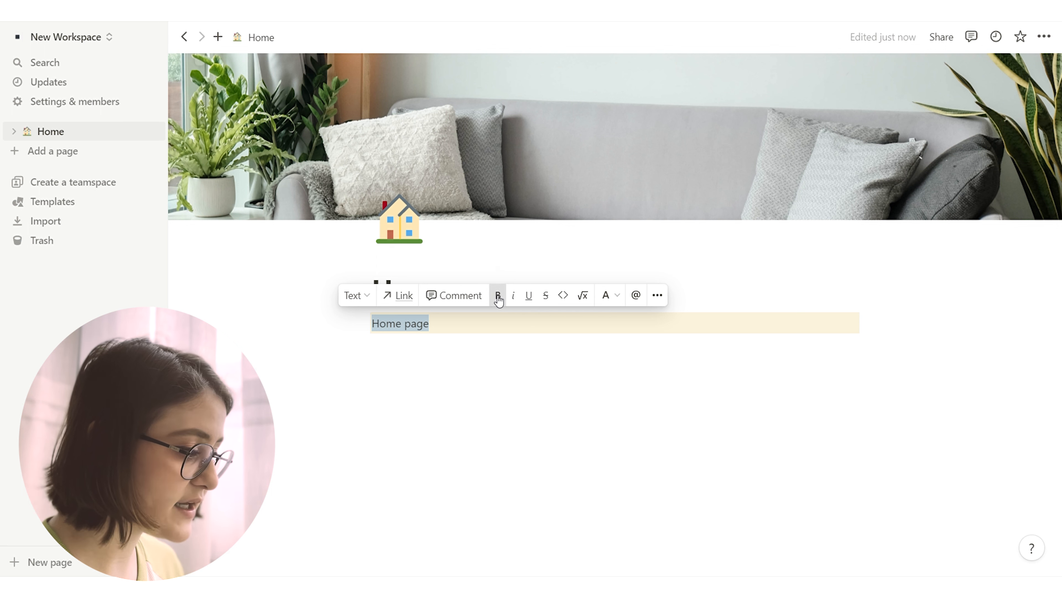
{"action": "left_click", "coordinate": [518, 294]}
{"action": "left_click", "coordinate": [538, 298]}
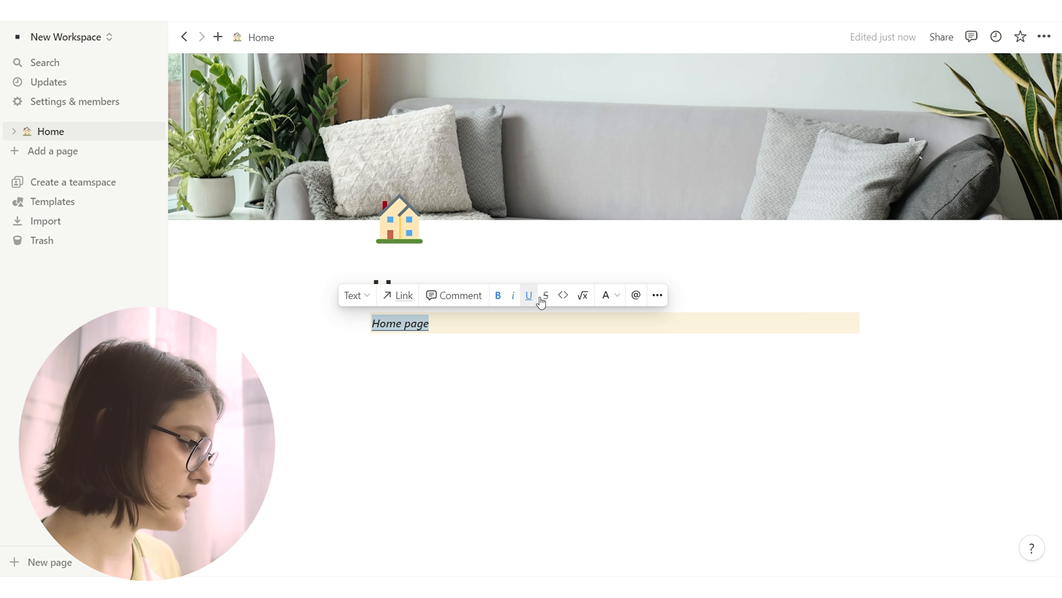
{"action": "left_click", "coordinate": [532, 297]}
{"action": "left_click", "coordinate": [514, 297]}
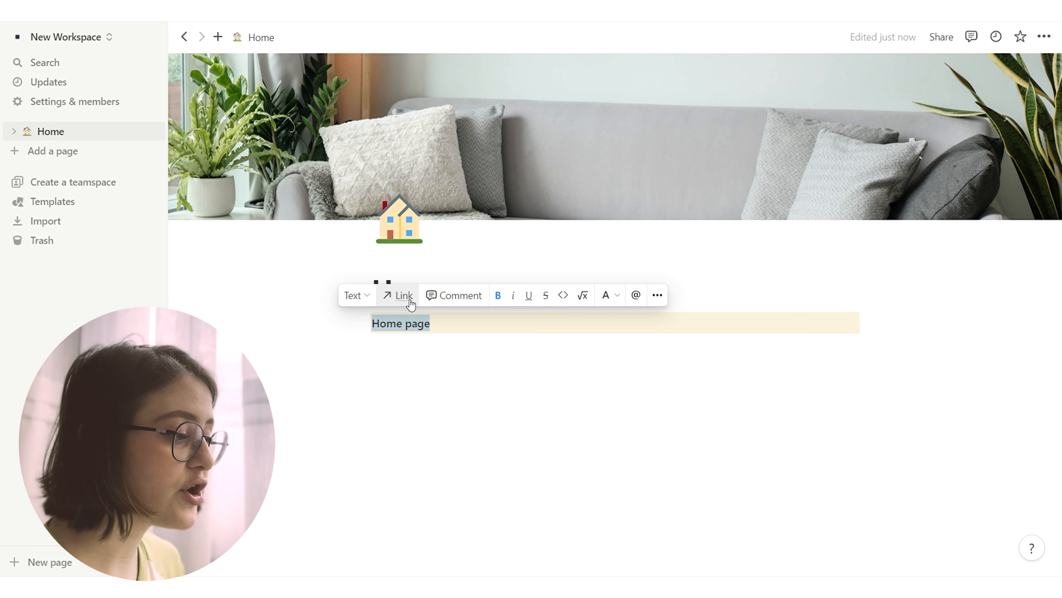
Replace the block's yellow background with a yellow background on just the "Home page" text.
{"action": "left_click", "coordinate": [618, 295]}
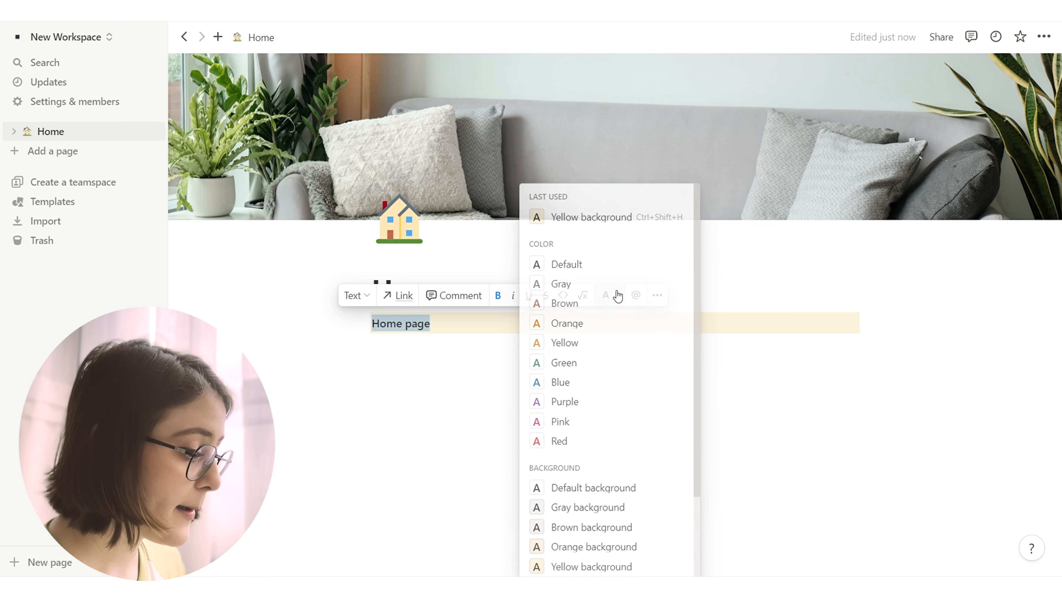
{"action": "left_click", "coordinate": [391, 354]}
{"action": "key", "text": "BackSpace"}
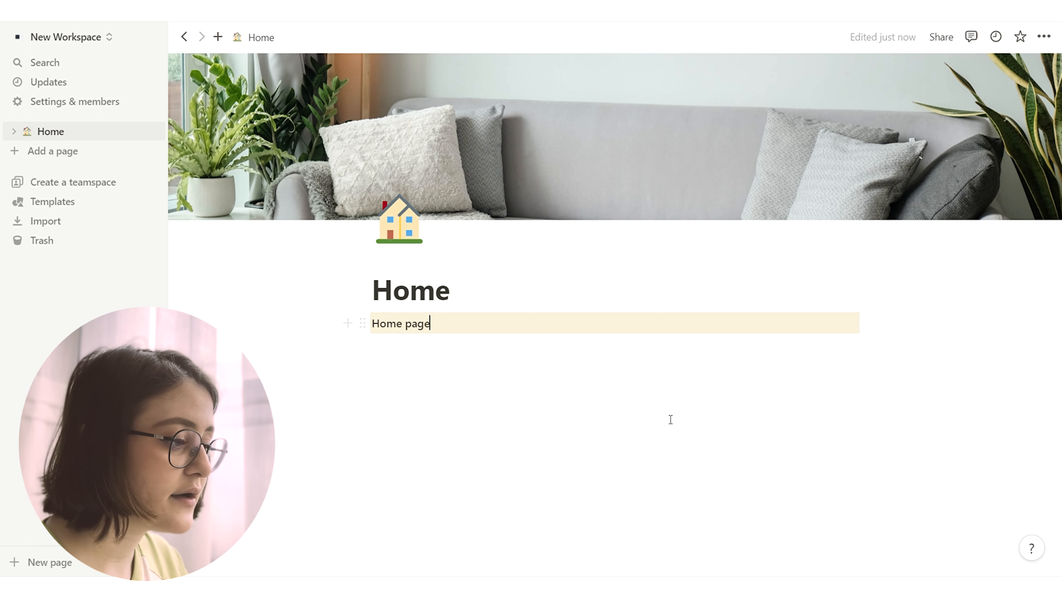
{"action": "left_click_drag", "start_coordinate": [455, 325], "coordinate": [362, 330]}
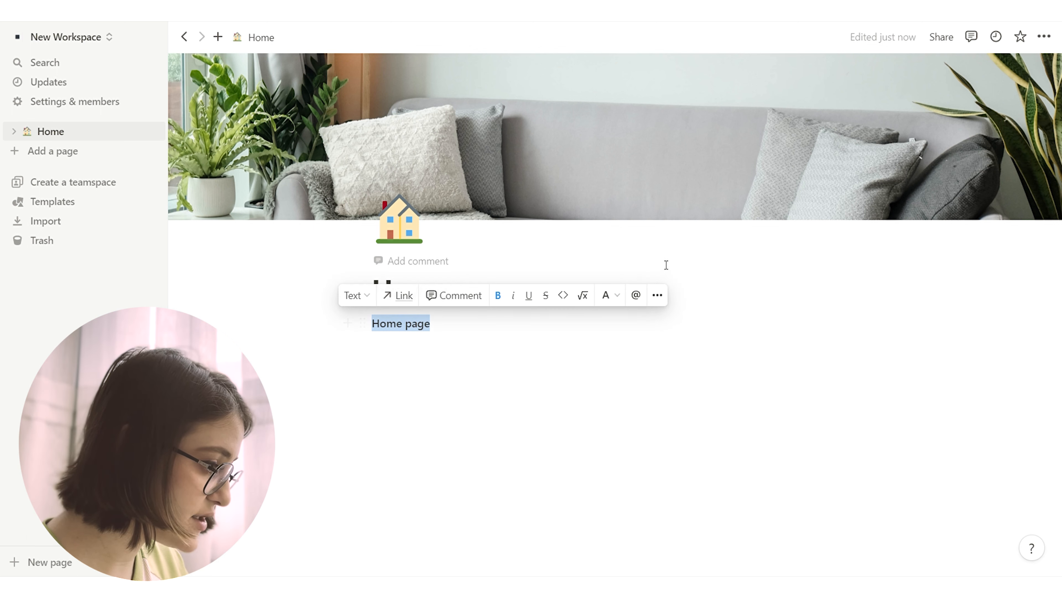
{"action": "left_click", "coordinate": [607, 295]}
{"action": "scroll", "coordinate": [652, 454], "scroll_direction": "down", "scroll_amount": 2}
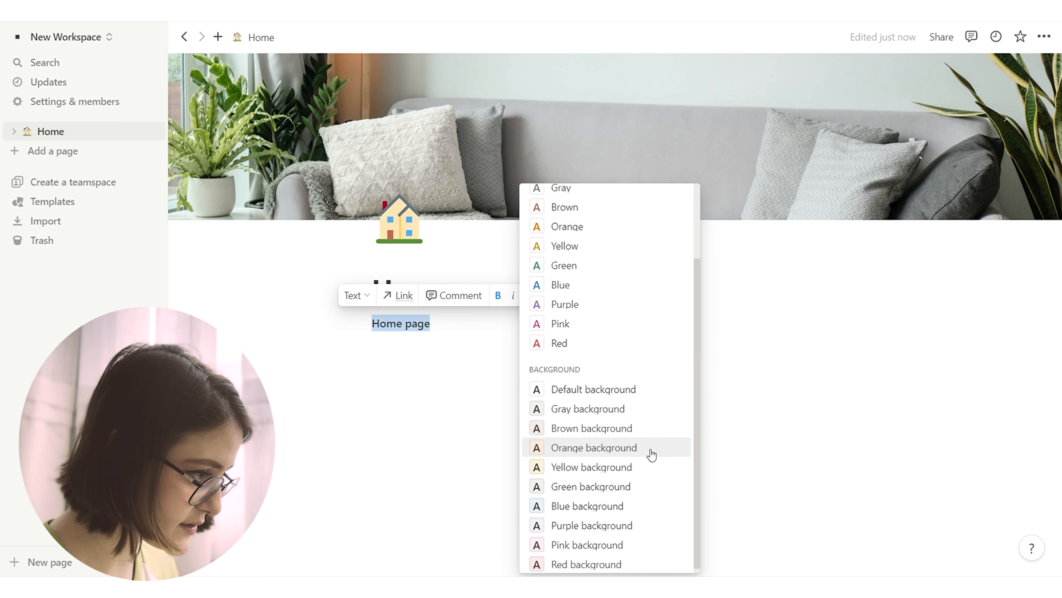
{"action": "left_click", "coordinate": [631, 464]}
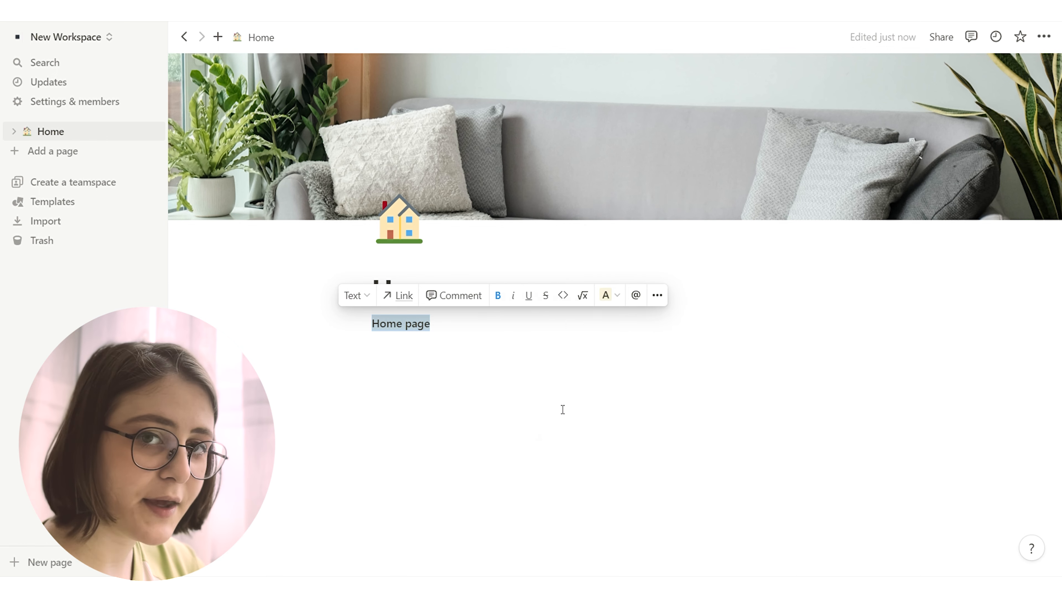
{"action": "left_click", "coordinate": [543, 389]}
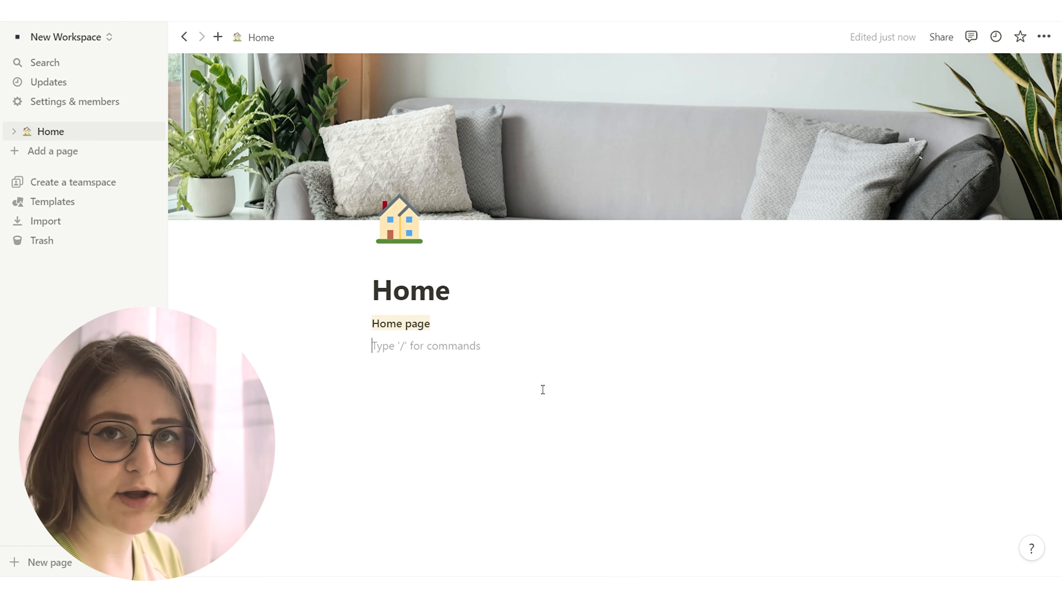
Embed a sub-page titled "new page" below the "Home page" line, with a red no-entry icon and a starry space cover.
{"action": "type", "text": "/page"}
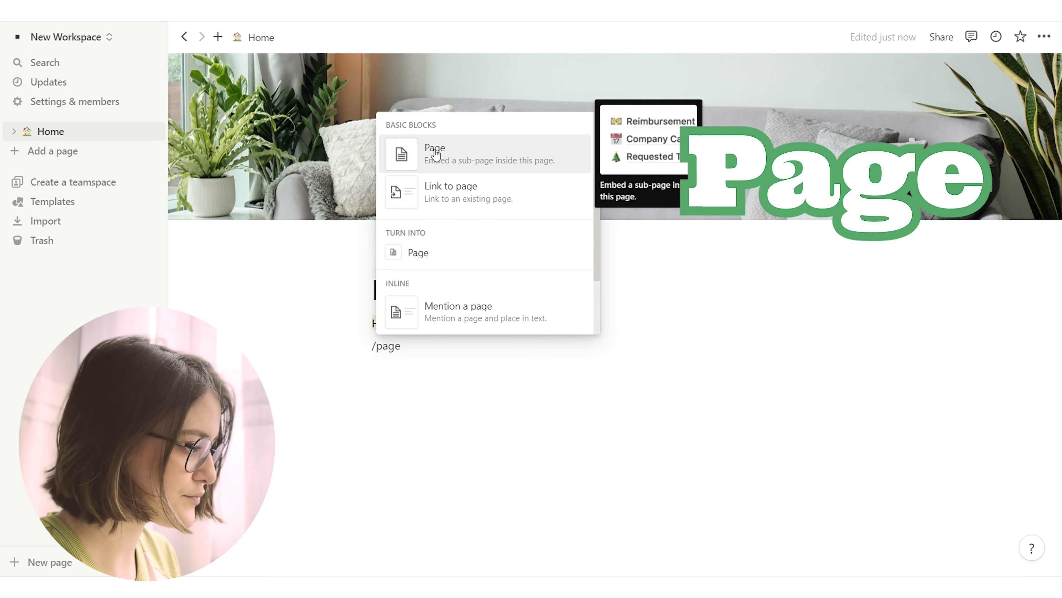
{"action": "key", "text": "Return"}
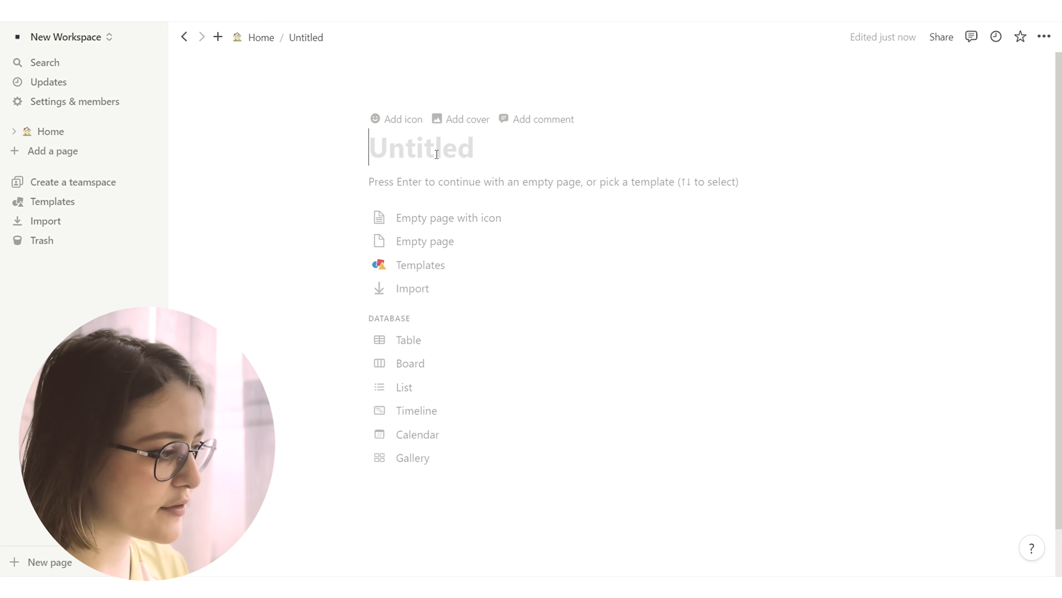
{"action": "left_click", "coordinate": [391, 120]}
{"action": "left_click", "coordinate": [385, 272]}
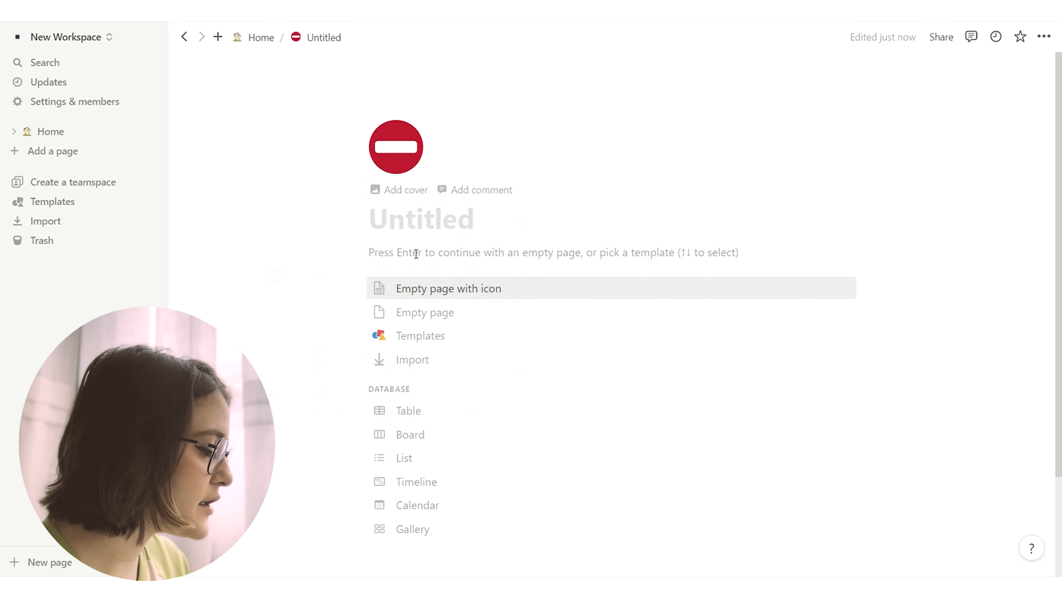
{"action": "left_click", "coordinate": [428, 302]}
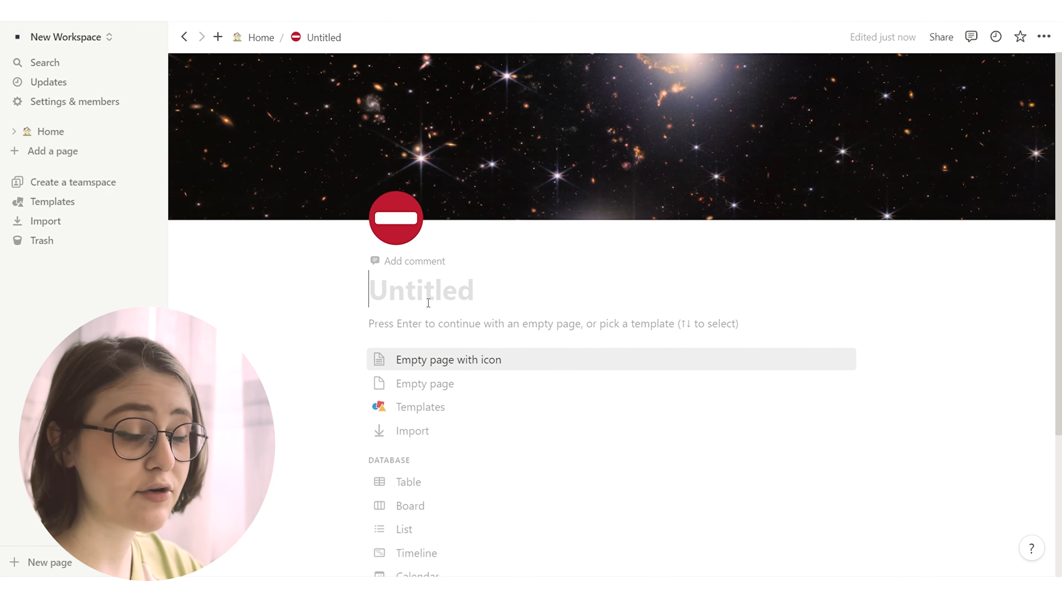
{"action": "type", "text": "new page"}
{"action": "key", "text": "Return"}
Embed a sub-page inside "new page" and title it "page".
{"action": "type", "text": "/pages"}
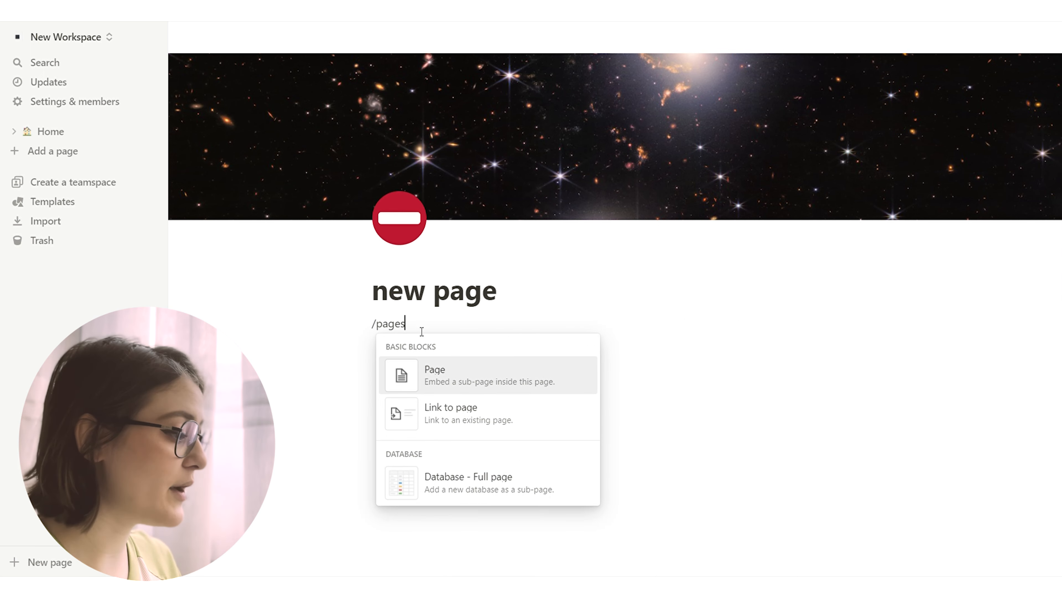
{"action": "key", "text": "Return"}
{"action": "type", "text": "/pages"}
{"action": "key", "text": "Return"}
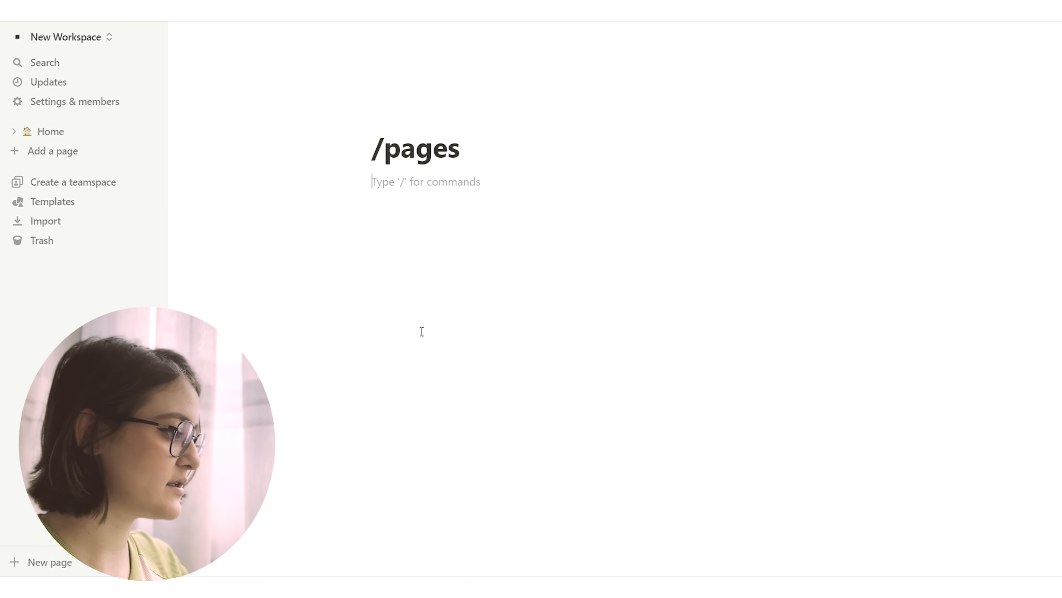
{"action": "left_click_drag", "start_coordinate": [486, 149], "coordinate": [249, 117]}
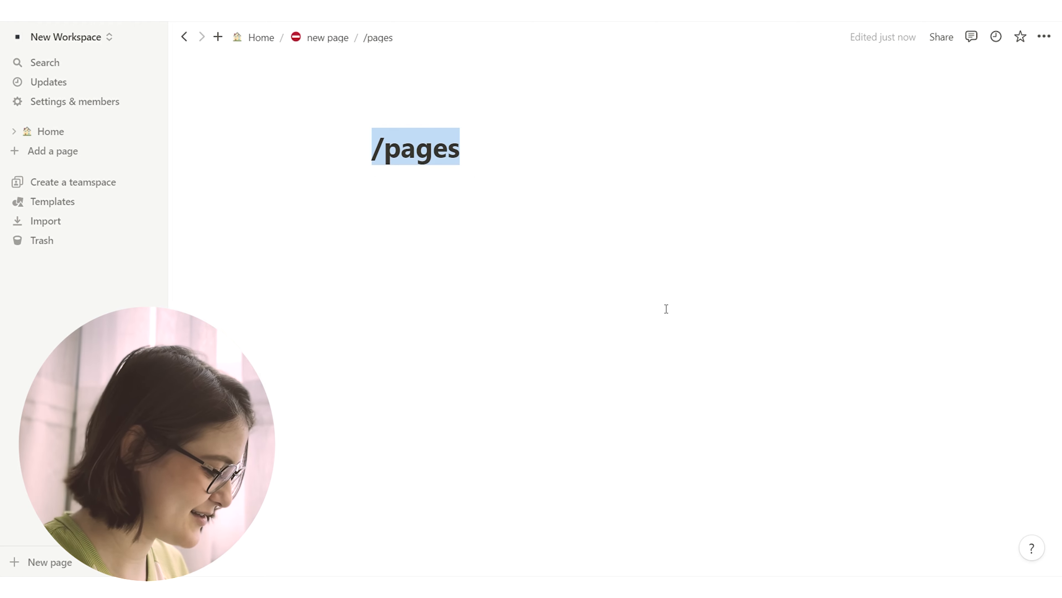
{"action": "type", "text": "page"}
{"action": "key", "text": "Return"}
Embed one more sub-page inside the page titled "page".
{"action": "type", "text": "/pa"}
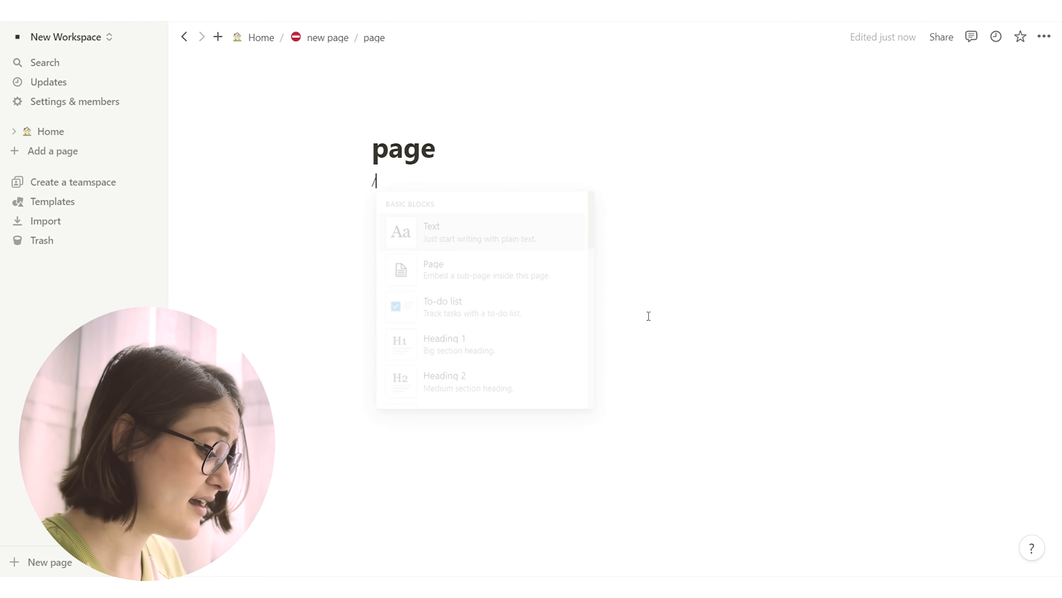
{"action": "type", "text": "ge"}
{"action": "key", "text": "Return"}
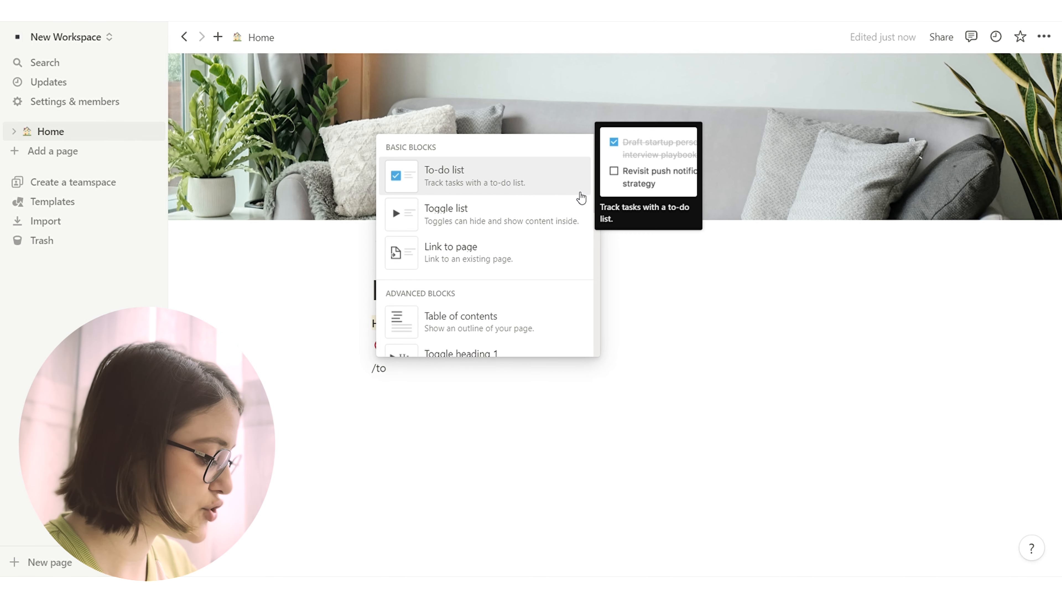
Add a to-do list with the items "task 1" and "taks 2" below the "new page" link on the Home page.
{"action": "left_click", "coordinate": [580, 194]}
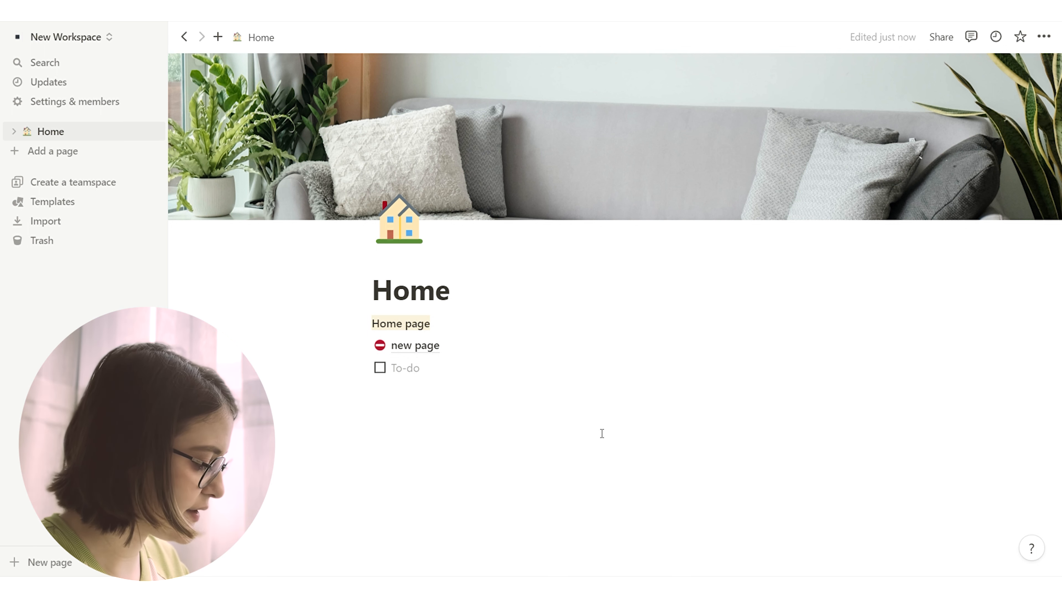
{"action": "type", "text": "task 1"}
{"action": "key", "text": "Return"}
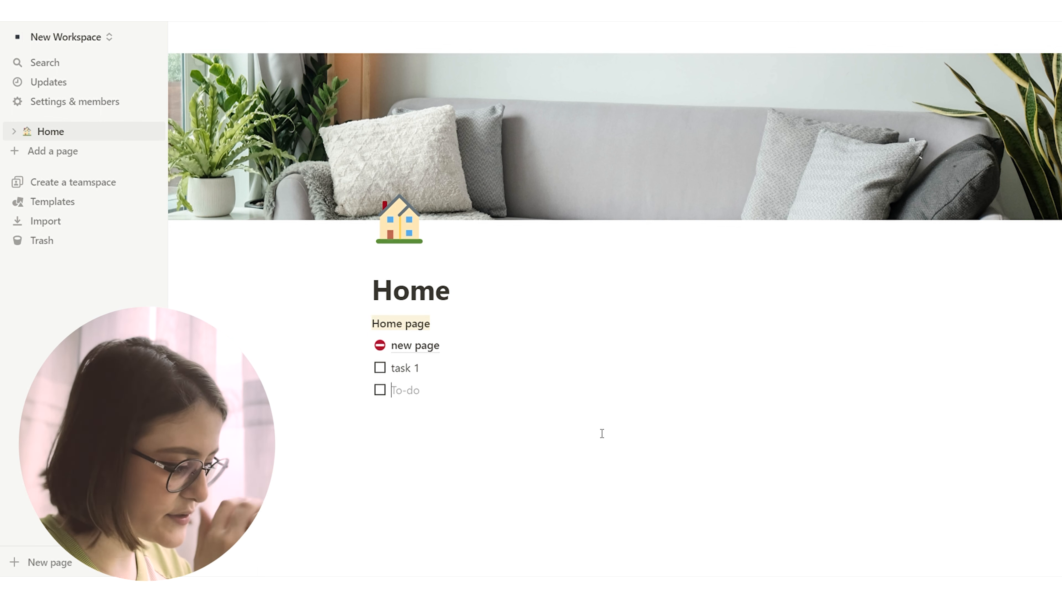
{"action": "type", "text": "taks 2"}
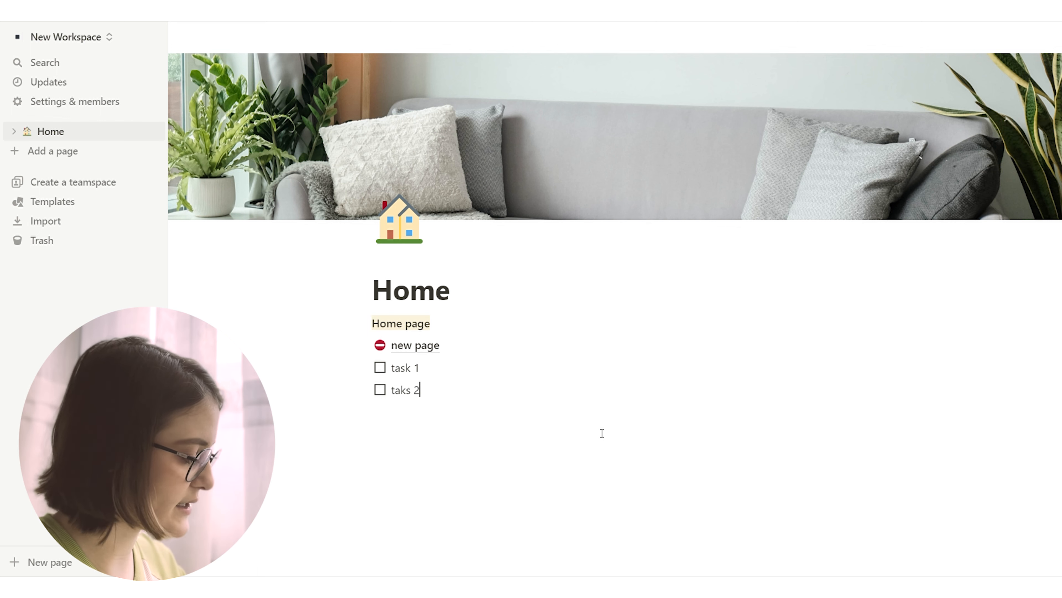
{"action": "key", "text": "Return"}
{"action": "key", "text": "Return"}
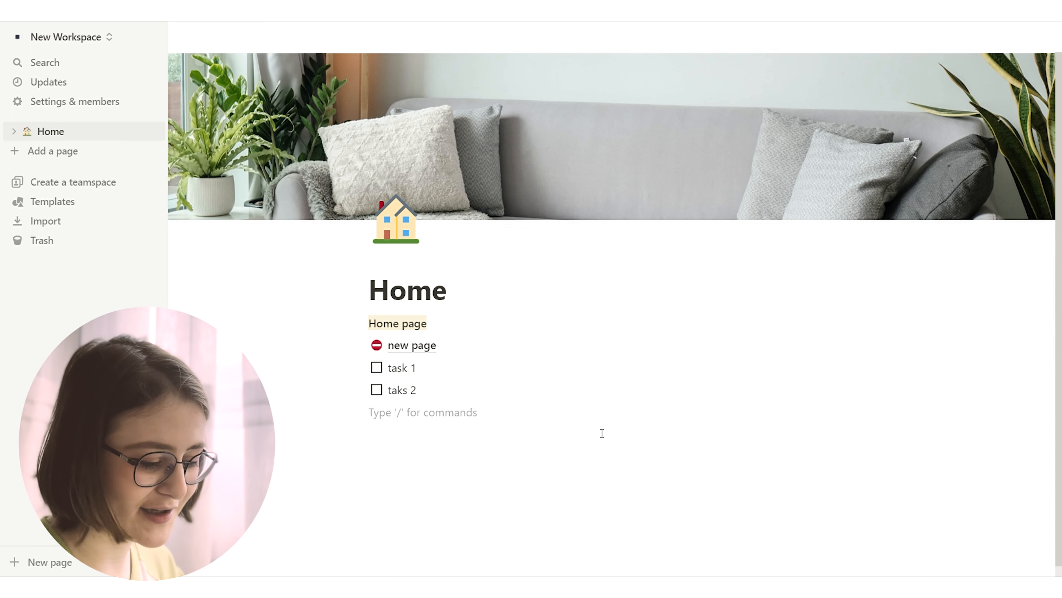
{"action": "type", "text": "[]"}
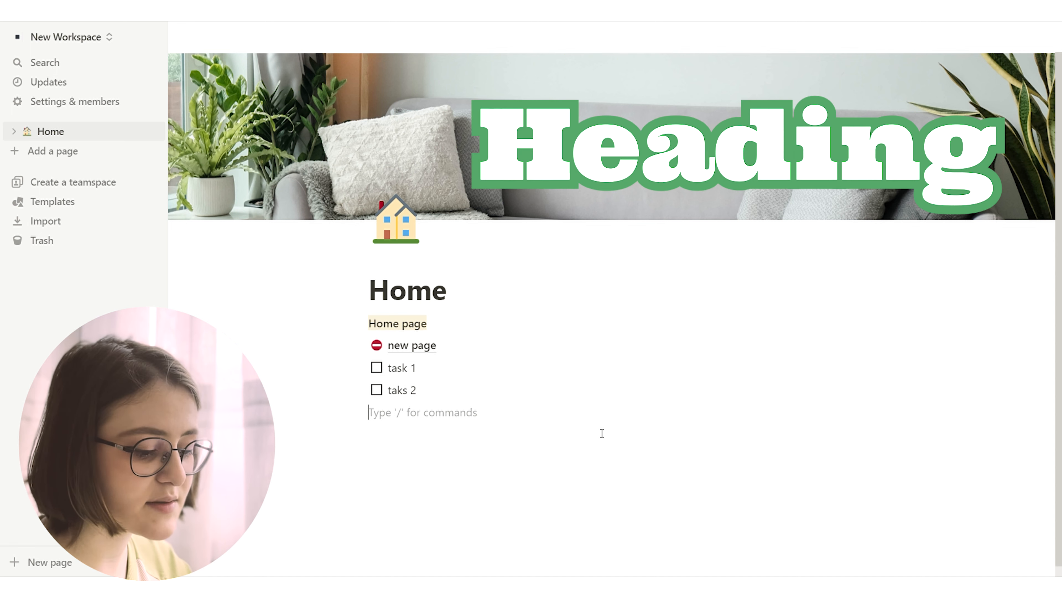
Add a Heading 1 reading "Big" and a Heading 2 reading "Medium" below the to-do items.
{"action": "type", "text": "/"}
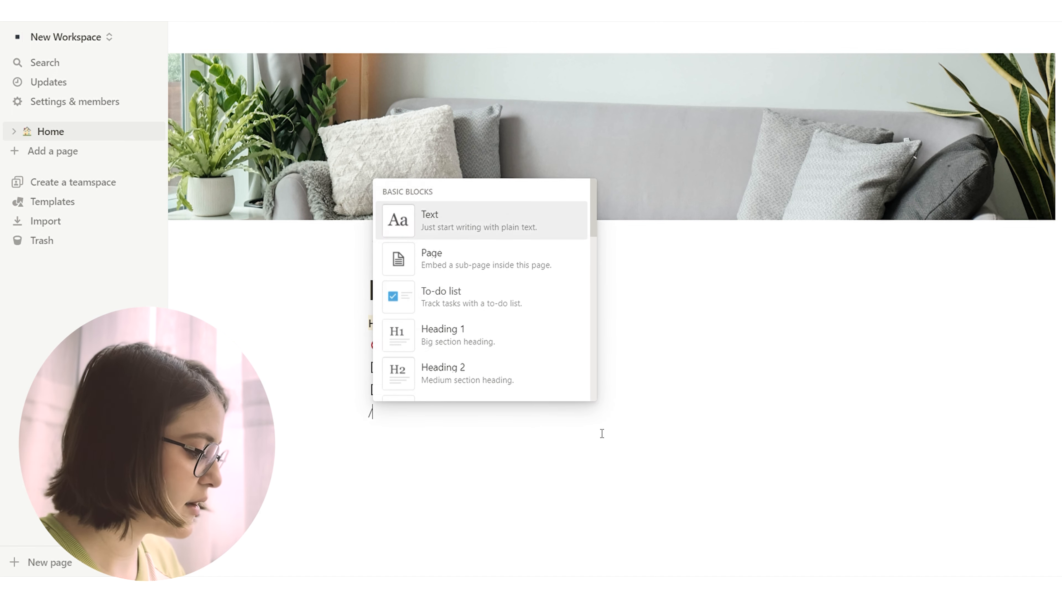
{"action": "type", "text": "h1"}
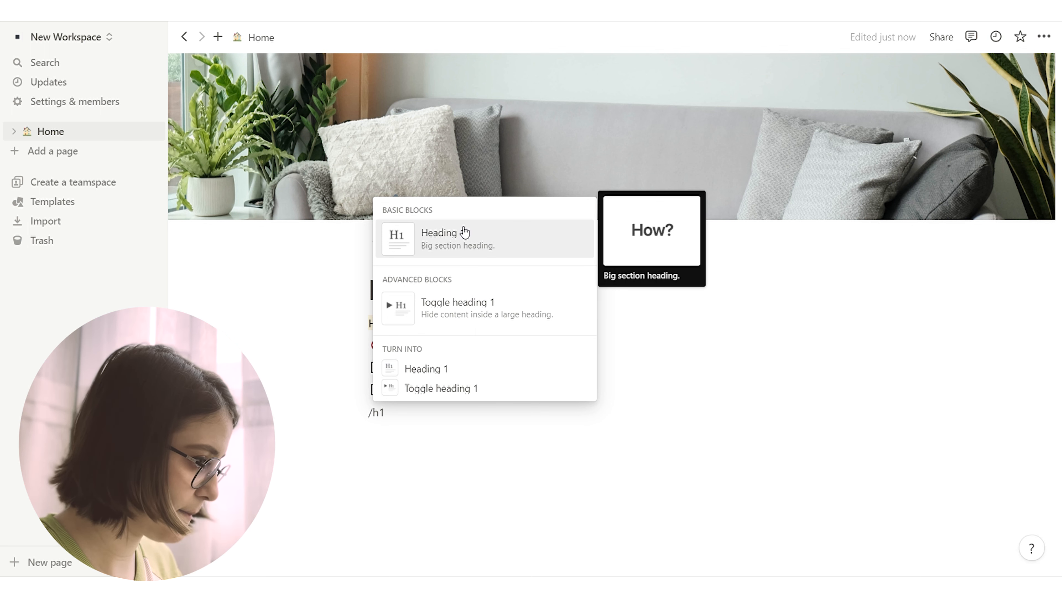
{"action": "key", "text": "BackSpace"}
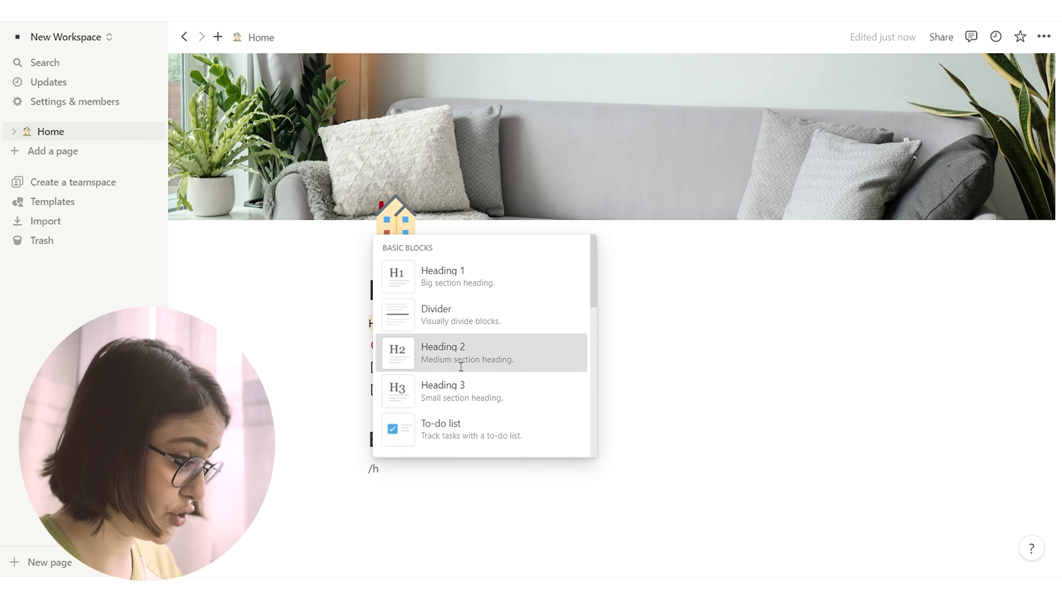
{"action": "left_click", "coordinate": [467, 351]}
{"action": "type", "text": "Medim"}
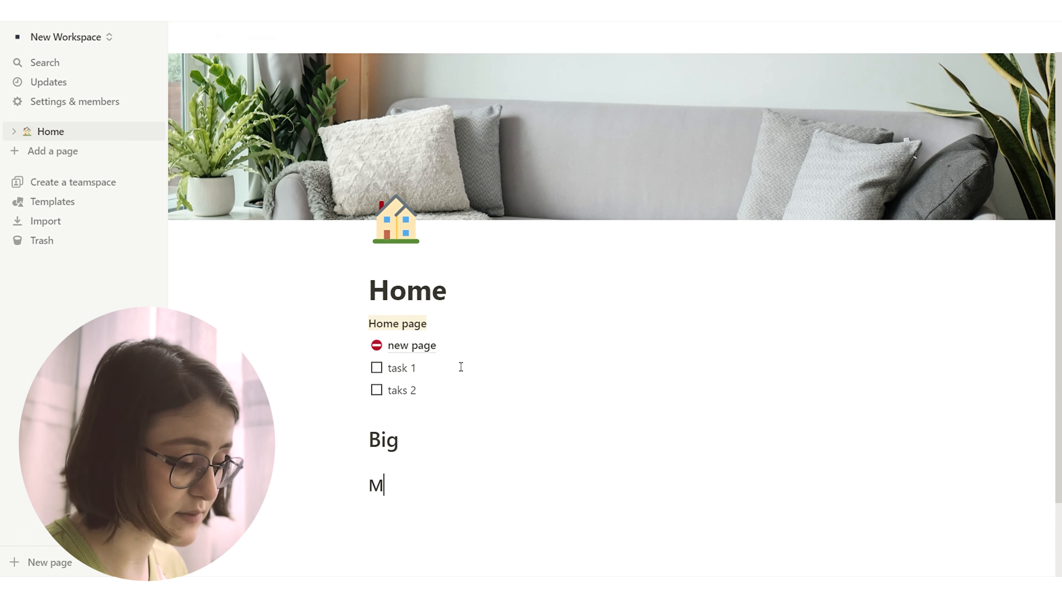
{"action": "key", "text": "BackSpace"}
{"action": "key", "text": "BackSpace"}
{"action": "type", "text": "ium"}
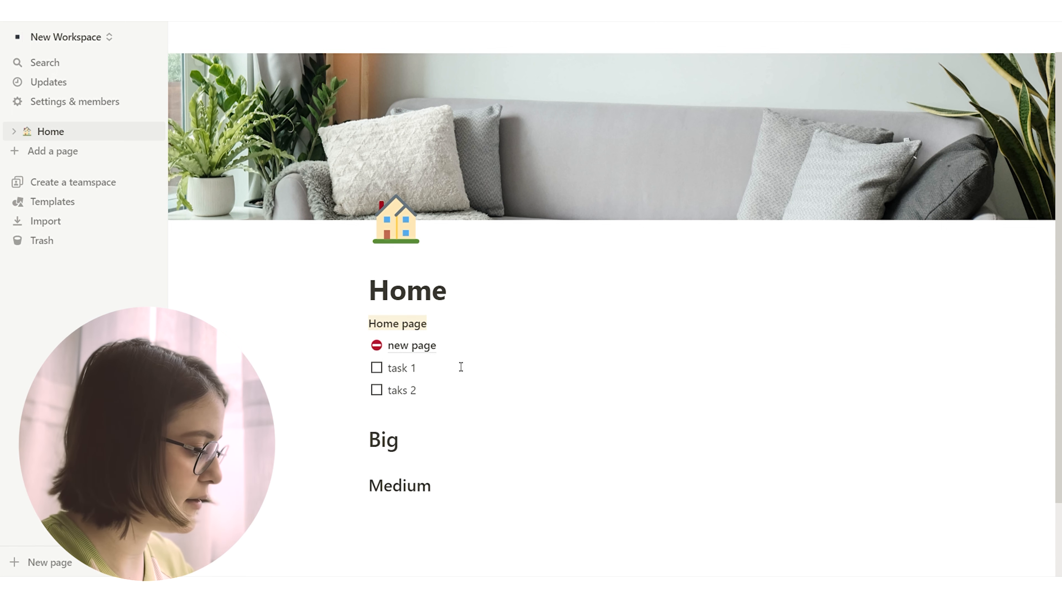
Add a Heading 3 reading "Small" below the "Medium" heading.
{"action": "key", "text": "Return"}
{"action": "type", "text": "/"}
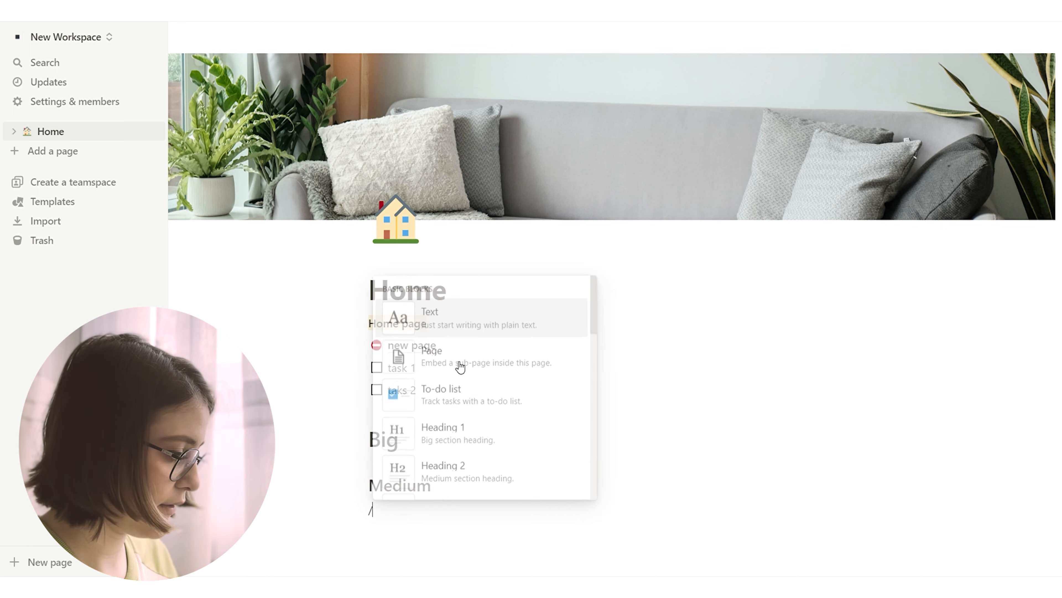
{"action": "type", "text": "h3"}
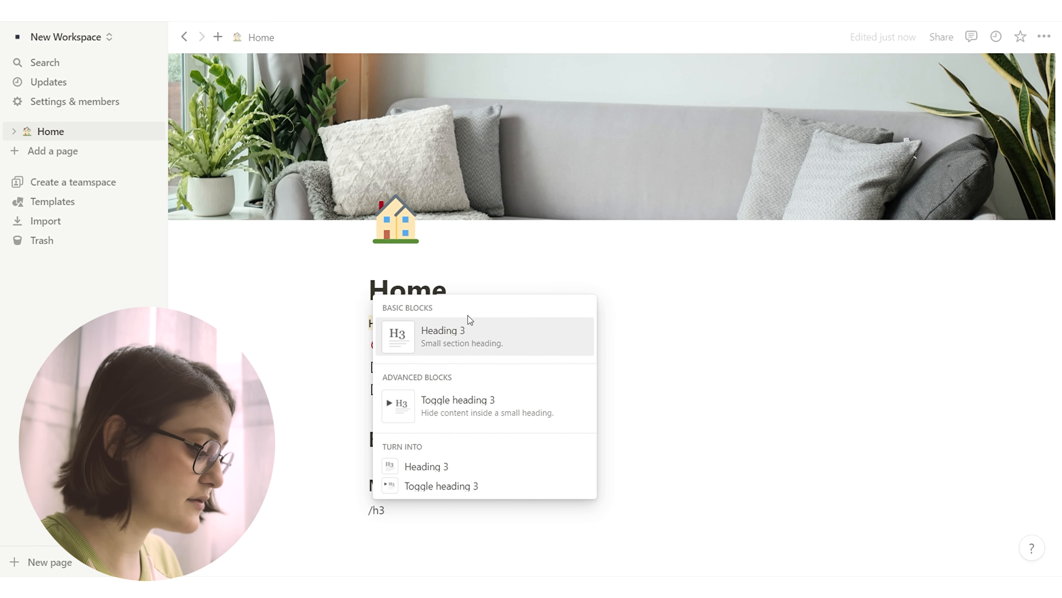
{"action": "left_click", "coordinate": [468, 343]}
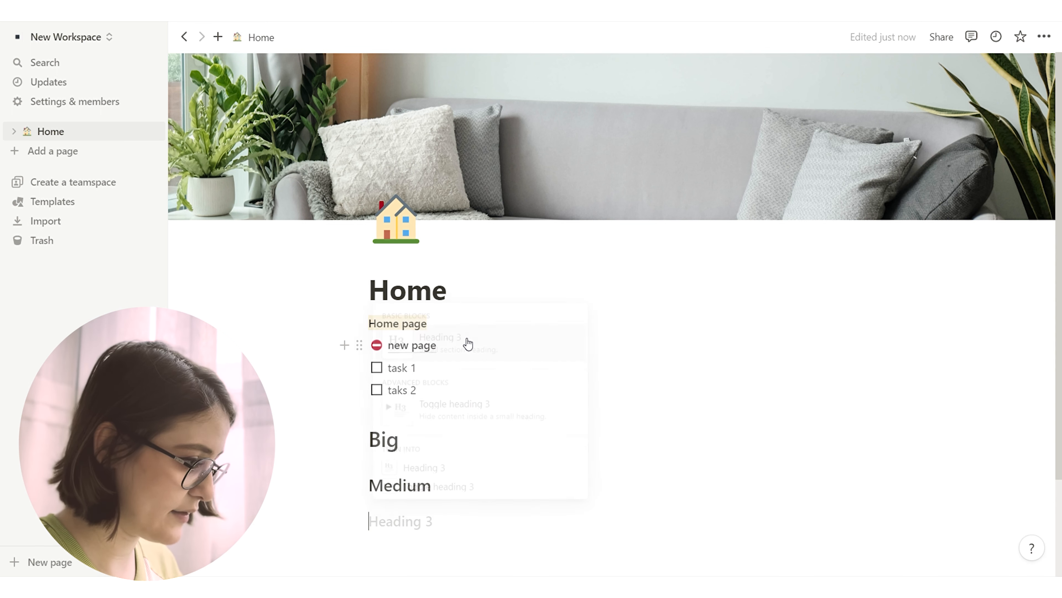
{"action": "type", "text": "Small"}
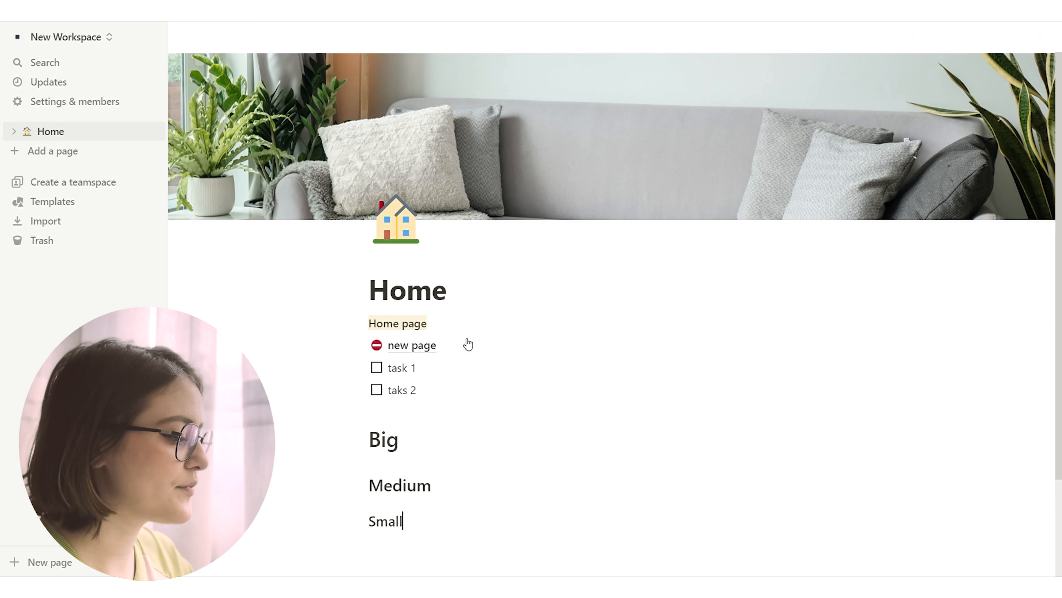
{"action": "key", "text": "Return"}
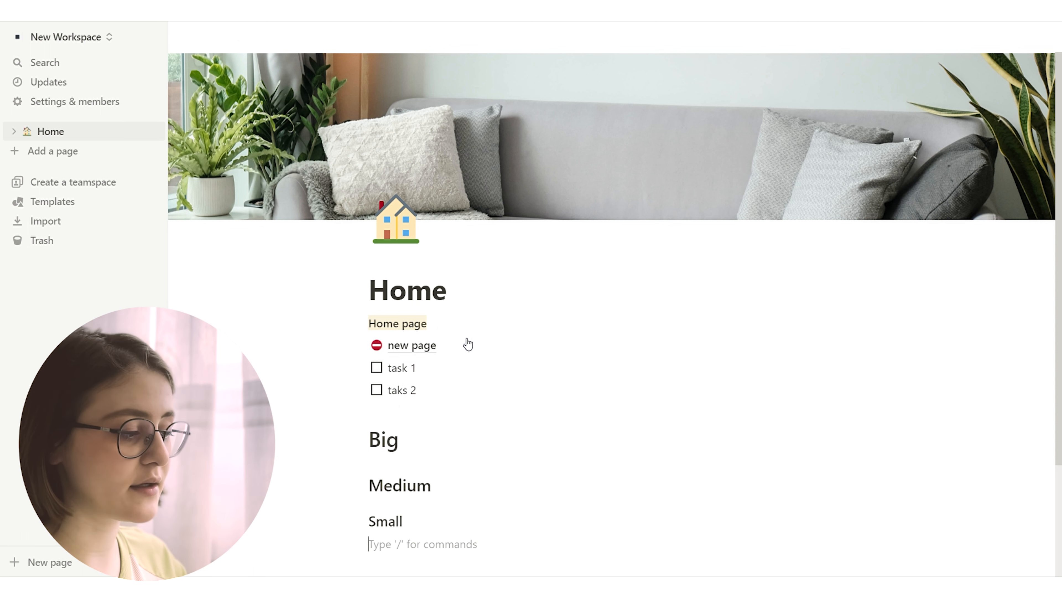
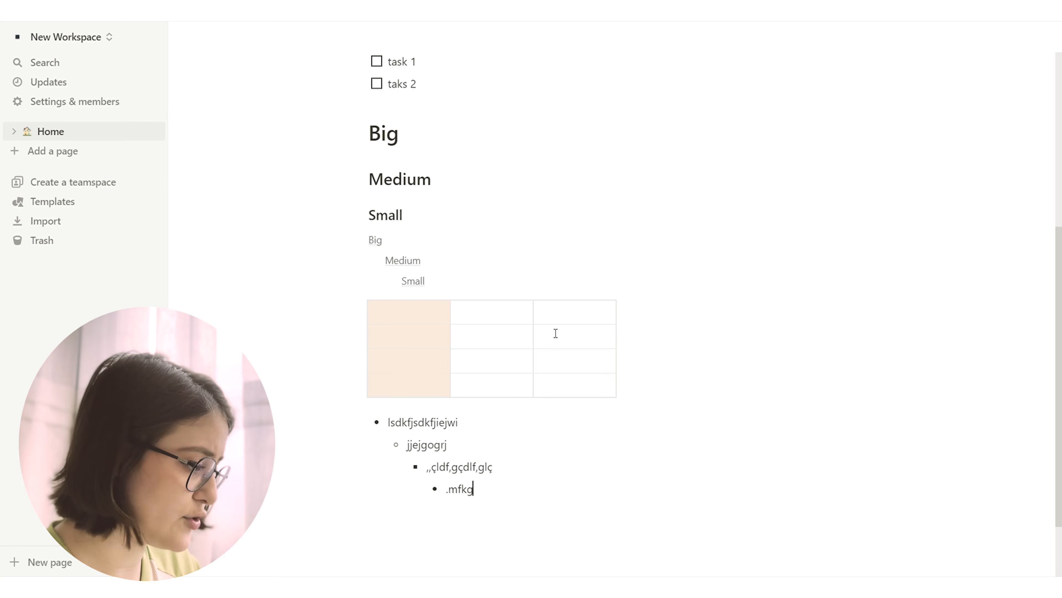
Add a top-level bulleted item reading "list" below the nested bullets.
{"action": "key", "text": "Return"}
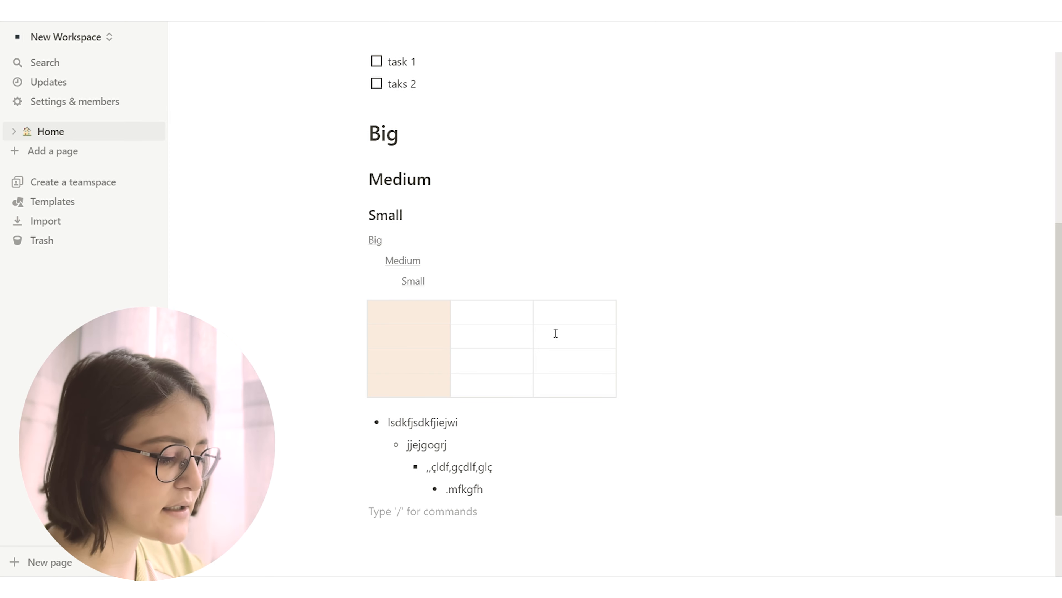
{"action": "type", "text": "- "}
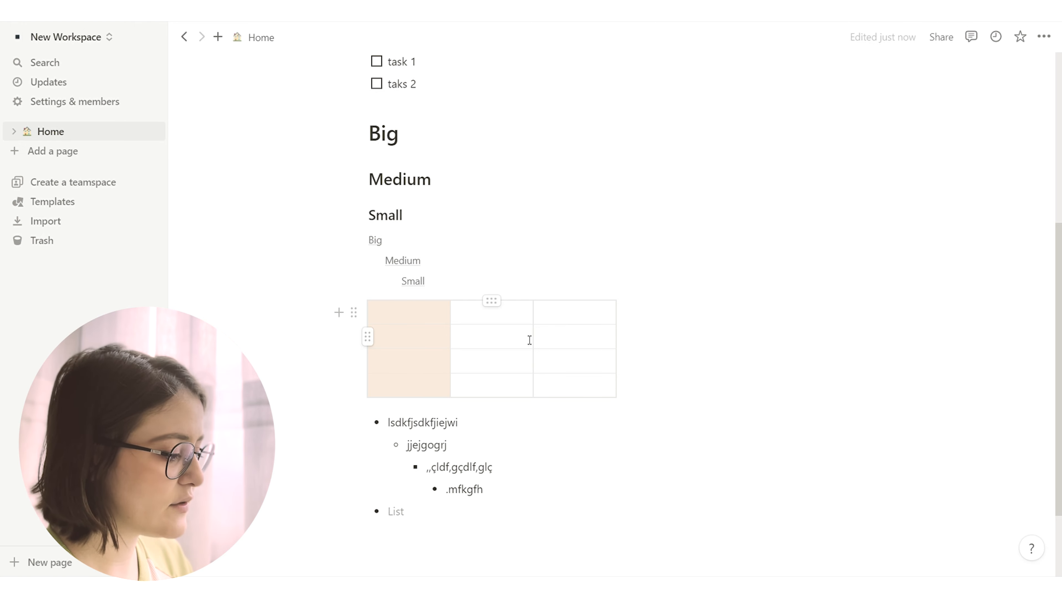
{"action": "type", "text": "list"}
{"action": "key", "text": "Return"}
{"action": "key", "text": "Return"}
Add a three-level nested numbered list below the bullets with the items "jgoisdjgsiogd", "kldfnlskd" and "lkdflsdj".
{"action": "type", "text": "/num"}
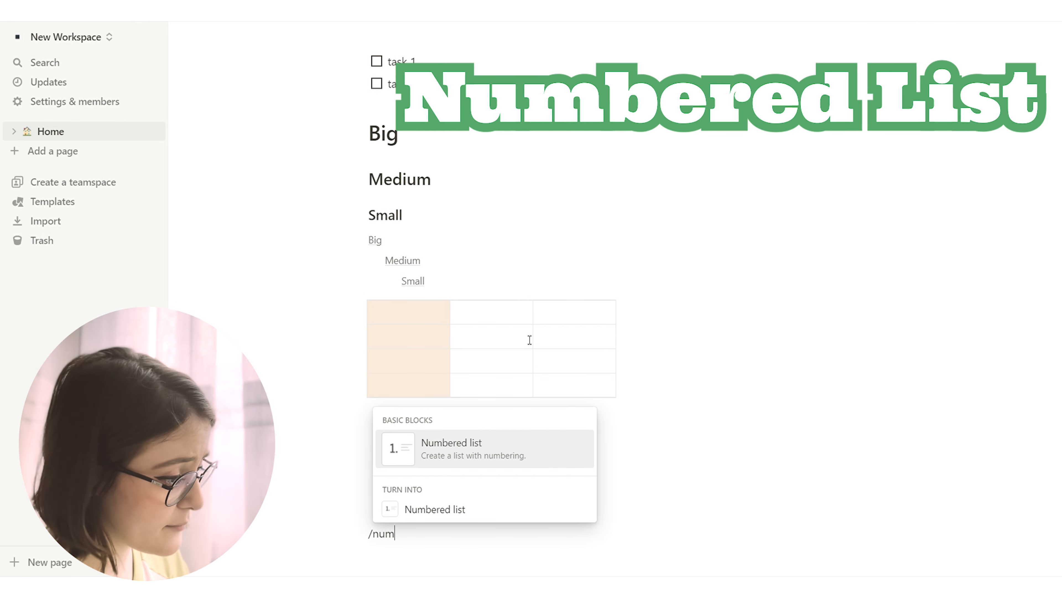
{"action": "key", "text": "Return"}
{"action": "type", "text": "jgoisdjgsiogd"}
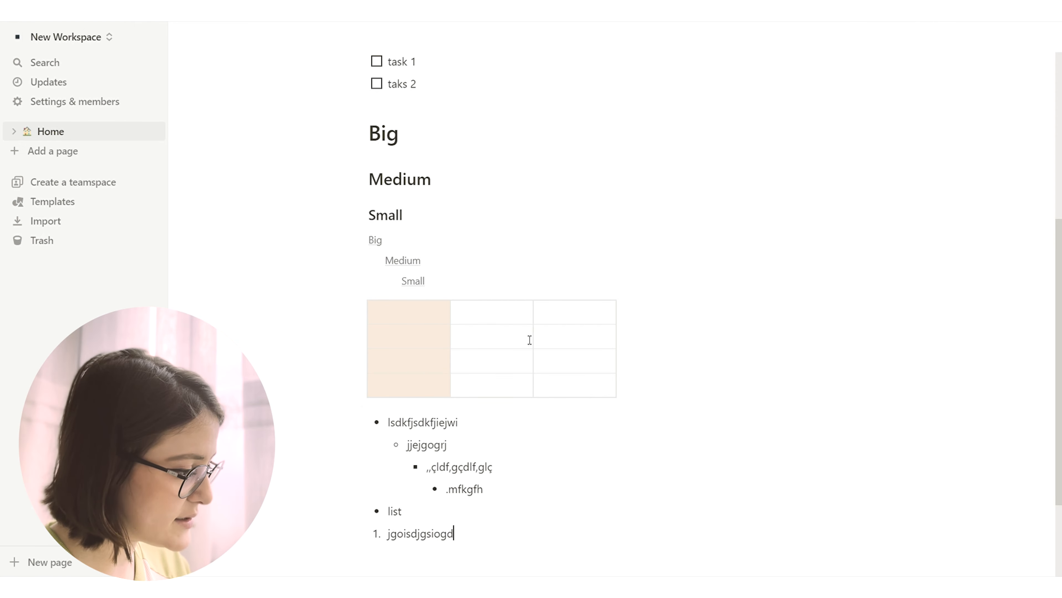
{"action": "key", "text": "Return"}
{"action": "key", "text": "Tab"}
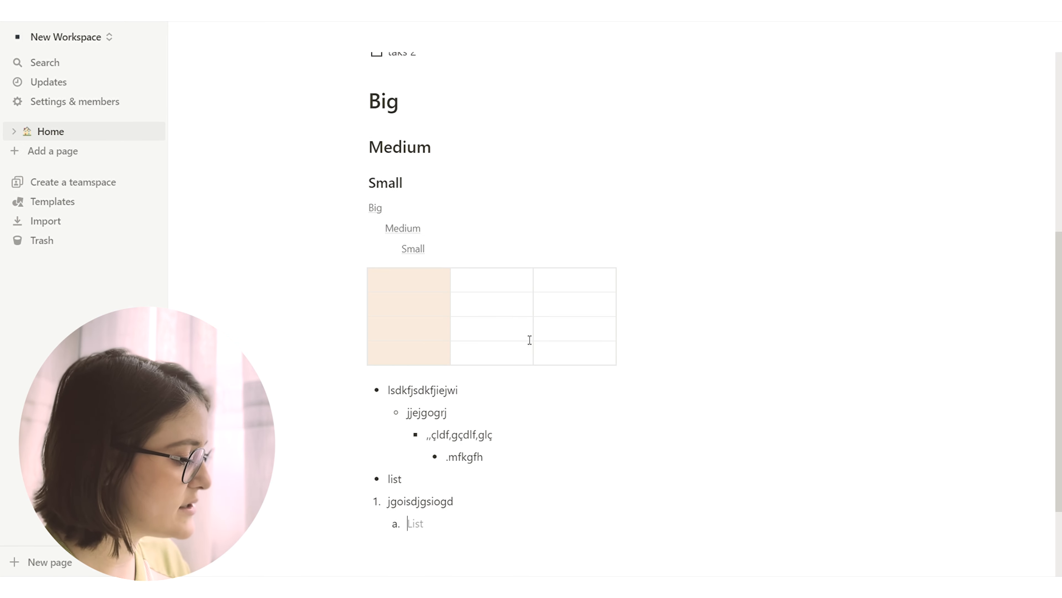
{"action": "type", "text": "kldfnlskd"}
{"action": "key", "text": "Return"}
{"action": "key", "text": "Tab"}
{"action": "type", "text": "lkdfksdj"}
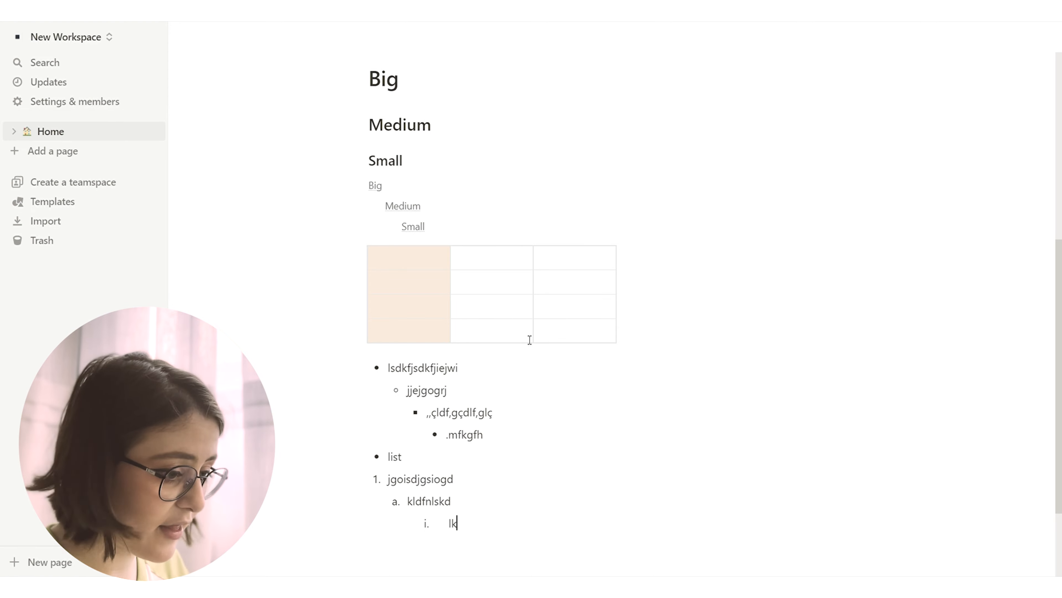
Add a toggle list titled "list" below the numbered list.
{"action": "type", "text": "/togg"}
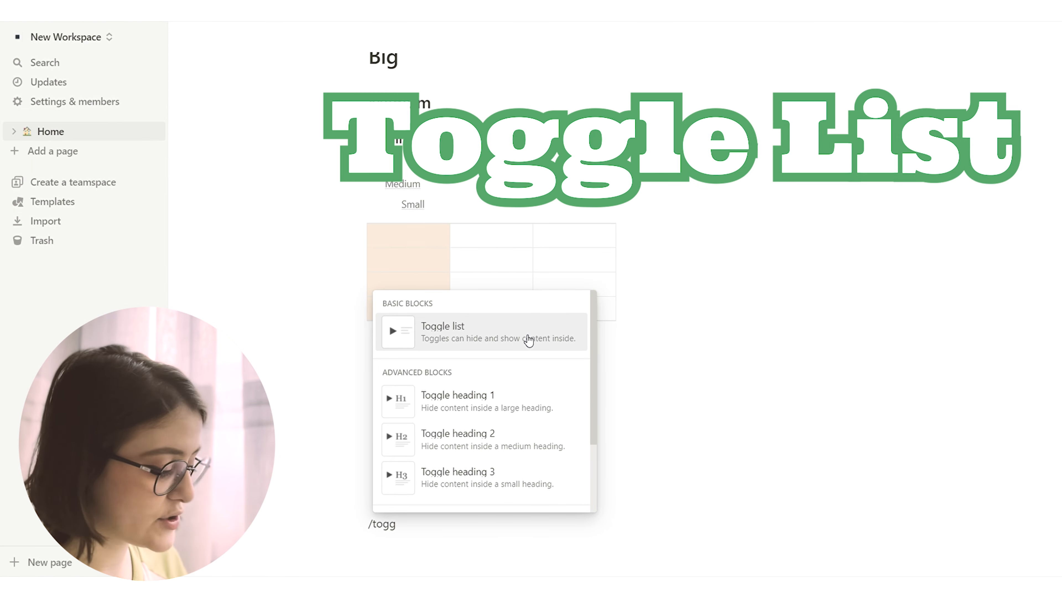
{"action": "left_click", "coordinate": [529, 339]}
{"action": "scroll", "coordinate": [442, 474], "scroll_direction": "down", "scroll_amount": 1}
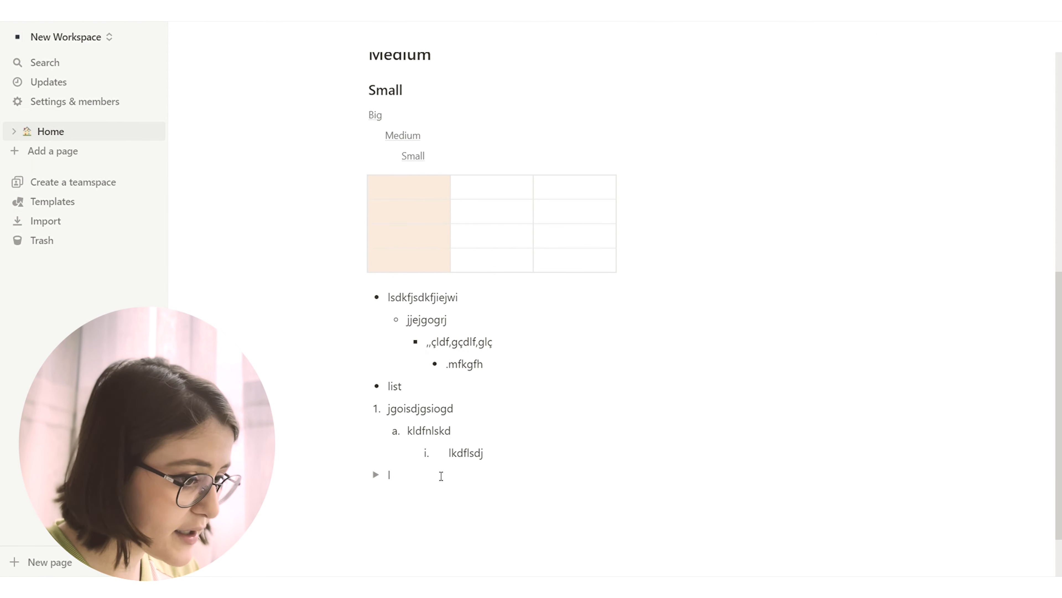
{"action": "type", "text": "list"}
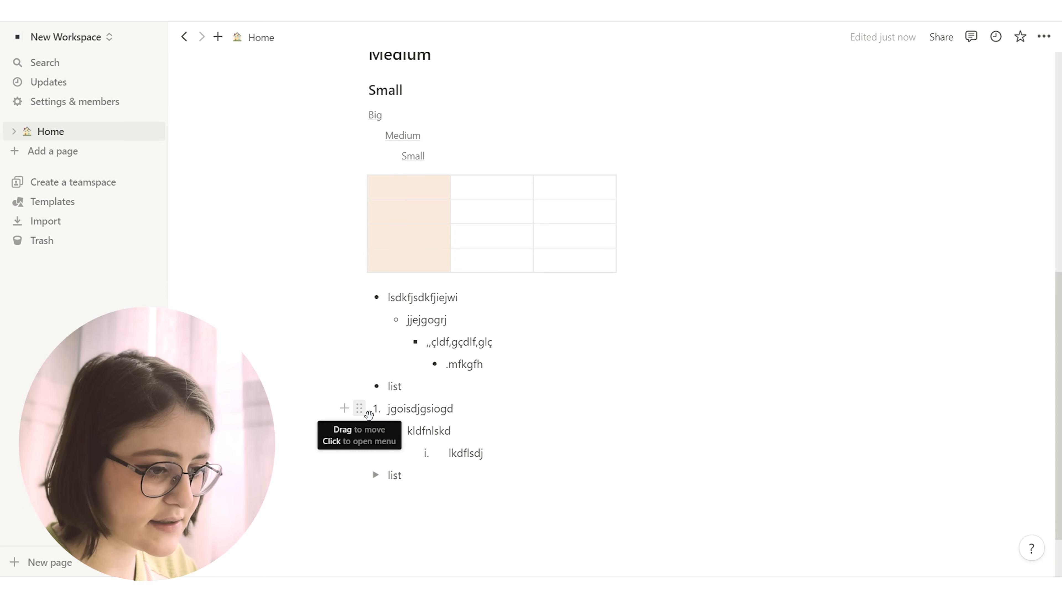
Move the whole numbered list inside the "list" toggle and leave the toggle collapsed.
{"action": "left_click_drag", "start_coordinate": [365, 414], "coordinate": [411, 476]}
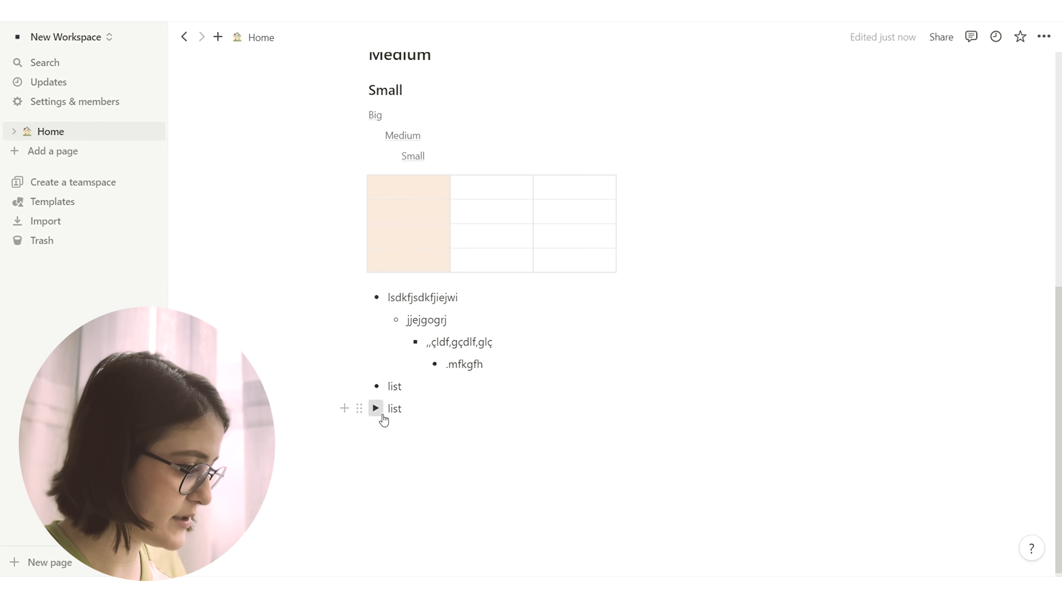
{"action": "left_click", "coordinate": [381, 413]}
{"action": "left_click", "coordinate": [376, 408]}
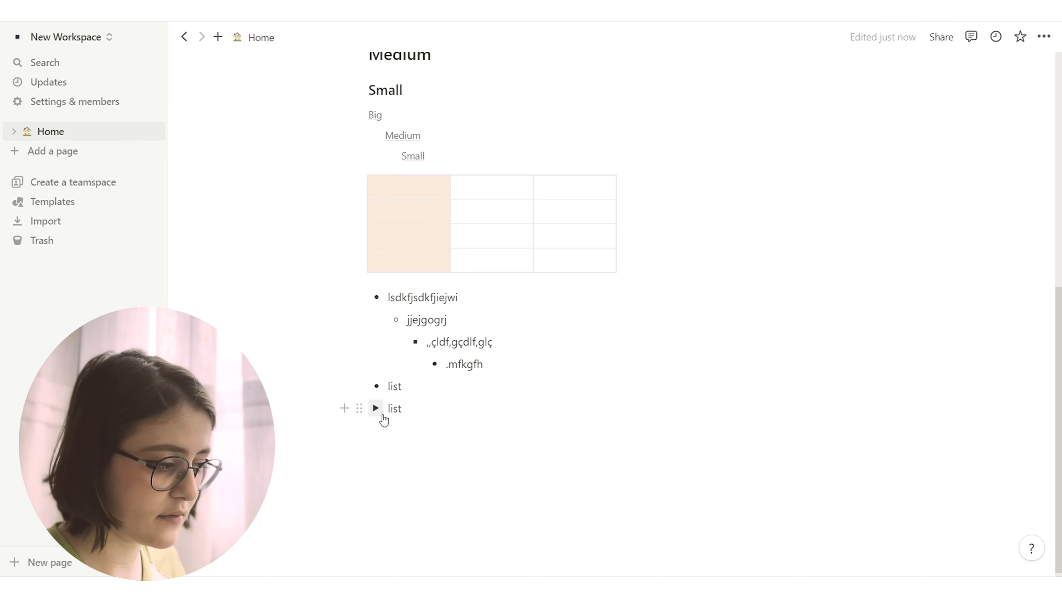
{"action": "left_click", "coordinate": [382, 415]}
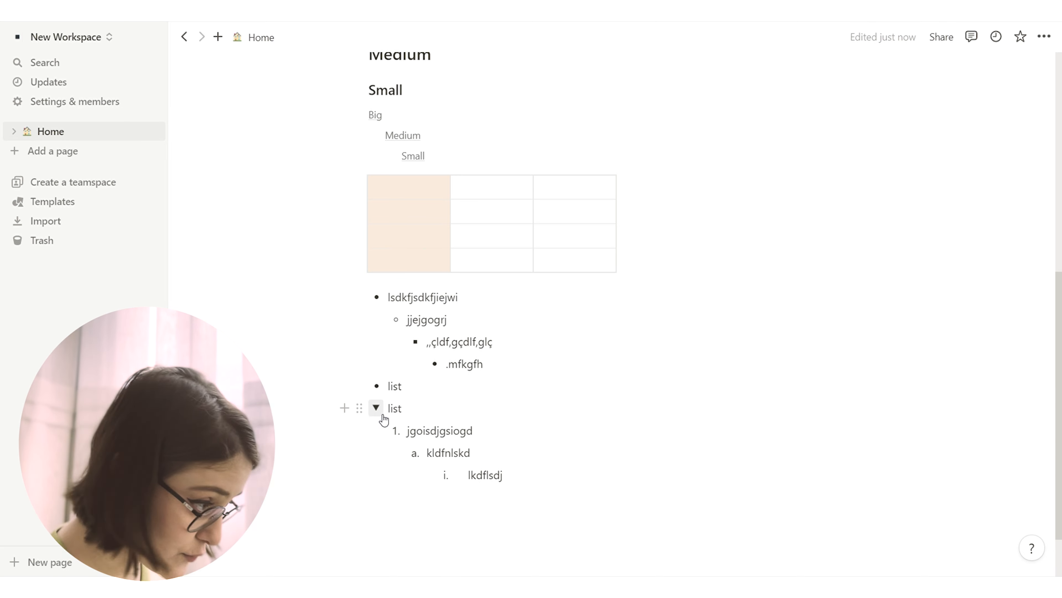
{"action": "left_click", "coordinate": [383, 417]}
Add a Heading 1 reading "Section" below the "list" toggle.
{"action": "left_click", "coordinate": [419, 526]}
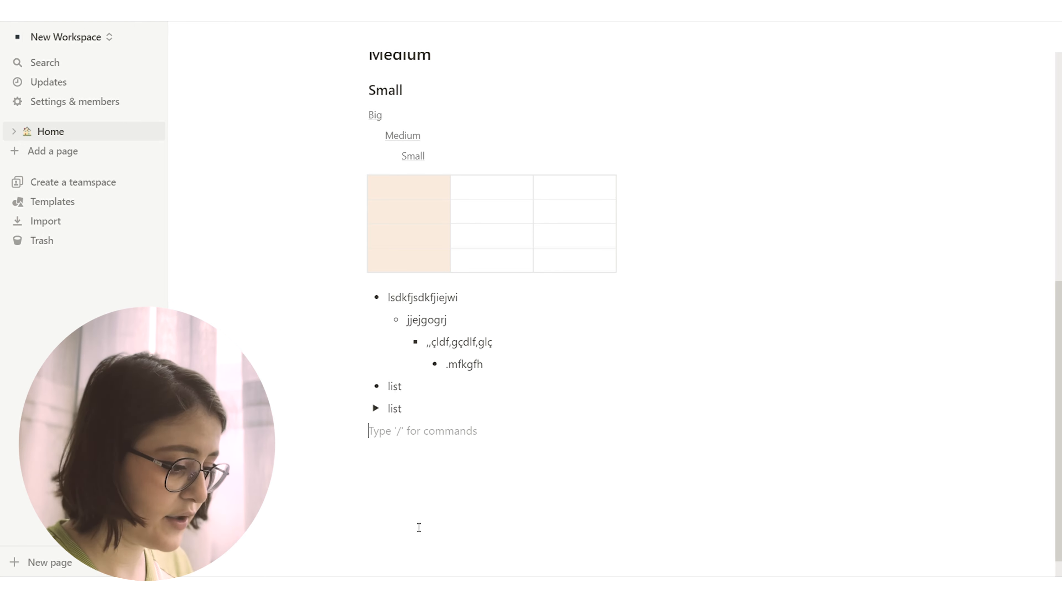
{"action": "type", "text": "/h1"}
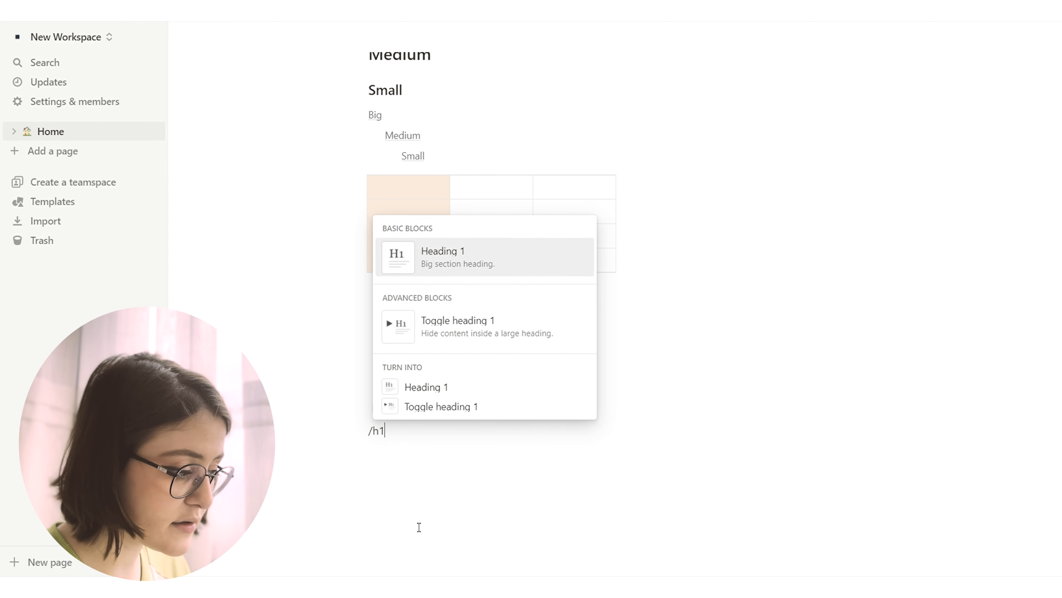
{"action": "key", "text": "Return"}
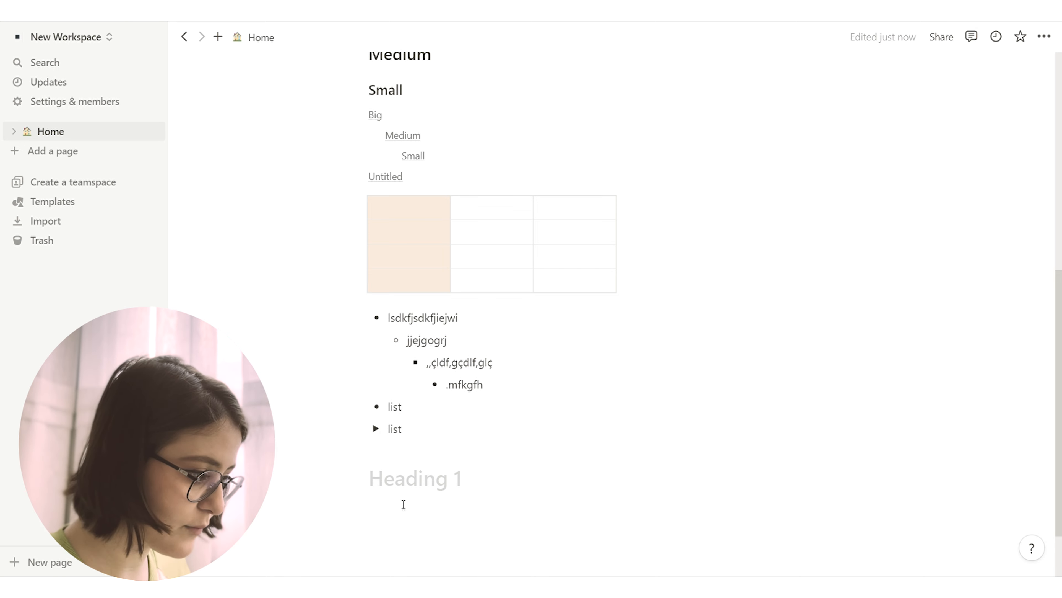
{"action": "type", "text": "Section"}
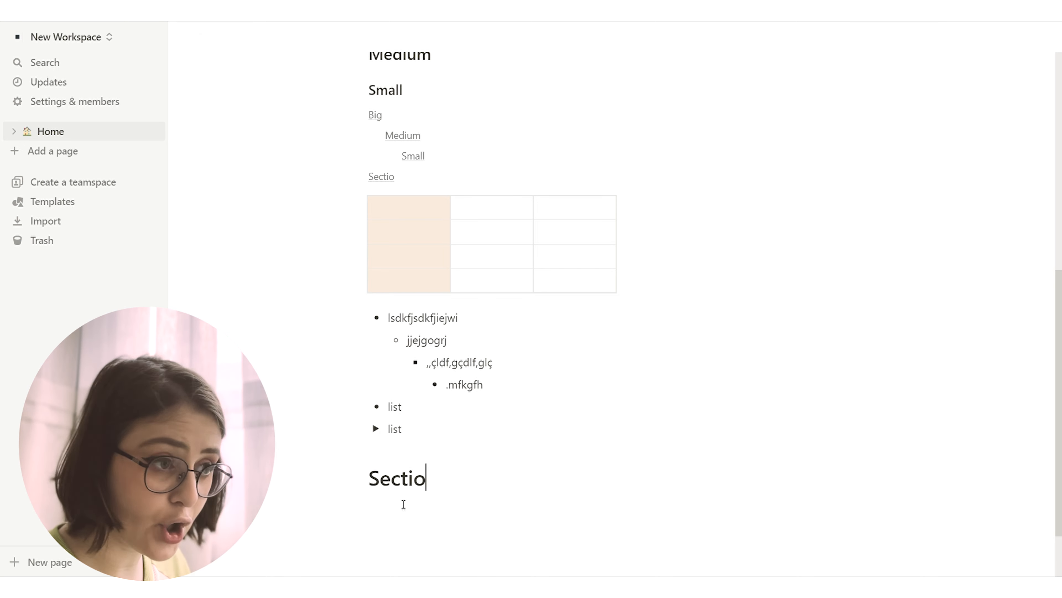
Turn the "Section" heading into a toggle heading and move the bulleted items and the "list" toggle inside it.
{"action": "key", "text": "Left"}
{"action": "key", "text": "Left"}
{"action": "key", "text": "Left"}
{"action": "key", "text": "Left"}
{"action": "key", "text": "Left"}
{"action": "key", "text": "Left"}
{"action": "key", "text": "Left"}
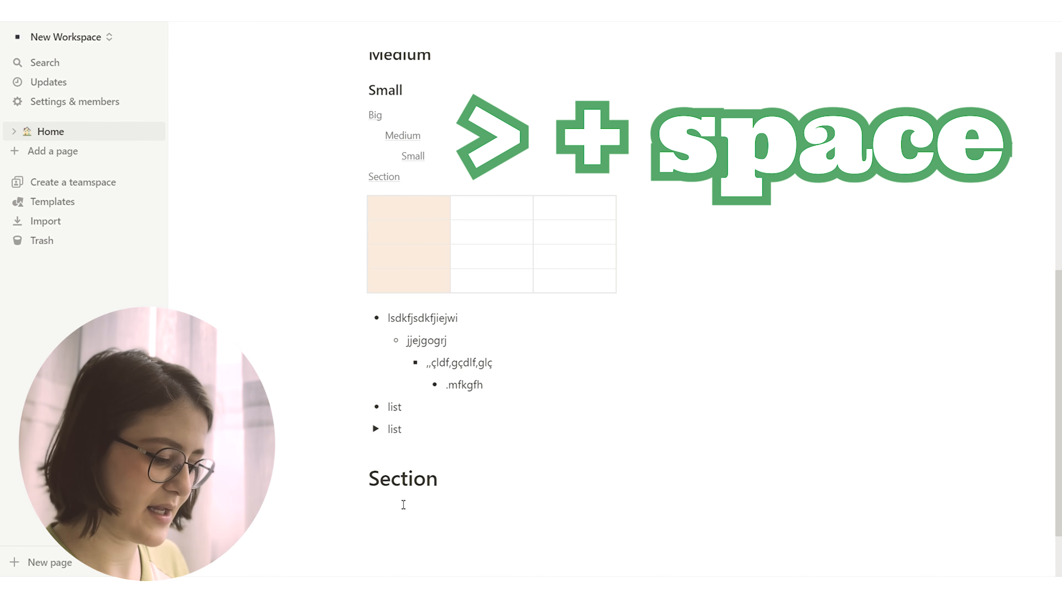
{"action": "type", "text": ">"}
{"action": "key", "text": "space"}
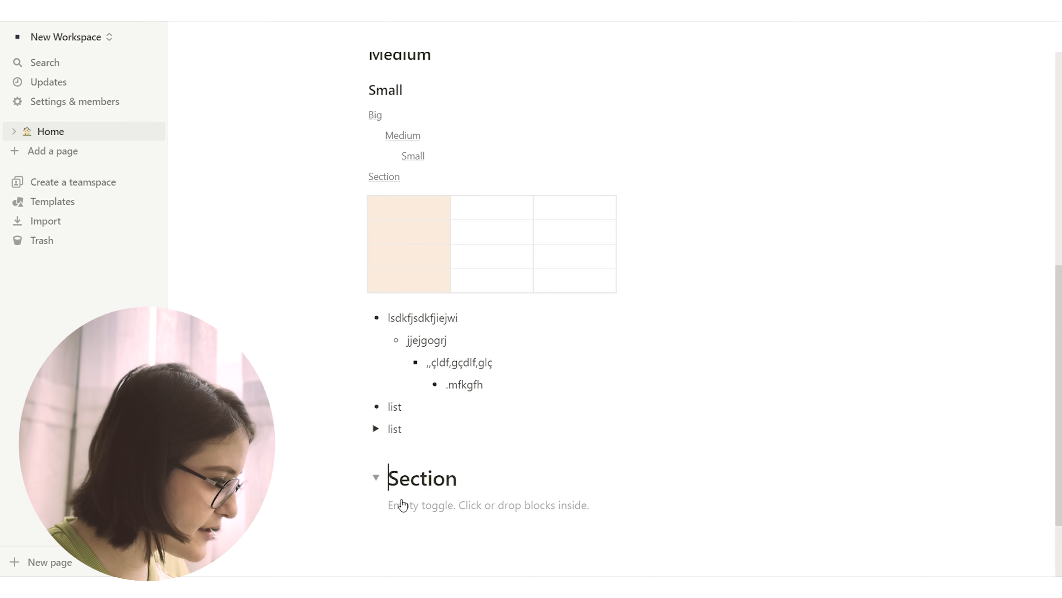
{"action": "left_click_drag", "start_coordinate": [447, 465], "coordinate": [423, 494]}
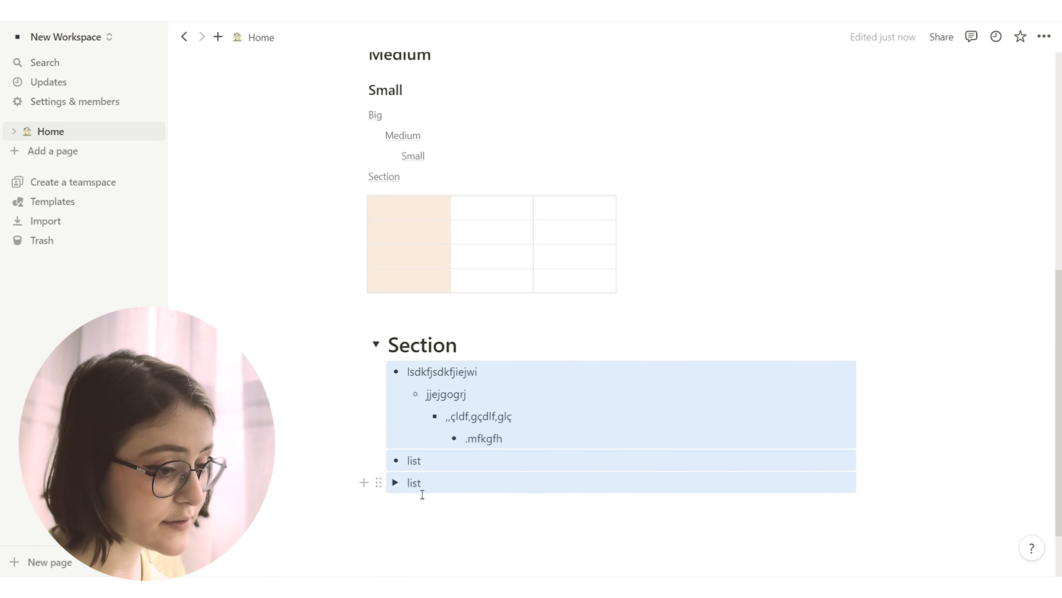
Add a quote block reading "oijyoriyjoerjyiorjyir" below the "list" toggle inside the "Section" toggle.
{"action": "left_click", "coordinate": [423, 495]}
{"action": "type", "text": "/quo"}
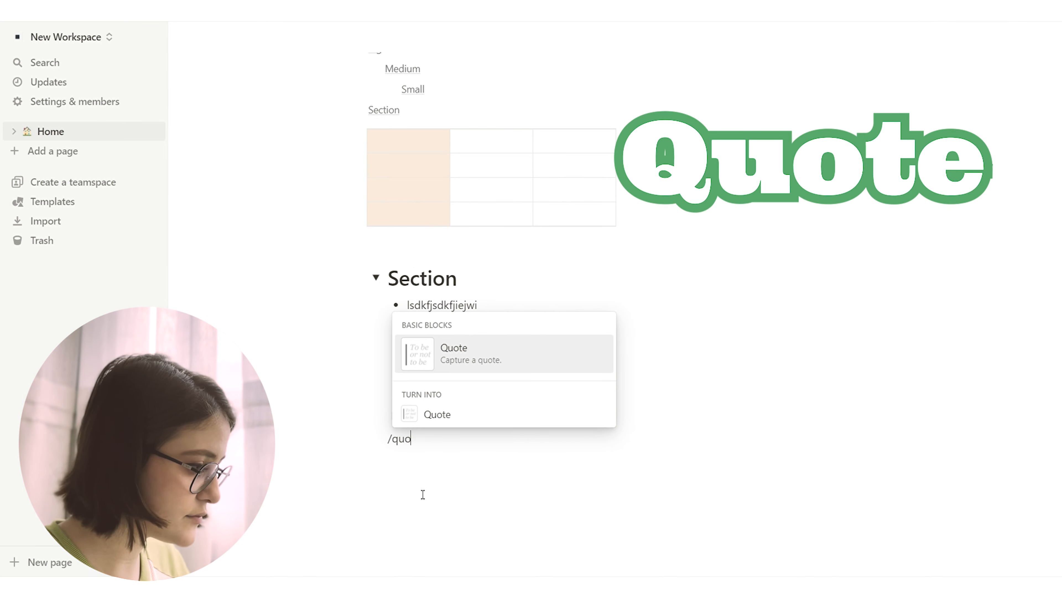
{"action": "left_click", "coordinate": [505, 363]}
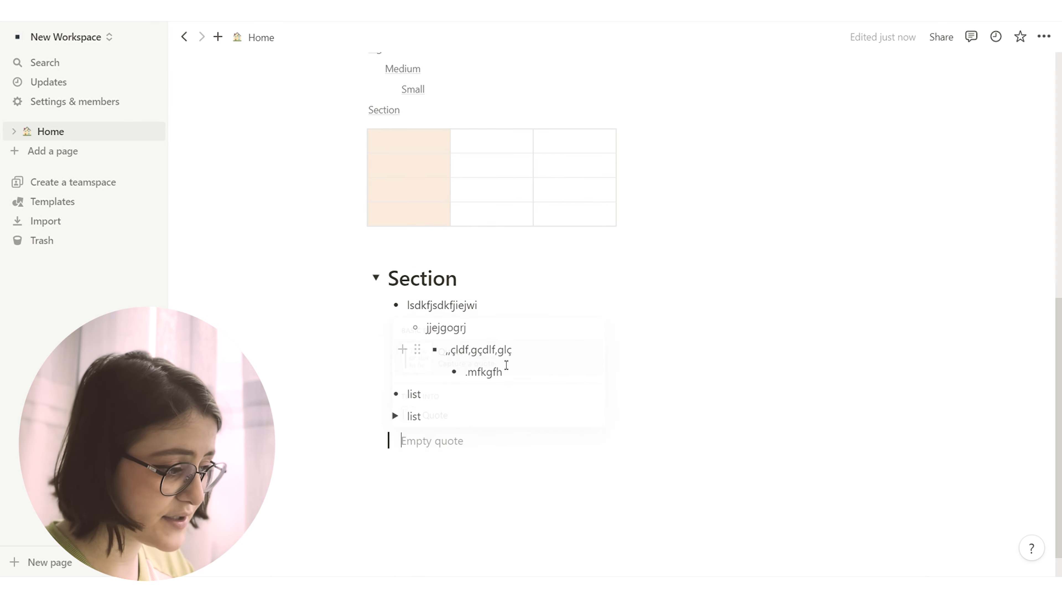
{"action": "type", "text": "oijyoriyjoerjyiorjyir"}
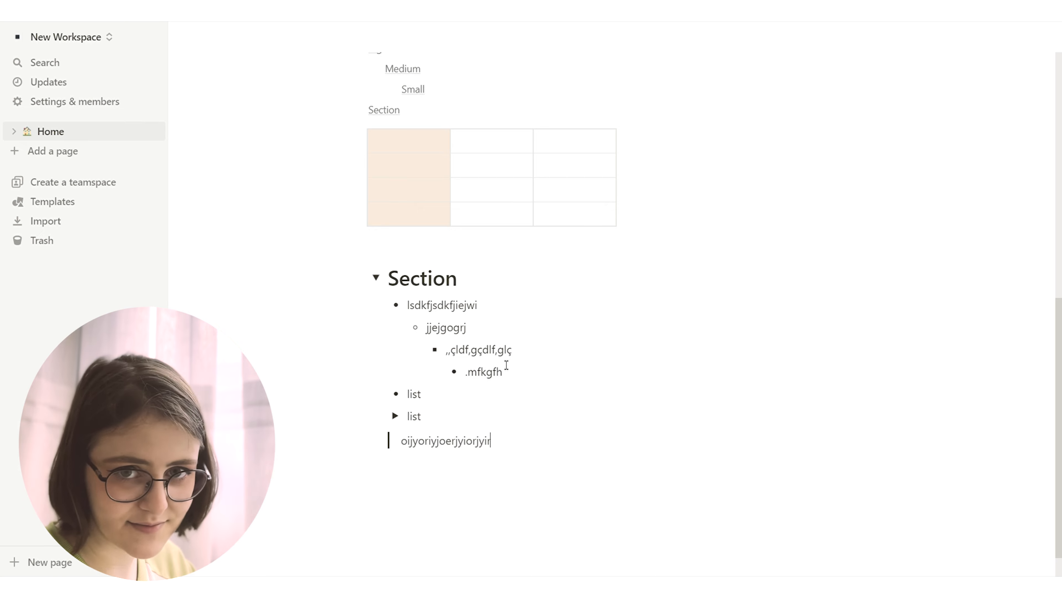
{"action": "key", "text": "Return"}
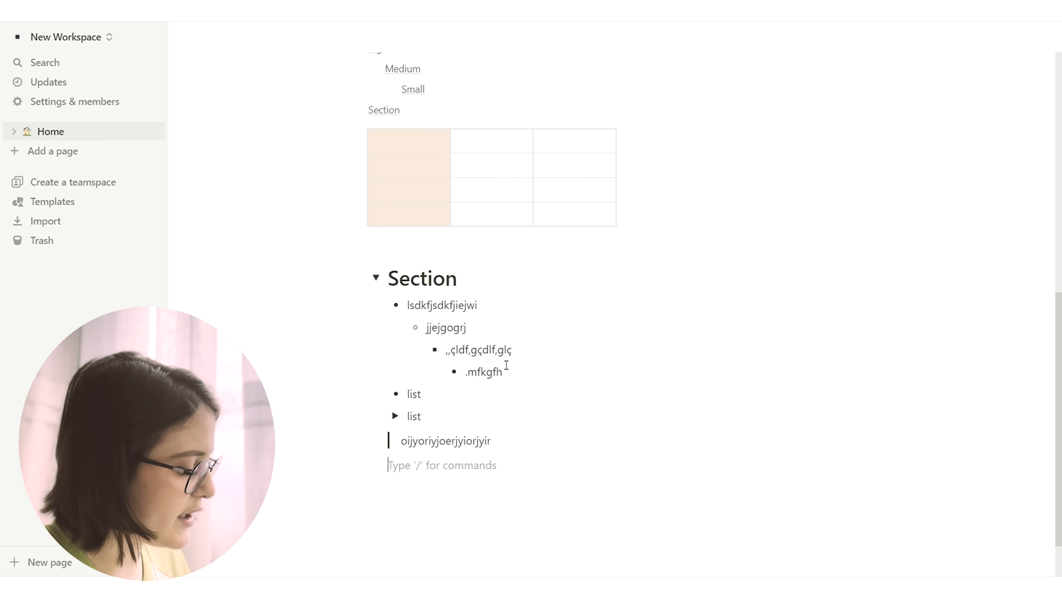
Insert two dividers, one below the other, under the quote inside the "Section" toggle.
{"action": "type", "text": "/iv"}
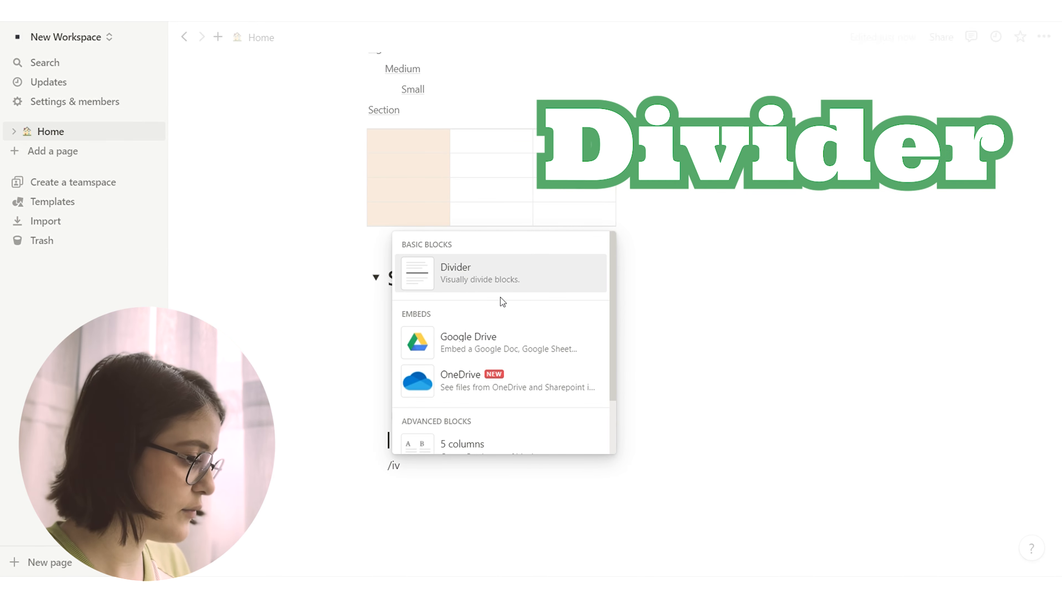
{"action": "left_click", "coordinate": [490, 281]}
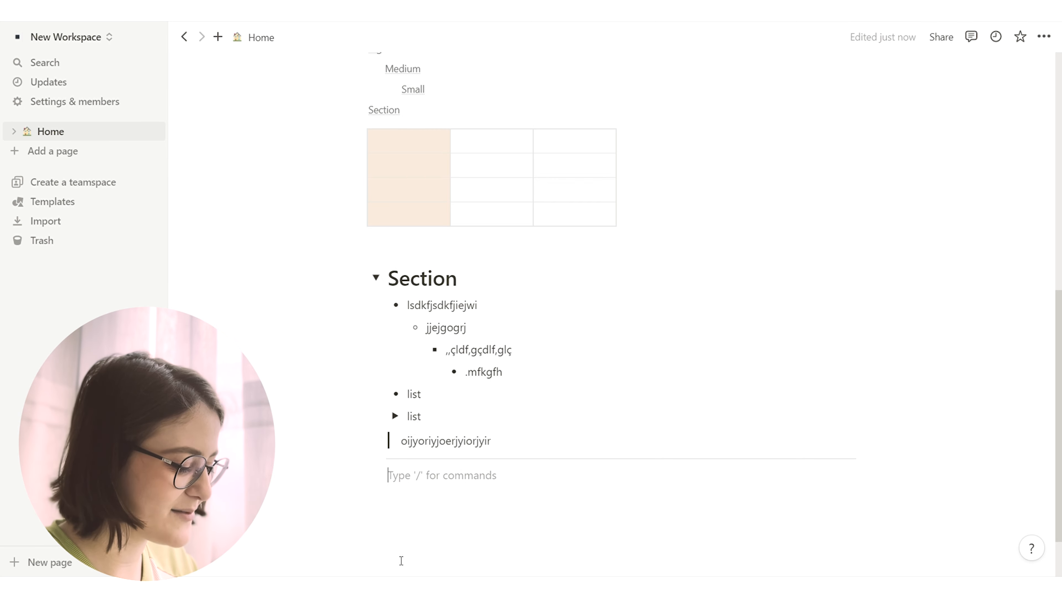
{"action": "type", "text": "---"}
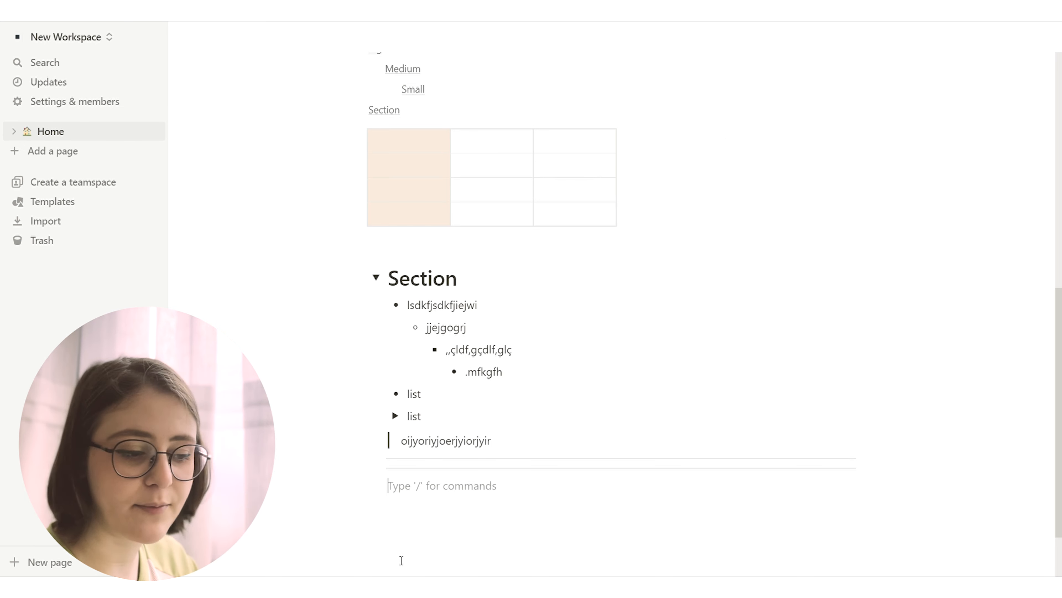
Add a callout block with the text "Test" below the "Section" toggle.
{"action": "scroll", "coordinate": [607, 319], "scroll_direction": "down", "scroll_amount": 2}
{"action": "type", "text": "/ca"}
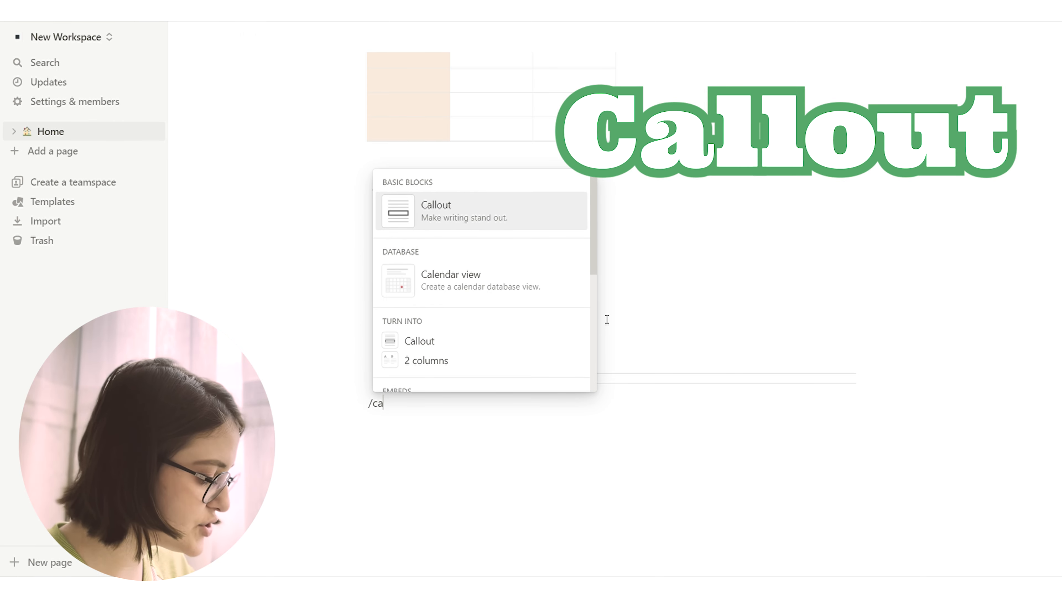
{"action": "left_click", "coordinate": [565, 231]}
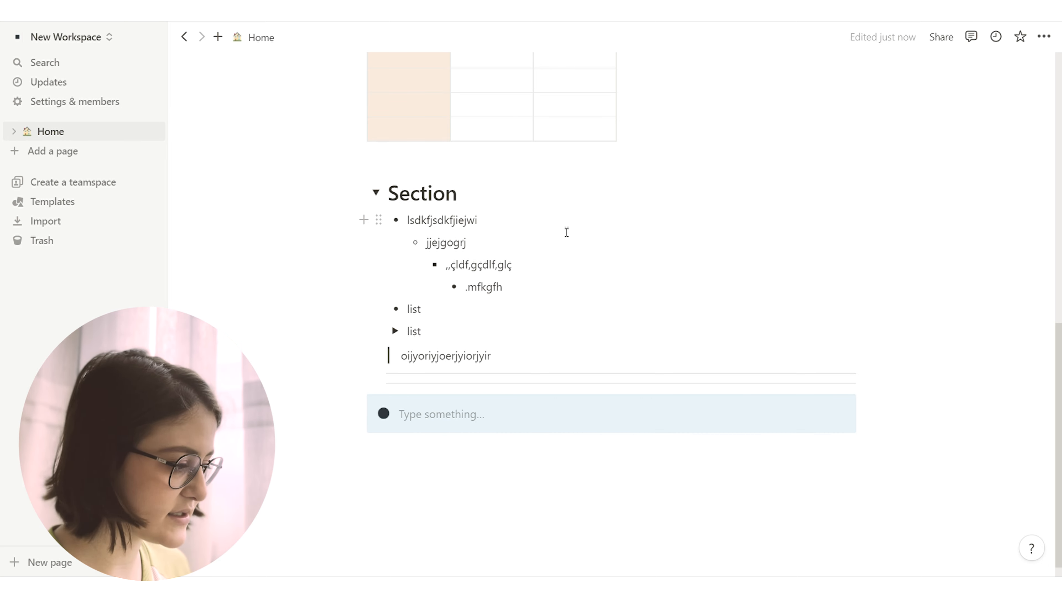
{"action": "type", "text": "Test"}
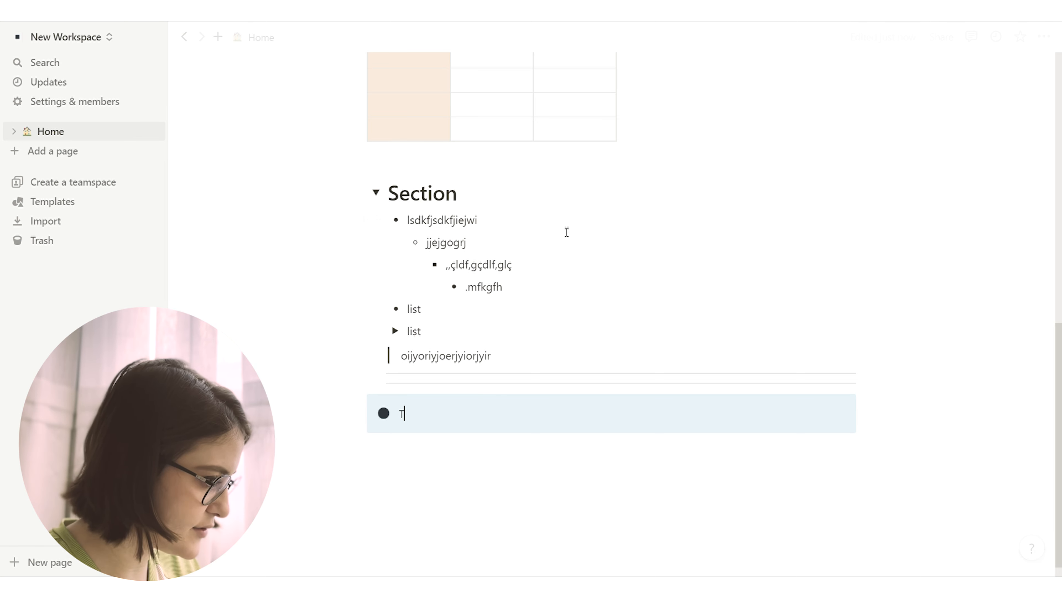
Replace the callout's text with "Title" and change its icon to the blue speaking-head emoji.
{"action": "key", "text": "BackSpace"}
{"action": "key", "text": "BackSpace"}
{"action": "key", "text": "BackSpace"}
{"action": "type", "text": "itle"}
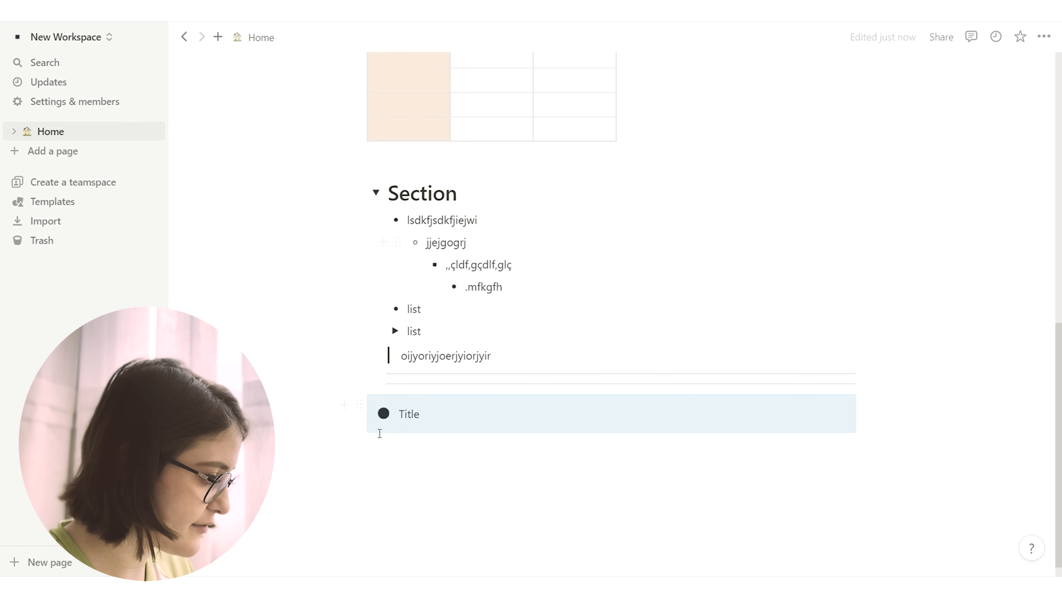
{"action": "left_click", "coordinate": [384, 413]}
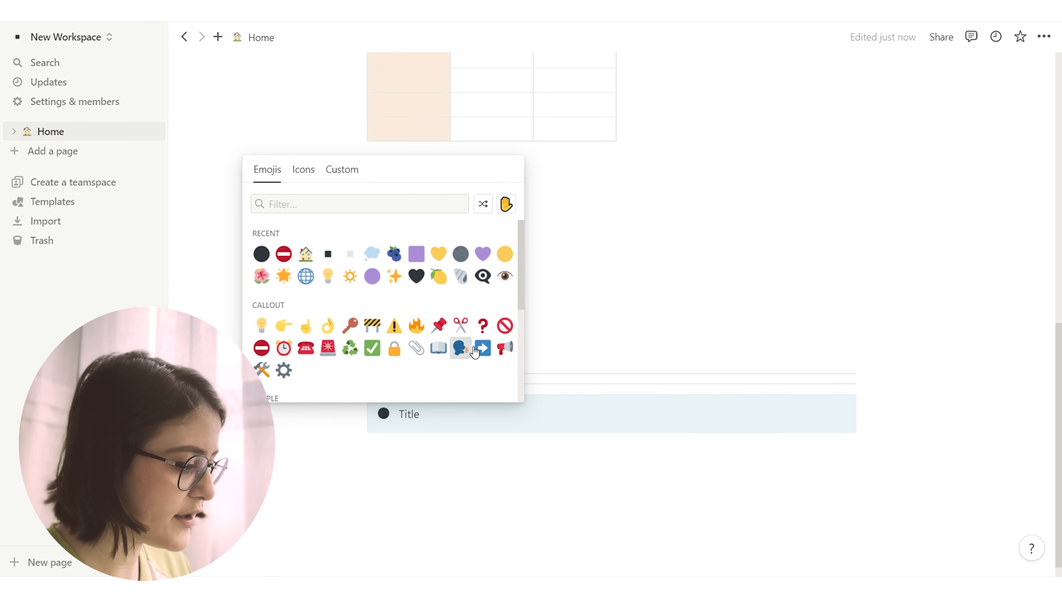
{"action": "left_click", "coordinate": [460, 347]}
Add a text line "shfosifsiofdio" below the callout and move it inside the callout under "Title".
{"action": "left_click", "coordinate": [447, 421]}
{"action": "key", "text": "Return"}
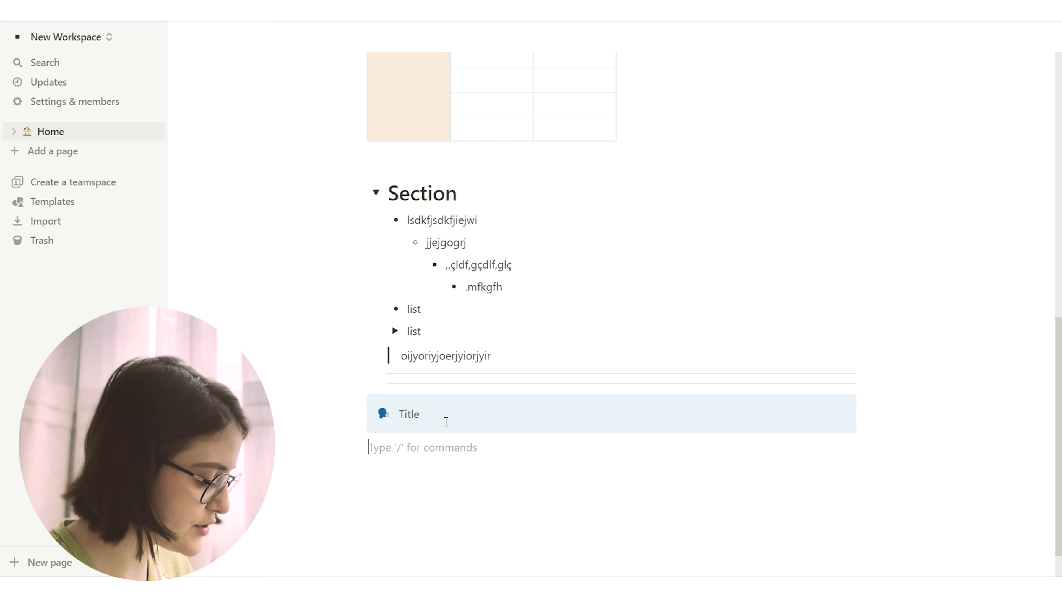
{"action": "type", "text": "shfosifsiofdio"}
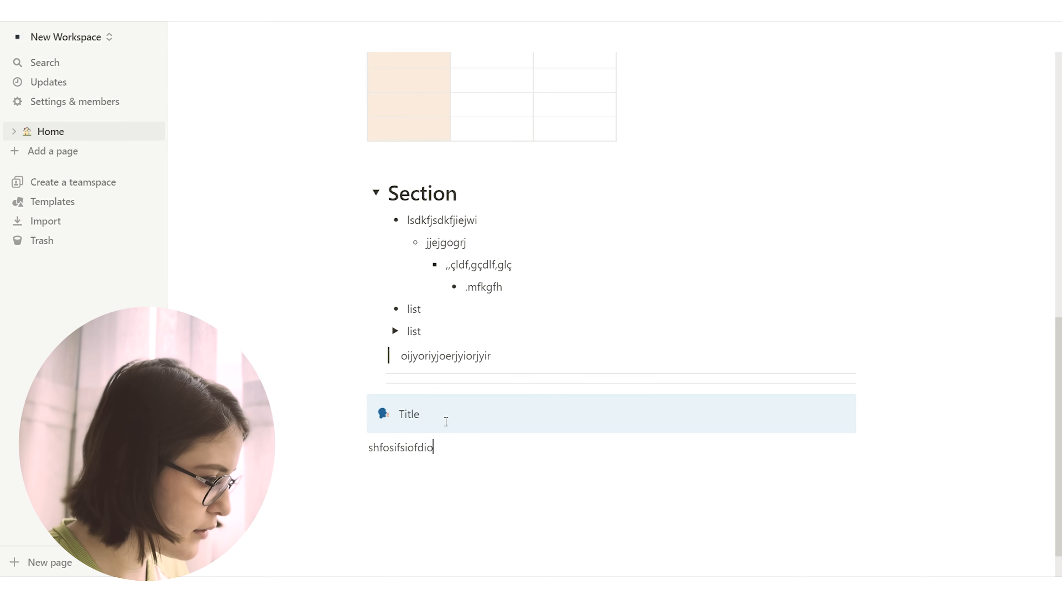
{"action": "left_click_drag", "start_coordinate": [360, 447], "coordinate": [427, 418]}
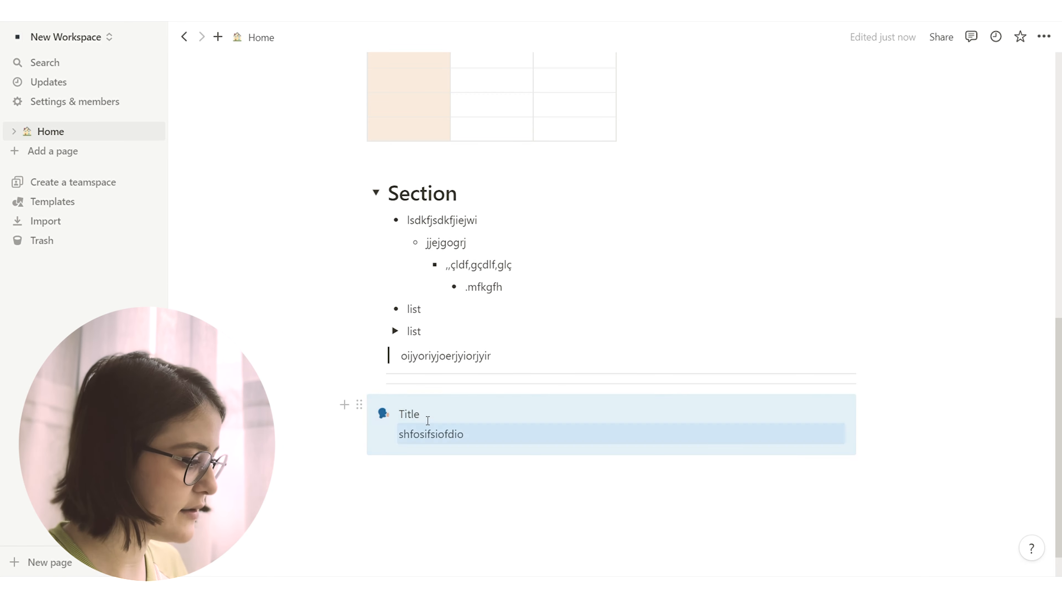
Insert a synced block containing "Synced block" below the callout and copy it for syncing to another page.
{"action": "left_click", "coordinate": [438, 475]}
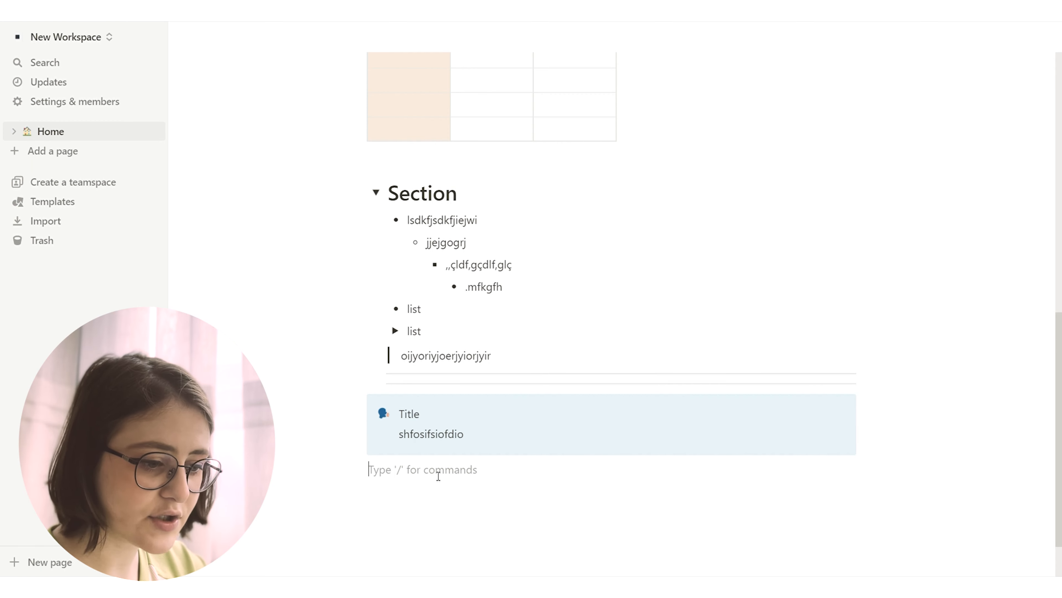
{"action": "scroll", "coordinate": [439, 476], "scroll_direction": "down", "scroll_amount": 2}
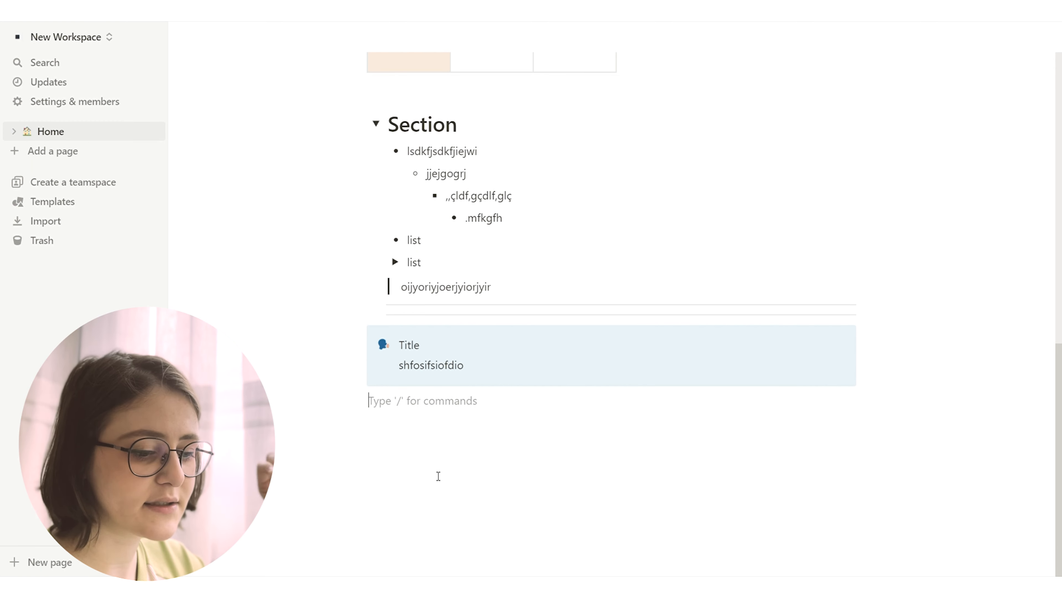
{"action": "type", "text": "/synced blo"}
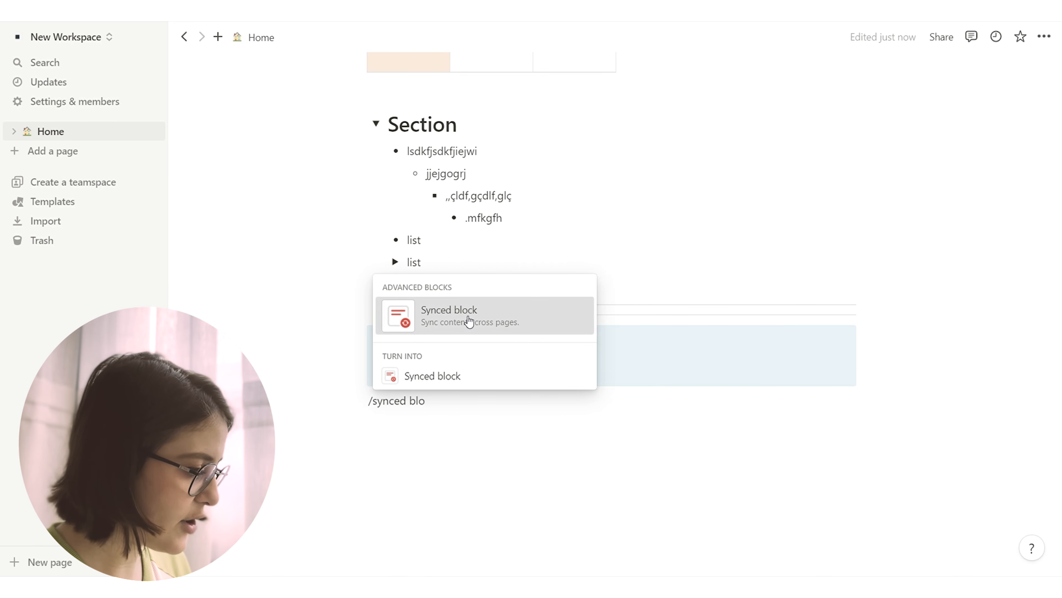
{"action": "left_click", "coordinate": [466, 316]}
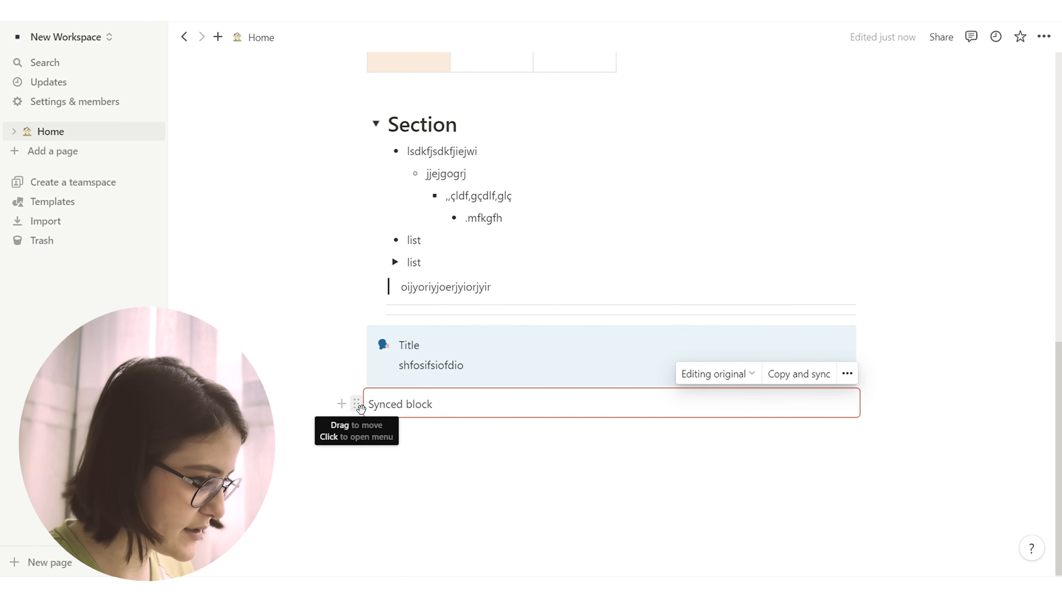
{"action": "left_click", "coordinate": [784, 382]}
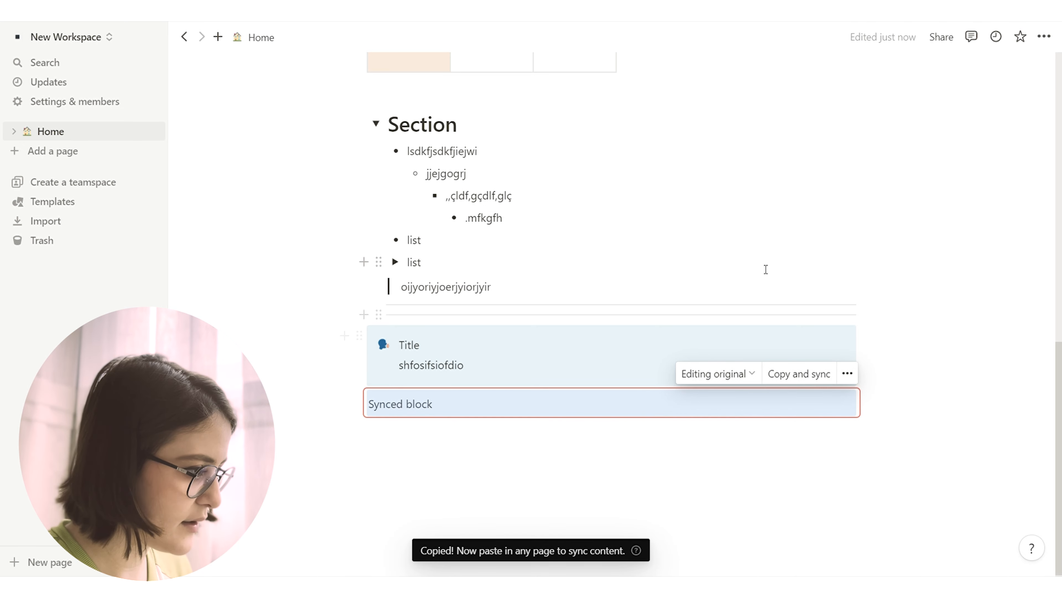
Open the "new page" sub-page and paste the synced block below its "page" link.
{"action": "scroll", "coordinate": [766, 270], "scroll_direction": "up", "scroll_amount": 20}
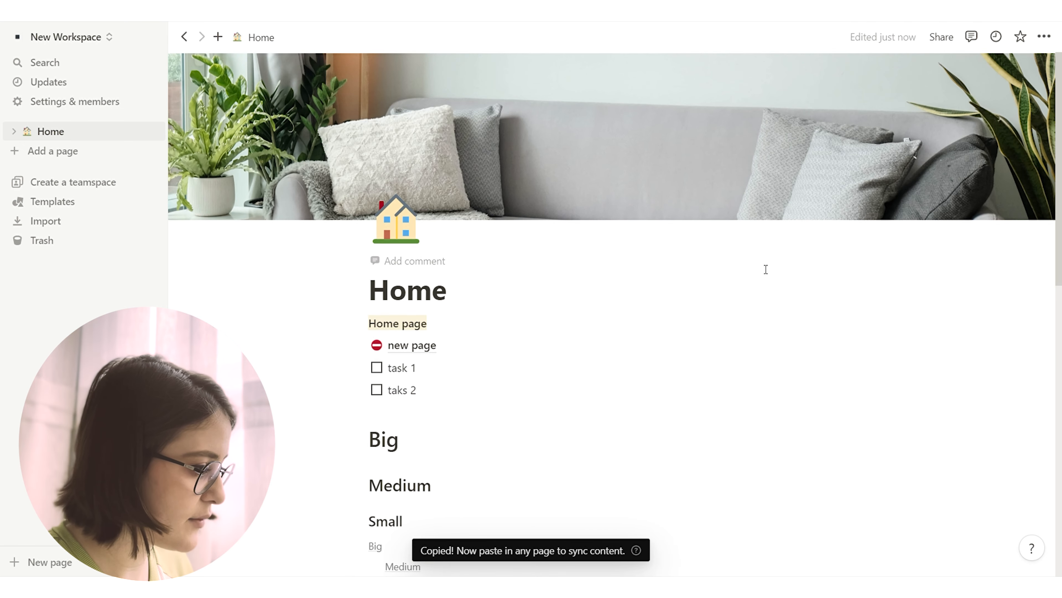
{"action": "left_click", "coordinate": [423, 348]}
{"action": "left_click", "coordinate": [415, 363]}
{"action": "key", "text": "ctrl+v"}
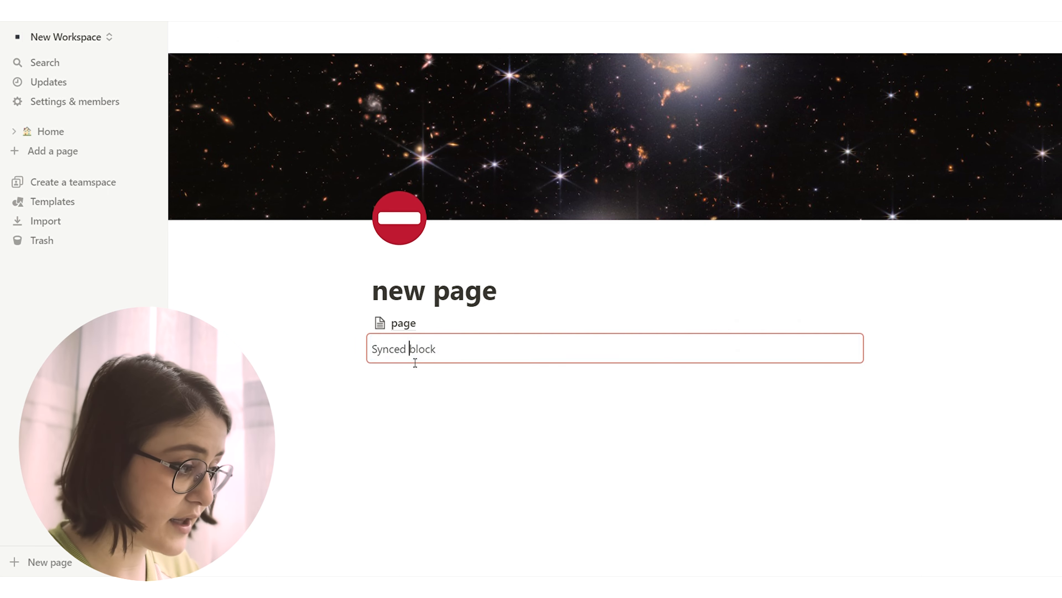
Add the lines "kjsdhgaksfjposkf" and "sjdghiuasgoigiodg" to the synced copy, and return to the synced block on the Home page.
{"action": "key", "text": "Return"}
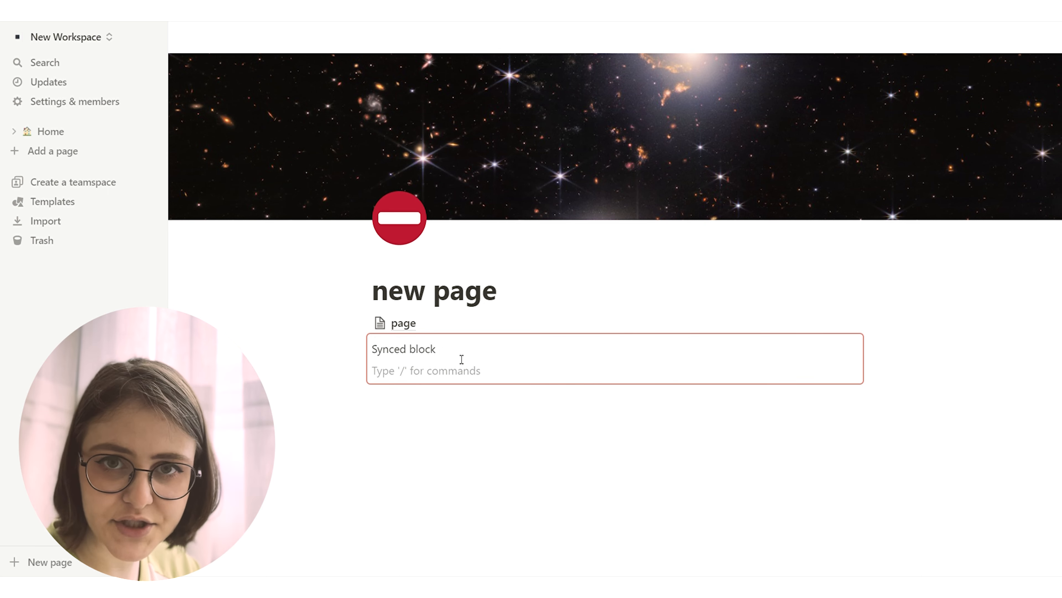
{"action": "type", "text": "kjsdhgaksfjposkf"}
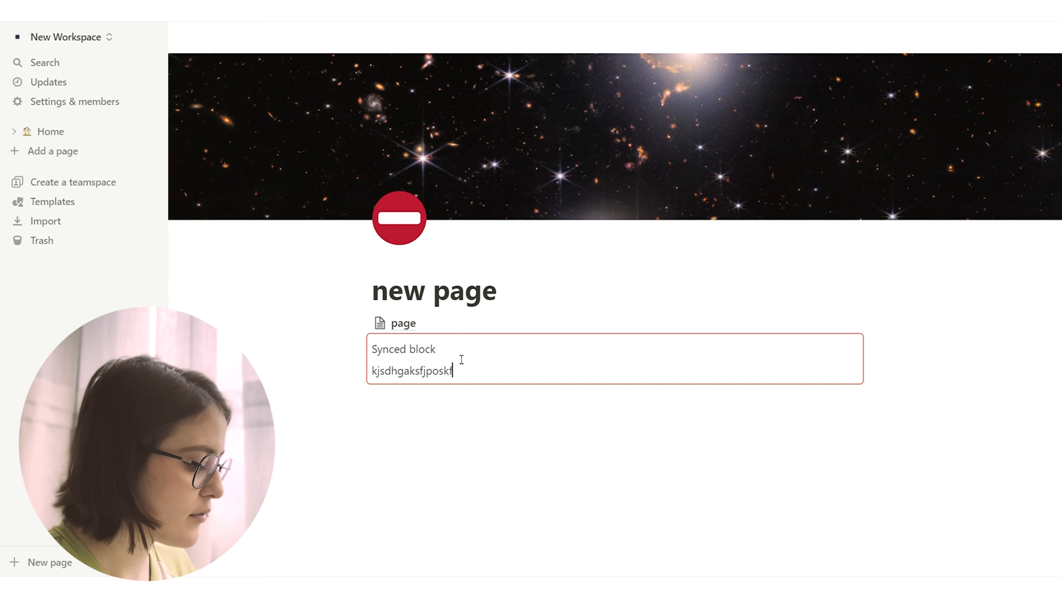
{"action": "key", "text": "Return"}
{"action": "type", "text": "sjdghiuasgoigiodg"}
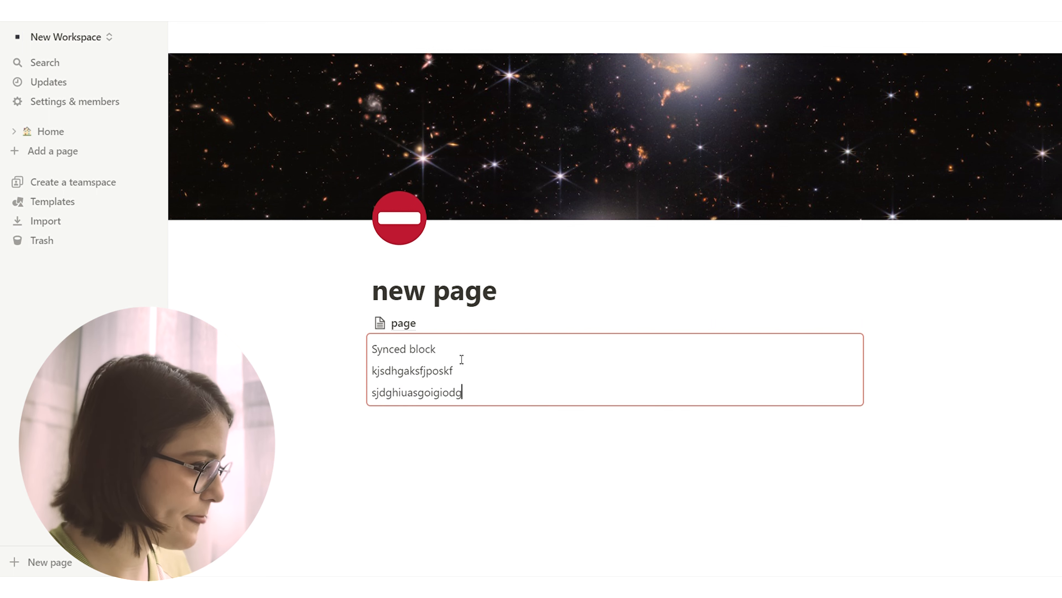
{"action": "left_click", "coordinate": [260, 37]}
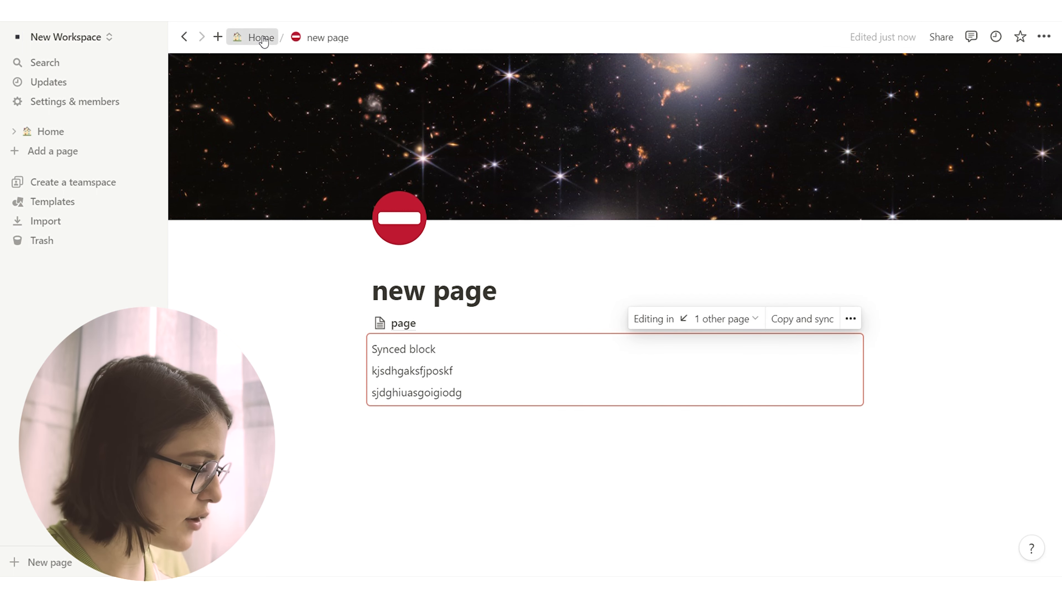
{"action": "scroll", "coordinate": [451, 313], "scroll_direction": "down", "scroll_amount": 10}
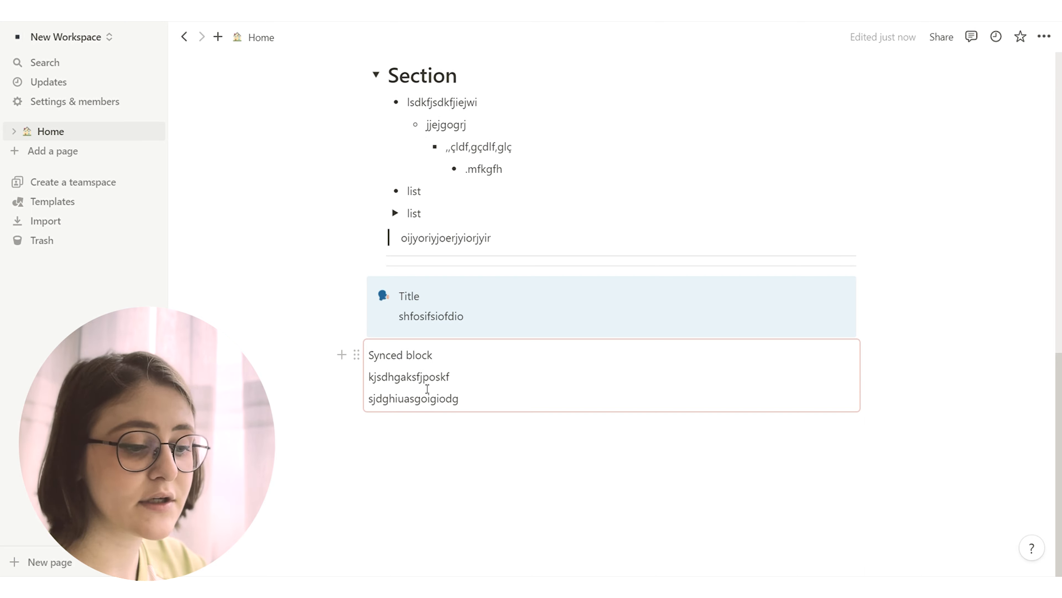
Insert a template button below the synced block on the Home page.
{"action": "left_click", "coordinate": [493, 502]}
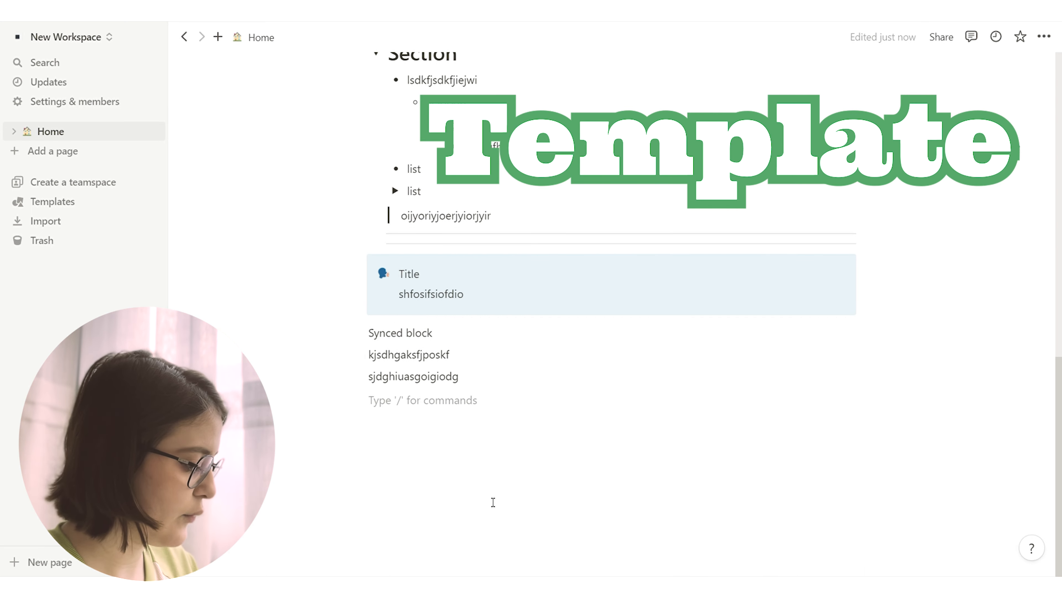
{"action": "type", "text": "/te"}
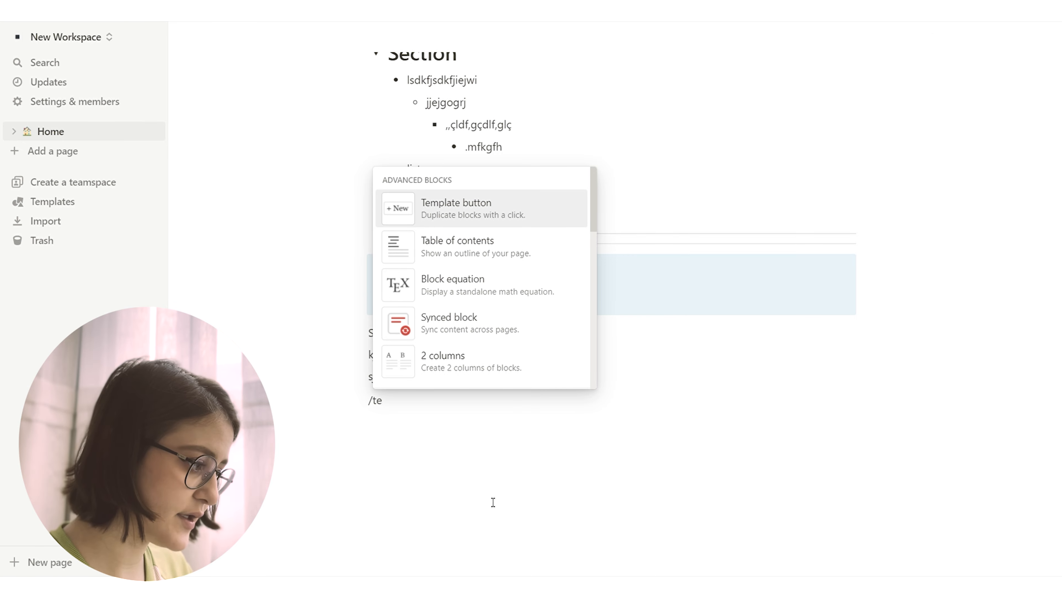
{"action": "left_click", "coordinate": [465, 224]}
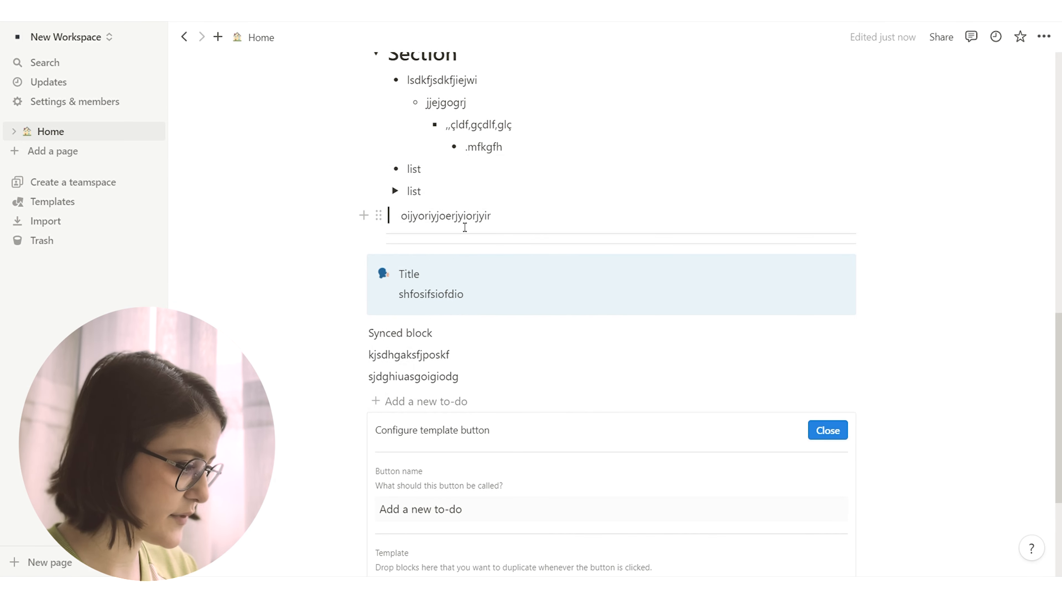
{"action": "scroll", "coordinate": [519, 358], "scroll_direction": "down", "scroll_amount": 5}
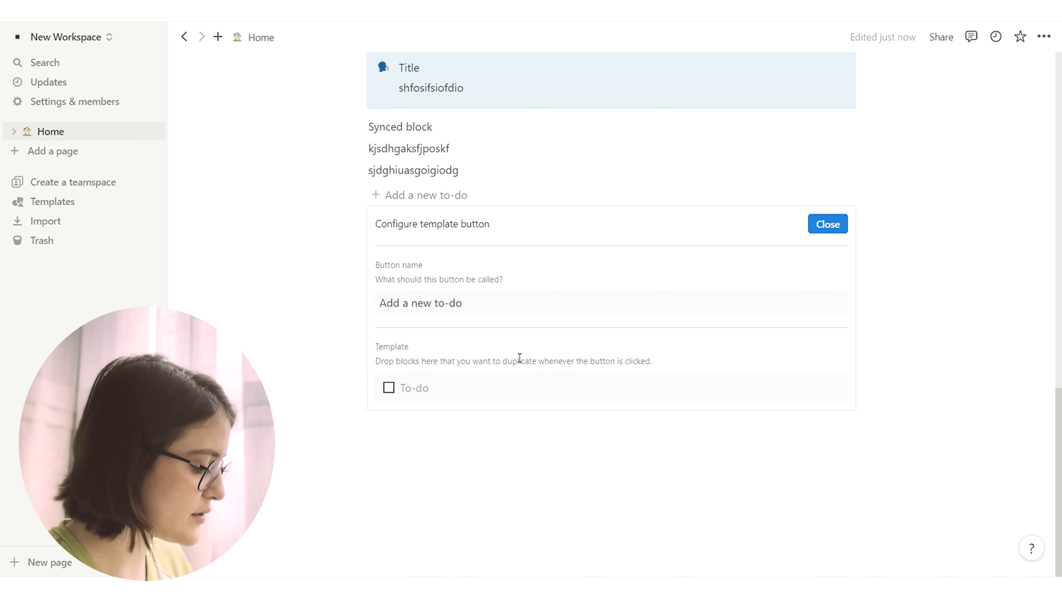
Replace the template's to-do with the text lines "Monday:", "Tuesday:", "Wednesday:", "Thursday:" and "Friday:".
{"action": "left_click", "coordinate": [545, 387]}
{"action": "key", "text": "BackSpace"}
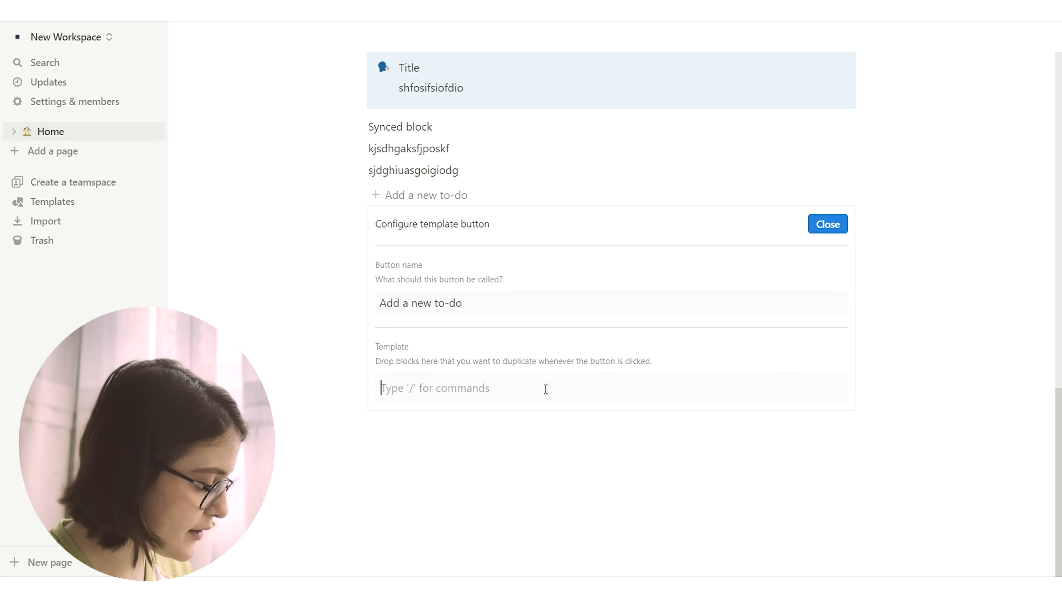
{"action": "type", "text": "Monday:"}
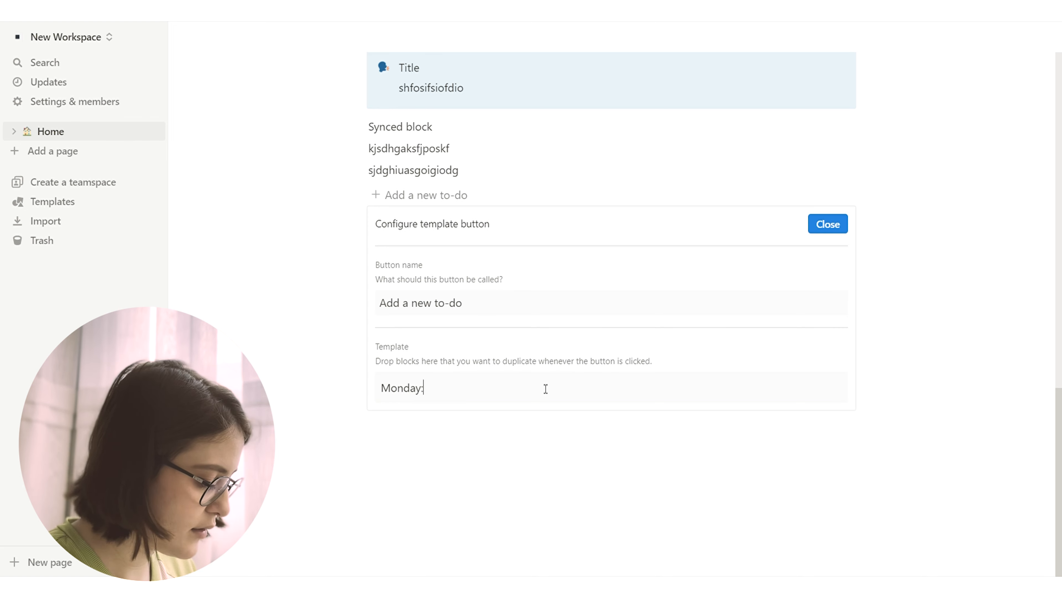
{"action": "key", "text": "Return"}
{"action": "type", "text": "Tuesday:"}
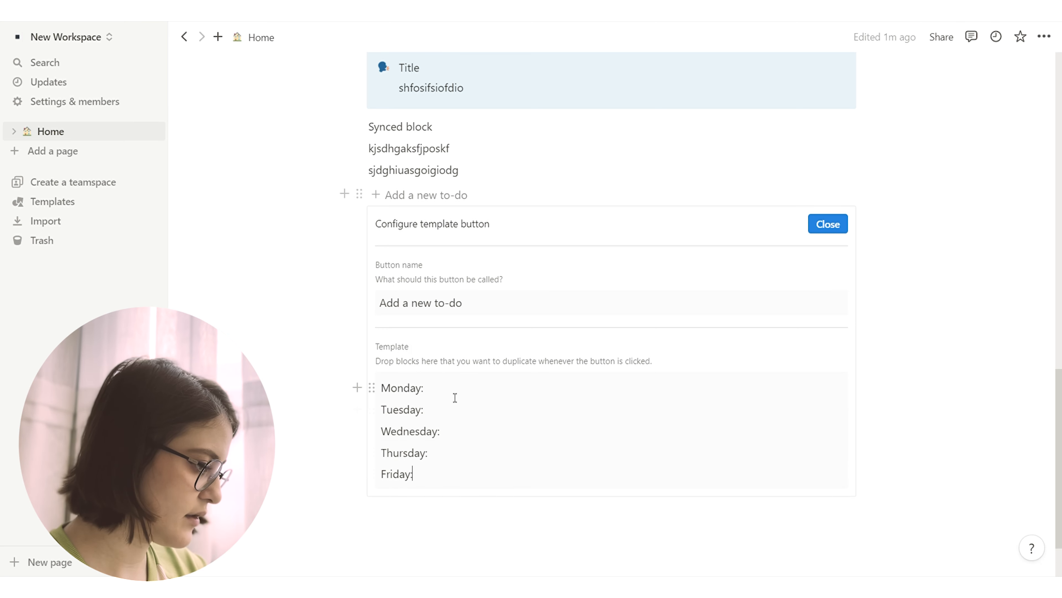
Rename the template button "New week" and close its configuration.
{"action": "left_click_drag", "start_coordinate": [487, 313], "coordinate": [373, 313]}
{"action": "type", "text": "New week"}
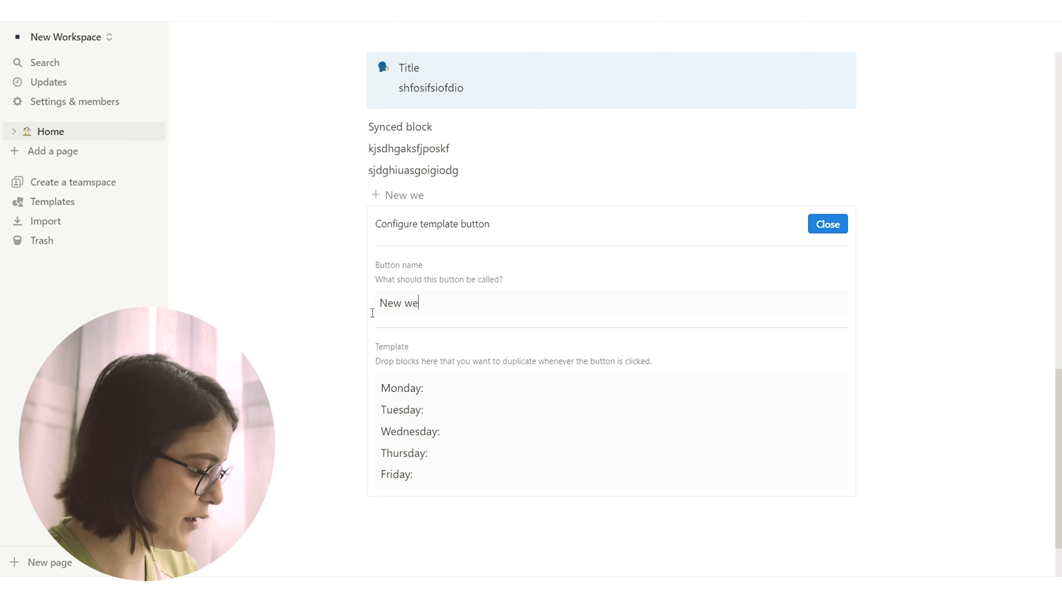
{"action": "left_click", "coordinate": [830, 229]}
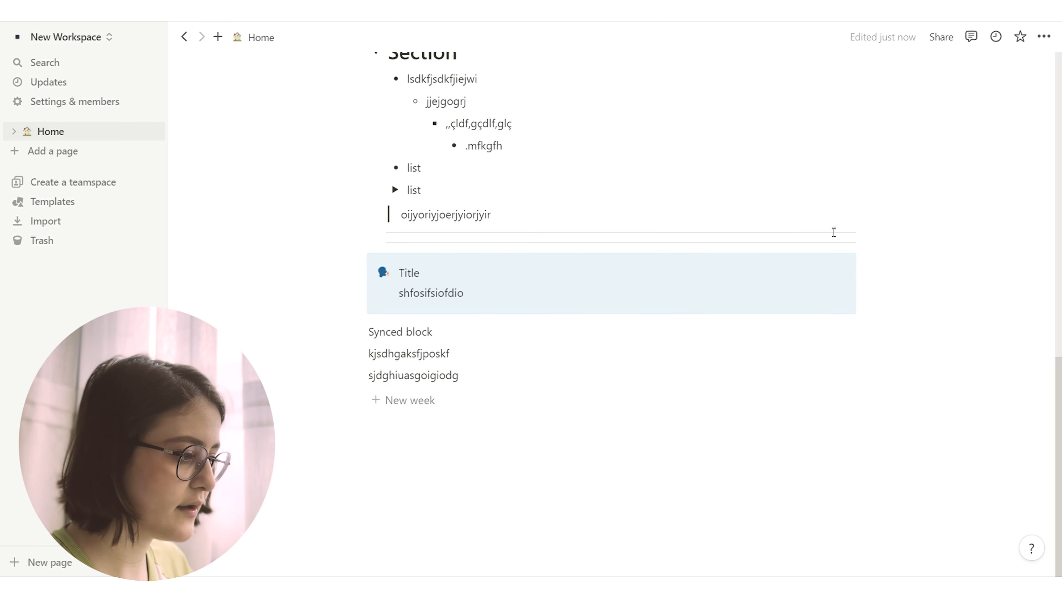
Use the "New week" template button three times to add three sets of weekday lines.
{"action": "left_click", "coordinate": [420, 400]}
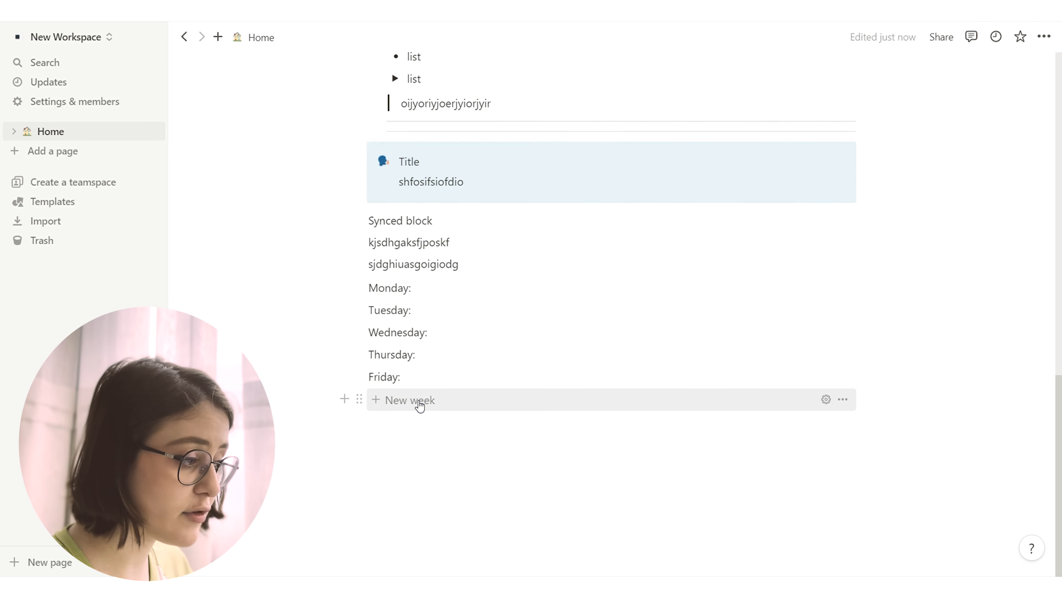
{"action": "left_click", "coordinate": [419, 402]}
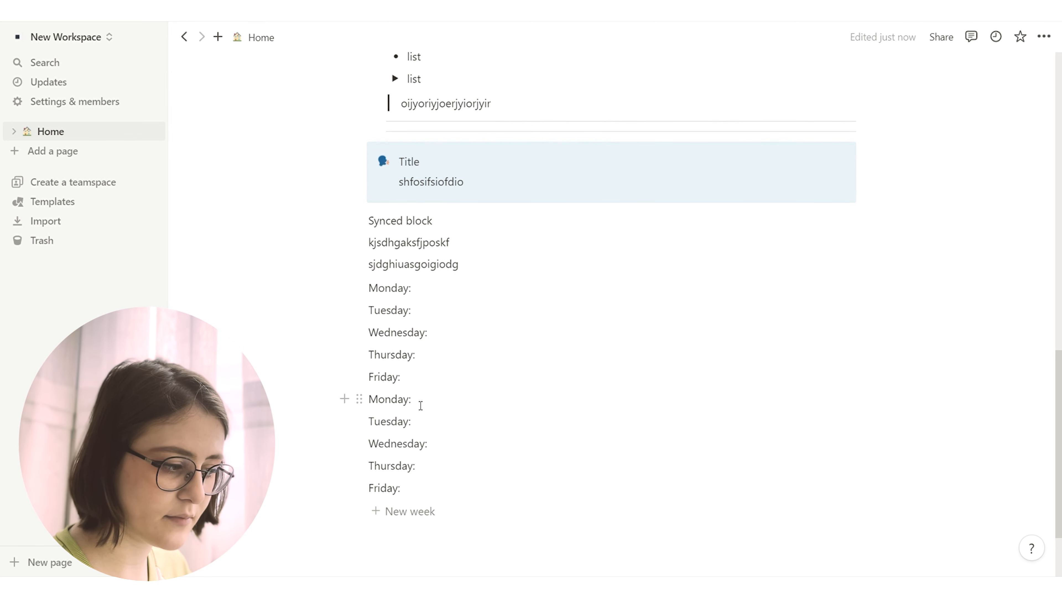
{"action": "left_click", "coordinate": [410, 511]}
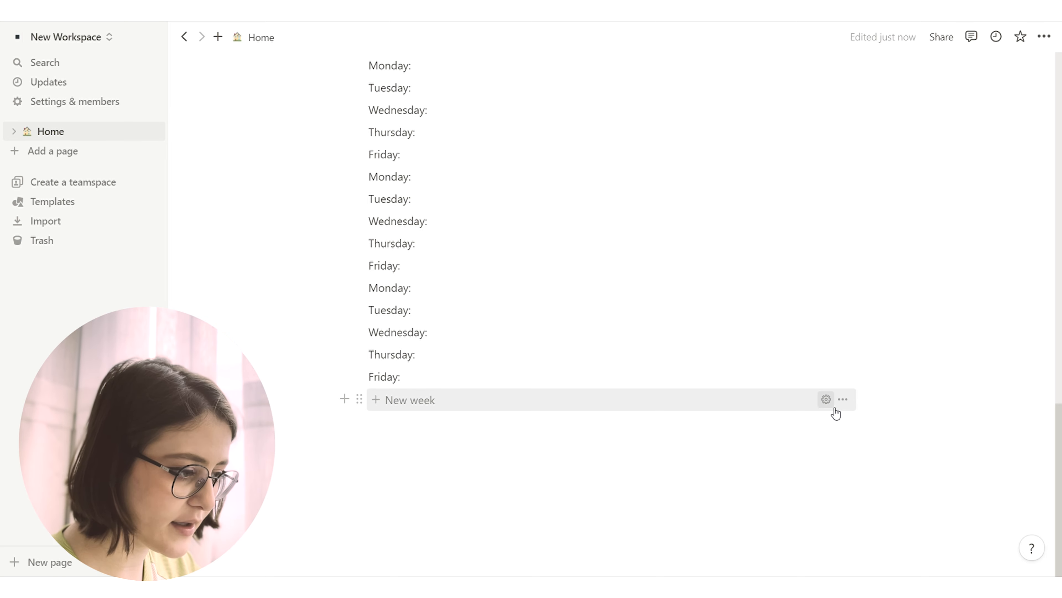
Reopen the "New week" button's configuration and review its name and template lines.
{"action": "left_click", "coordinate": [834, 408]}
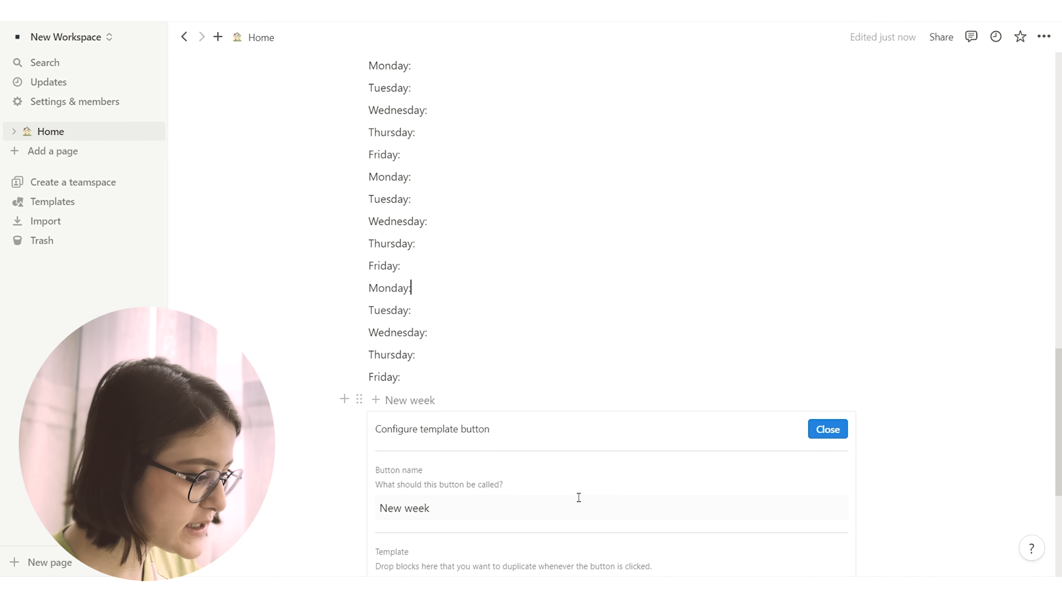
{"action": "scroll", "coordinate": [578, 495], "scroll_direction": "down", "scroll_amount": 4}
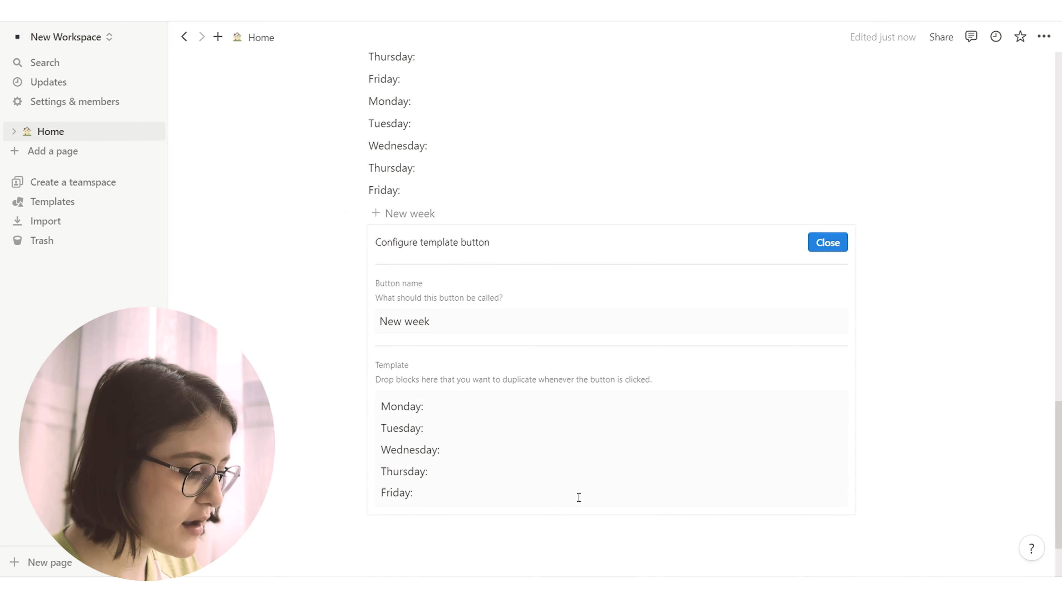
{"action": "left_click", "coordinate": [593, 468]}
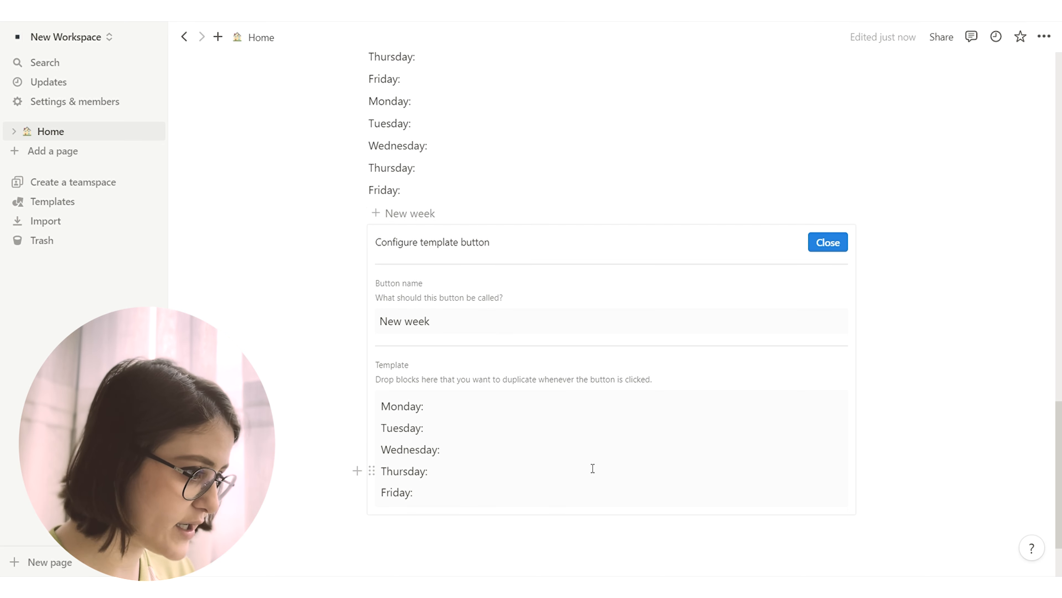
Insert a breadcrumb block below the "New week" template button.
{"action": "left_click", "coordinate": [536, 460]}
{"action": "type", "text": "/"}
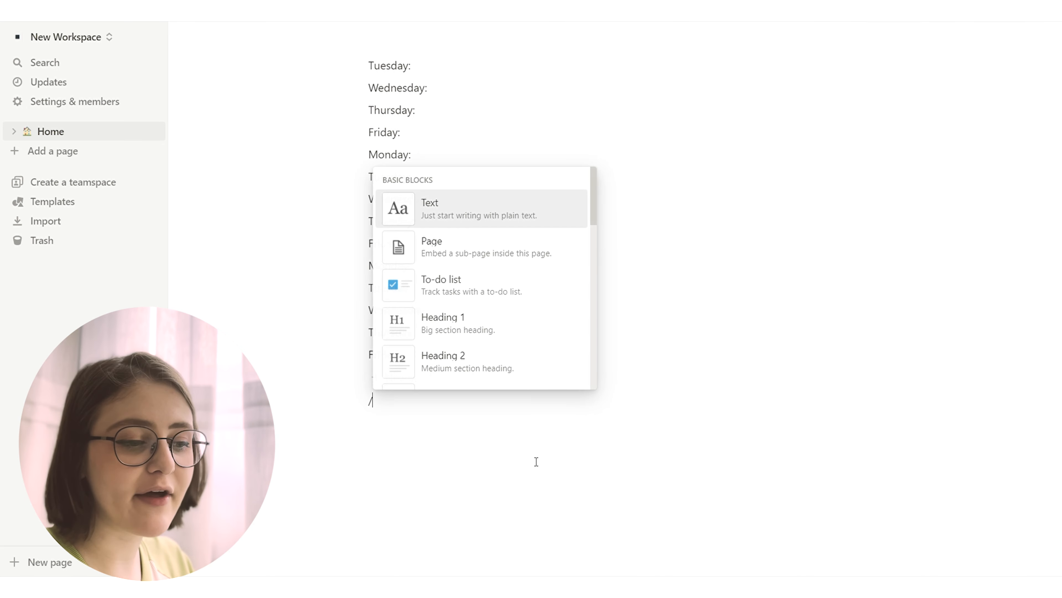
{"action": "type", "text": "breadc"}
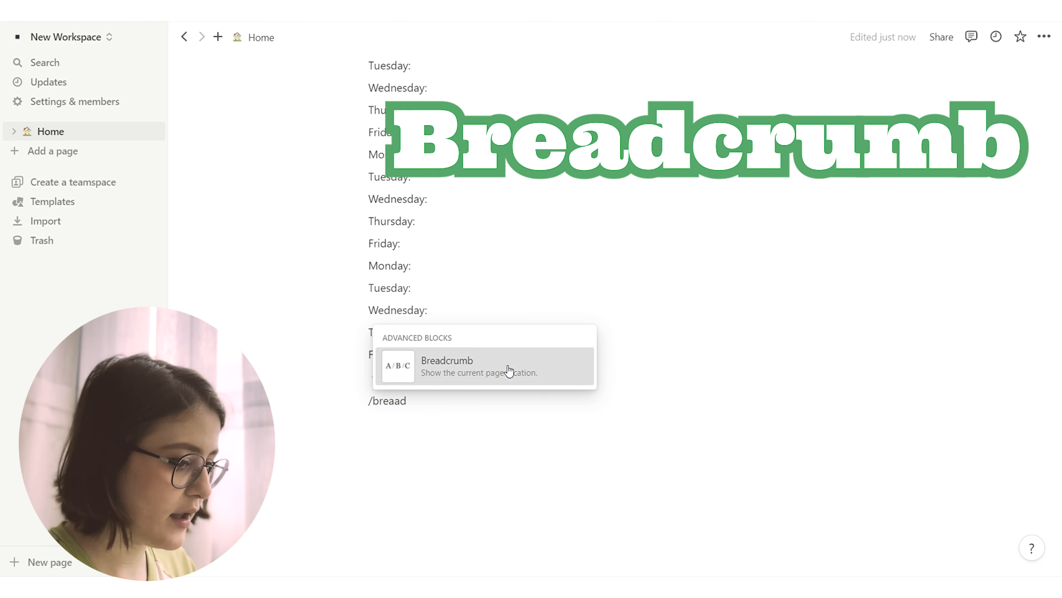
{"action": "left_click", "coordinate": [508, 372]}
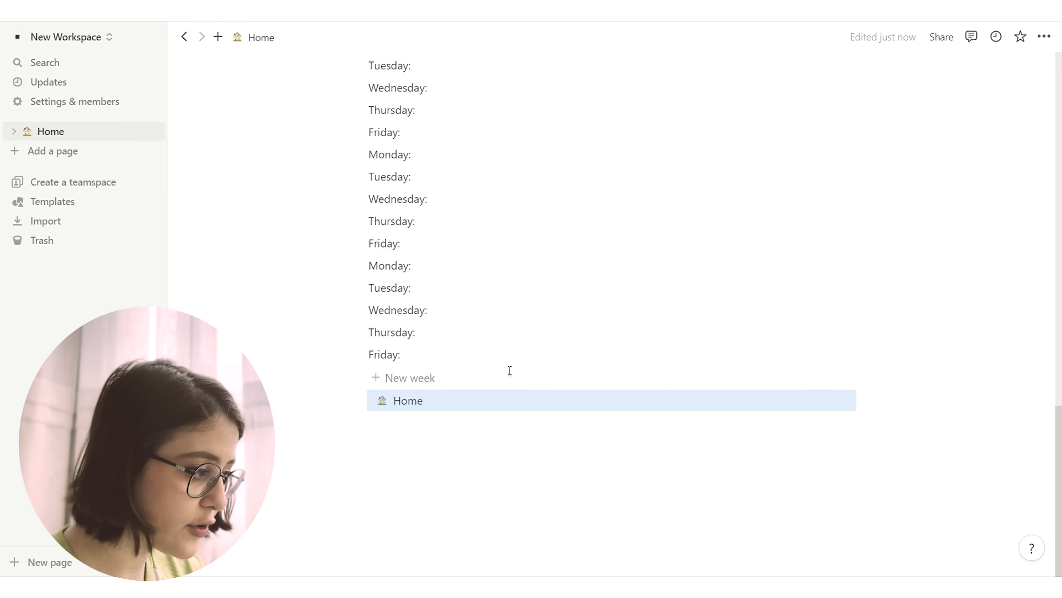
Open the untitled subpage nested inside "new page" and "page", and insert a breadcrumb block in its body.
{"action": "scroll", "coordinate": [510, 371], "scroll_direction": "up", "scroll_amount": 15}
{"action": "left_click", "coordinate": [429, 350]}
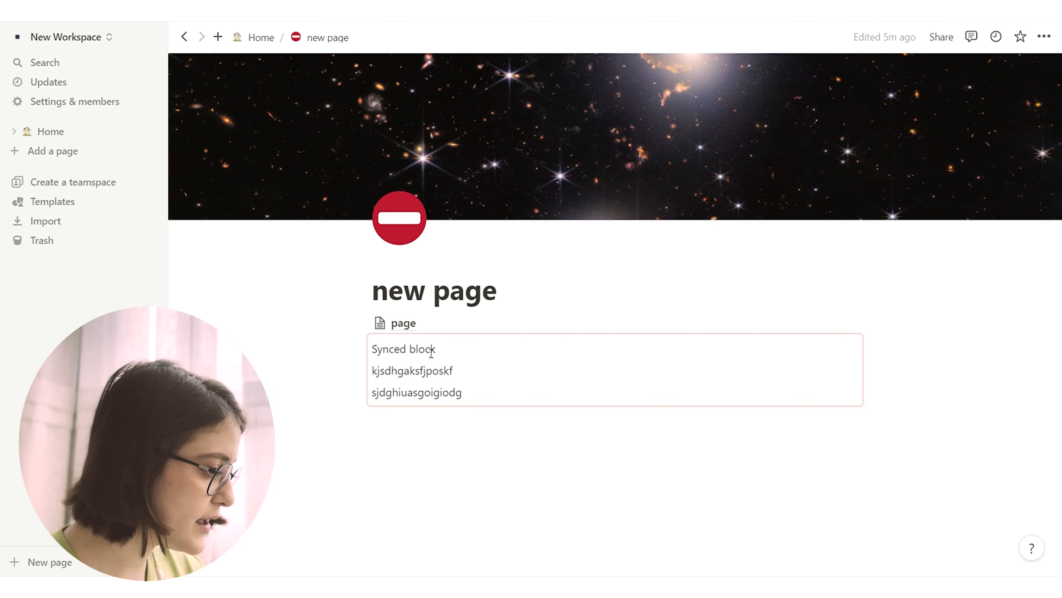
{"action": "left_click", "coordinate": [412, 328]}
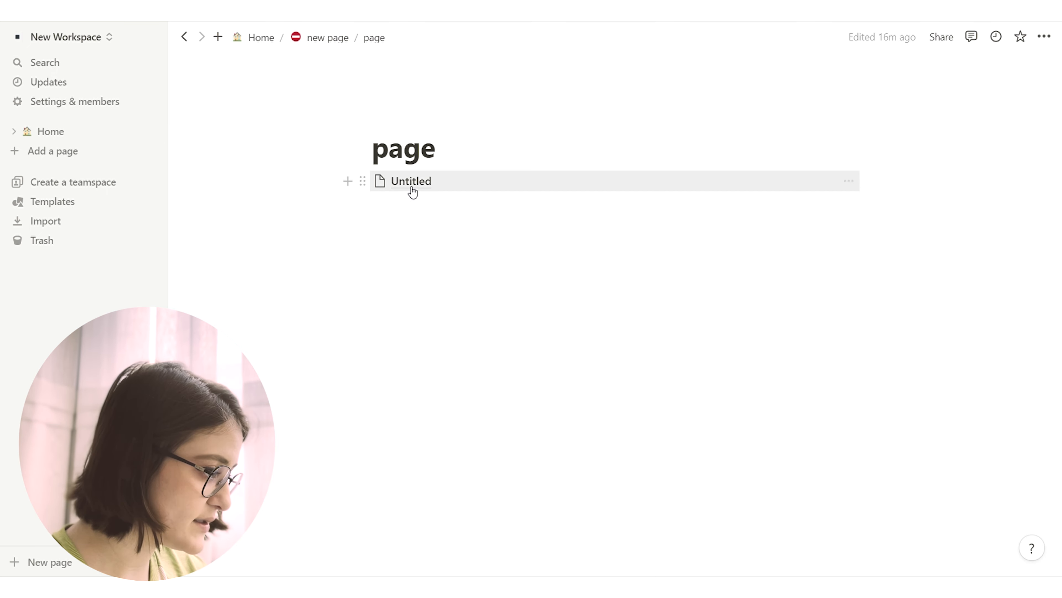
{"action": "left_click", "coordinate": [412, 190]}
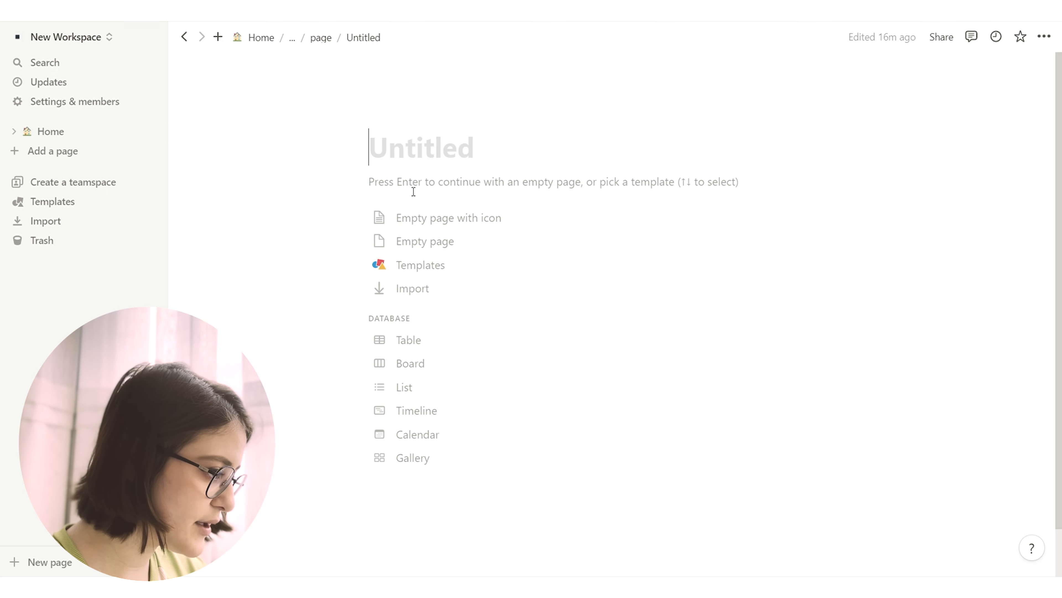
{"action": "left_click", "coordinate": [429, 180]}
{"action": "type", "text": "/brea"}
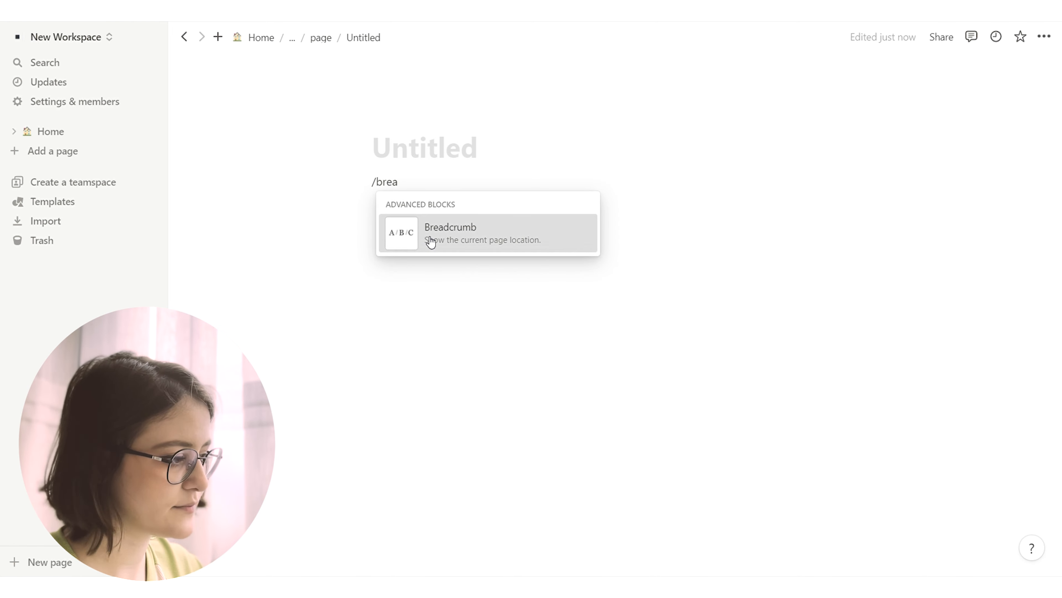
{"action": "left_click", "coordinate": [432, 240]}
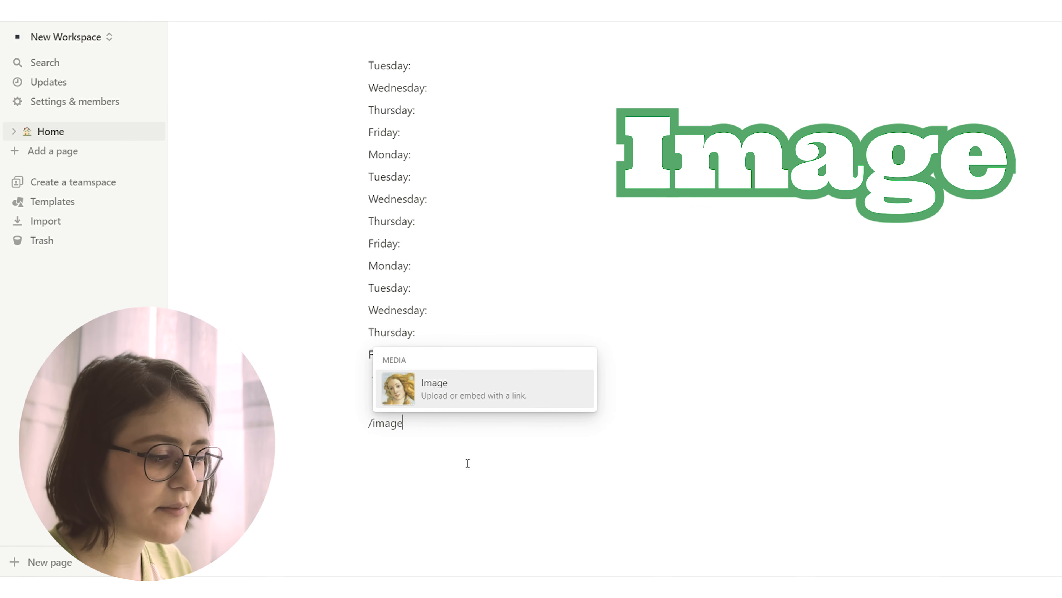
Insert an Unsplash photo of hanging clothes below the Home page's breadcrumb and reduce its width.
{"action": "left_click", "coordinate": [461, 408]}
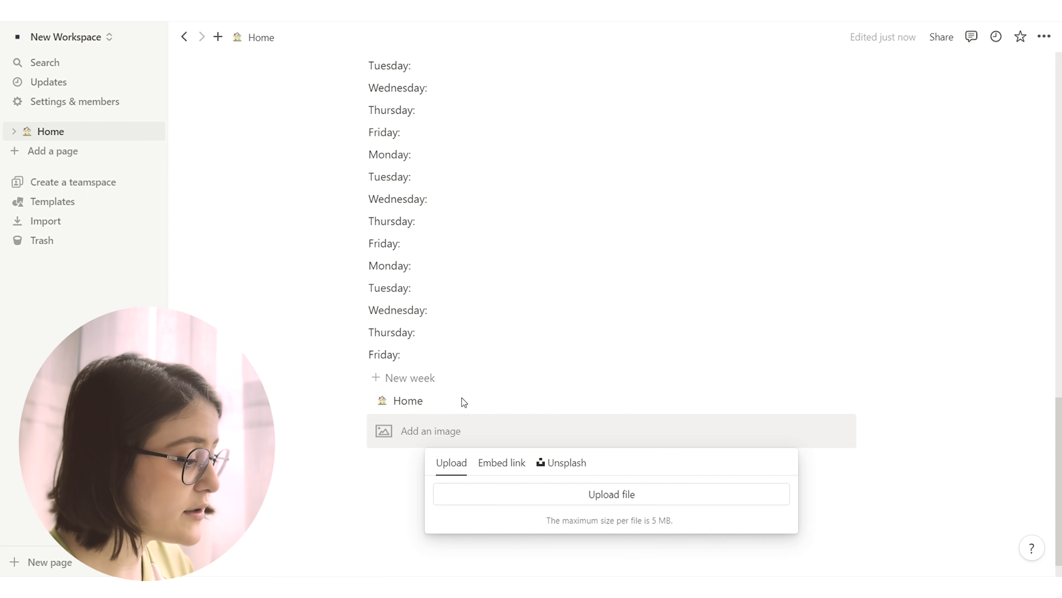
{"action": "left_click", "coordinate": [502, 466]}
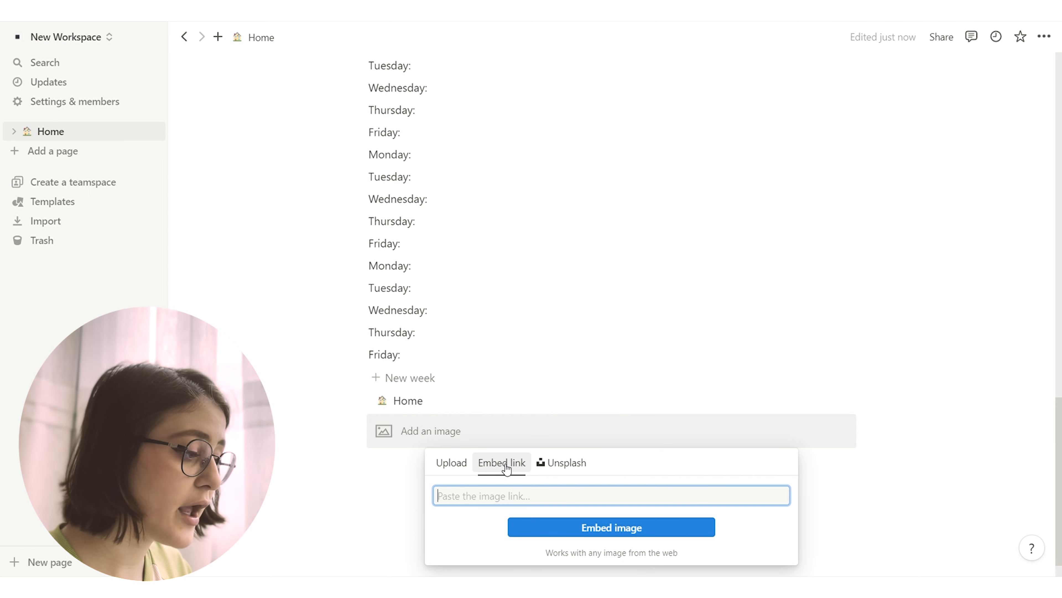
{"action": "left_click", "coordinate": [560, 464]}
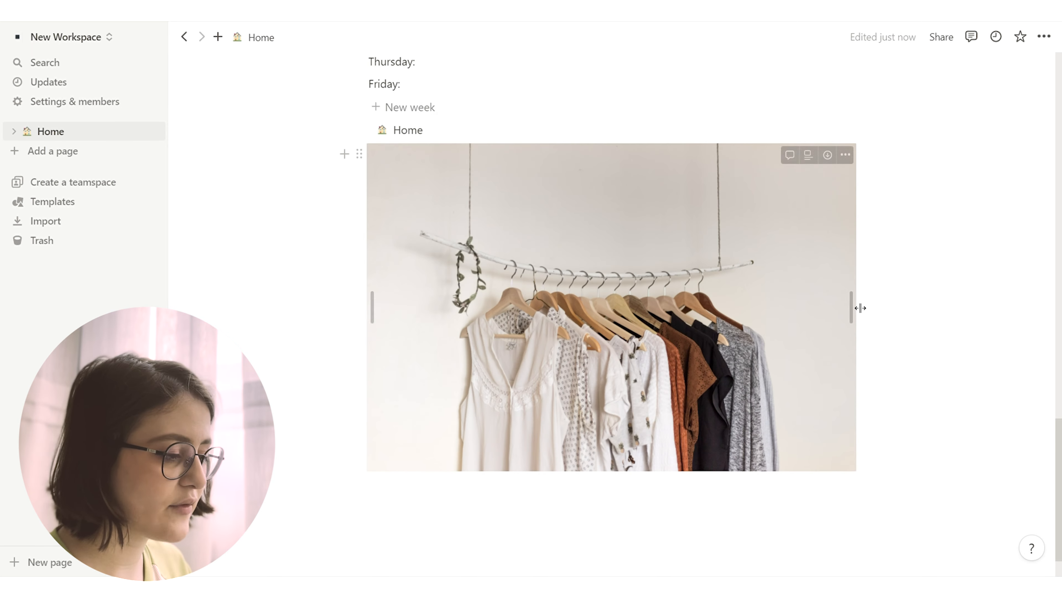
{"action": "left_click_drag", "start_coordinate": [856, 306], "coordinate": [837, 338]}
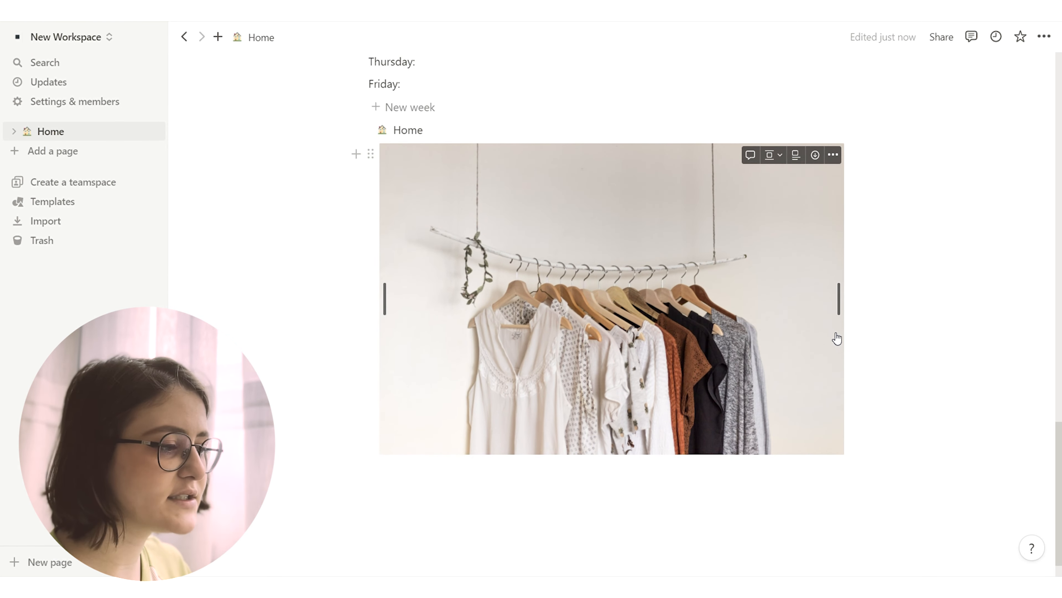
Align the clothes photo to the left and add the caption "caption" beneath it.
{"action": "left_click", "coordinate": [773, 155]}
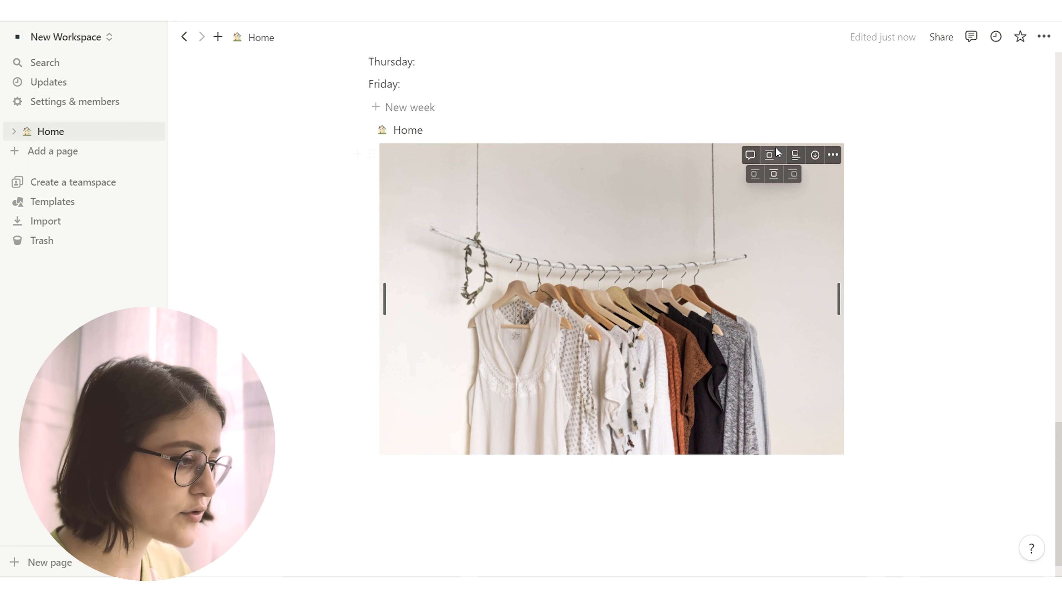
{"action": "left_click", "coordinate": [767, 174]}
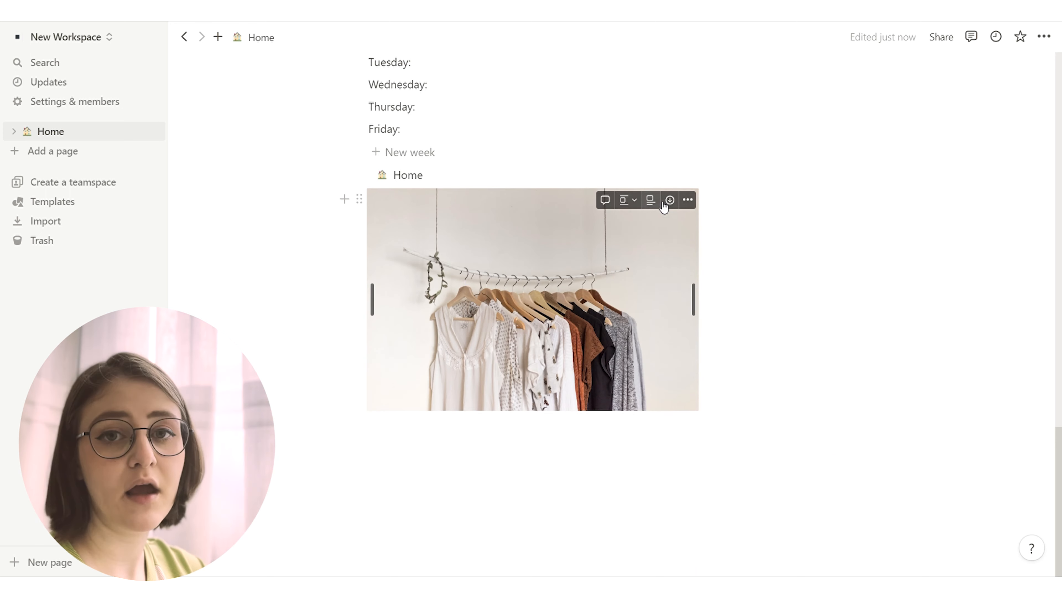
{"action": "left_click", "coordinate": [651, 200]}
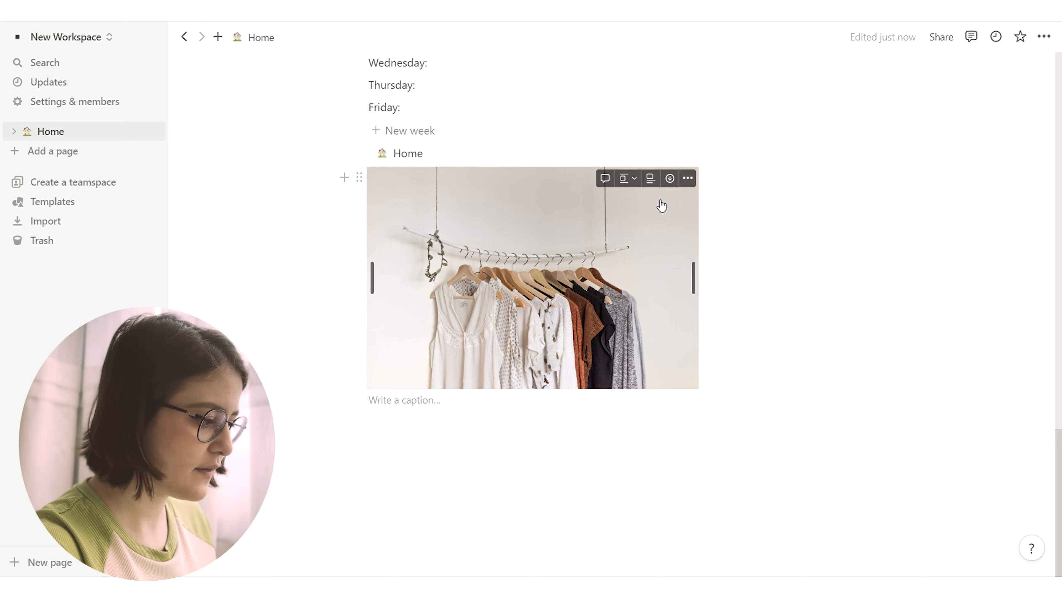
{"action": "key", "text": "Return"}
Insert a video block below the captioned photo and embed the copied YouTube link of "Juvenoia".
{"action": "type", "text": "/"}
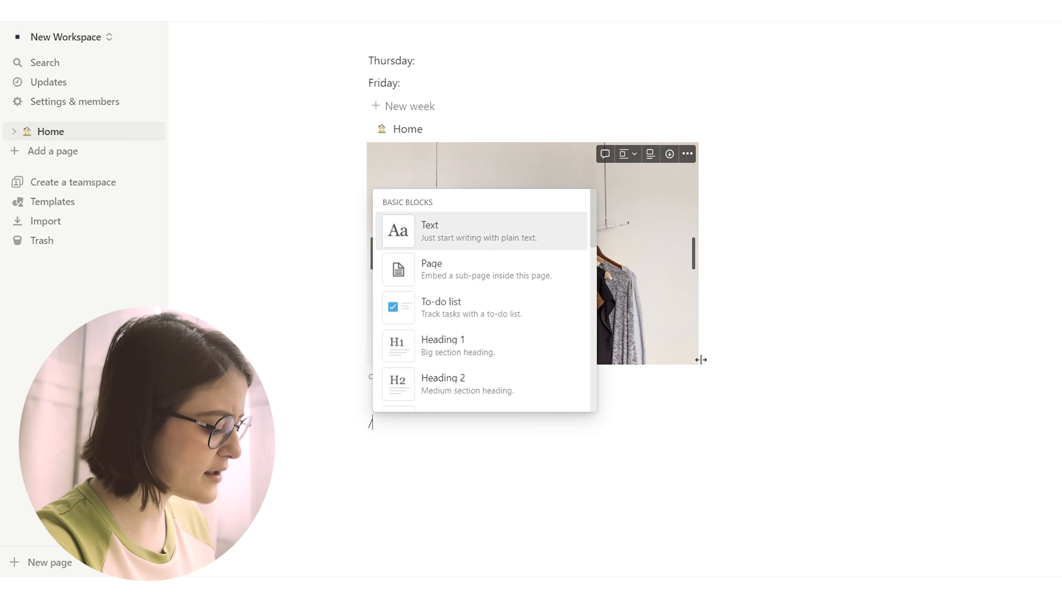
{"action": "type", "text": "media"}
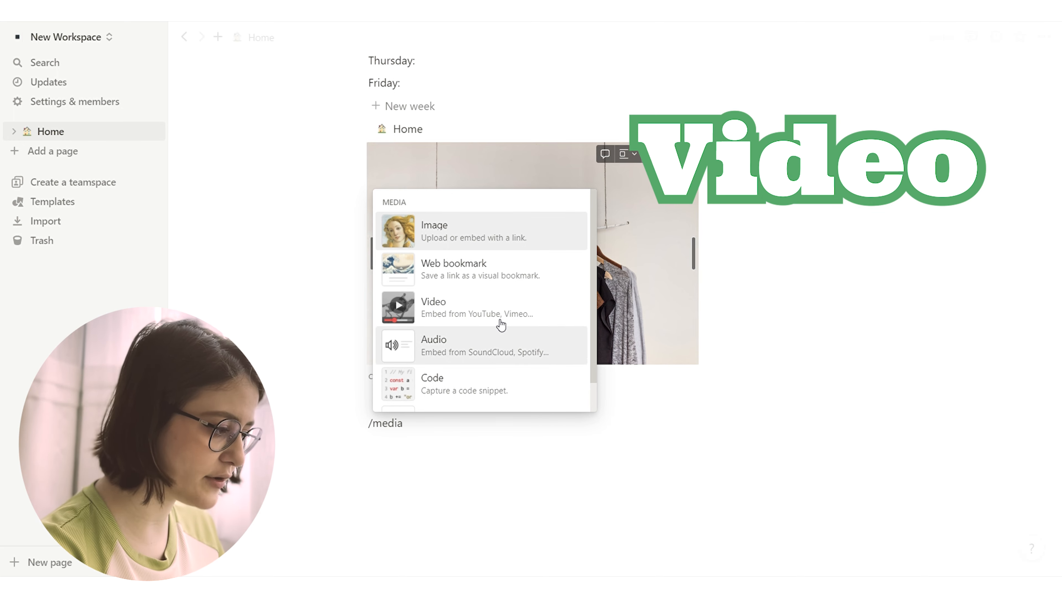
{"action": "left_click", "coordinate": [491, 307]}
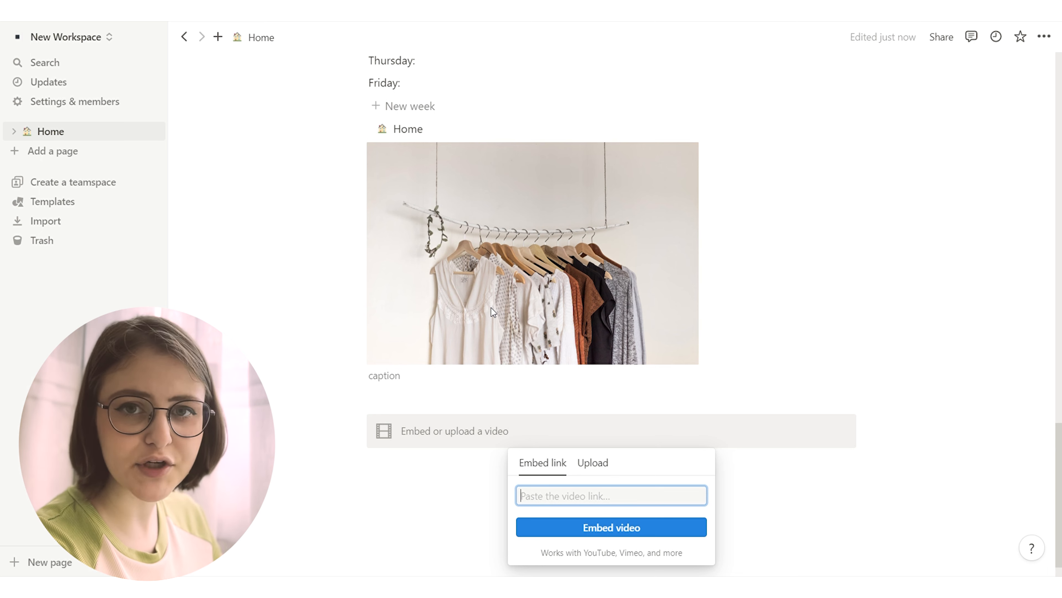
{"action": "key", "text": "ctrl+v"}
{"action": "left_click", "coordinate": [576, 532]}
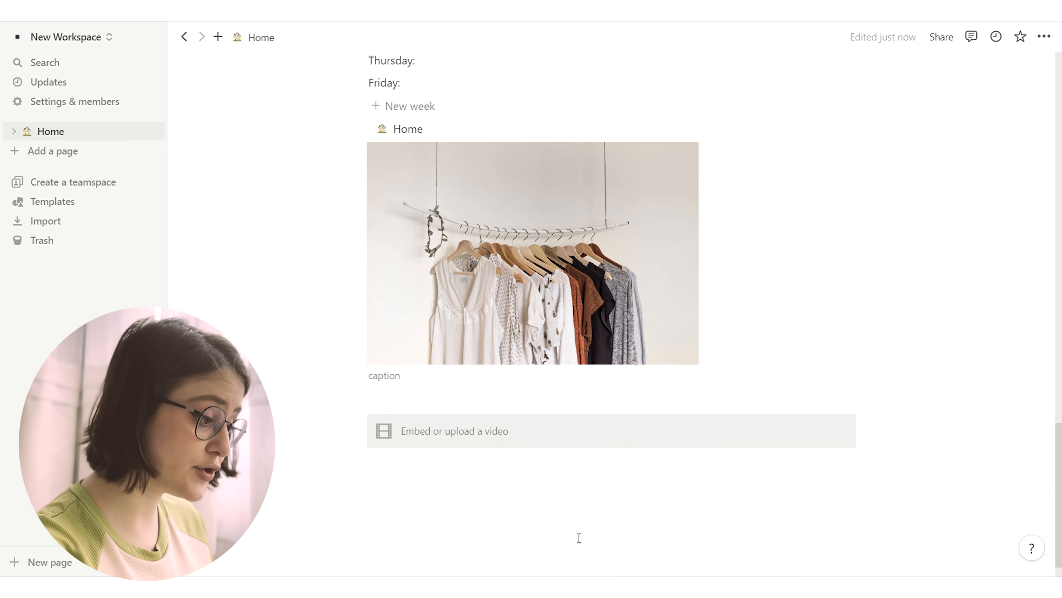
{"action": "scroll", "coordinate": [573, 532], "scroll_direction": "down", "scroll_amount": 4}
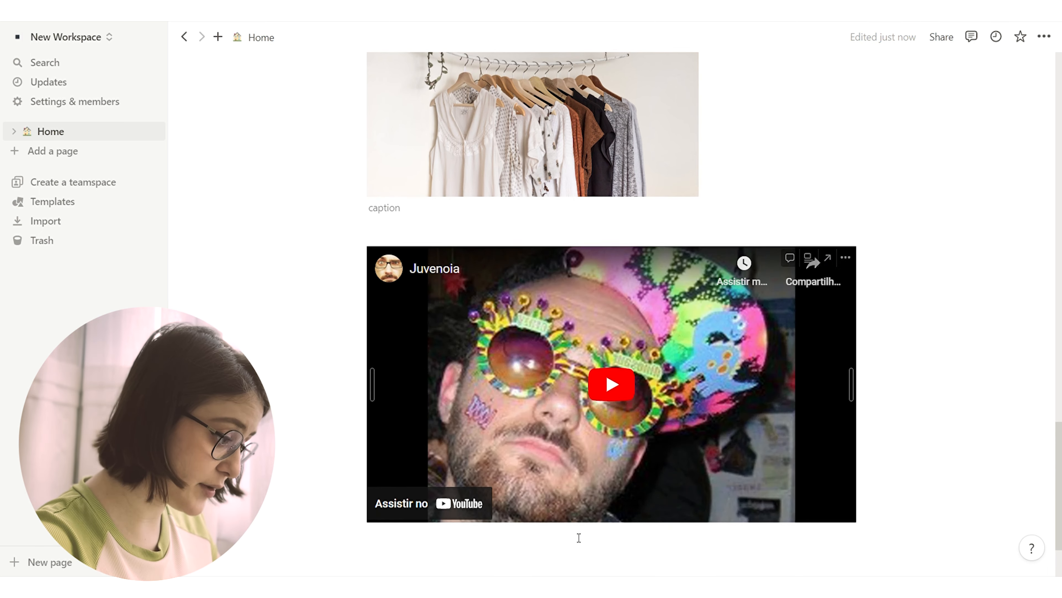
Test playback of the embedded YouTube video and reduce the width of its block.
{"action": "mouse_move", "coordinate": [860, 378]}
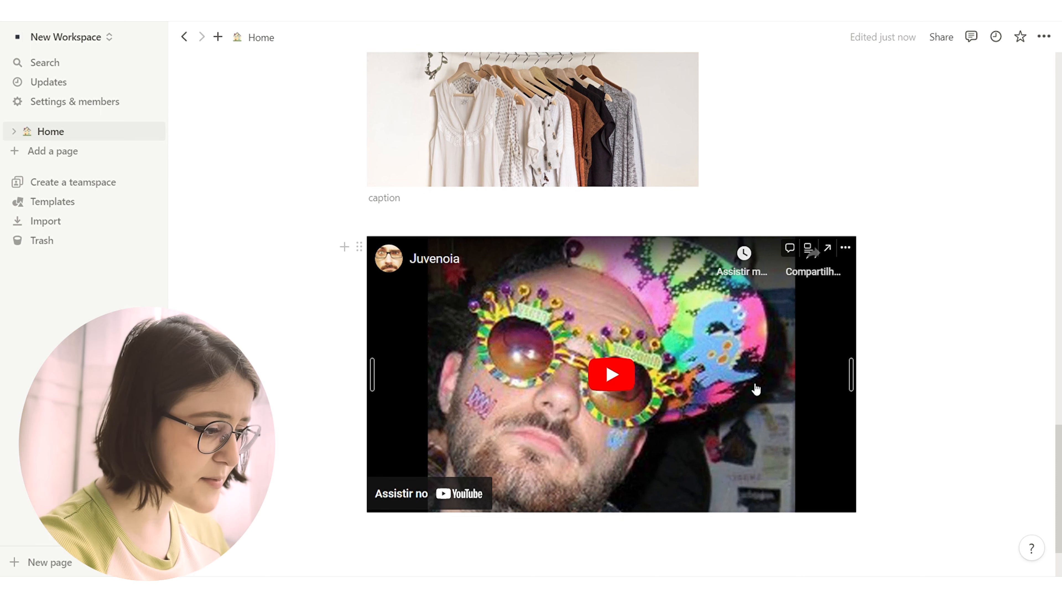
{"action": "left_click", "coordinate": [680, 386]}
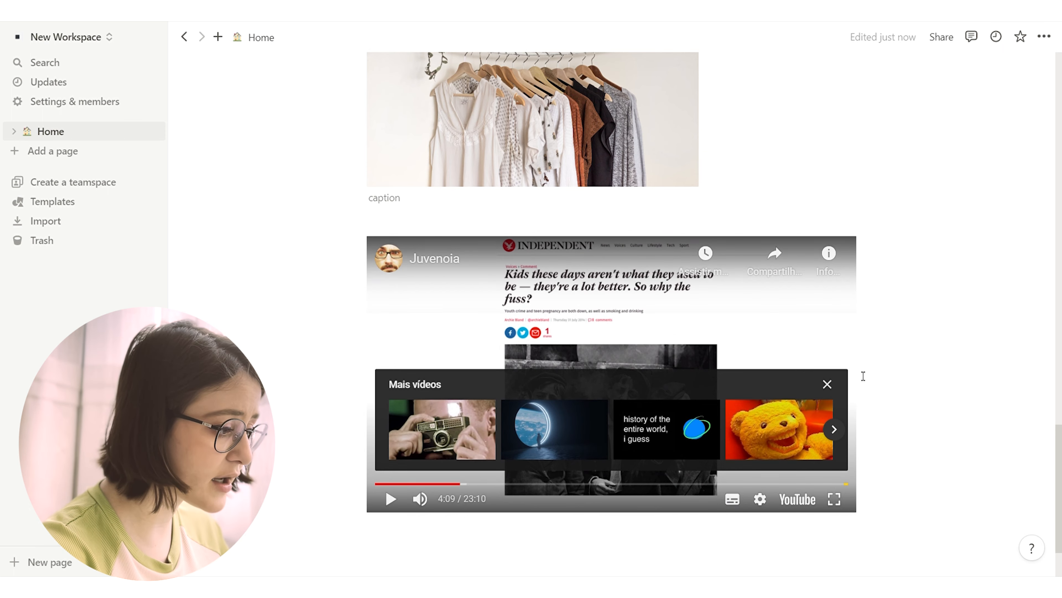
{"action": "left_click_drag", "start_coordinate": [856, 373], "coordinate": [774, 370]}
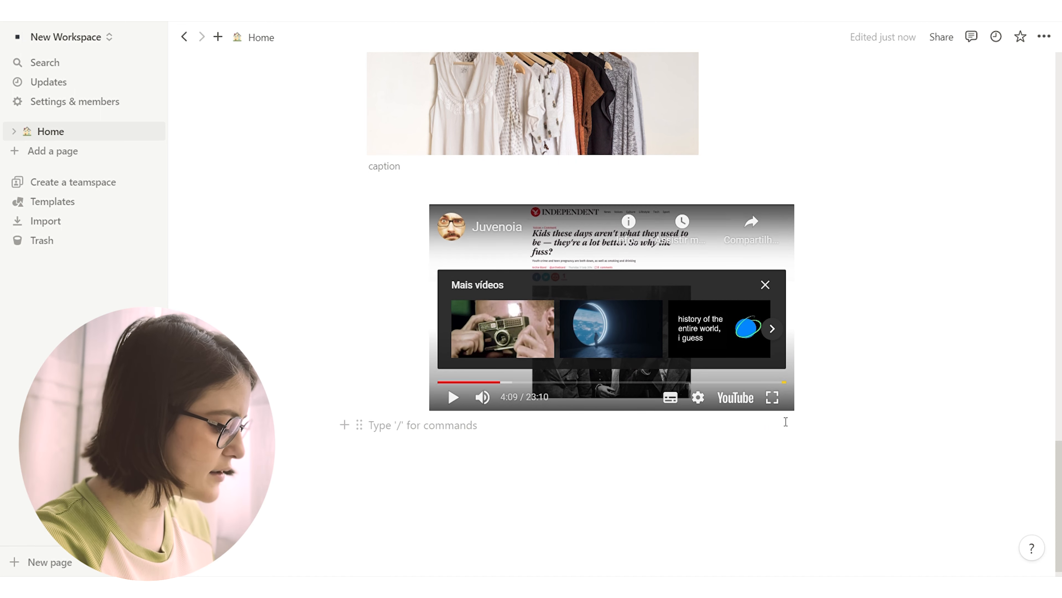
Look up the embed blocks and the inline mention options in the empty line below the video.
{"action": "type", "text": "/embe"}
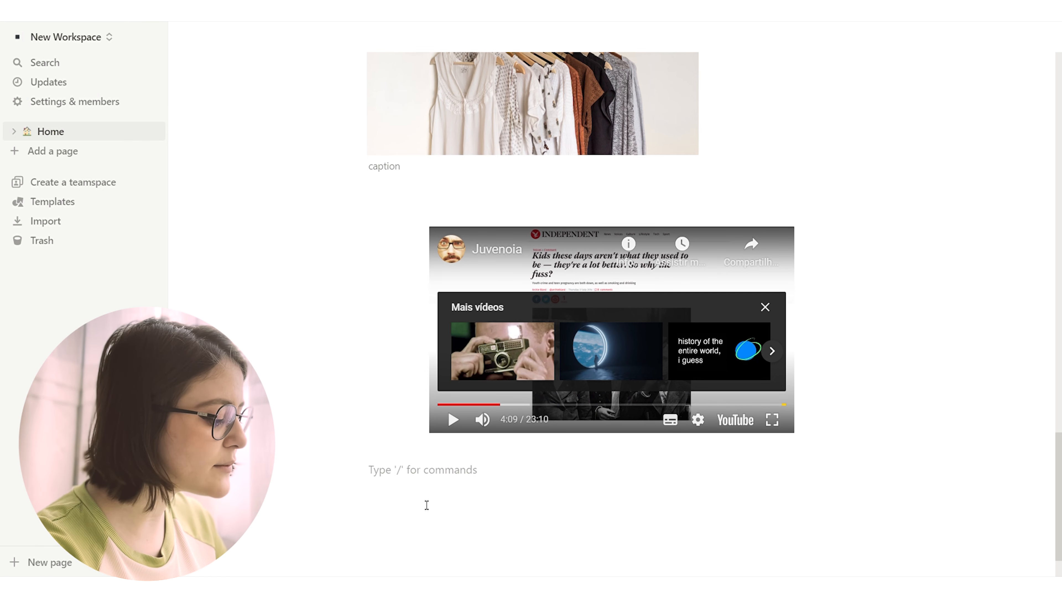
{"action": "type", "text": "@"}
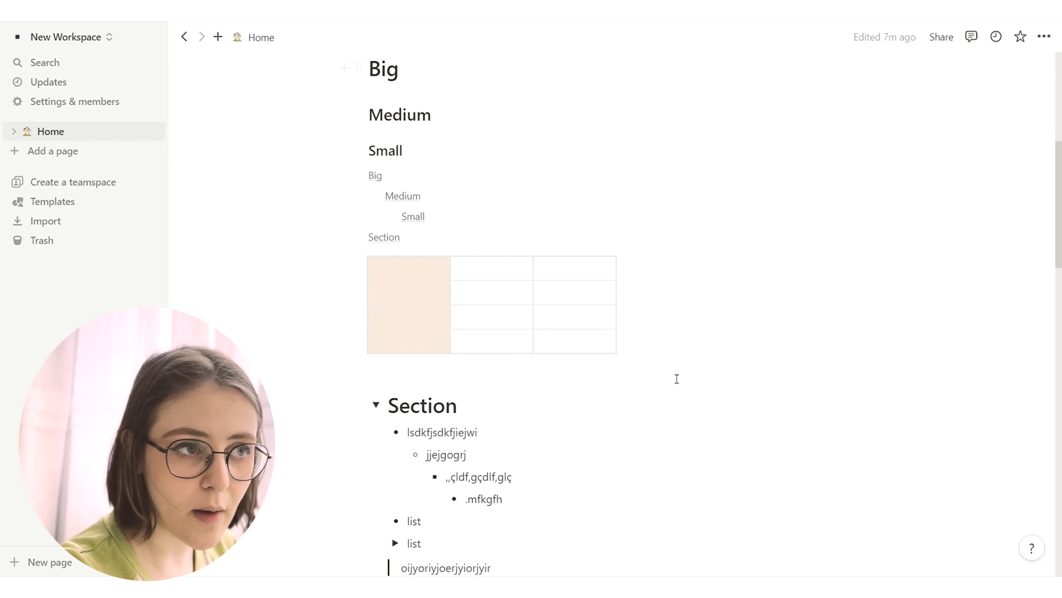
Move the "taks 2" to-do into a second column beside the "Home page" text.
{"action": "scroll", "coordinate": [676, 377], "scroll_direction": "down", "scroll_amount": 15}
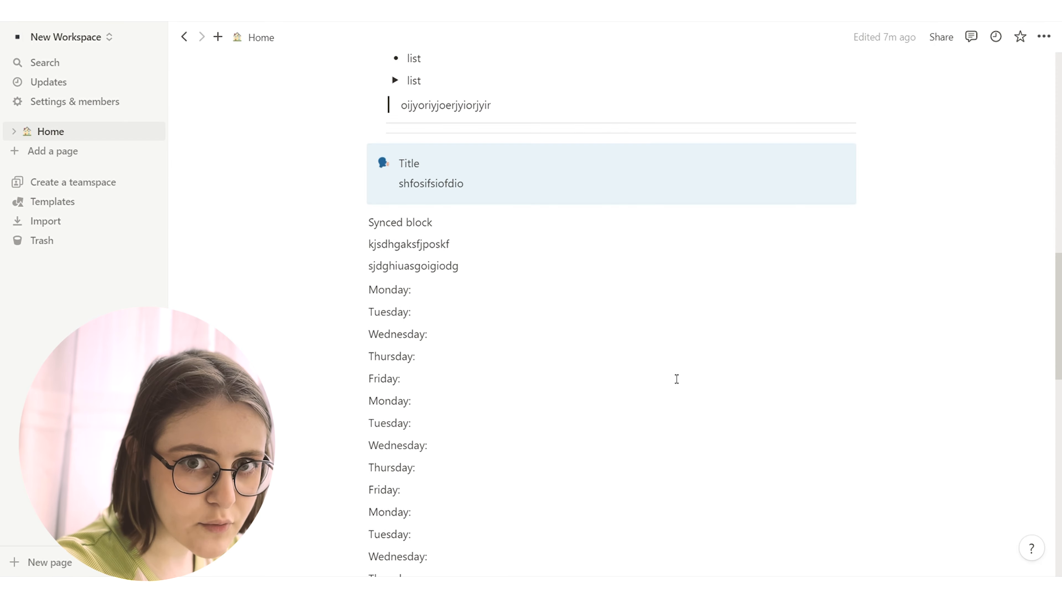
{"action": "scroll", "coordinate": [681, 352], "scroll_direction": "down", "scroll_amount": 5}
{"action": "scroll", "coordinate": [683, 351], "scroll_direction": "up", "scroll_amount": 20}
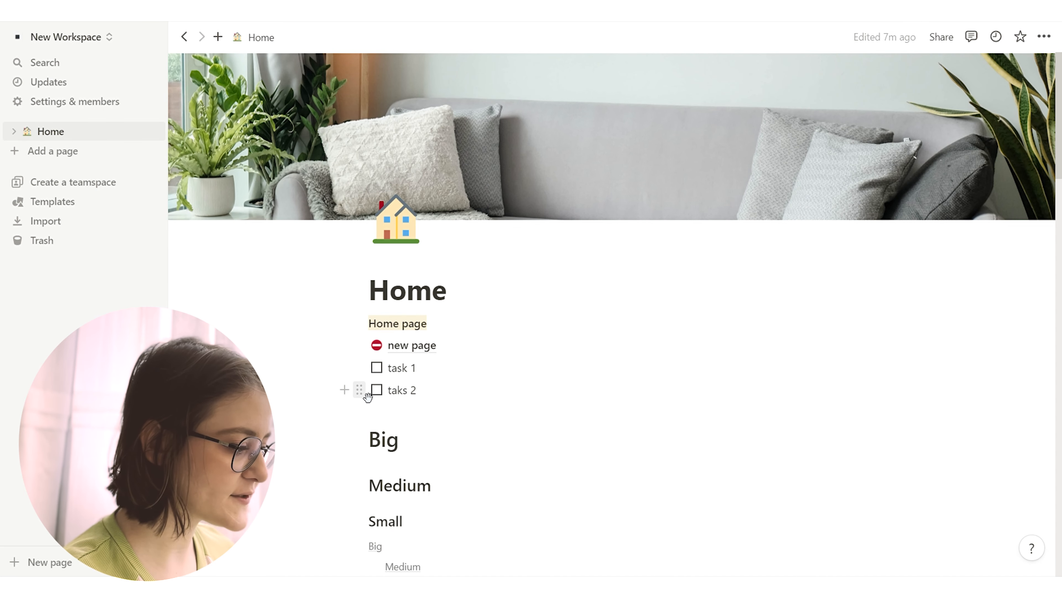
{"action": "left_click_drag", "start_coordinate": [359, 390], "coordinate": [894, 329]}
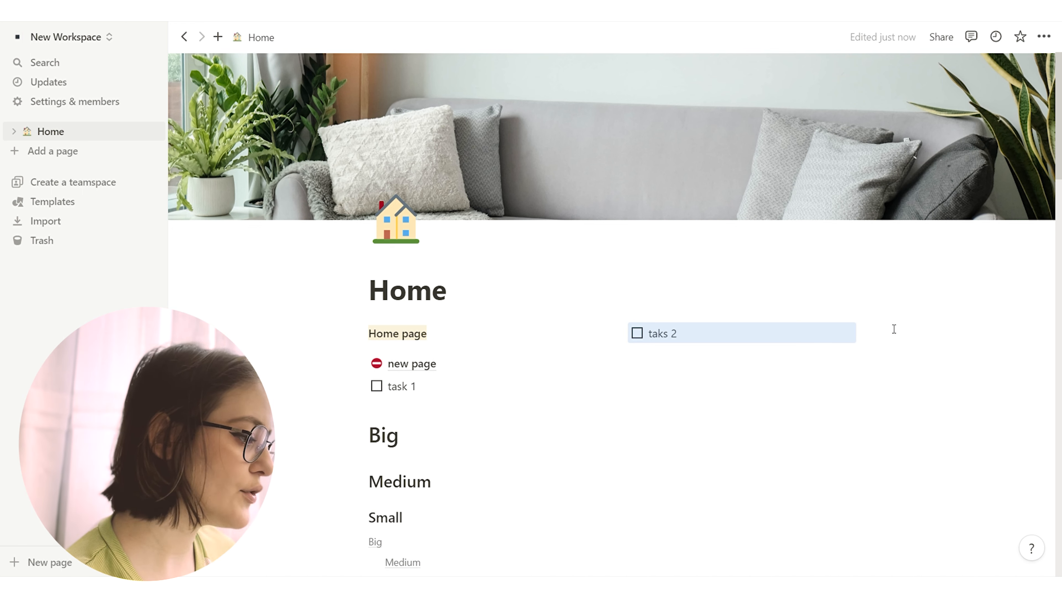
Move the "new page" link and the "task 1" to-do into the left column under the "Home page" text.
{"action": "scroll", "coordinate": [894, 329], "scroll_direction": "down", "scroll_amount": 3}
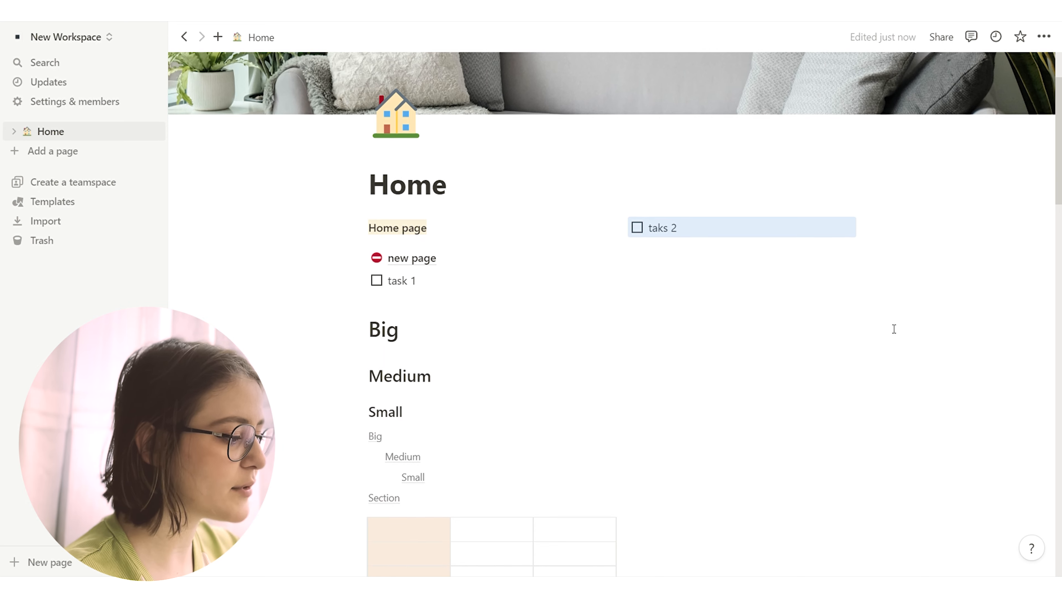
{"action": "scroll", "coordinate": [894, 329], "scroll_direction": "down", "scroll_amount": 10}
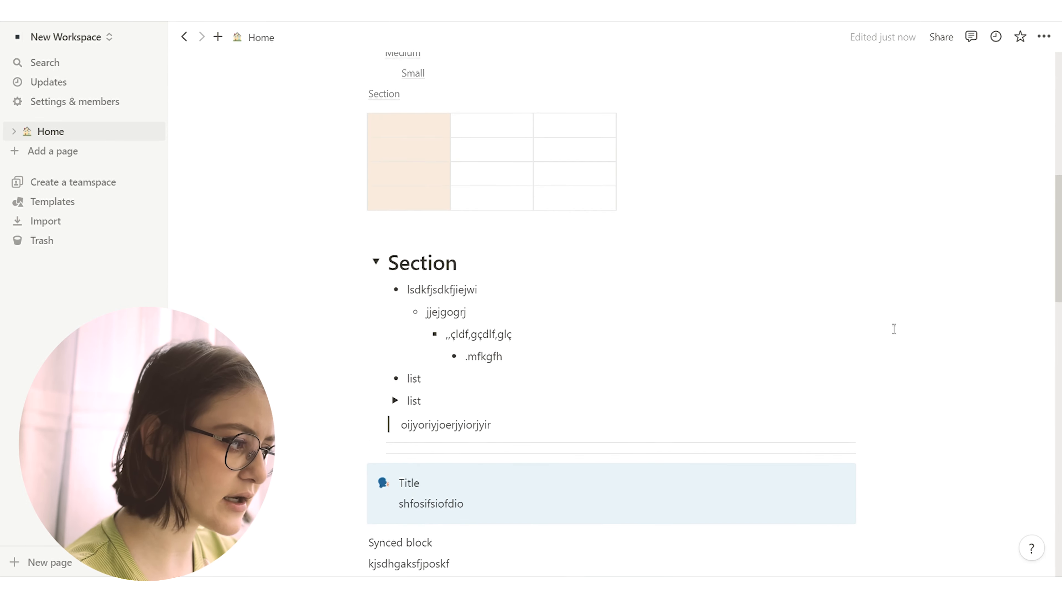
{"action": "scroll", "coordinate": [894, 328], "scroll_direction": "up", "scroll_amount": 6}
{"action": "scroll", "coordinate": [894, 329], "scroll_direction": "up", "scroll_amount": 2}
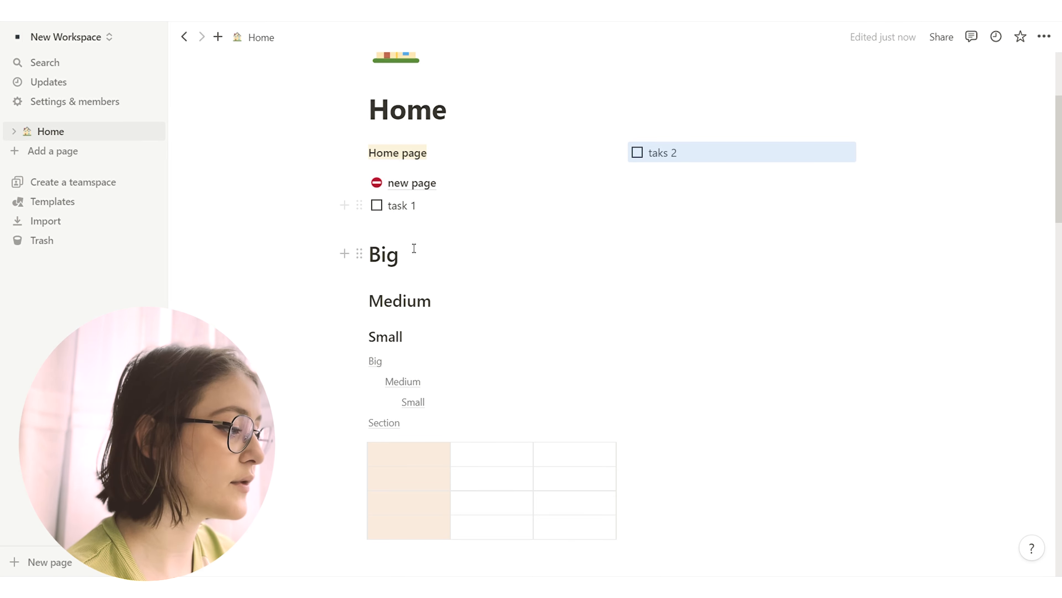
{"action": "left_click_drag", "start_coordinate": [414, 248], "coordinate": [374, 167]}
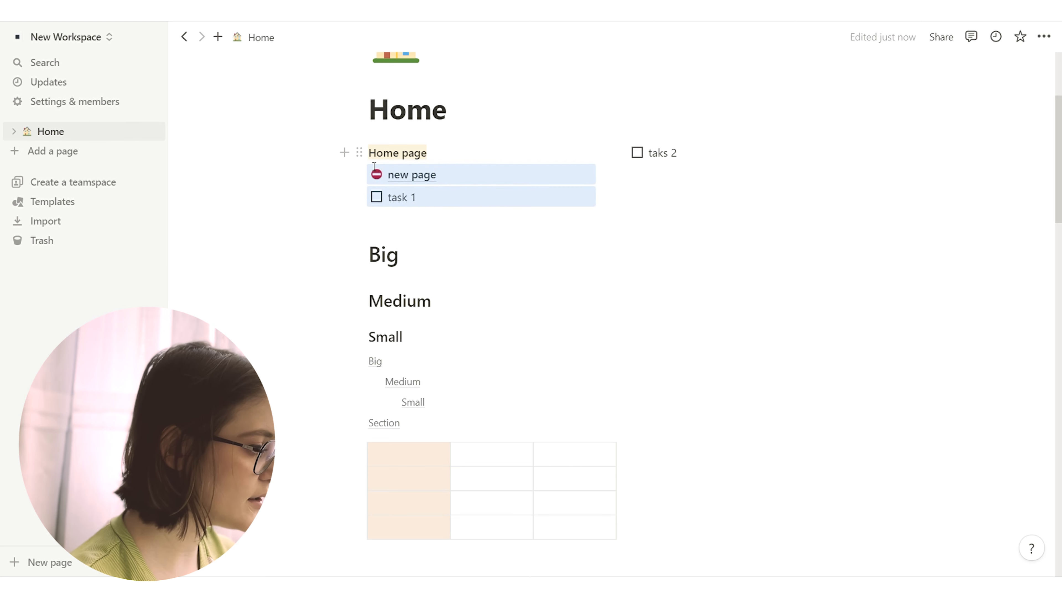
{"action": "left_click", "coordinate": [557, 285]}
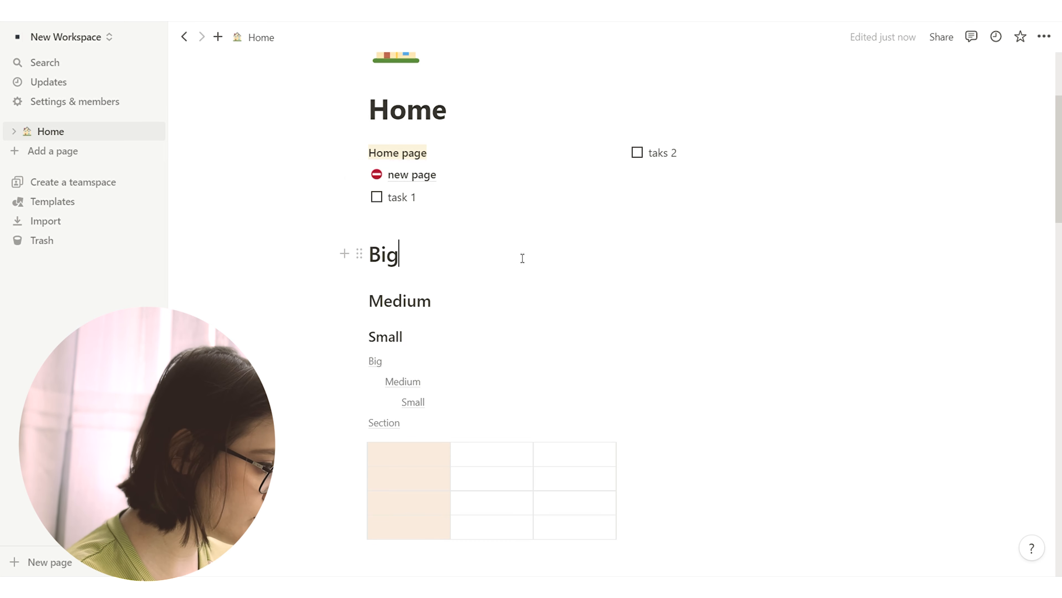
Arrange the Big, Medium and Small headings side by side in three columns, and narrow the "Home page" column above them.
{"action": "left_click_drag", "start_coordinate": [360, 300], "coordinate": [863, 261]}
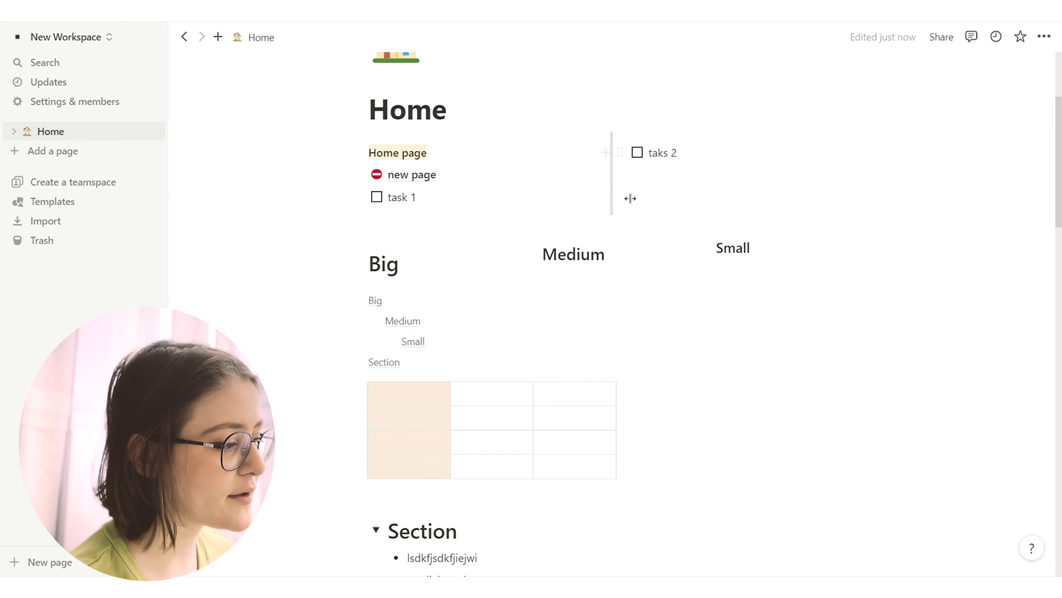
{"action": "left_click_drag", "start_coordinate": [622, 192], "coordinate": [573, 198]}
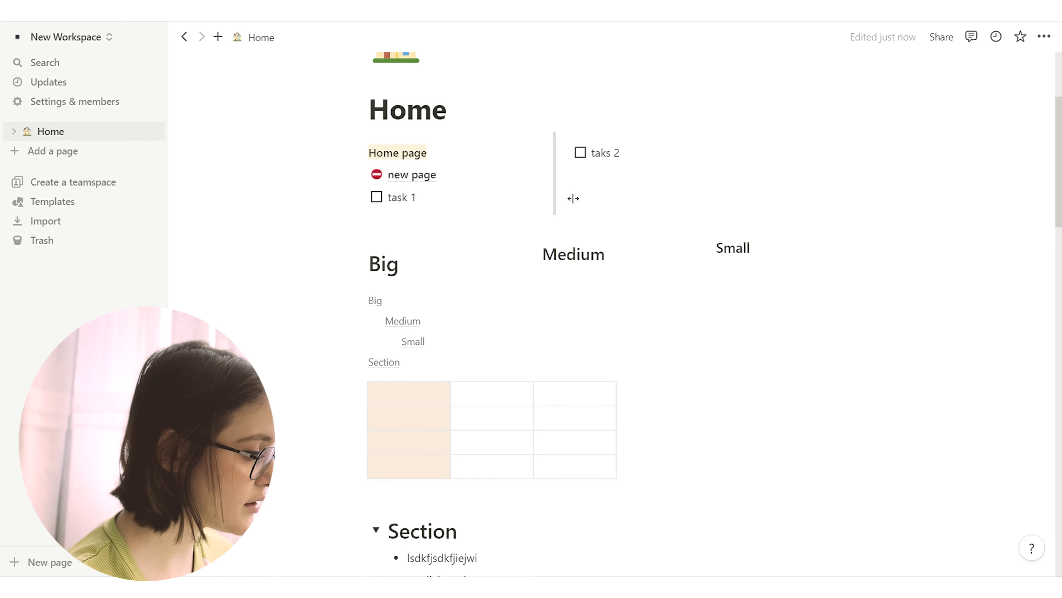
Move the "list" bullet out of the Section toggle into a new column beside it.
{"action": "scroll", "coordinate": [578, 500], "scroll_direction": "down", "scroll_amount": 20}
{"action": "scroll", "coordinate": [579, 500], "scroll_direction": "up", "scroll_amount": 15}
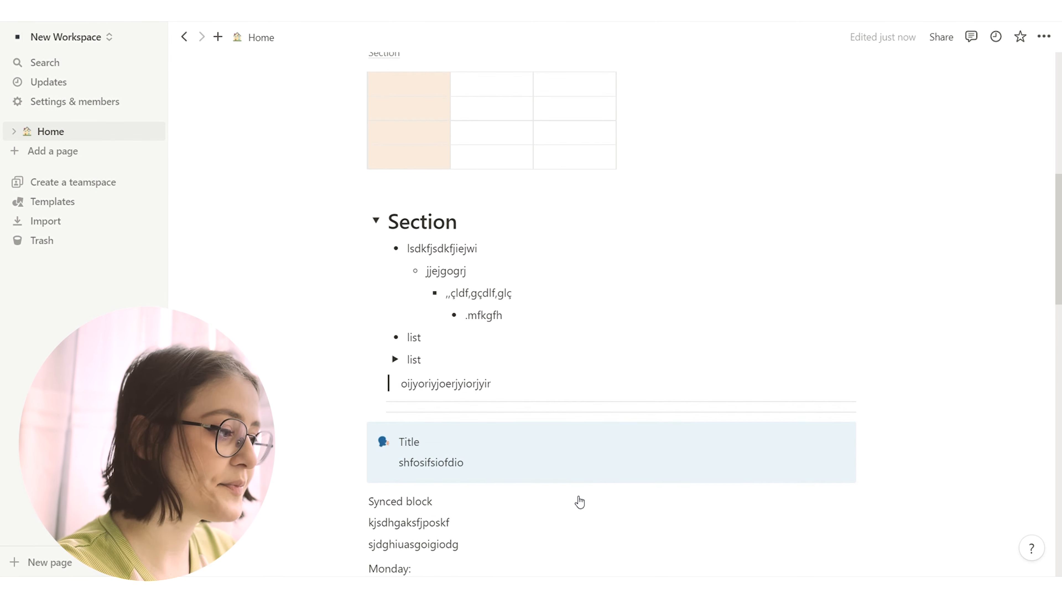
{"action": "scroll", "coordinate": [580, 501], "scroll_direction": "up", "scroll_amount": 2}
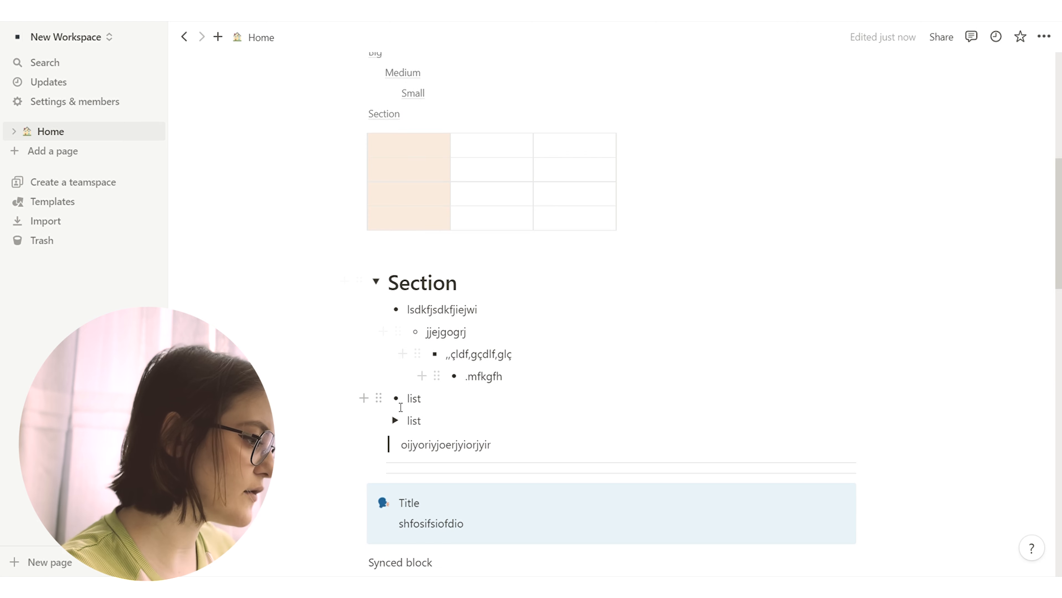
{"action": "left_click_drag", "start_coordinate": [388, 401], "coordinate": [901, 351]}
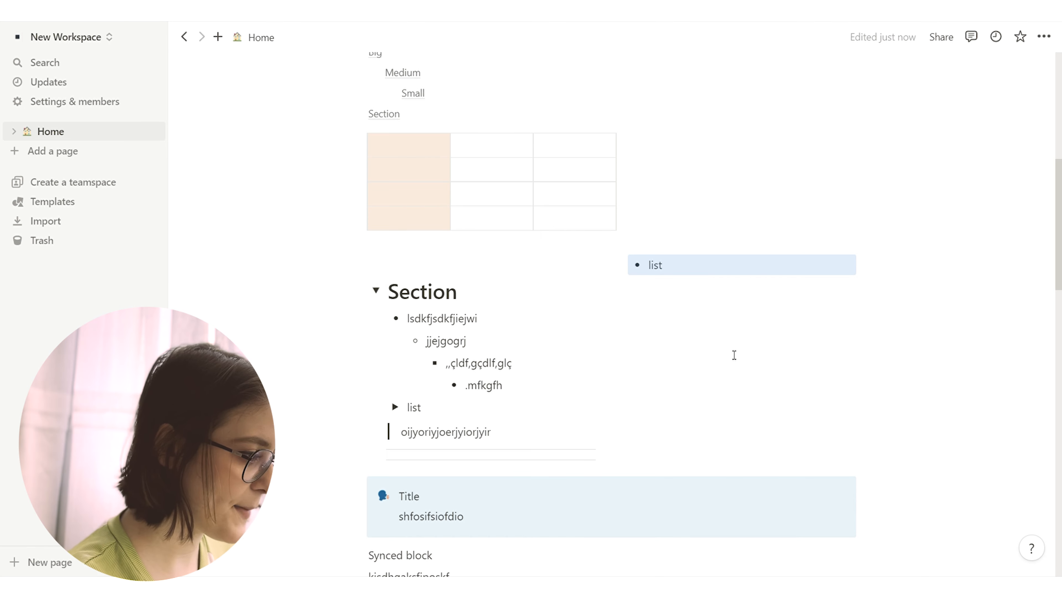
Move the "list" bullet back into the Section toggle, nested under the quote block.
{"action": "left_click", "coordinate": [376, 290]}
{"action": "left_click", "coordinate": [379, 293]}
{"action": "left_click_drag", "start_coordinate": [378, 293], "coordinate": [455, 451]}
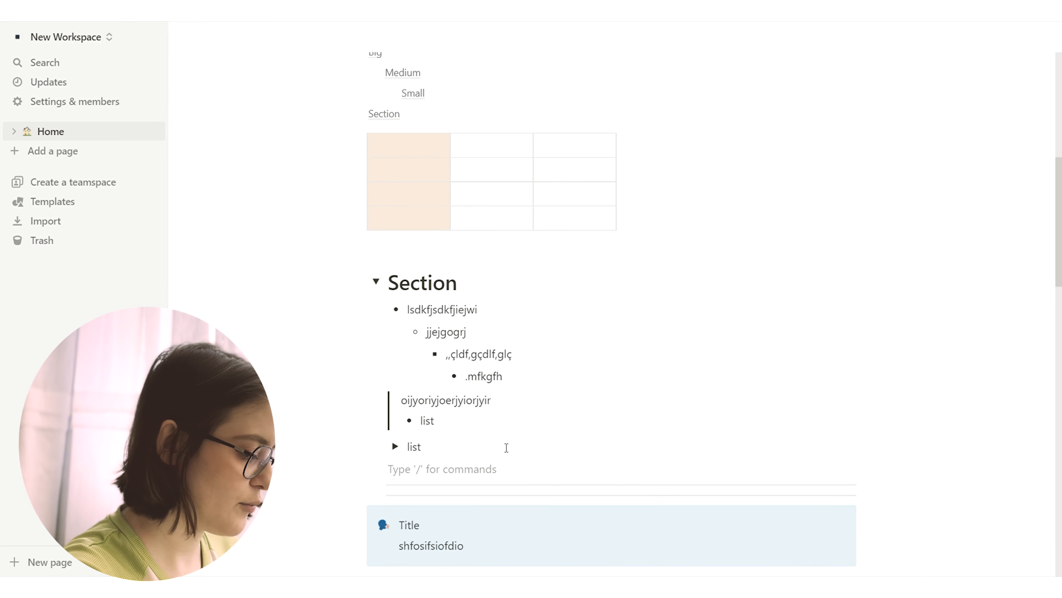
Insert a three-column block at the end of the Section toggle and fill its columns with "sdfsdfsfd", "sdfsdfsdf" and "asfasdf".
{"action": "type", "text": "/"}
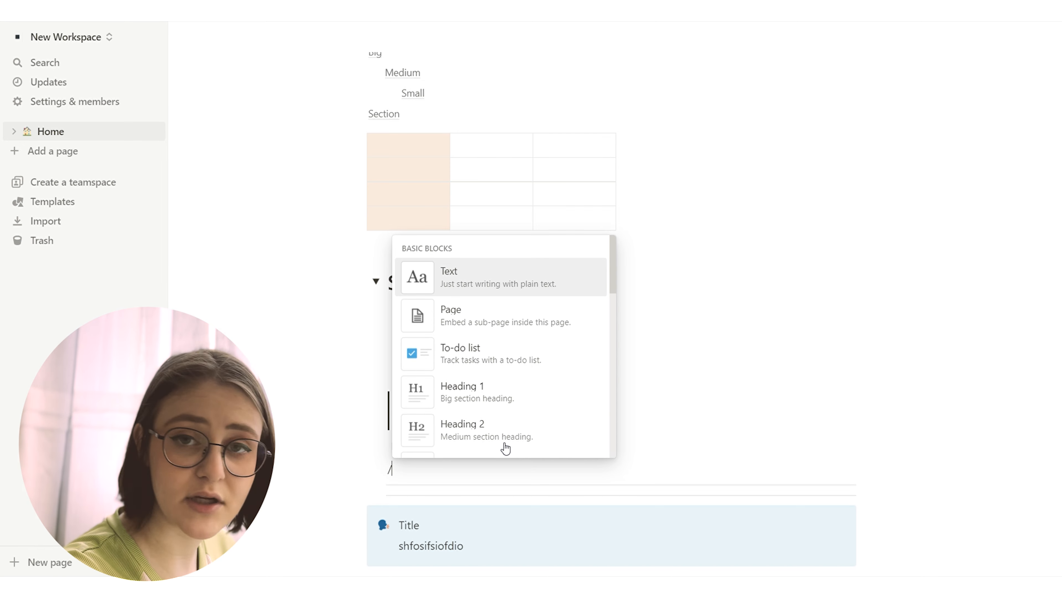
{"action": "type", "text": "3"}
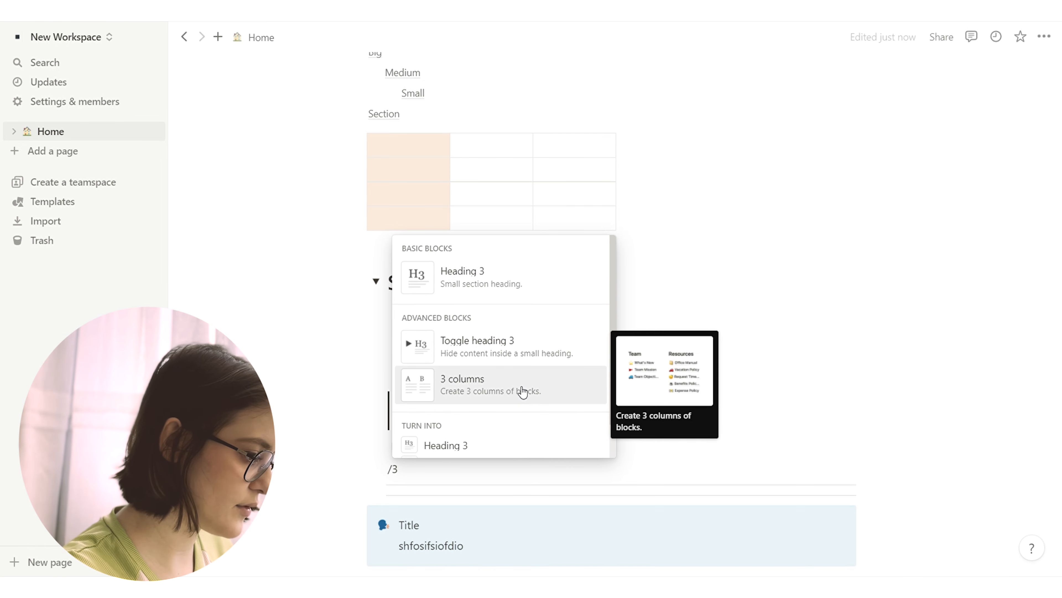
{"action": "key", "text": "BackSpace"}
{"action": "key", "text": "BackSpace"}
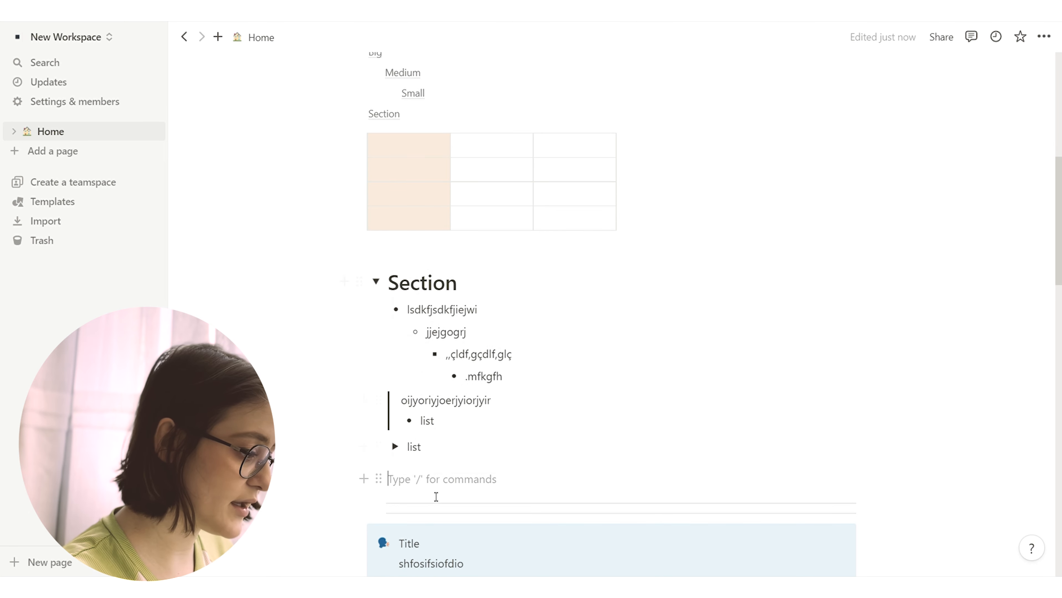
{"action": "left_click", "coordinate": [562, 485]}
{"action": "left_click", "coordinate": [747, 494]}
{"action": "type", "text": "asfasdf"}
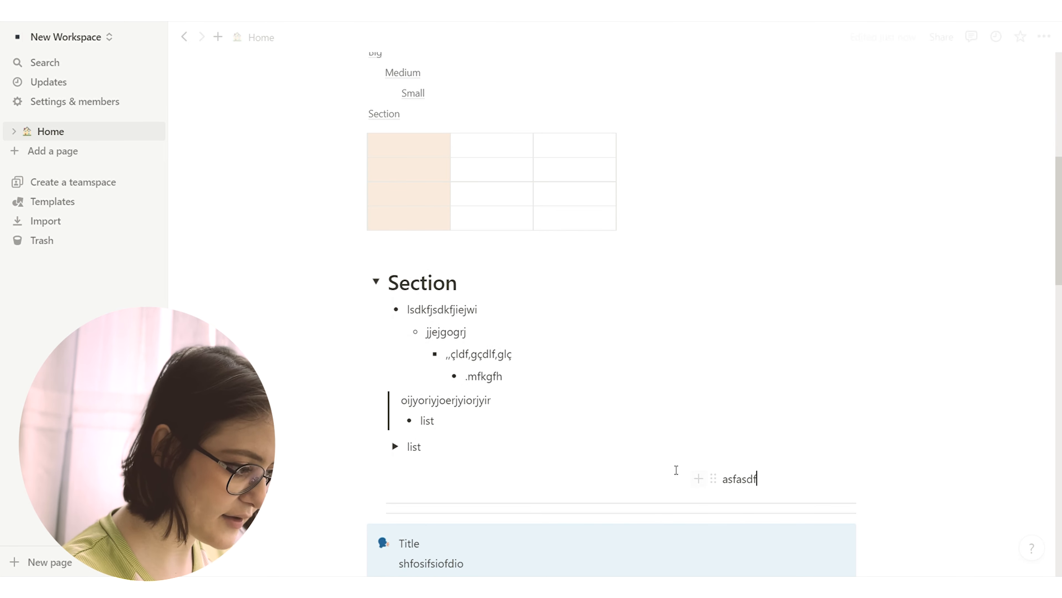
{"action": "left_click", "coordinate": [661, 485]}
{"action": "type", "text": "dfsdfsdf"}
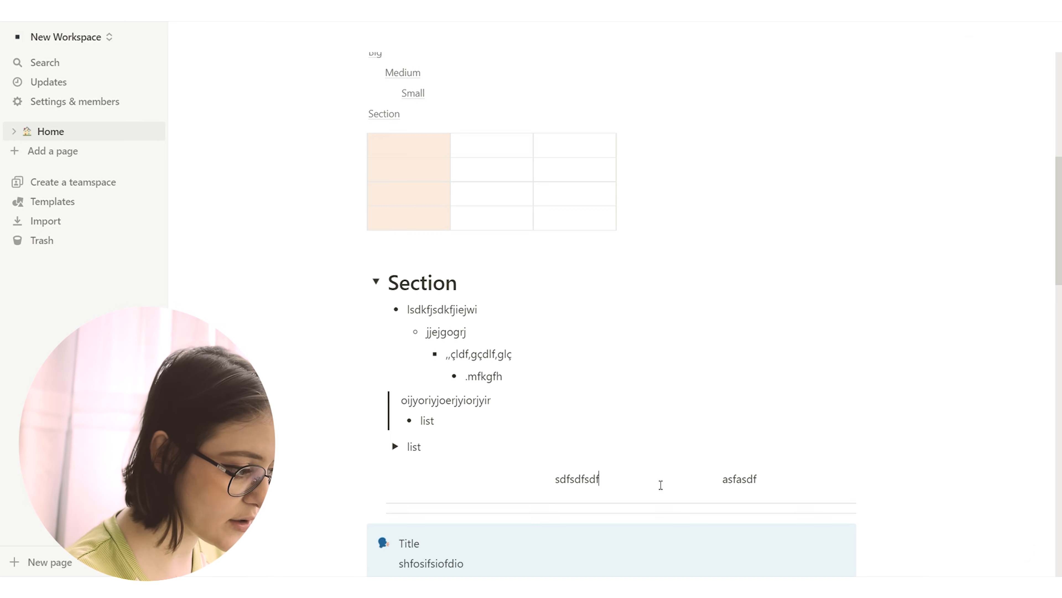
{"action": "left_click", "coordinate": [498, 482]}
{"action": "type", "text": "sdfsdfsdf"}
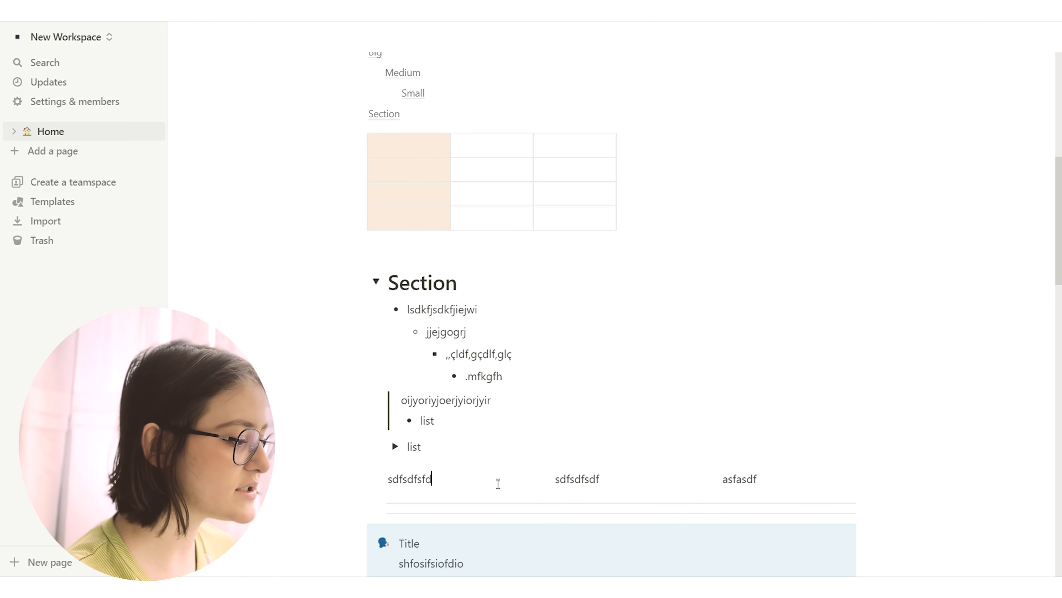
Add a template button at the end of the Home page, with the template lines "sd3falsdfha" and "mdlkfjdlfsf".
{"action": "scroll", "coordinate": [498, 484], "scroll_direction": "down", "scroll_amount": 10}
{"action": "left_click", "coordinate": [499, 483]}
{"action": "type", "text": "/templa"}
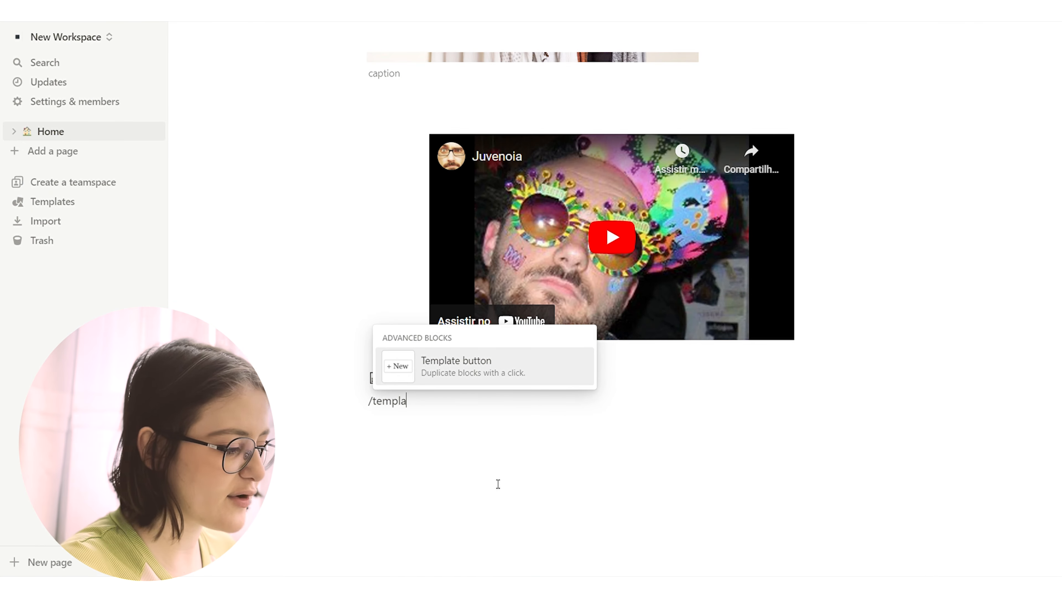
{"action": "left_click", "coordinate": [497, 379]}
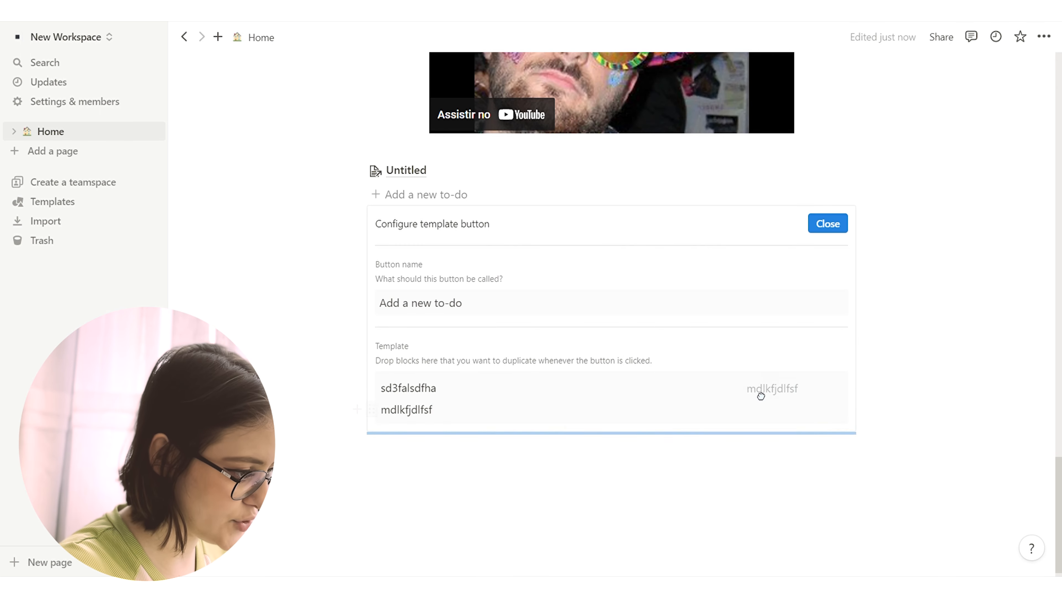
{"action": "left_click_drag", "start_coordinate": [761, 396], "coordinate": [720, 433]}
Put the template button's lines "sd3falsdfha" and "mdlkfjdlfsf" side by side in a two-column layout.
{"action": "type", "text": "/"}
{"action": "type", "text": "2 co"}
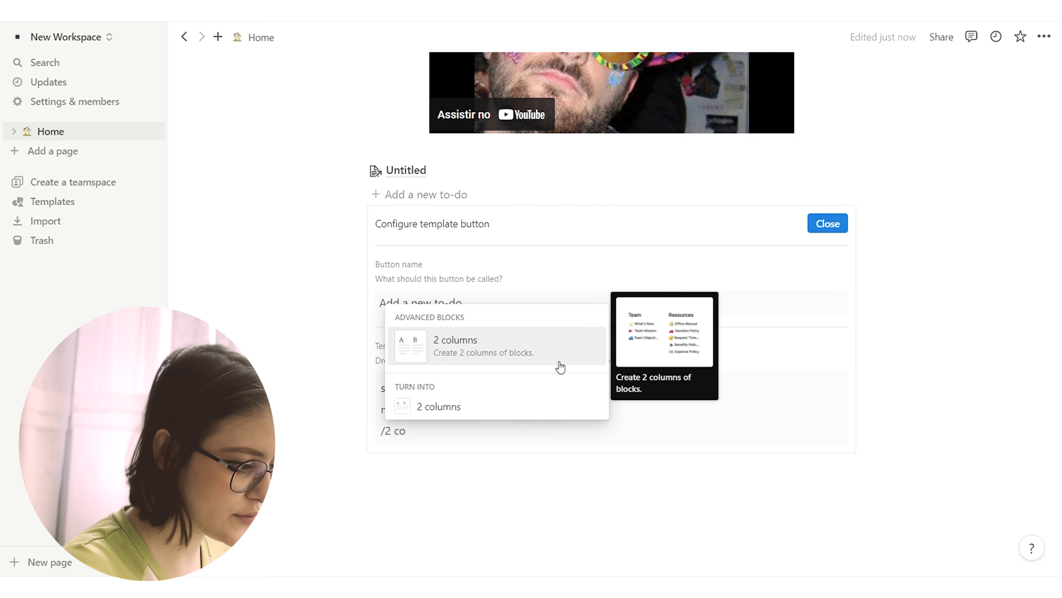
{"action": "key", "text": "BackSpace"}
{"action": "key", "text": "BackSpace"}
{"action": "key", "text": "BackSpace"}
{"action": "key", "text": "BackSpace"}
{"action": "key", "text": "BackSpace"}
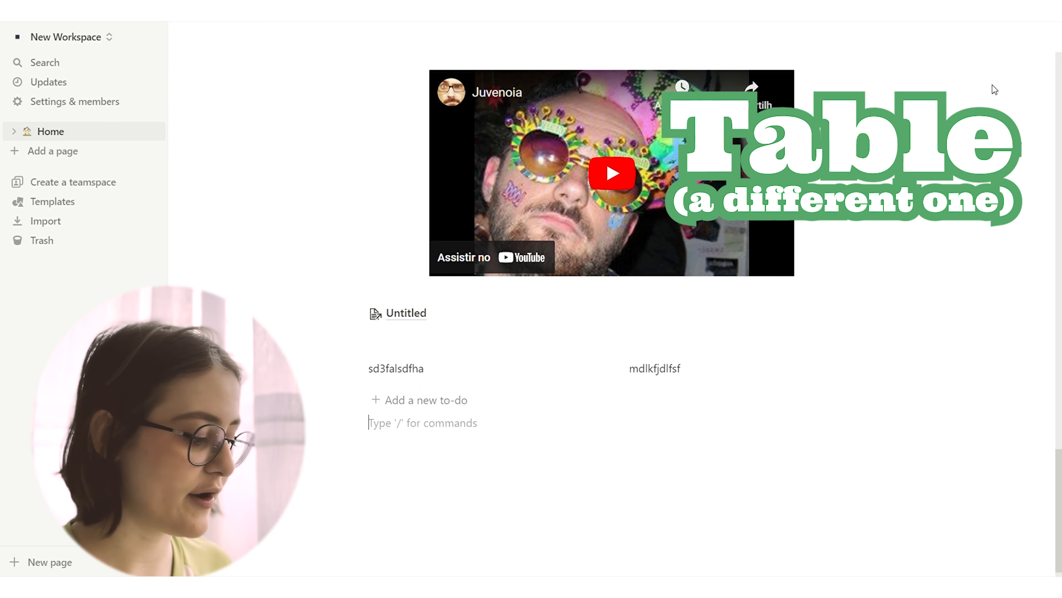
Create a full-page database at the end of the Home page and title it "Movie Watchlist".
{"action": "type", "text": "/"}
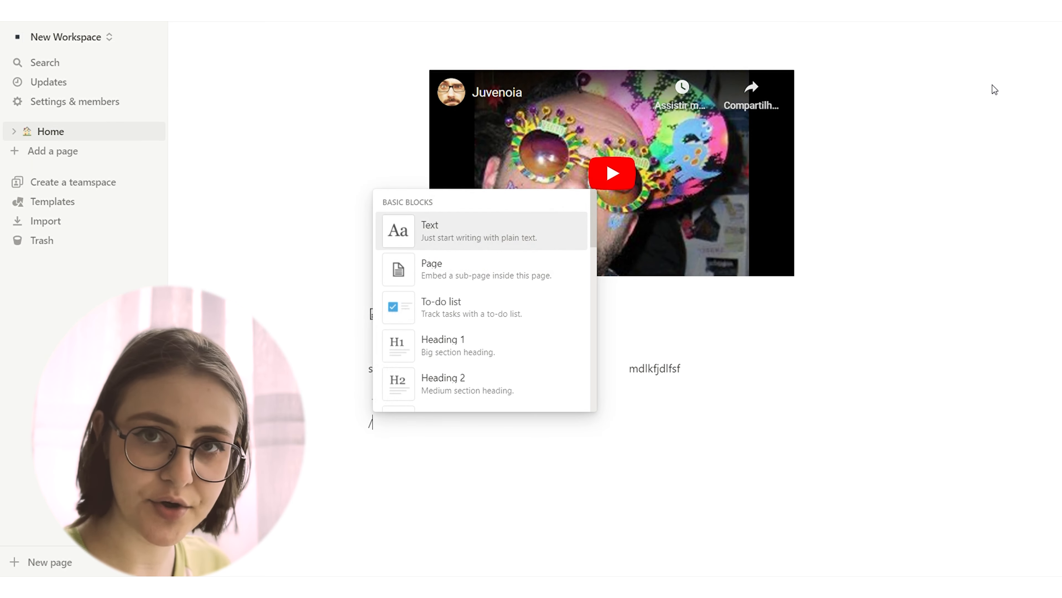
{"action": "type", "text": "data"}
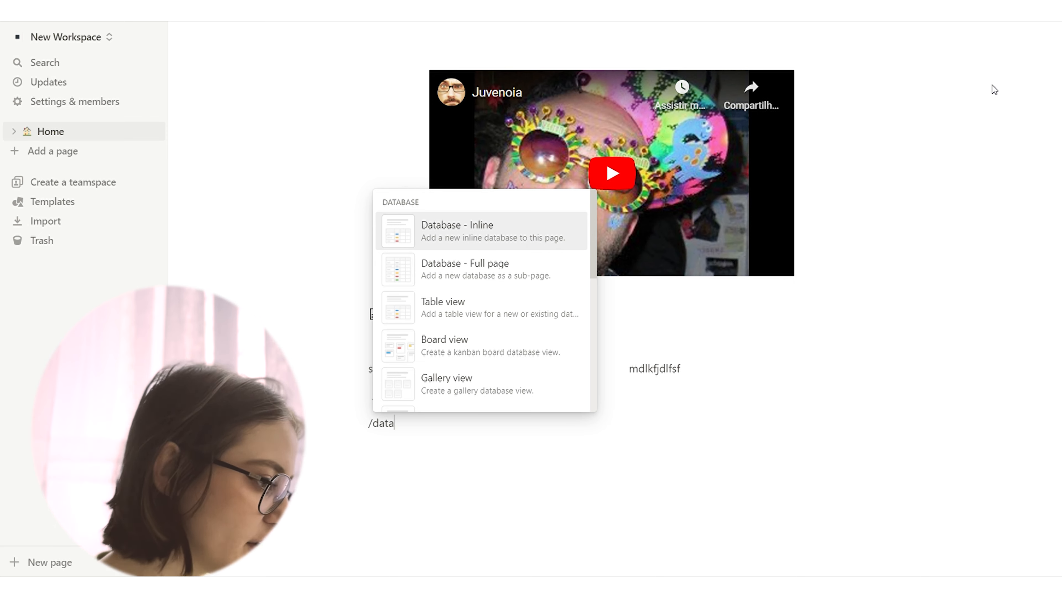
{"action": "left_click", "coordinate": [550, 274]}
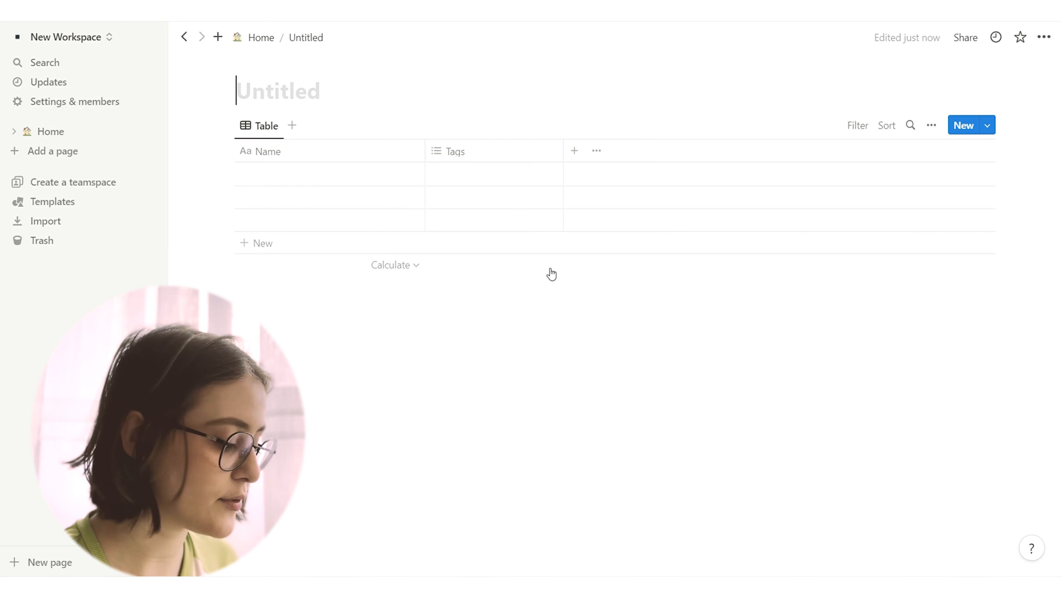
{"action": "type", "text": "Movie "}
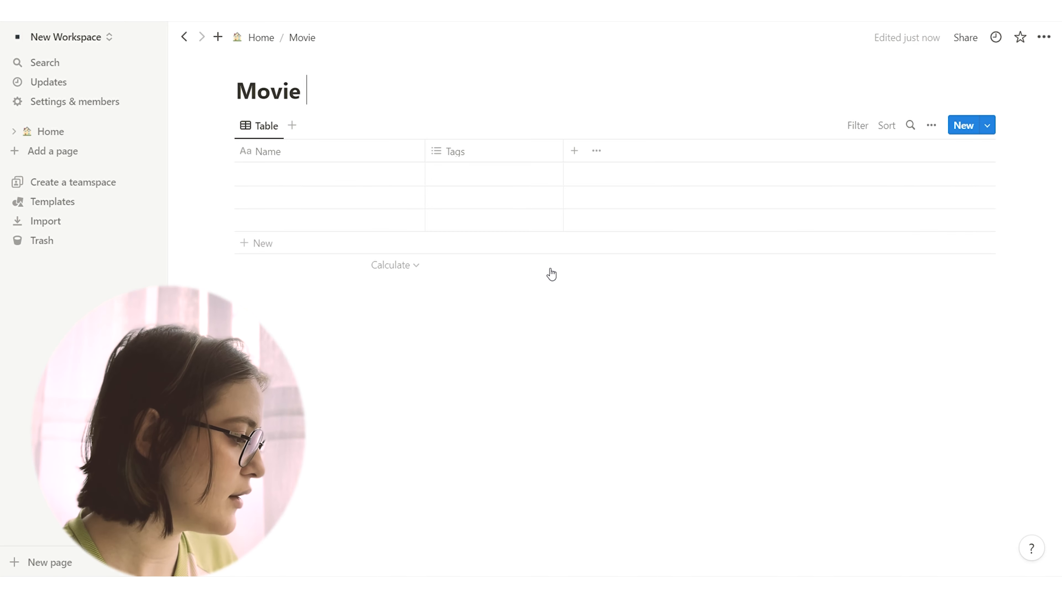
{"action": "type", "text": "Watchlist"}
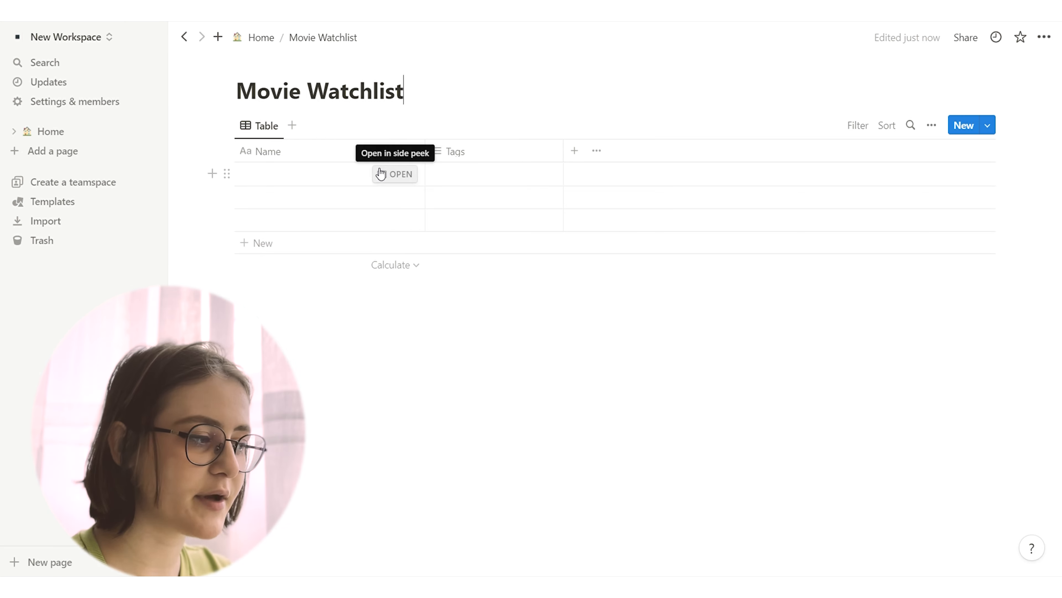
List Parasite, Casablanca, The Godfather, The Silence of the Lambs, Shrek 2 and The Shape of Water in the Name column.
{"action": "left_click", "coordinate": [382, 173]}
{"action": "key", "text": "Escape"}
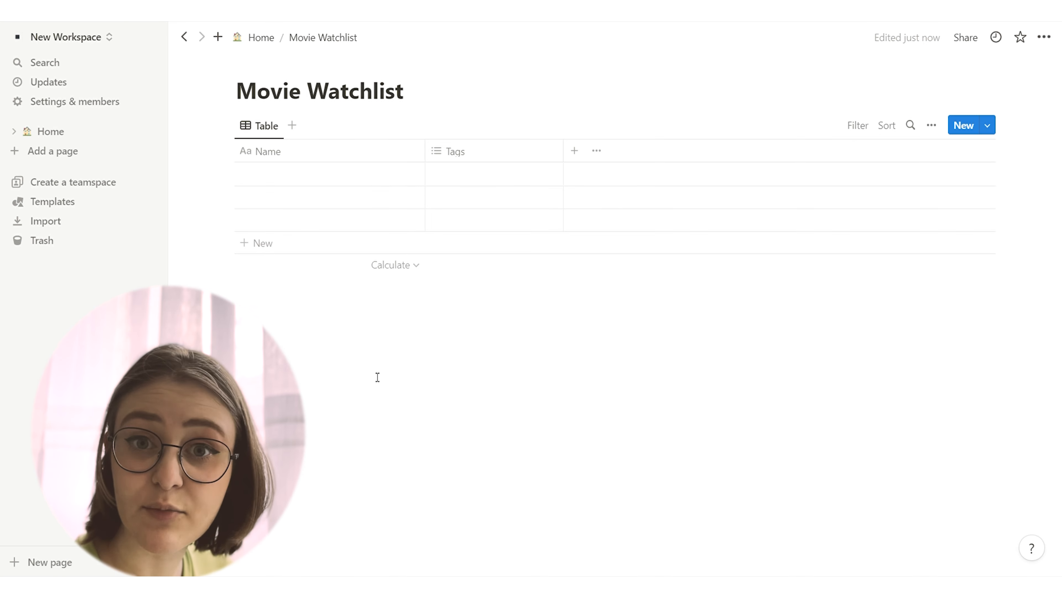
{"action": "left_click", "coordinate": [317, 180]}
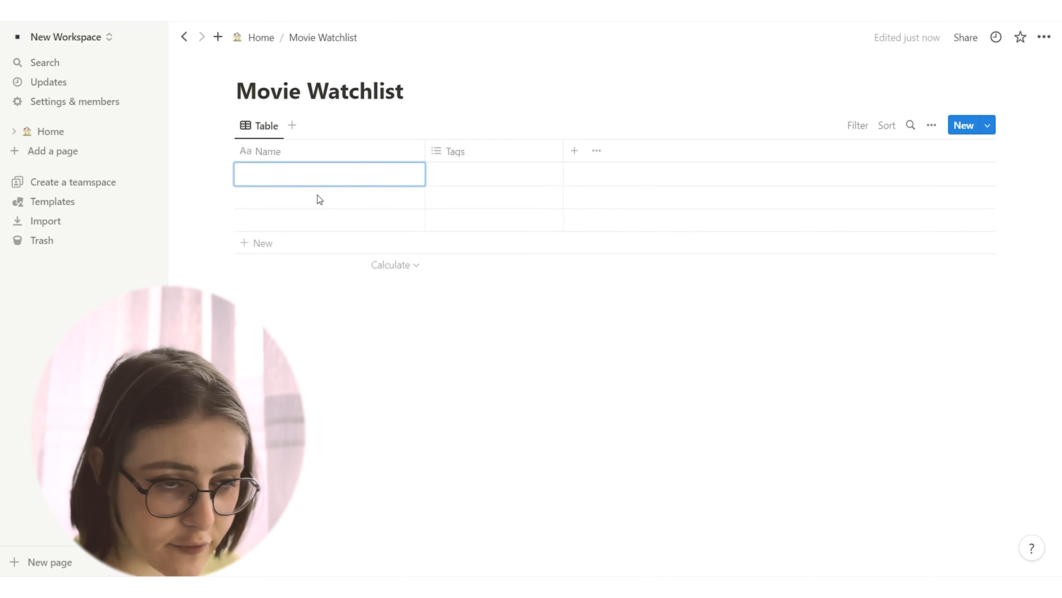
{"action": "type", "text": "Parasite"}
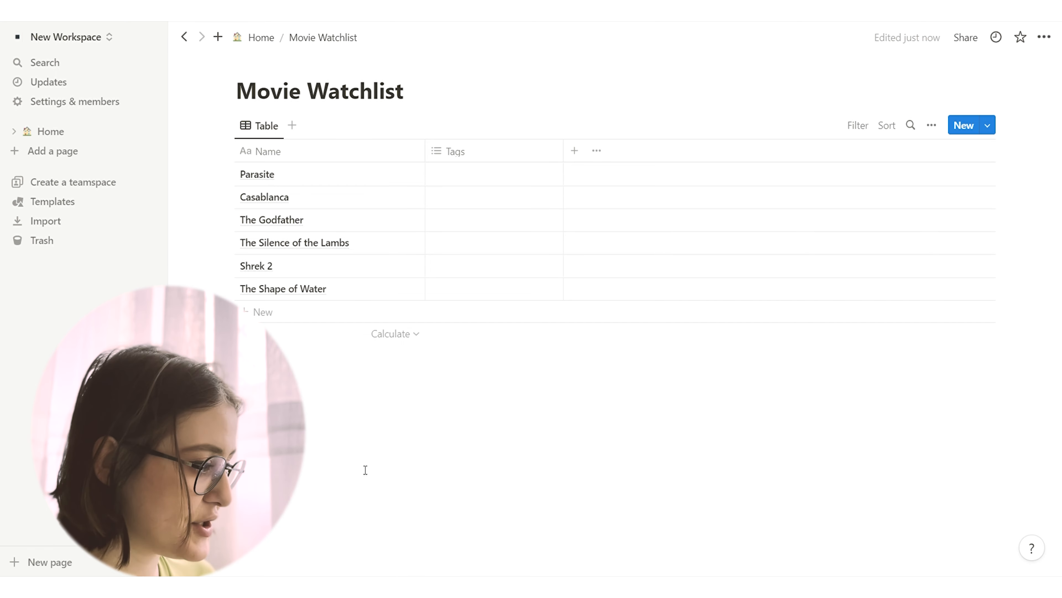
Open the Parasite entry's page and write "good movie" in its body.
{"action": "left_click", "coordinate": [394, 175]}
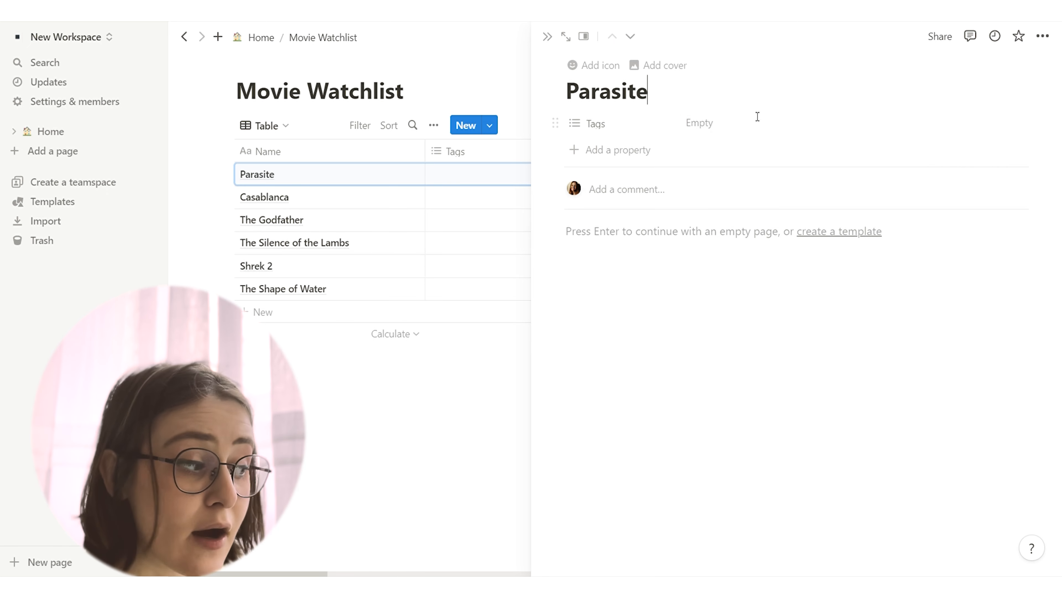
{"action": "left_click", "coordinate": [718, 255]}
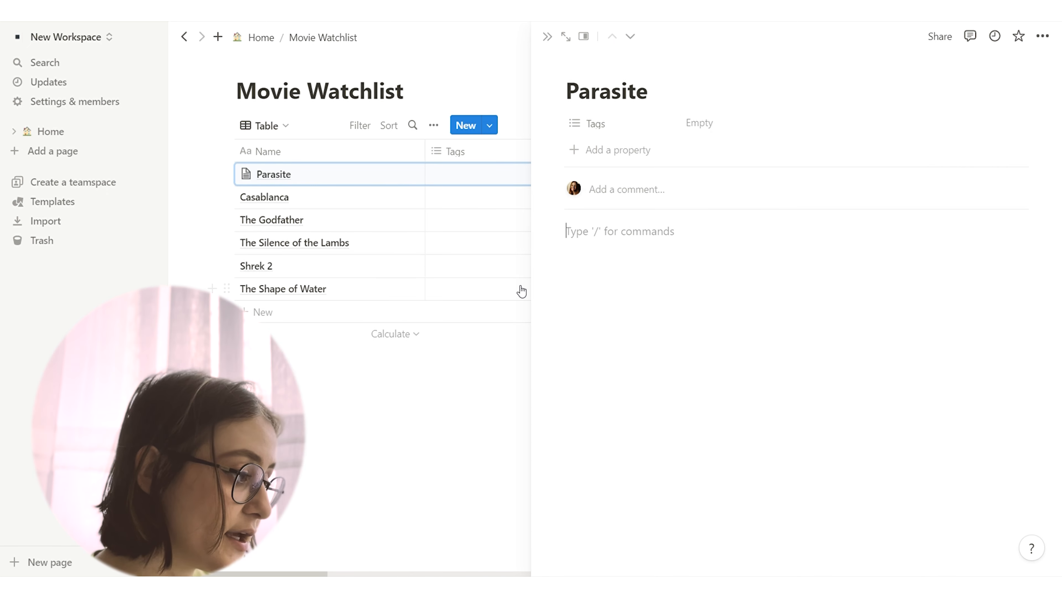
{"action": "type", "text": "movi"}
{"action": "type", "text": "e"}
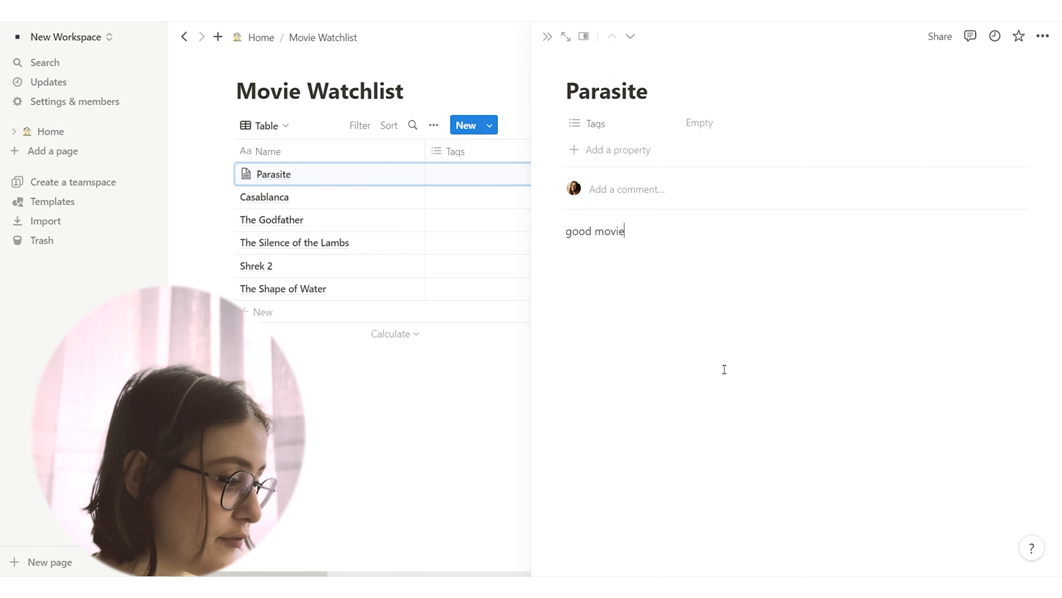
Give the Parasite page a black circle emoji as its icon and add a cover.
{"action": "left_click", "coordinate": [587, 65]}
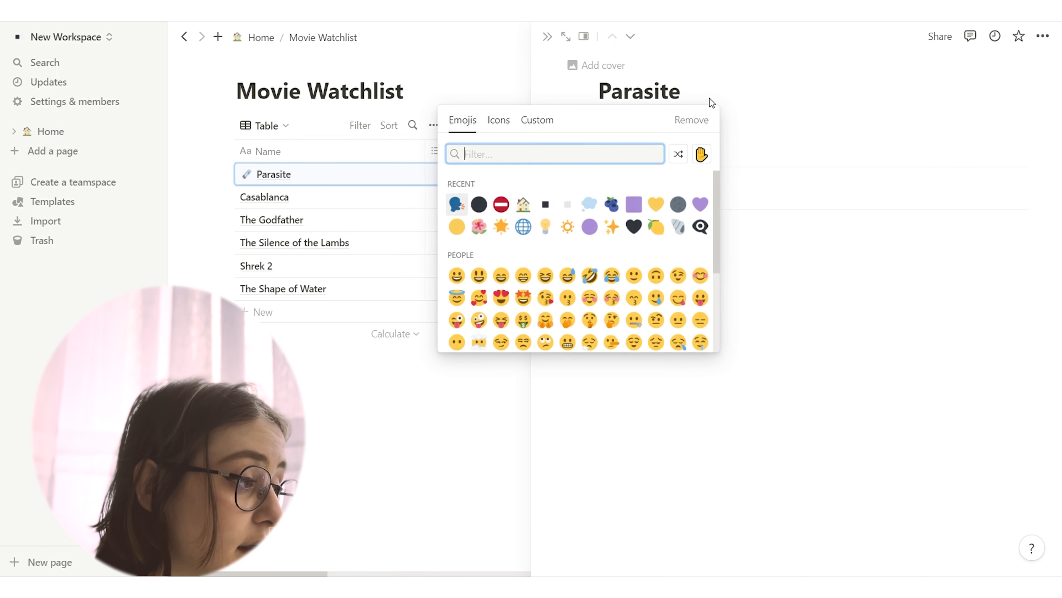
{"action": "left_click", "coordinate": [479, 204]}
{"action": "left_click", "coordinate": [597, 66]}
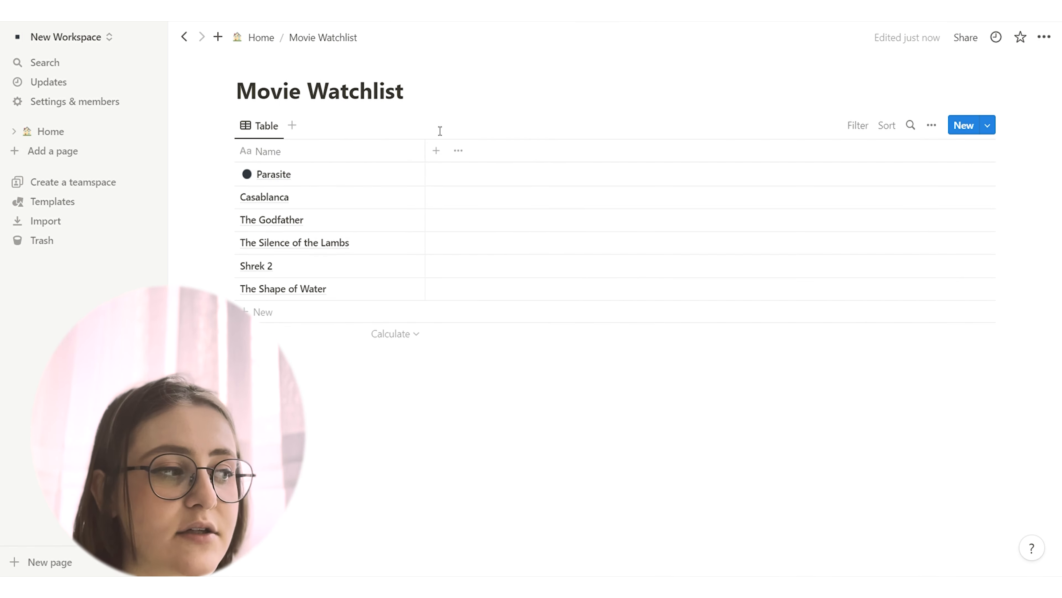
Add a Status property to the watchlist and rename its options to "Not watched", "Started watching" and "Watched".
{"action": "left_click", "coordinate": [438, 151]}
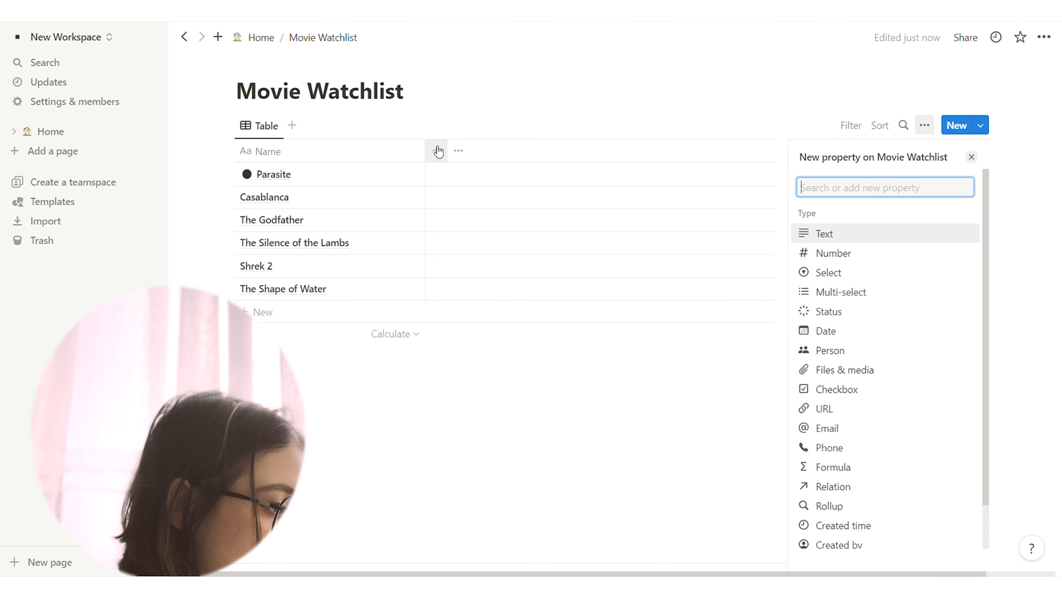
{"action": "left_click", "coordinate": [829, 311]}
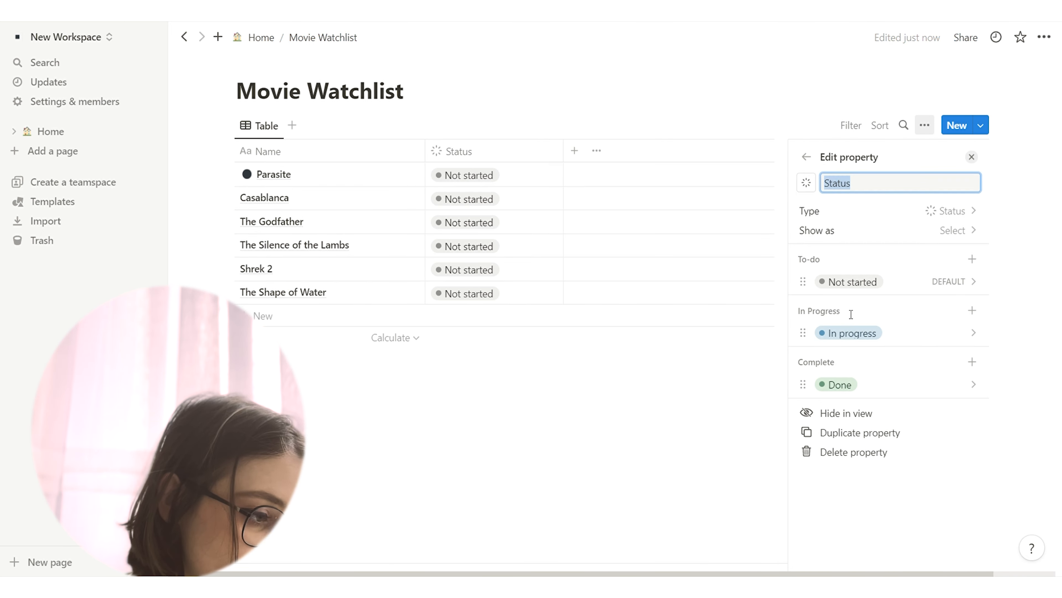
{"action": "left_click", "coordinate": [868, 280]}
{"action": "type", "text": "Not w"}
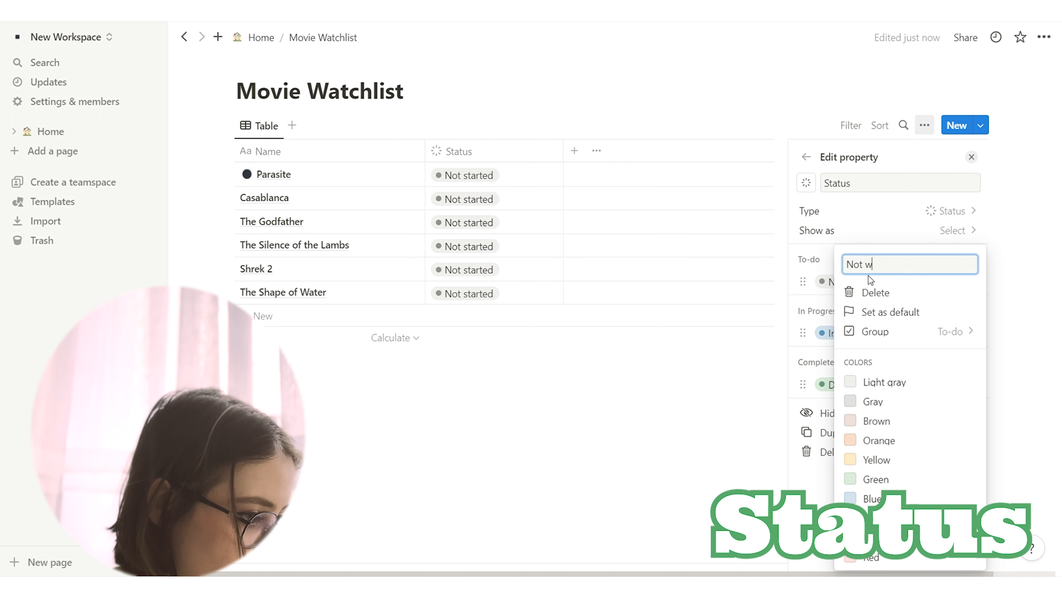
{"action": "type", "text": "atched"}
{"action": "key", "text": "Return"}
{"action": "key", "text": "Escape"}
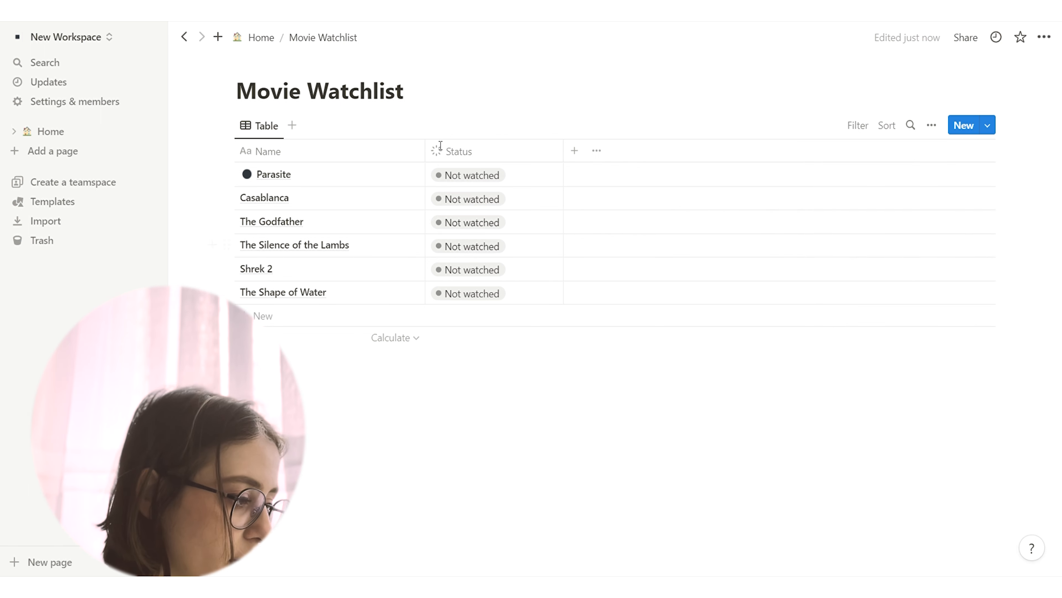
Set Parasite, Casablanca, The Silence of the Lambs and Shrek 2 to Watched, and The Godfather to Started watching.
{"action": "left_click", "coordinate": [472, 178]}
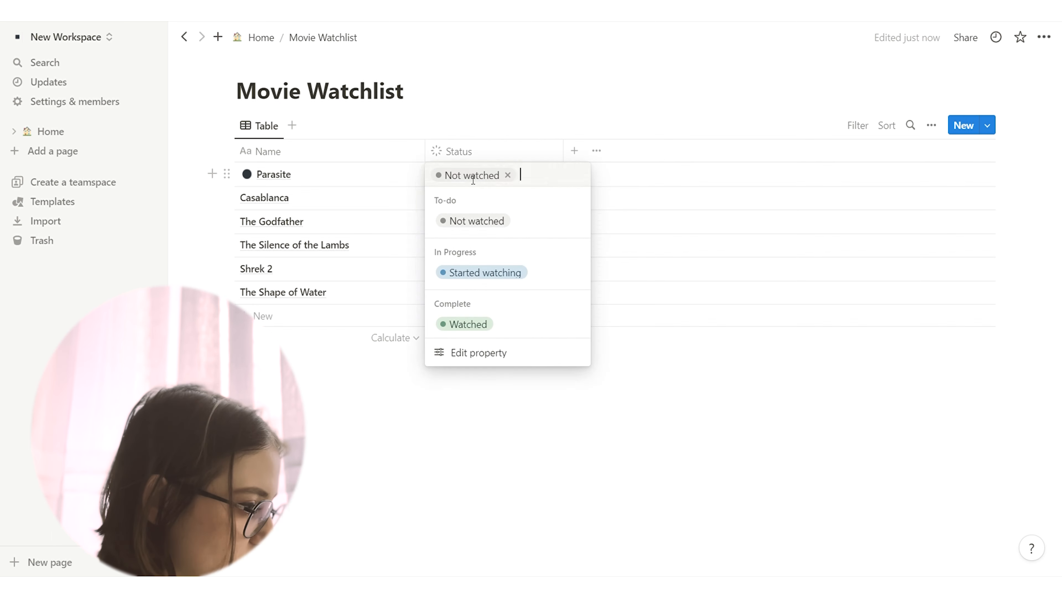
{"action": "left_click", "coordinate": [463, 328]}
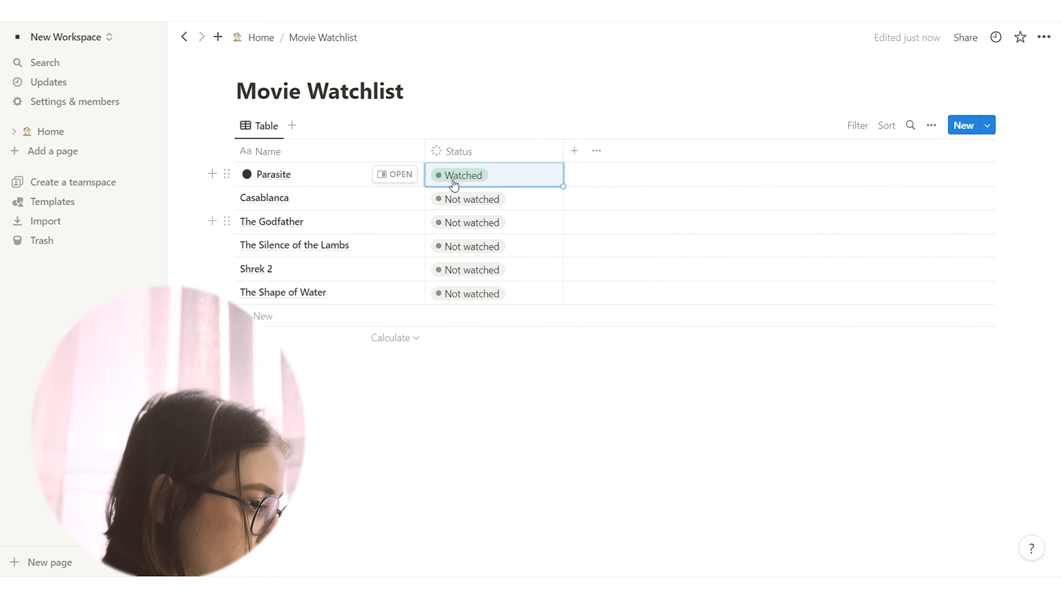
{"action": "left_click", "coordinate": [464, 205]}
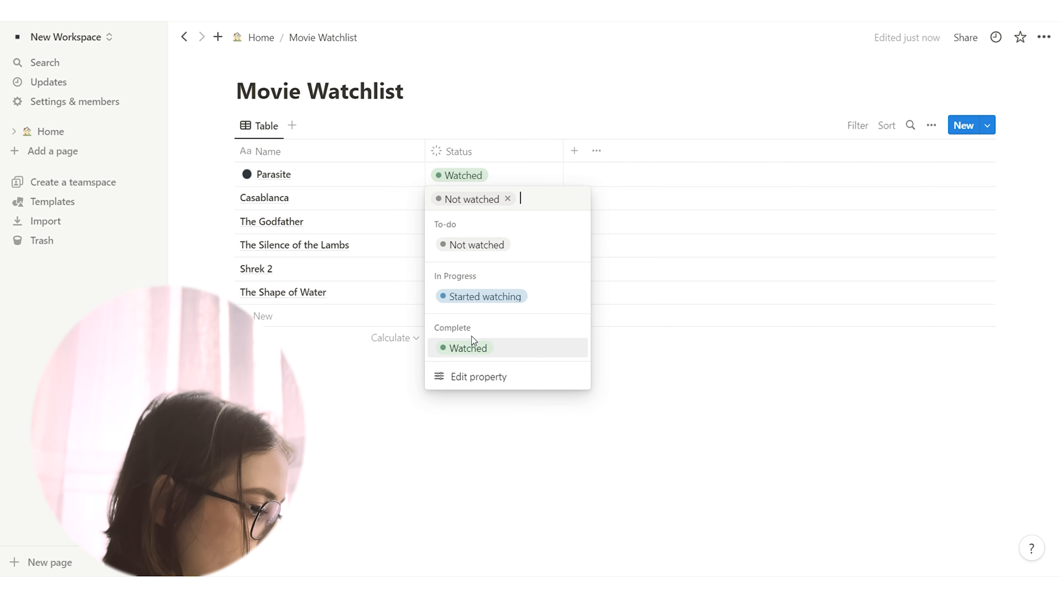
{"action": "left_click", "coordinate": [476, 343]}
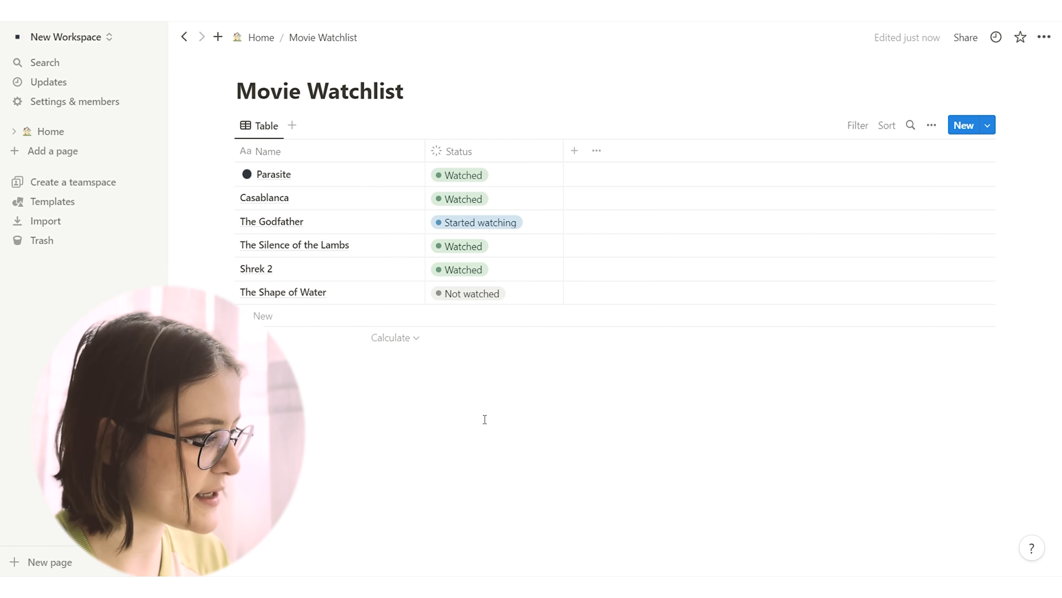
Add a Text property and enter "Made me cry", "I liked it", "Still Watching", "Good" and "Best movie in cinematic history" for the first five movies.
{"action": "left_click", "coordinate": [574, 150]}
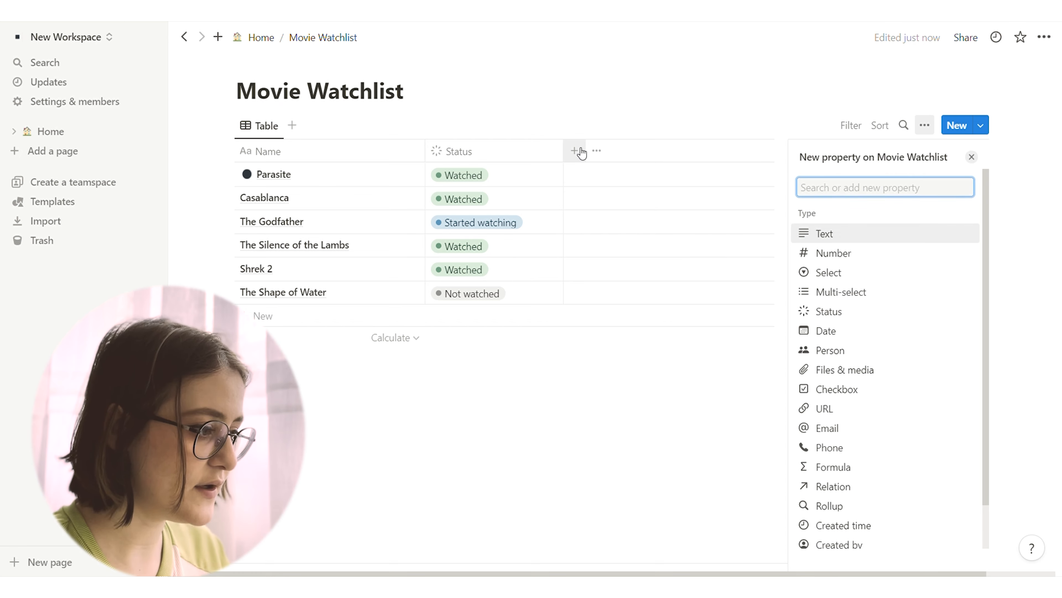
{"action": "left_click", "coordinate": [830, 237]}
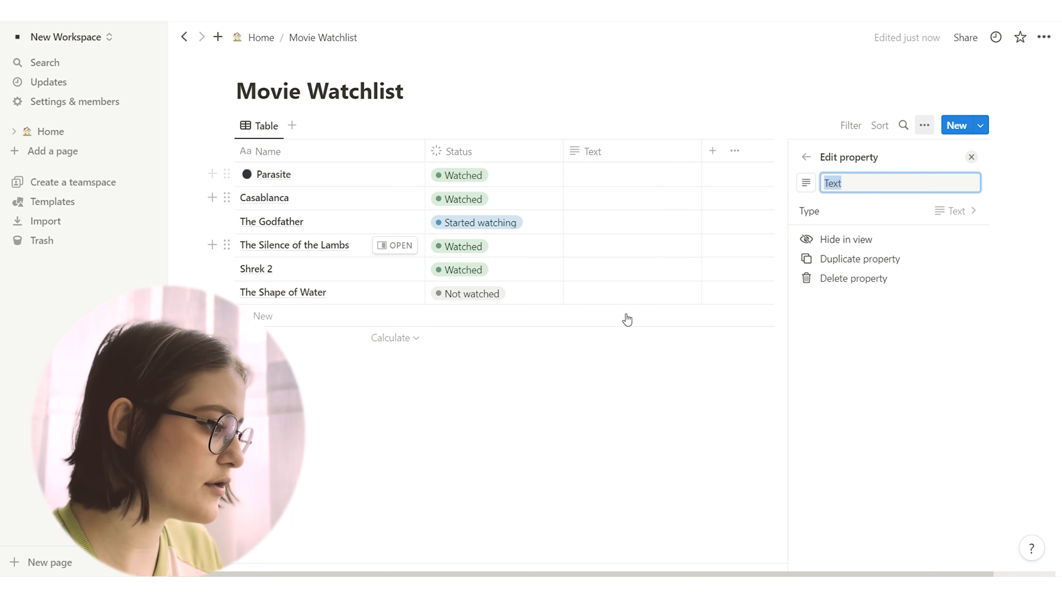
{"action": "left_click", "coordinate": [631, 256]}
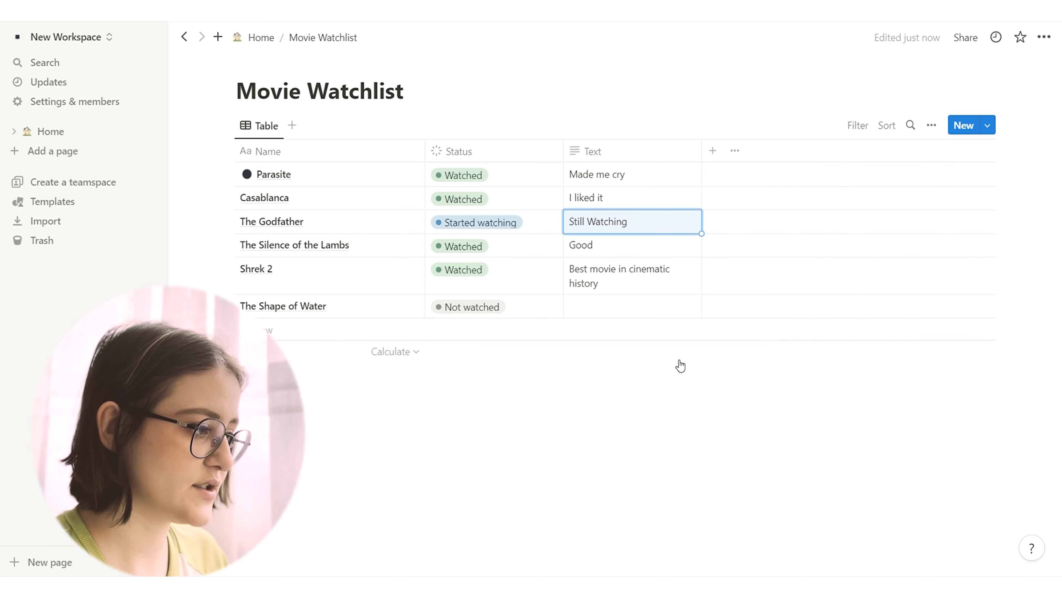
Add a Number property named "Cost" to the watchlist and show its values as a ring.
{"action": "left_click", "coordinate": [712, 151]}
{"action": "left_click", "coordinate": [859, 258]}
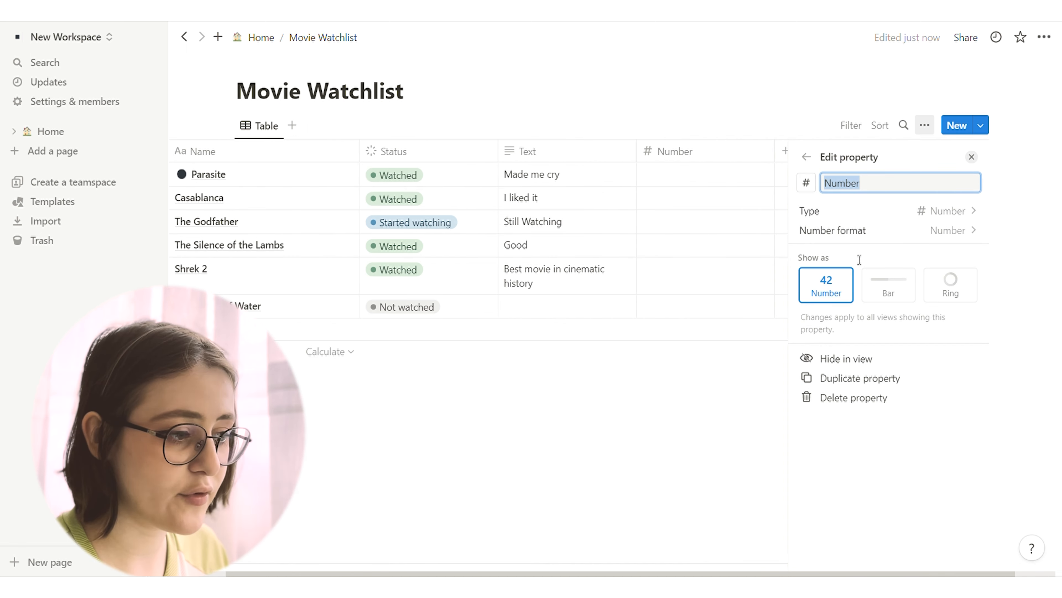
{"action": "left_click", "coordinate": [868, 237]}
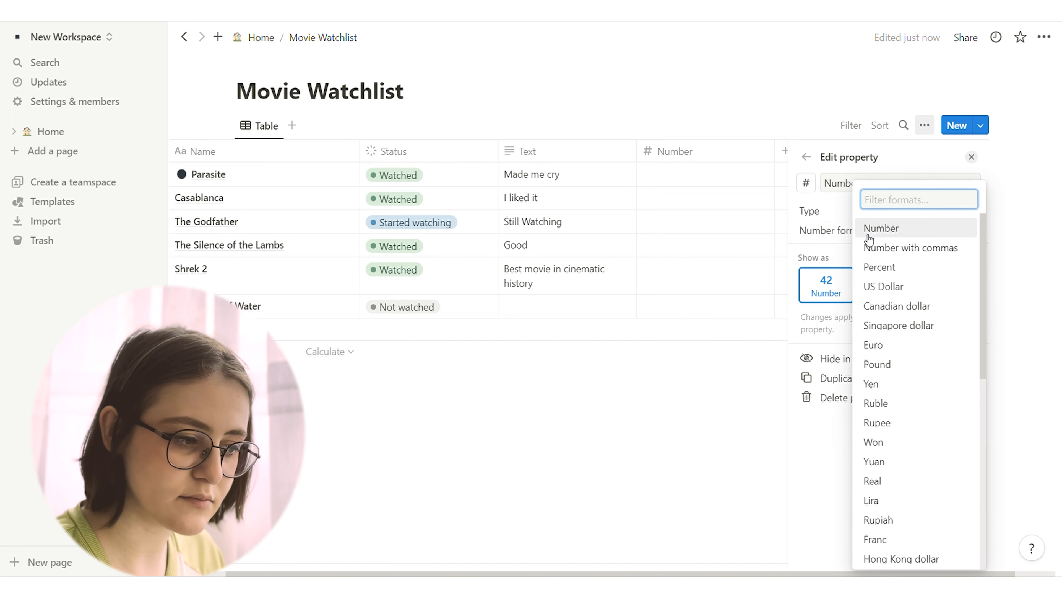
{"action": "scroll", "coordinate": [951, 397], "scroll_direction": "down", "scroll_amount": 10}
{"action": "scroll", "coordinate": [952, 396], "scroll_direction": "up", "scroll_amount": 9}
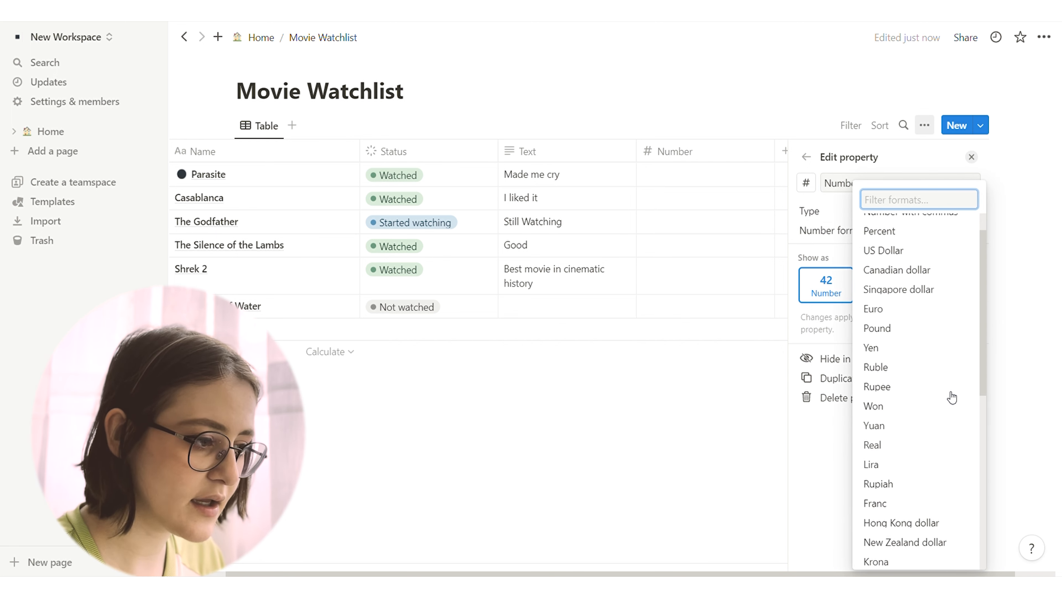
{"action": "scroll", "coordinate": [952, 397], "scroll_direction": "up", "scroll_amount": 2}
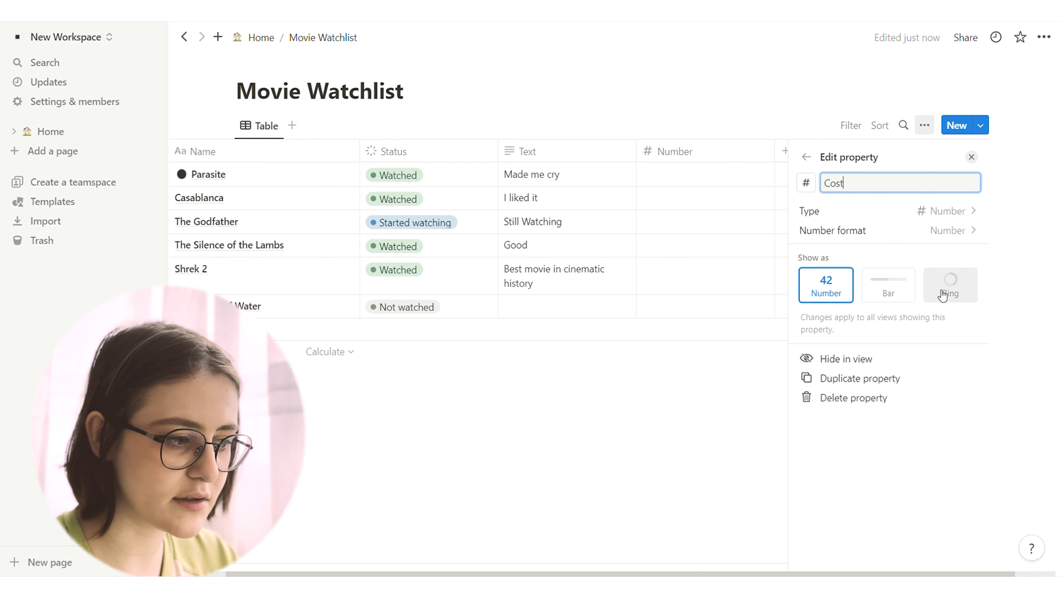
{"action": "left_click", "coordinate": [895, 297]}
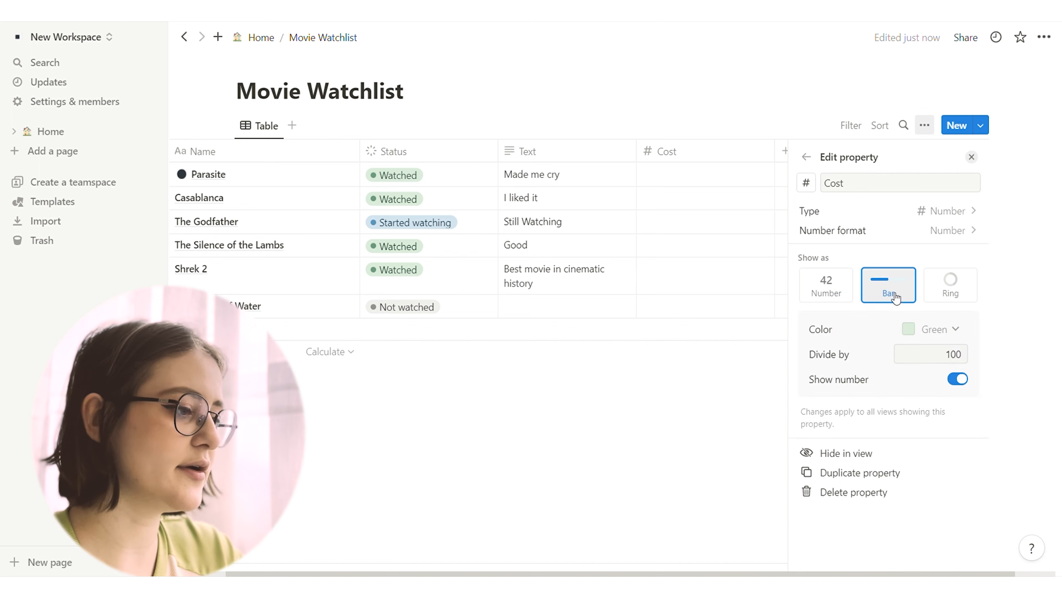
{"action": "left_click", "coordinate": [946, 288]}
{"action": "left_click", "coordinate": [826, 286]}
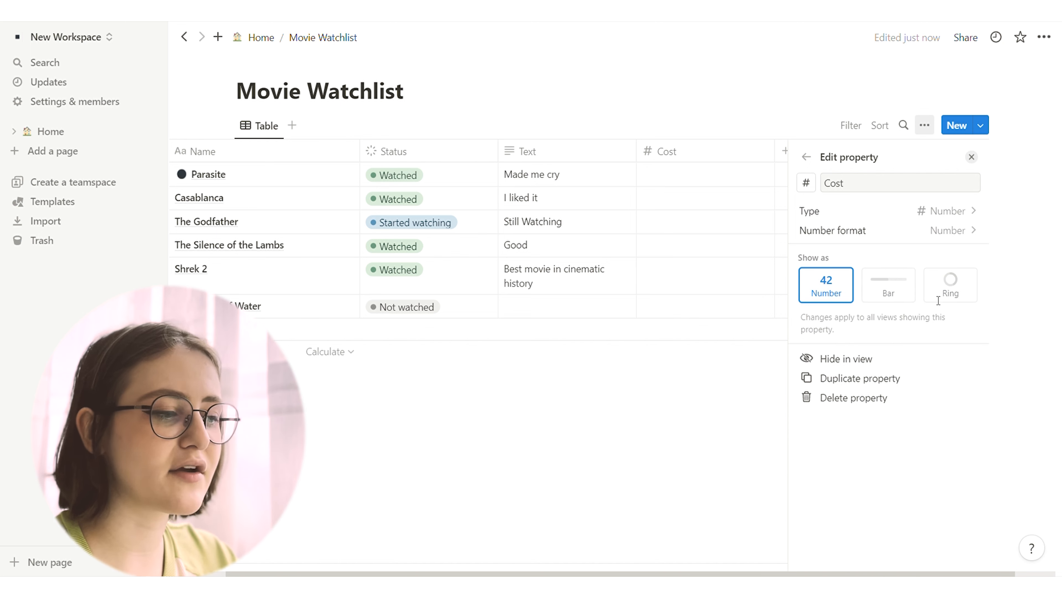
{"action": "left_click", "coordinate": [881, 292]}
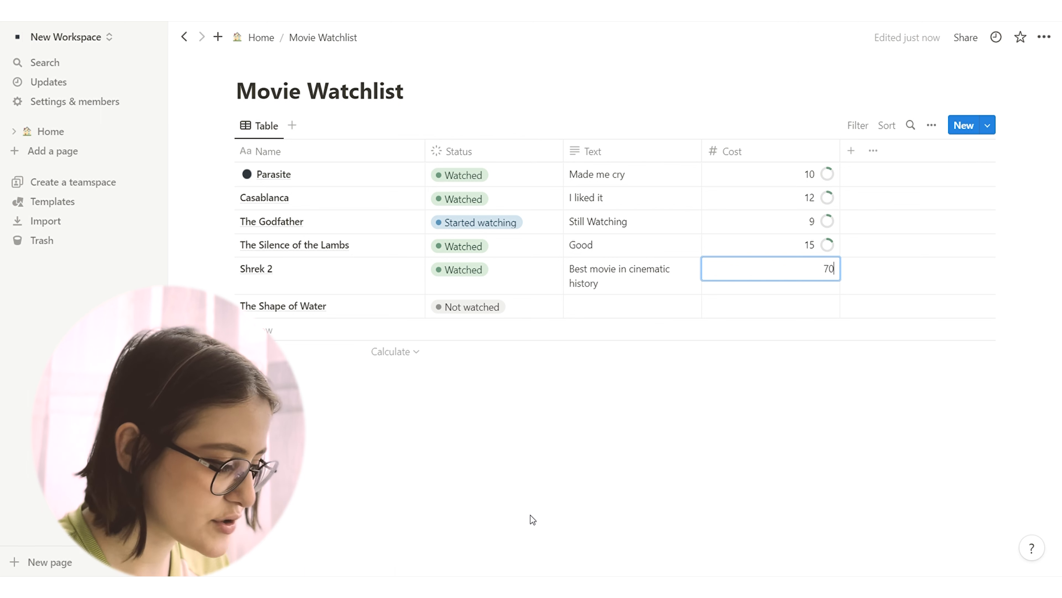
Enter costs of 10, 12, 9, 15 and 70 for the first five movies and calculate the Cost column's sum.
{"action": "key", "text": "Return"}
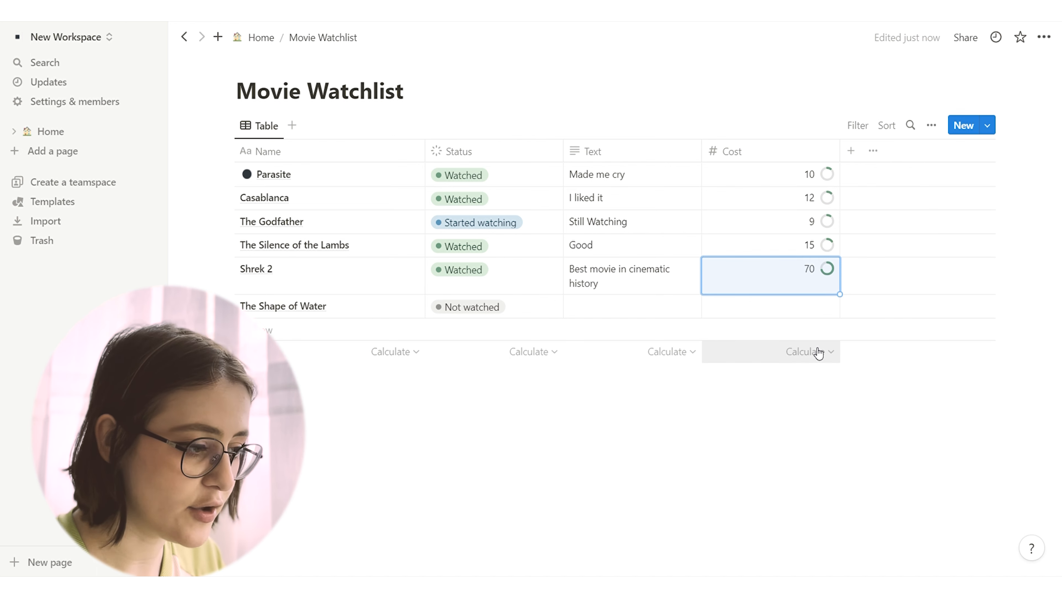
{"action": "left_click", "coordinate": [838, 364]}
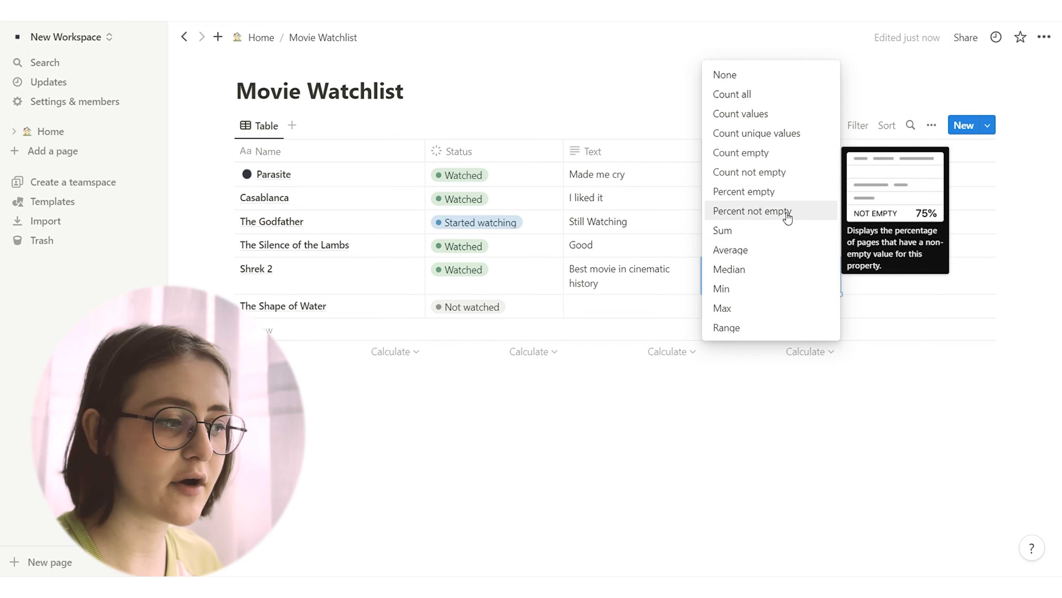
{"action": "left_click", "coordinate": [738, 240]}
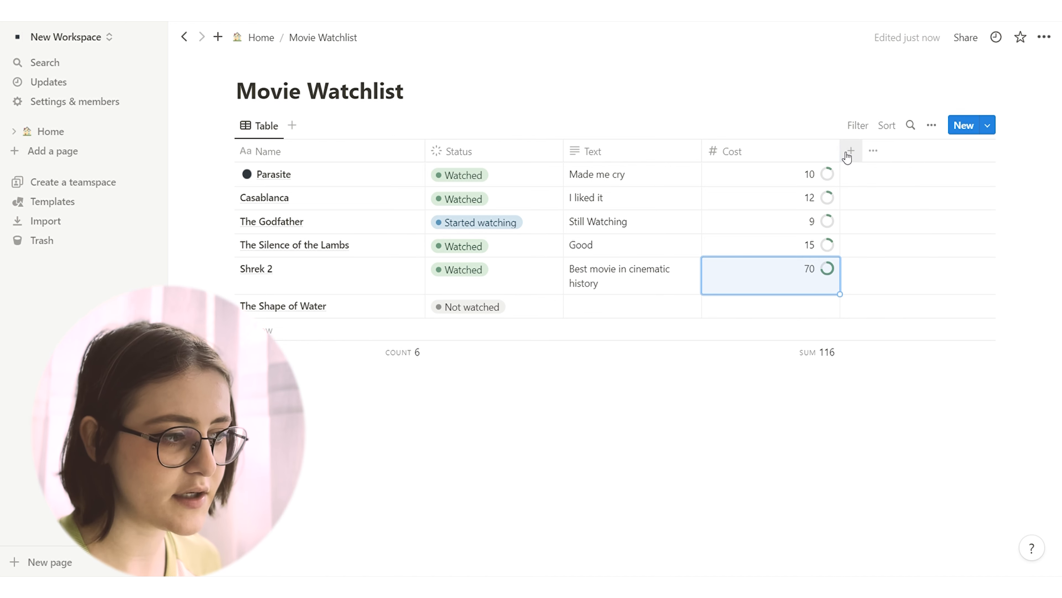
Narrow the Cost column and add a Select property named "Rating".
{"action": "left_click_drag", "start_coordinate": [839, 147], "coordinate": [774, 155]}
{"action": "left_click", "coordinate": [784, 151]}
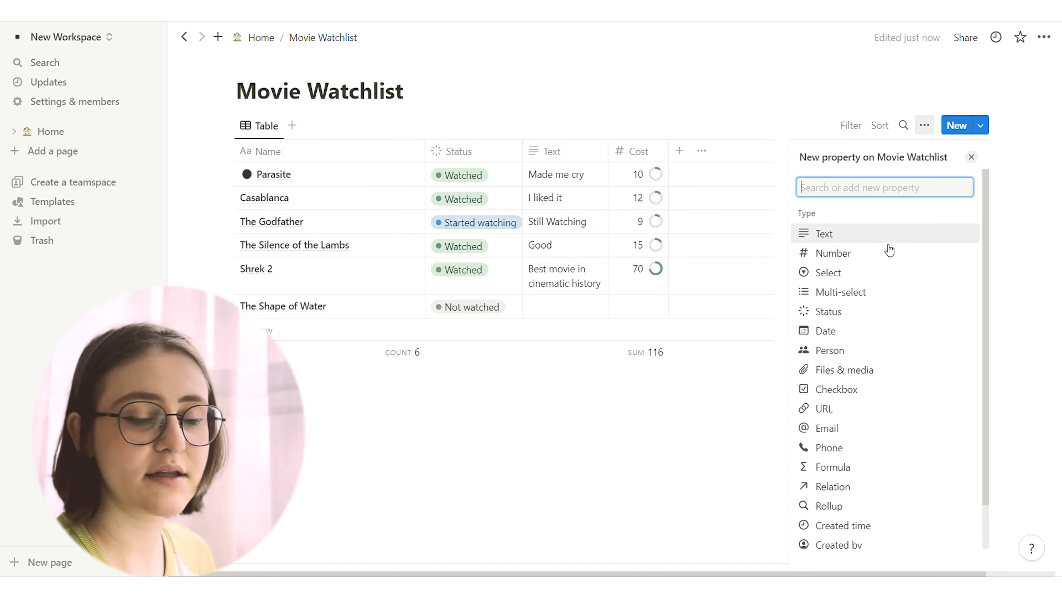
{"action": "left_click", "coordinate": [880, 272]}
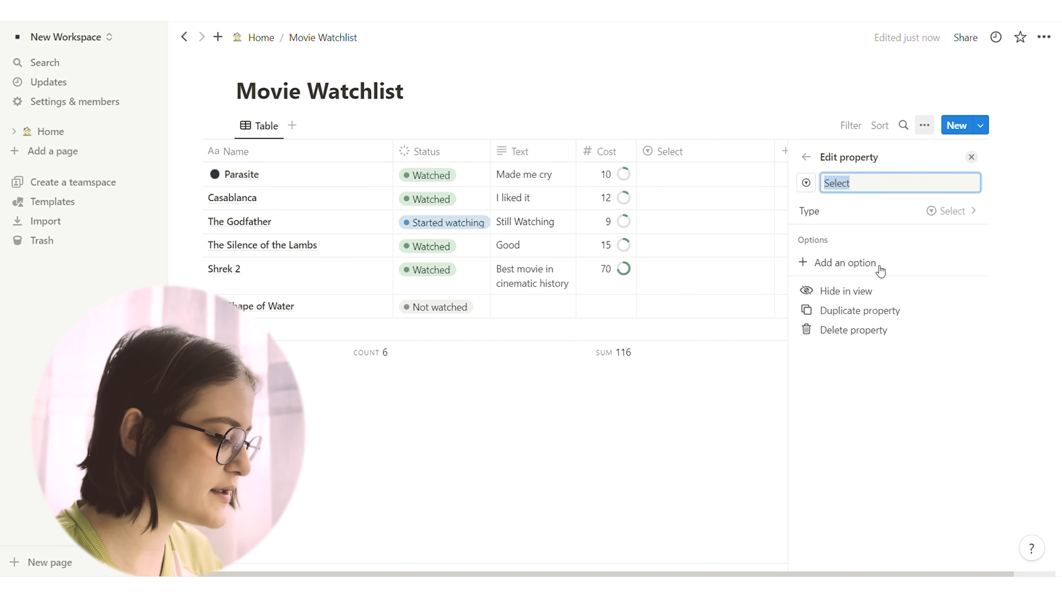
{"action": "type", "text": "Rating"}
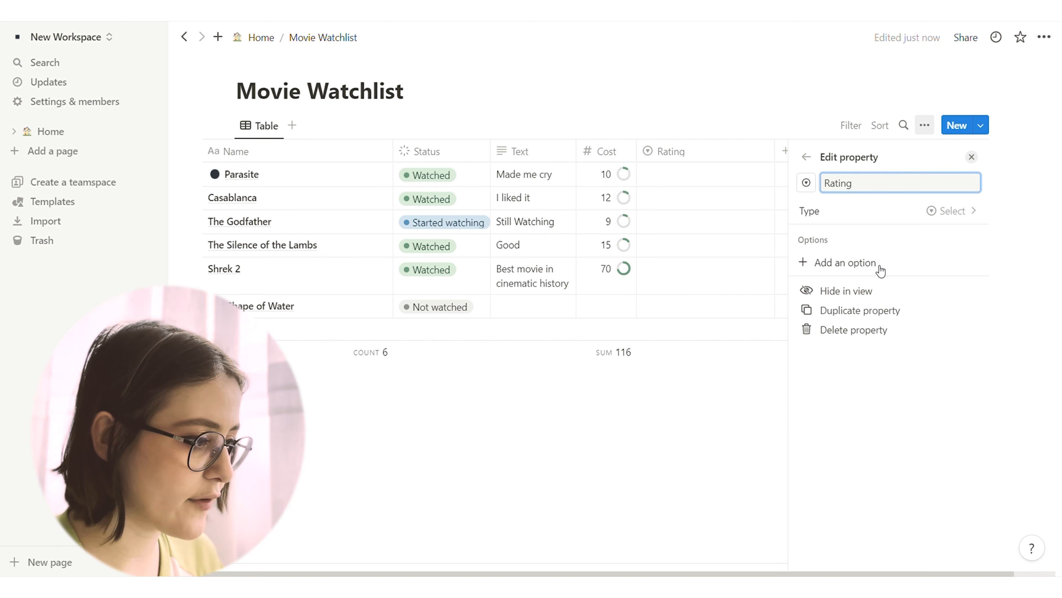
{"action": "left_click", "coordinate": [357, 67]}
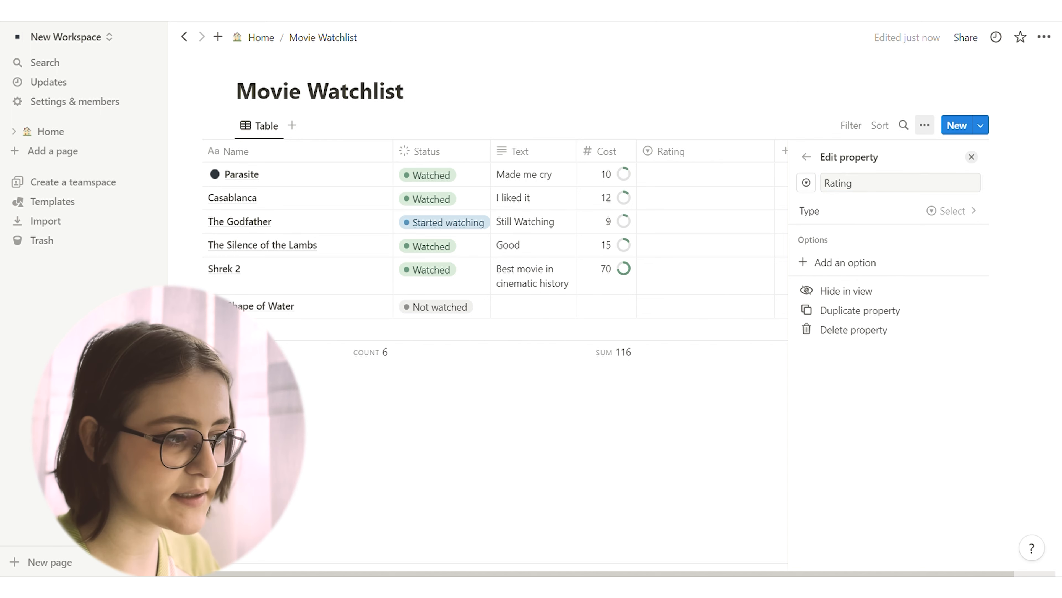
Create yellow star options for Rating and rate the first five movies ★★★★, ★★★, ★★★★, ★★★★ and ★★★★★.
{"action": "left_click", "coordinate": [783, 184]}
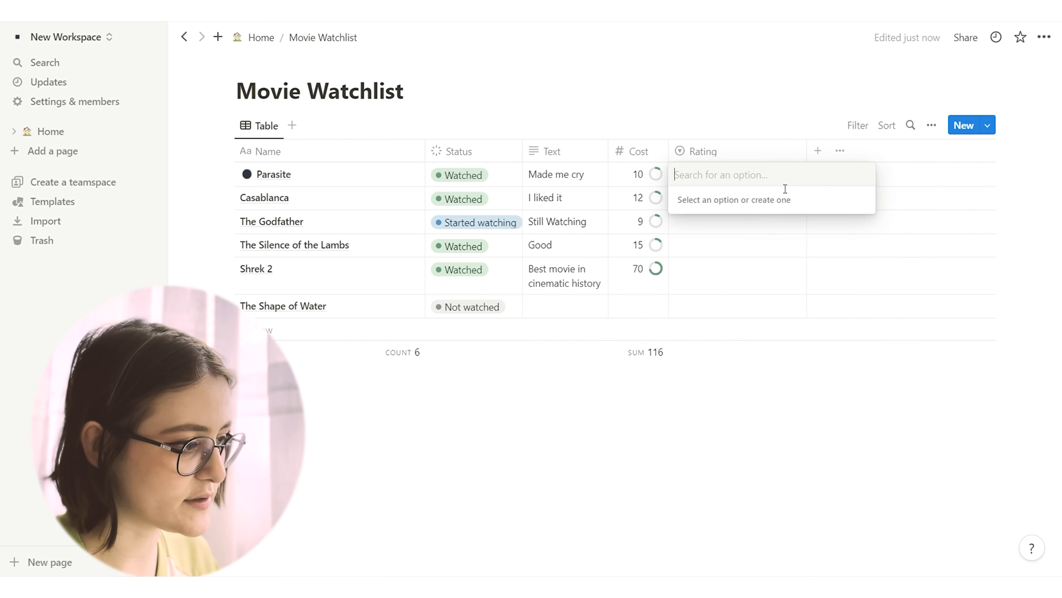
{"action": "type", "text": "★★★★★"}
{"action": "key", "text": "Return"}
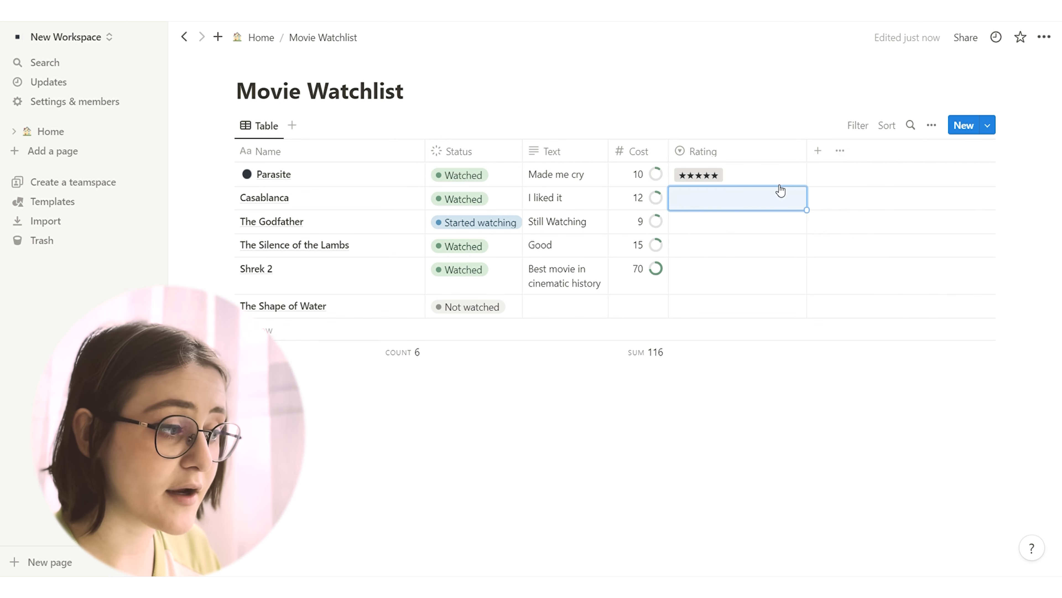
{"action": "left_click", "coordinate": [766, 181]}
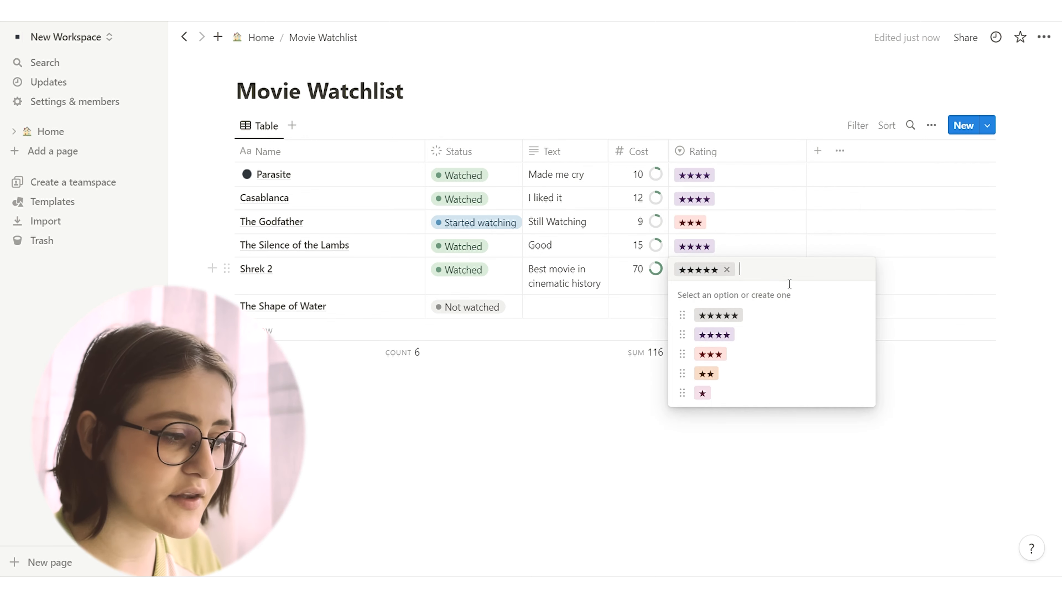
{"action": "left_click", "coordinate": [858, 319]}
{"action": "left_click", "coordinate": [826, 459]}
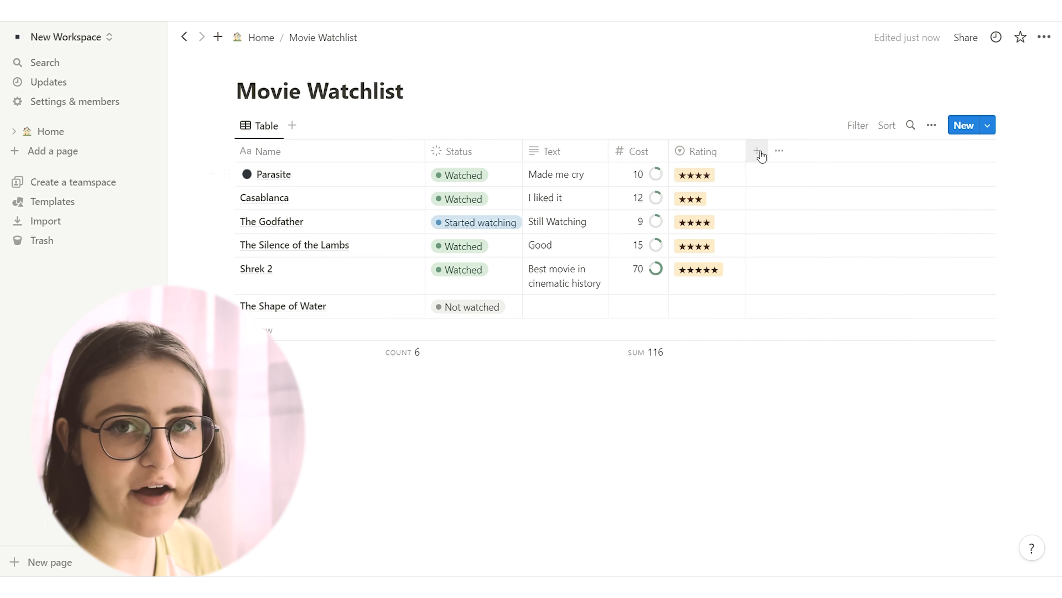
Add a Multi-select property named "Feeling" to the watchlist.
{"action": "left_click", "coordinate": [757, 150]}
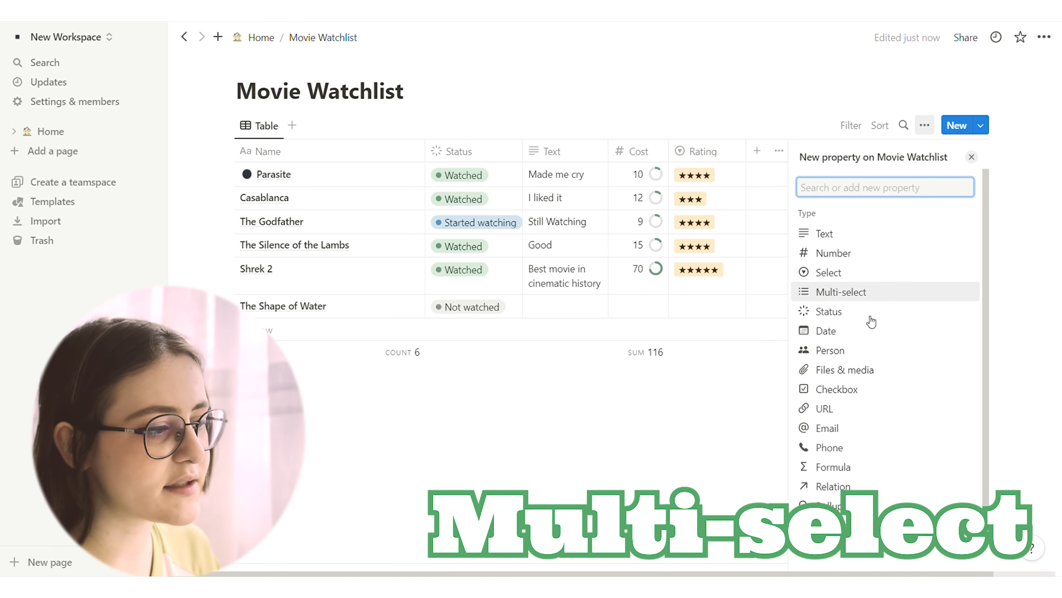
{"action": "left_click", "coordinate": [841, 292]}
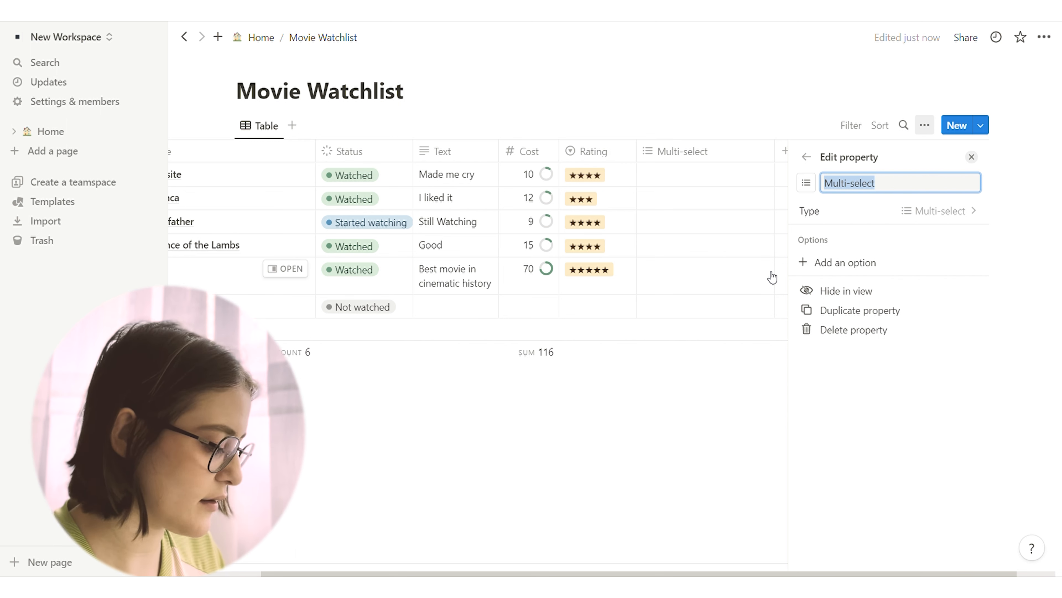
{"action": "type", "text": "Feeling"}
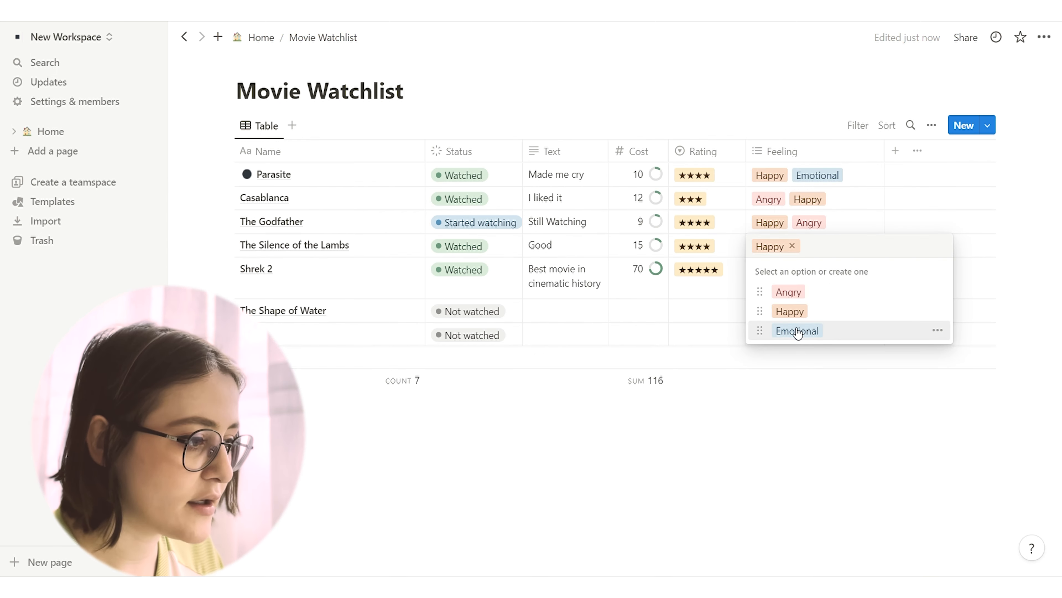
Tag the first five movies with the Feeling options Angry, Happy and Emotional, giving The Silence of the Lambs only Emotional.
{"action": "left_click", "coordinate": [797, 331]}
{"action": "left_click", "coordinate": [792, 245]}
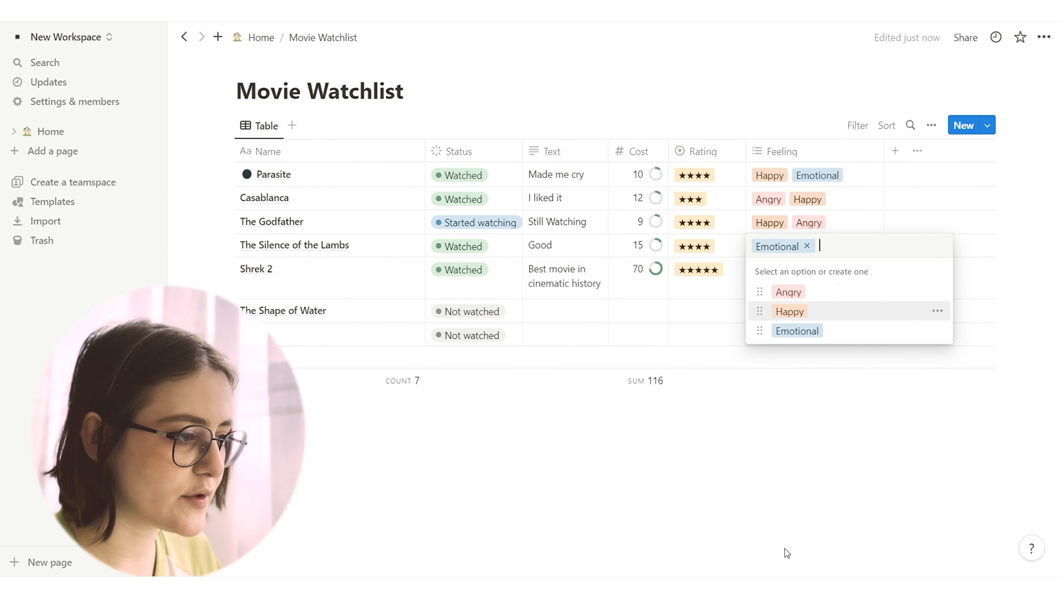
{"action": "left_click", "coordinate": [785, 548]}
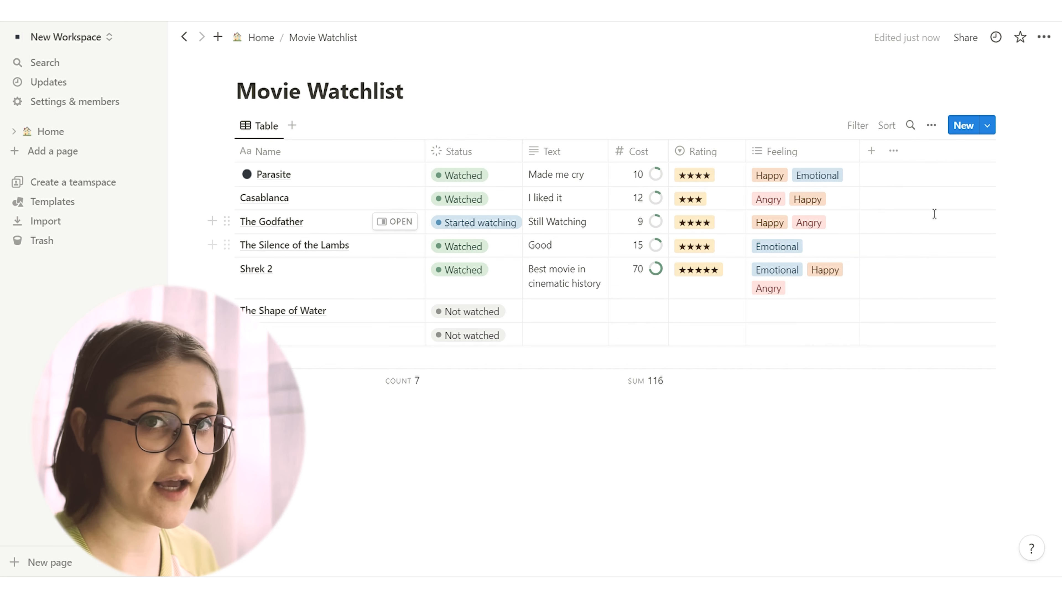
Add a Date property and set the first five movies to January 11, 25, 9, 4 and 1, 2023.
{"action": "left_click", "coordinate": [871, 150]}
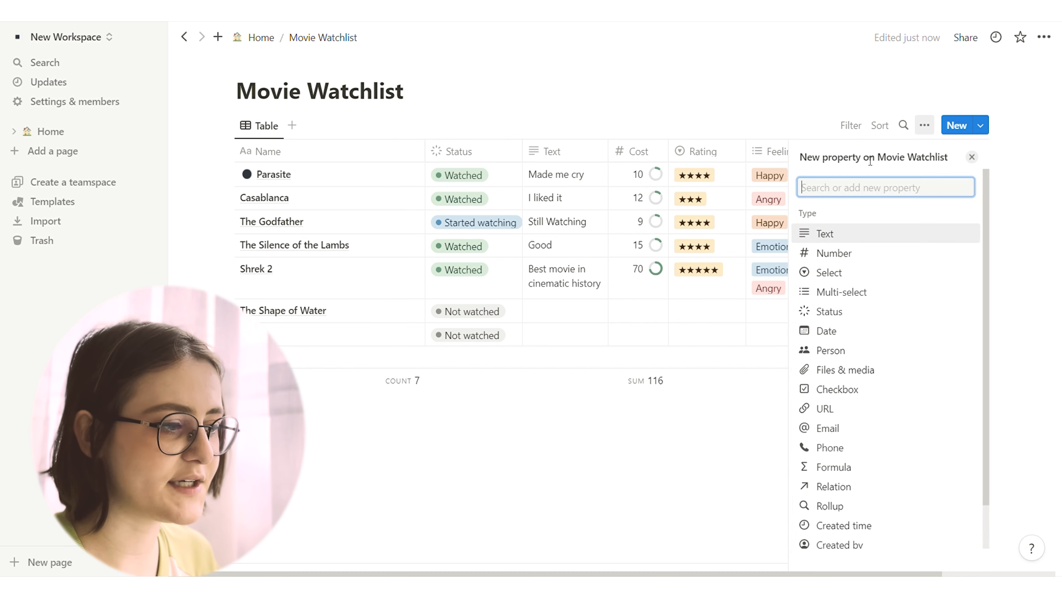
{"action": "left_click", "coordinate": [858, 331]}
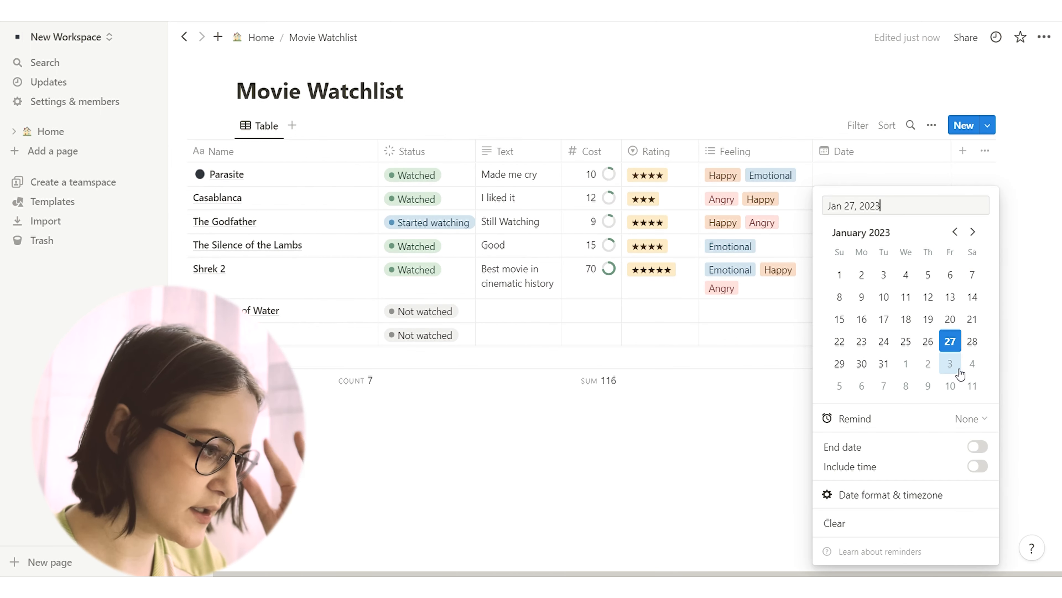
{"action": "left_click", "coordinate": [972, 342]}
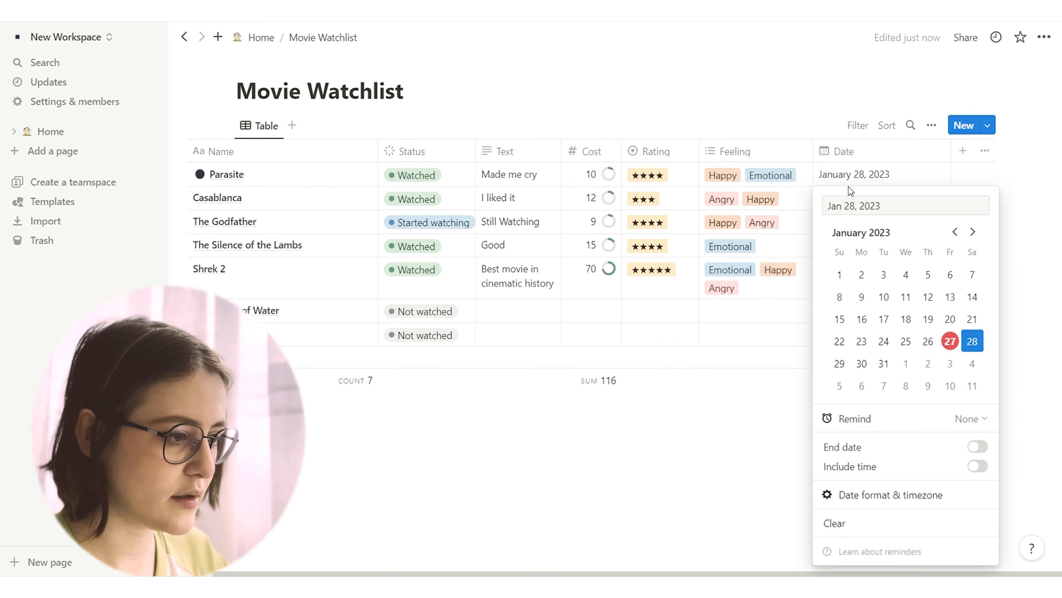
{"action": "left_click", "coordinate": [790, 254]}
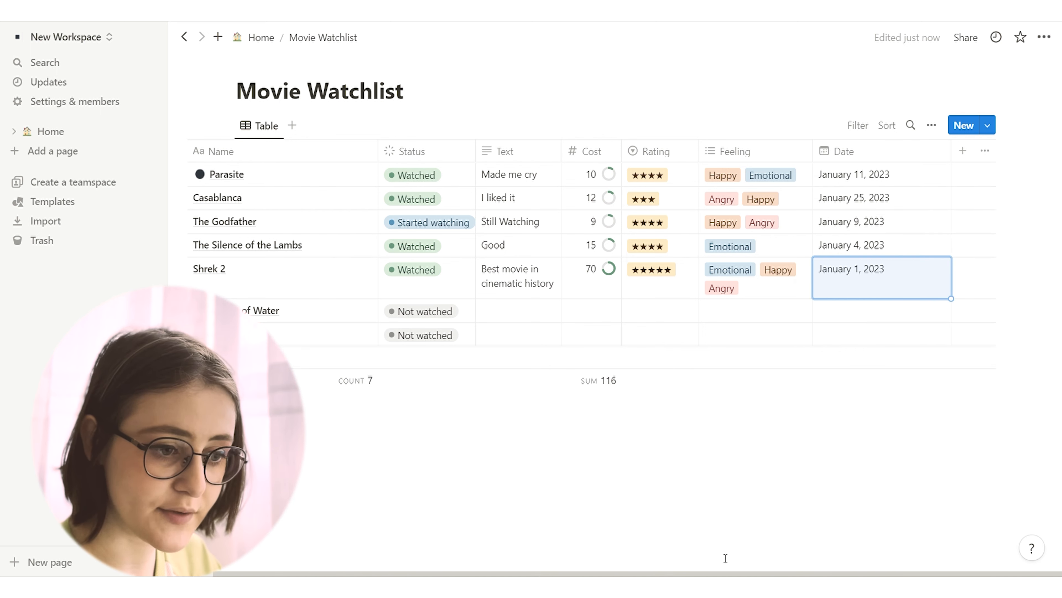
Add a Checkbox property to the watchlist, keeping its default name.
{"action": "left_click", "coordinate": [963, 151]}
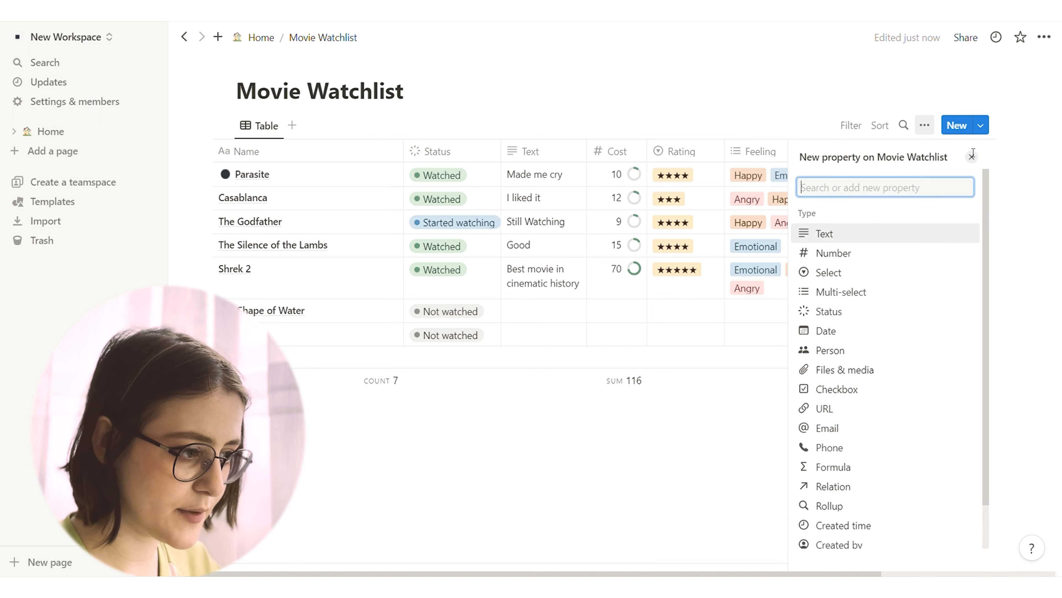
{"action": "left_click", "coordinate": [903, 349]}
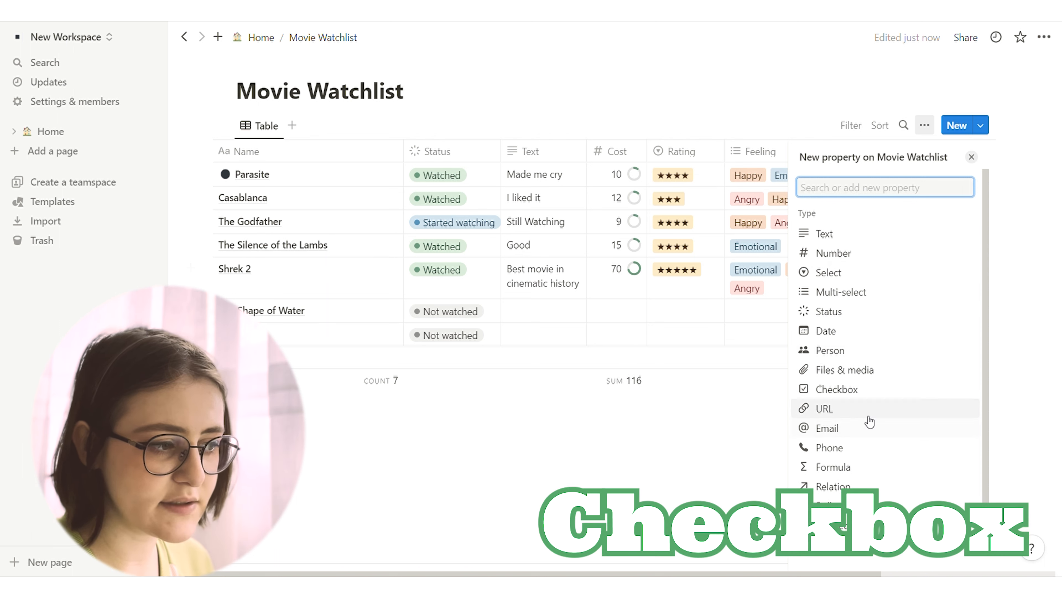
{"action": "left_click", "coordinate": [872, 389]}
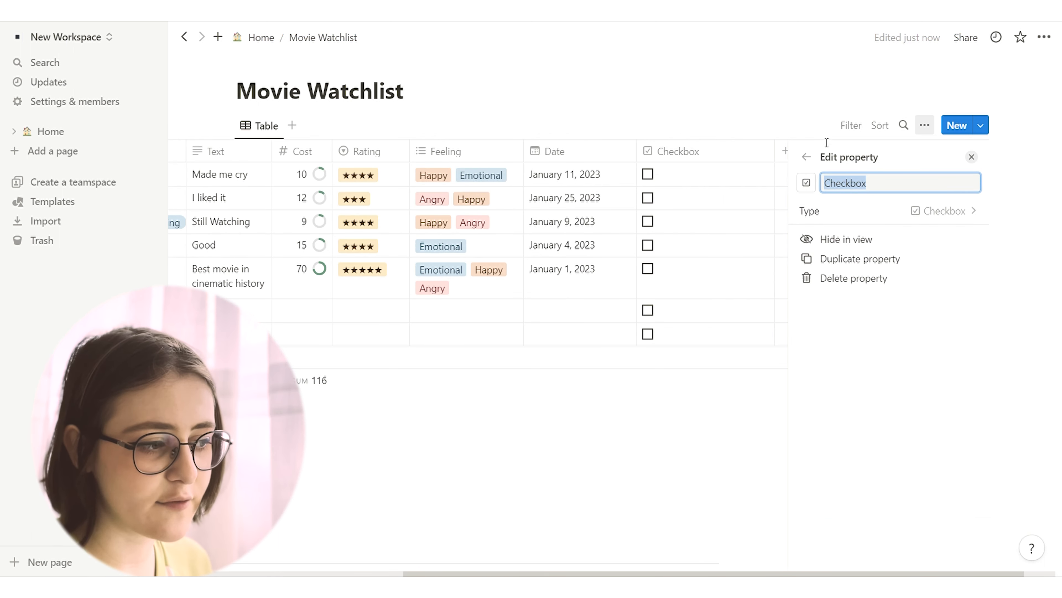
{"action": "left_click", "coordinate": [807, 157]}
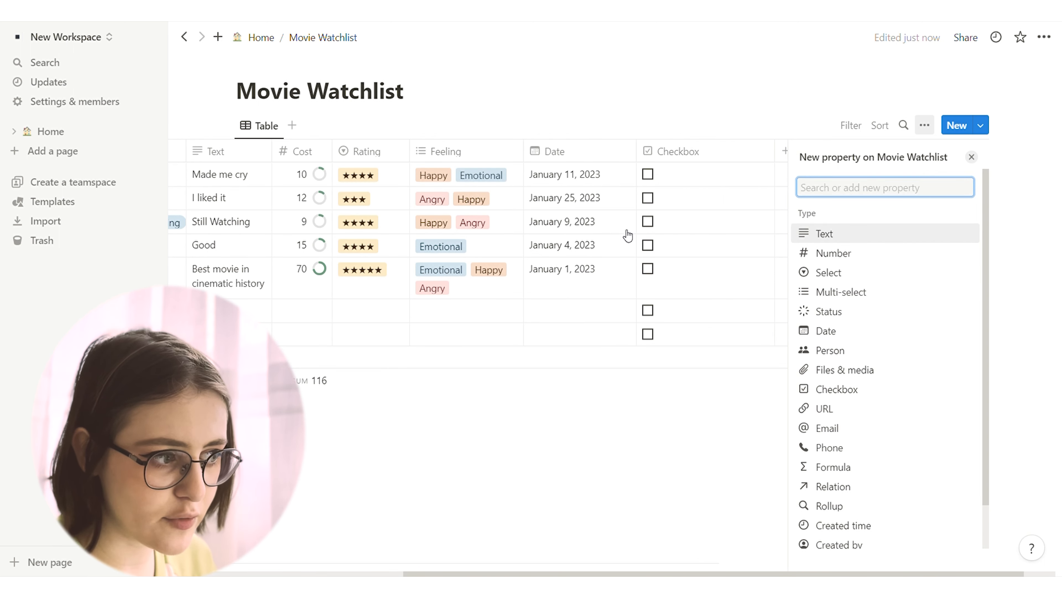
Check the boxes of the first five movies and move the narrowed Checkbox column directly after Name.
{"action": "left_click", "coordinate": [647, 196]}
{"action": "left_click", "coordinate": [647, 174]}
{"action": "left_click", "coordinate": [824, 221]}
{"action": "left_click", "coordinate": [824, 245]}
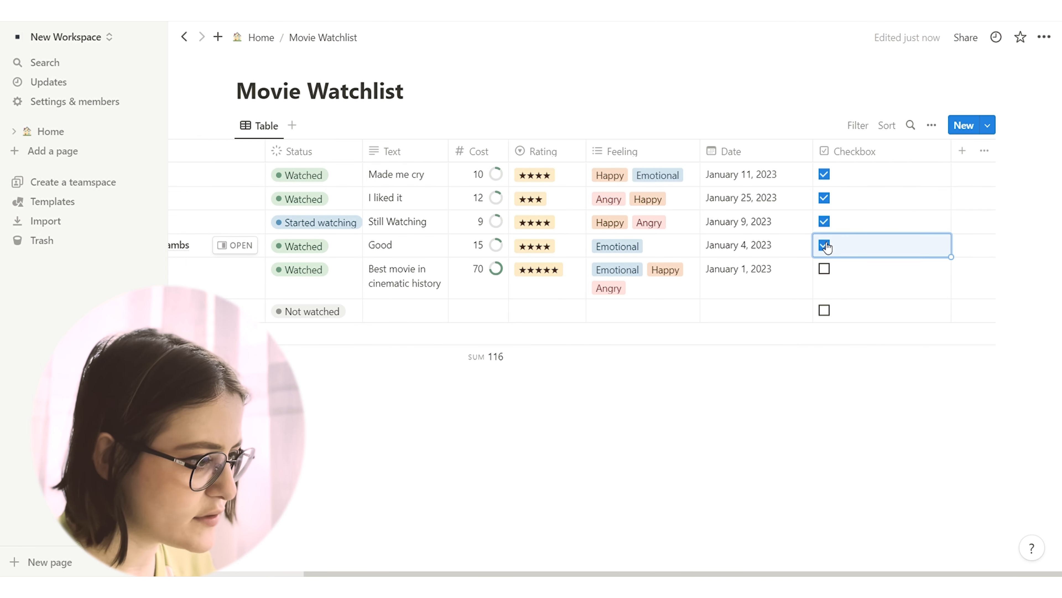
{"action": "left_click", "coordinate": [824, 269]}
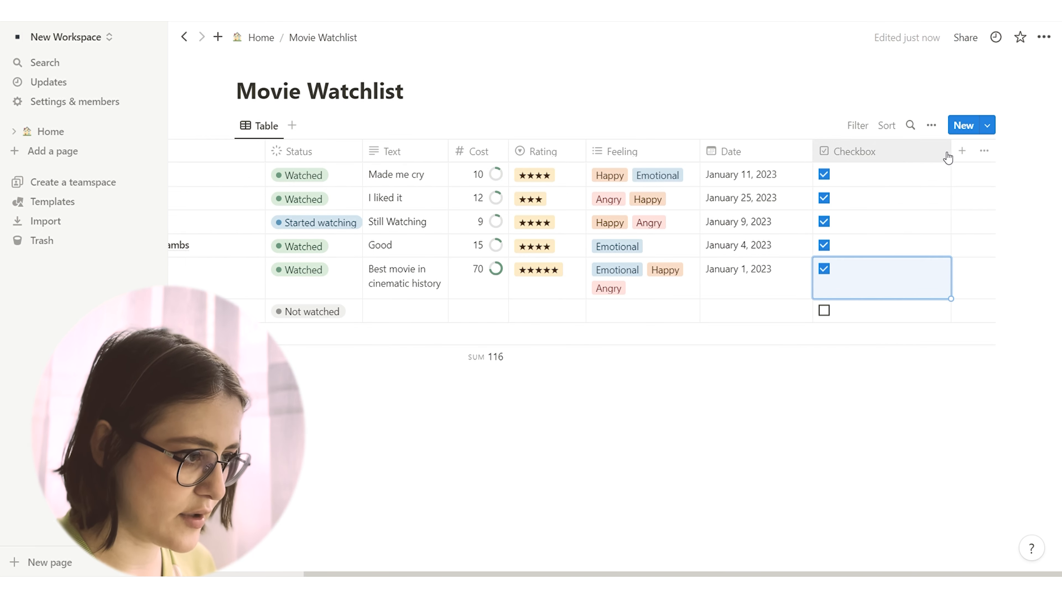
{"action": "left_click_drag", "start_coordinate": [957, 155], "coordinate": [391, 147]}
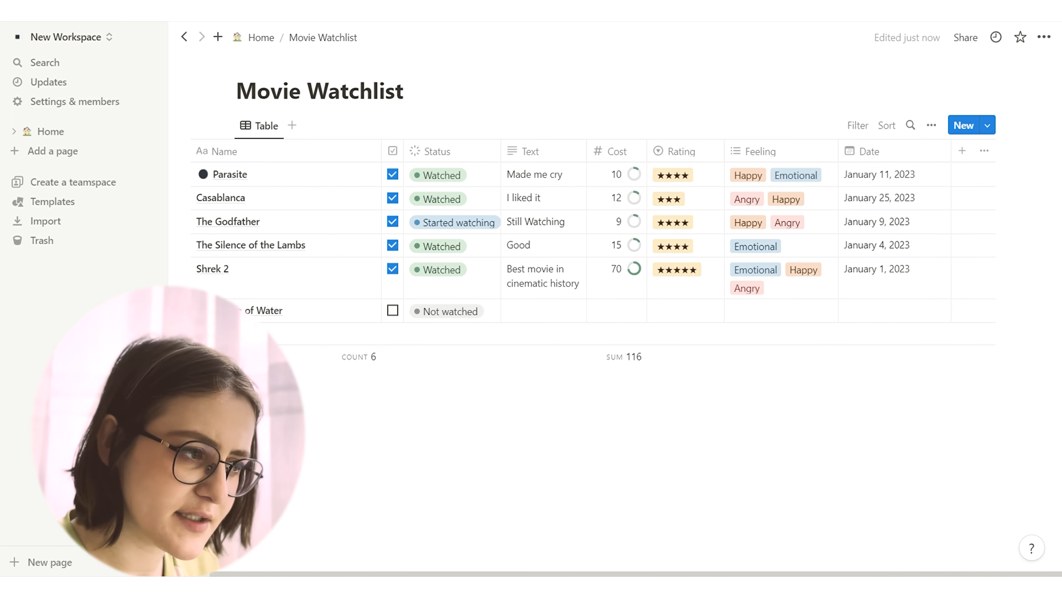
{"action": "left_click", "coordinate": [962, 151]}
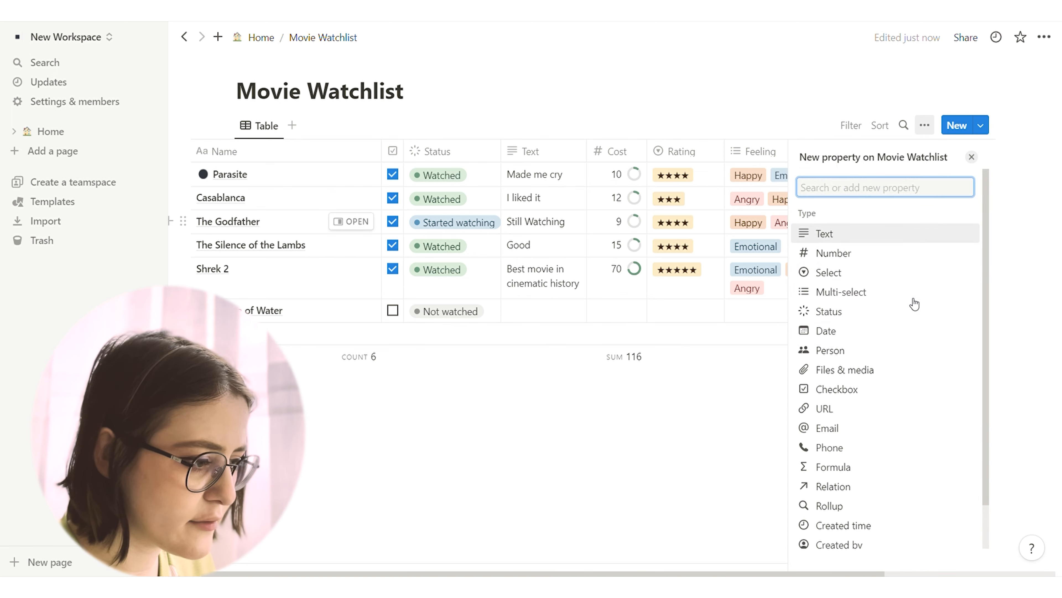
{"action": "scroll", "coordinate": [892, 434], "scroll_direction": "down", "scroll_amount": 2}
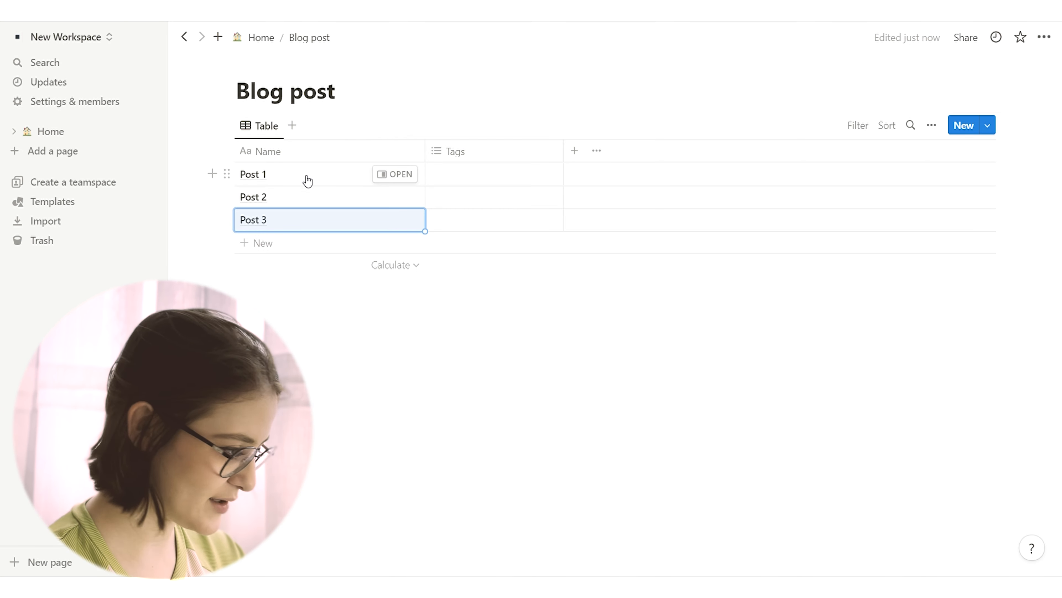
Add a relation property to the Blog post database linking to Movie Watchlist, with the relation also shown on Movie Watchlist.
{"action": "mouse_move", "coordinate": [396, 198]}
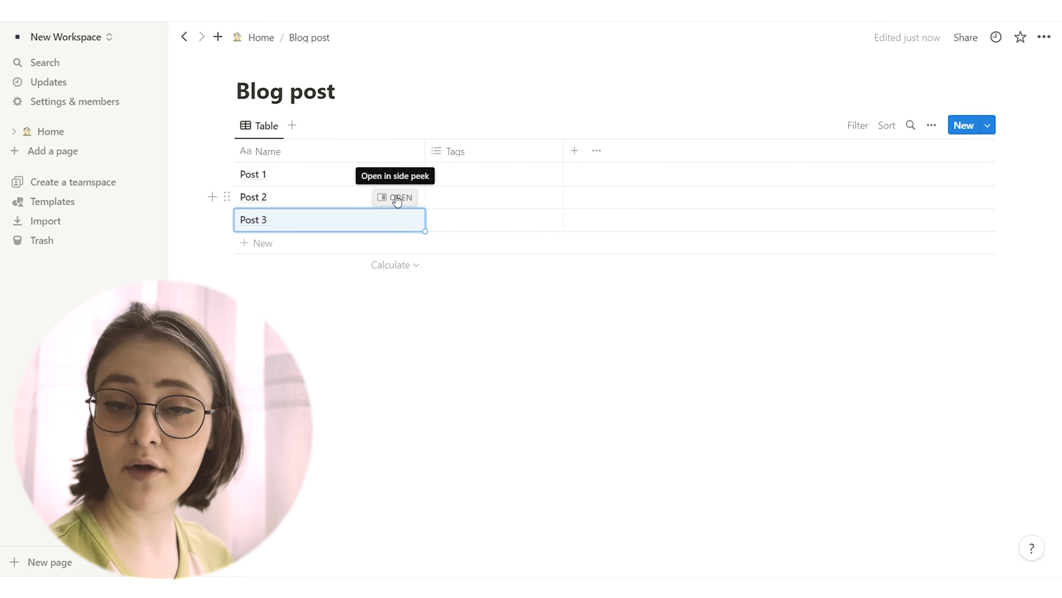
{"action": "left_click", "coordinate": [574, 151]}
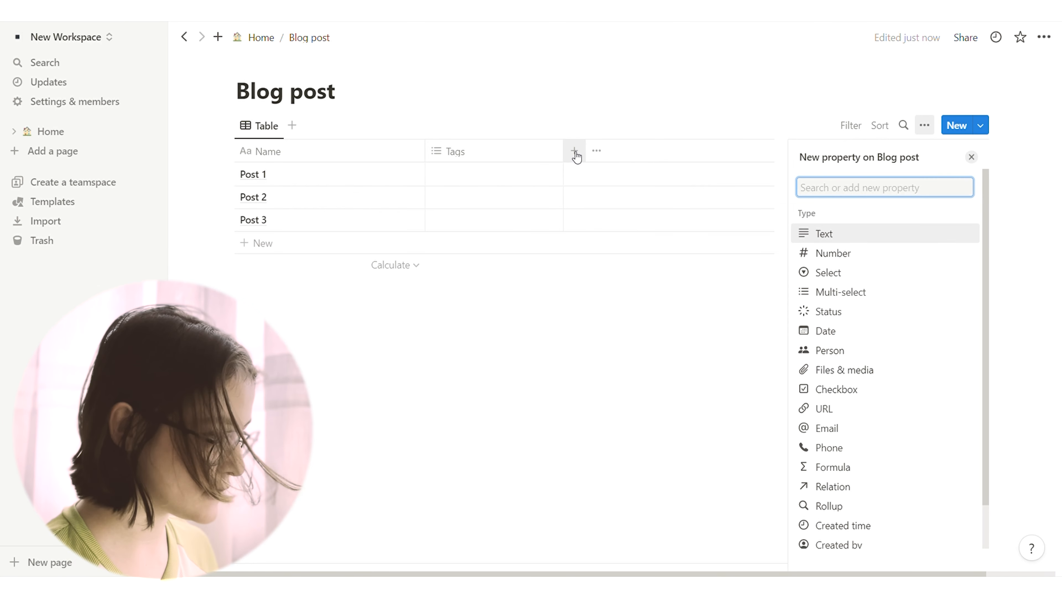
{"action": "left_click", "coordinate": [865, 496]}
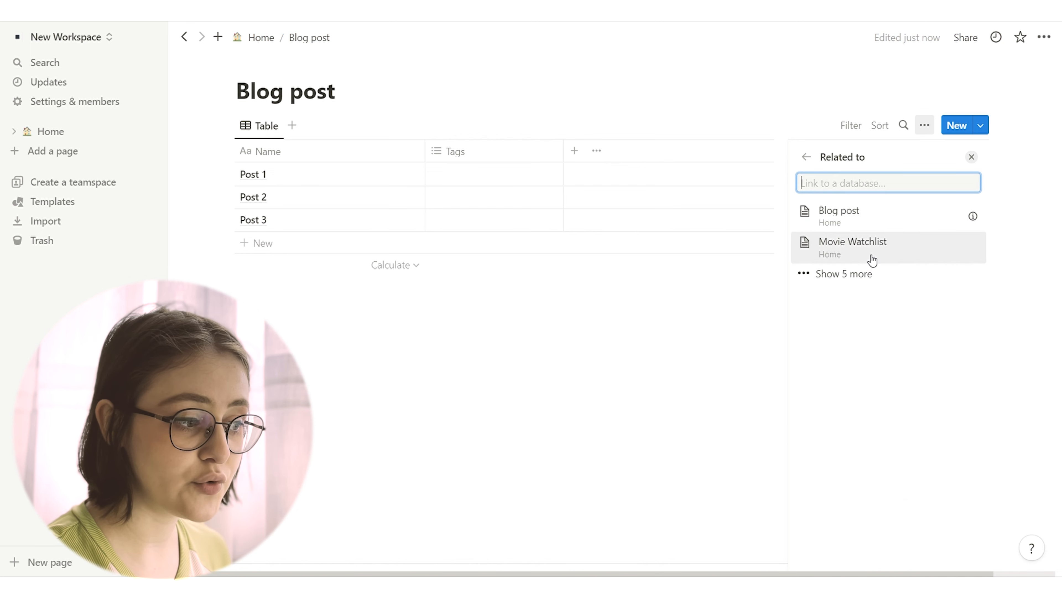
{"action": "left_click", "coordinate": [872, 263]}
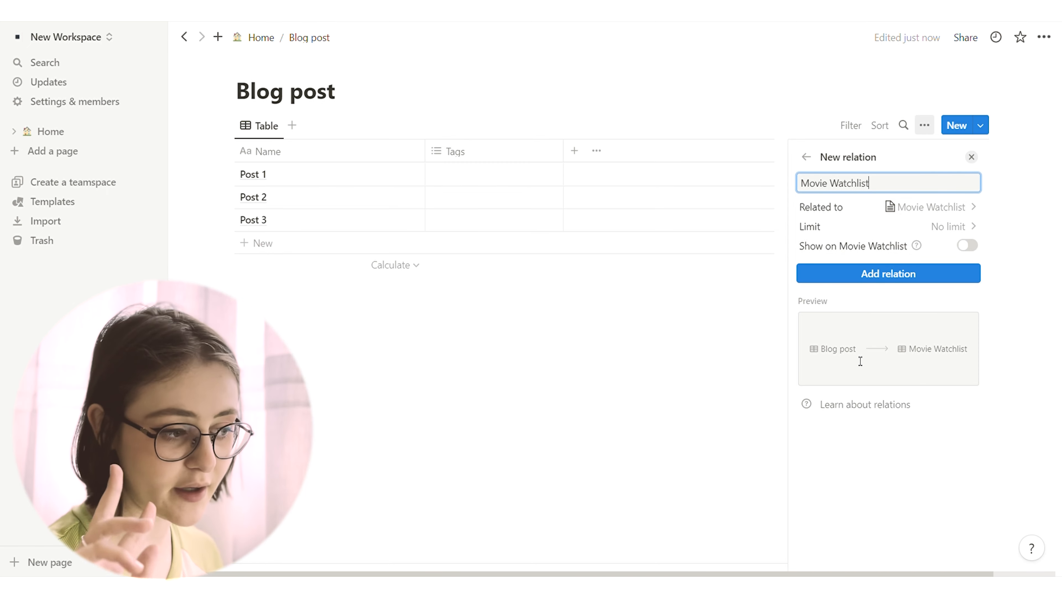
{"action": "left_click", "coordinate": [979, 247]}
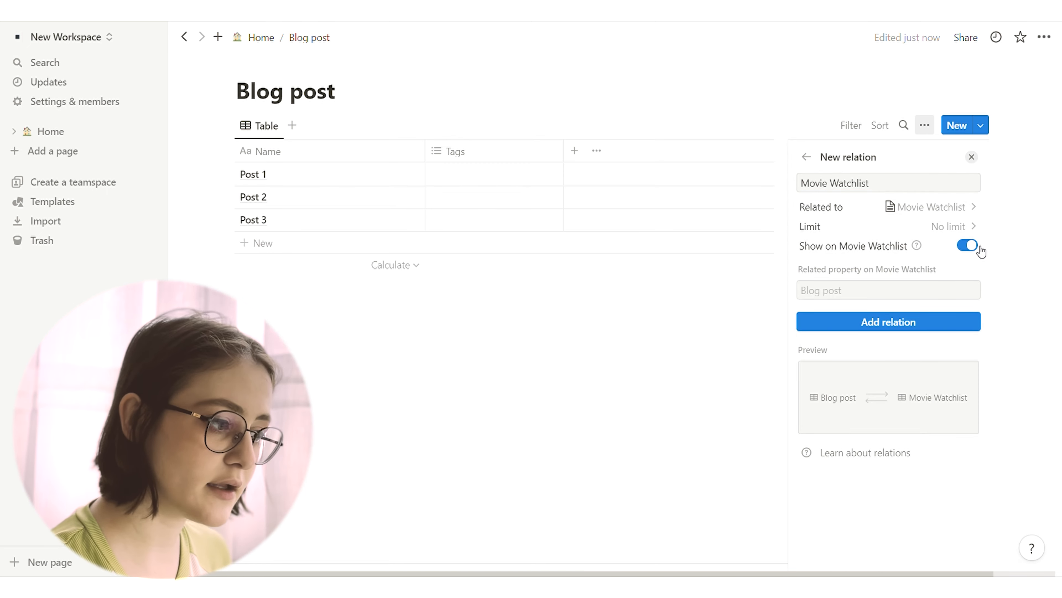
{"action": "left_click", "coordinate": [896, 323]}
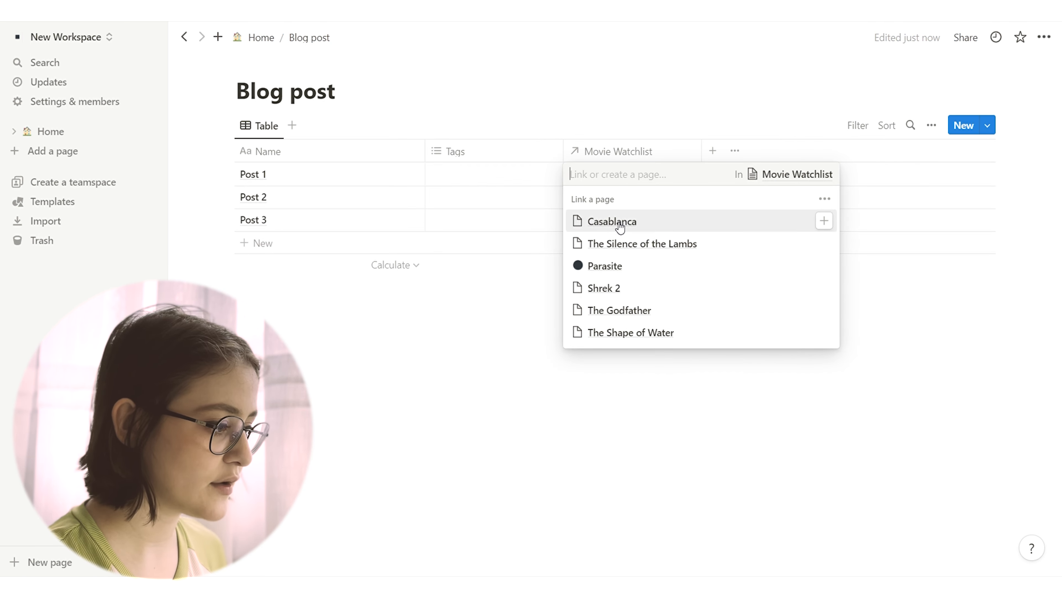
Link Casablanca and Parasite to Post 1 in the Movie Watchlist relation.
{"action": "left_click", "coordinate": [621, 224]}
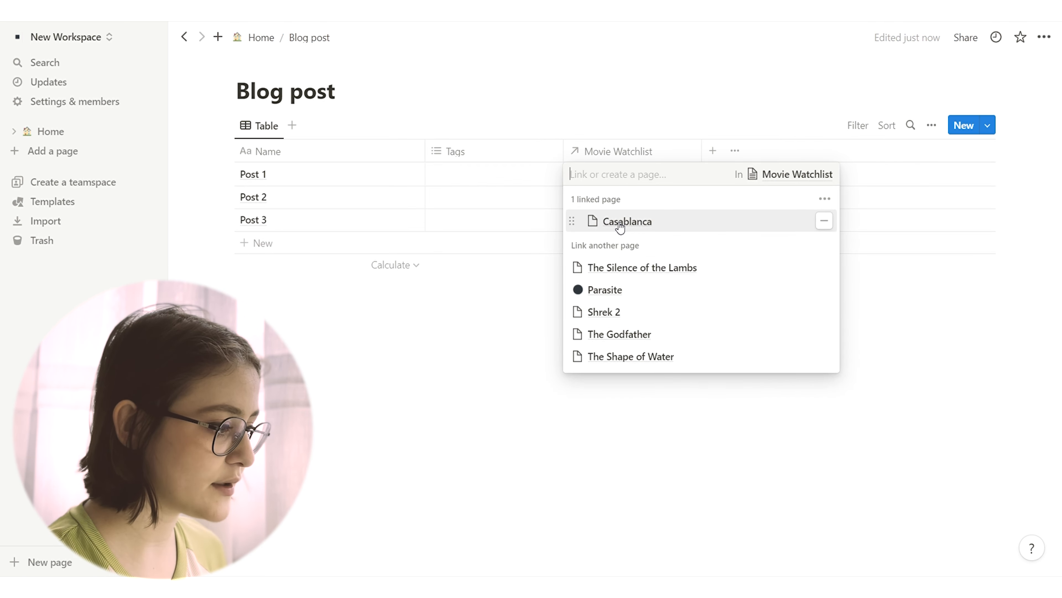
{"action": "left_click", "coordinate": [635, 289]}
{"action": "left_click", "coordinate": [510, 405]}
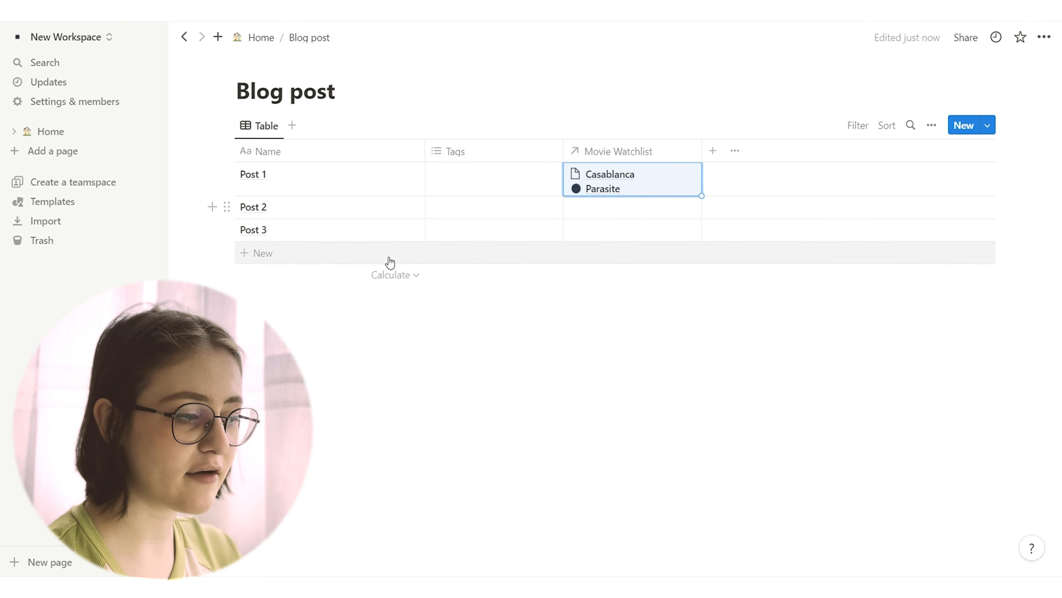
Open the Movie Watchlist database and examine its Blog post relation column.
{"action": "left_click", "coordinate": [288, 336]}
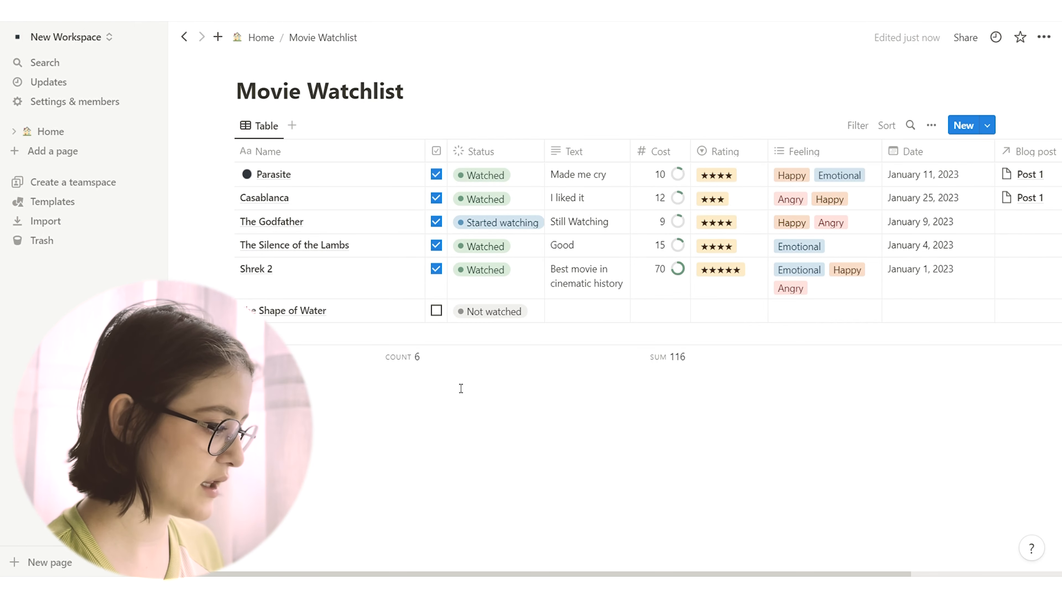
{"action": "scroll", "coordinate": [920, 268], "scroll_direction": "right", "scroll_amount": 5}
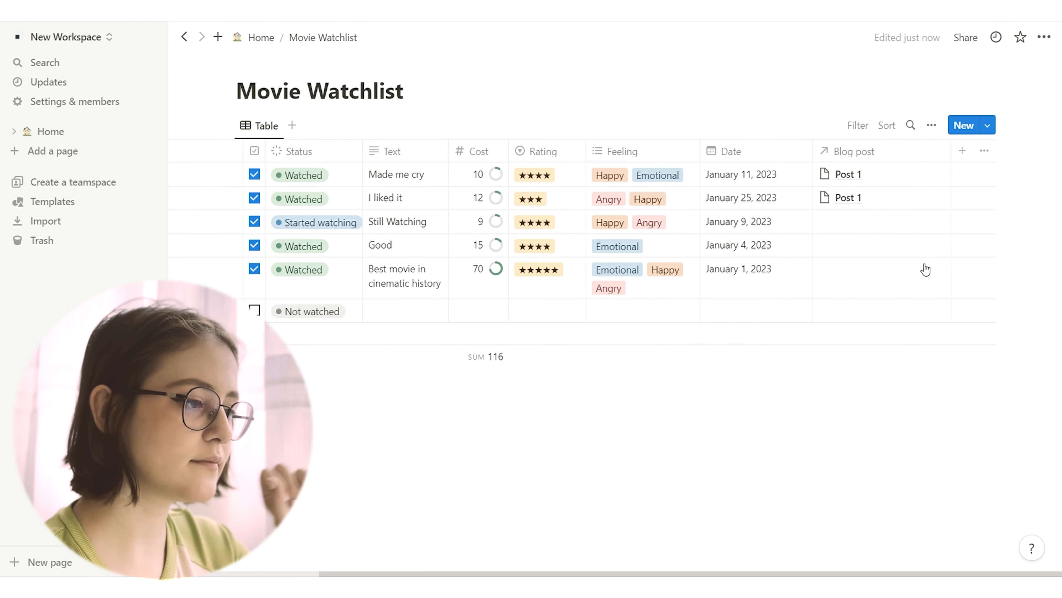
{"action": "scroll", "coordinate": [925, 270], "scroll_direction": "left", "scroll_amount": 5}
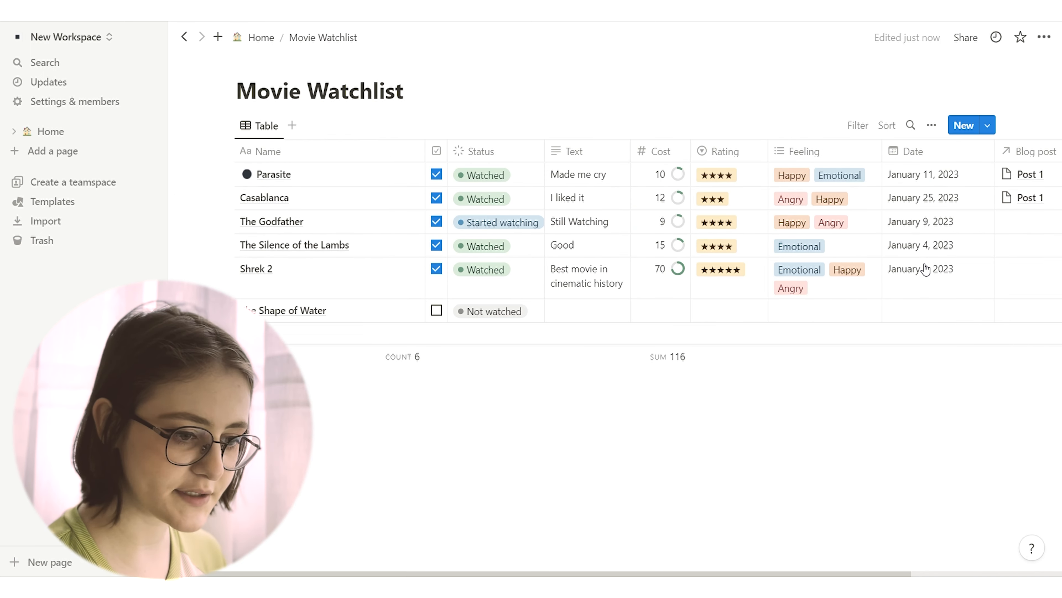
{"action": "scroll", "coordinate": [926, 270], "scroll_direction": "right", "scroll_amount": 5}
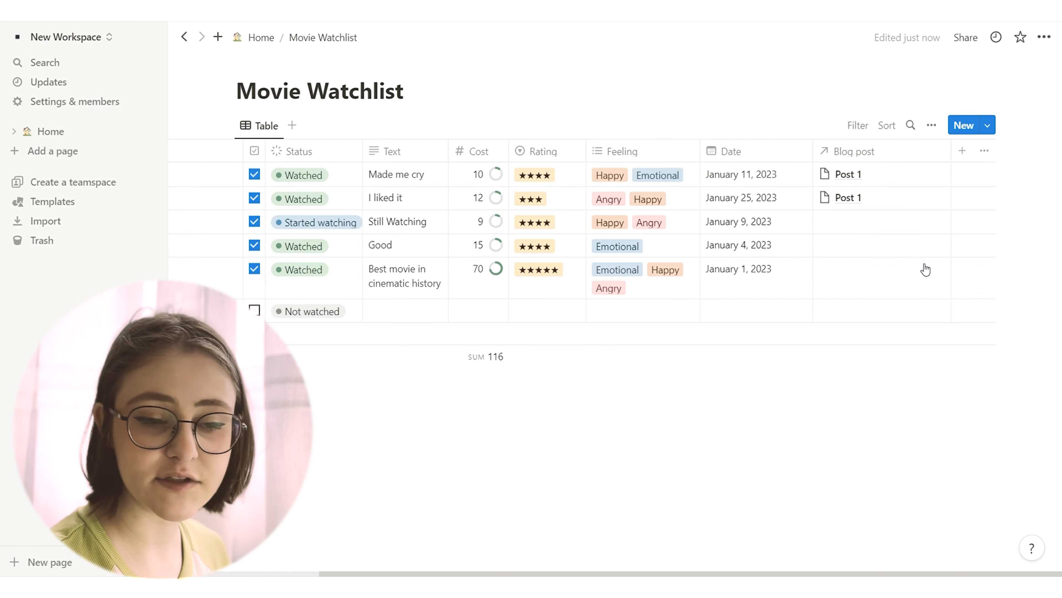
{"action": "scroll", "coordinate": [925, 270], "scroll_direction": "left", "scroll_amount": 5}
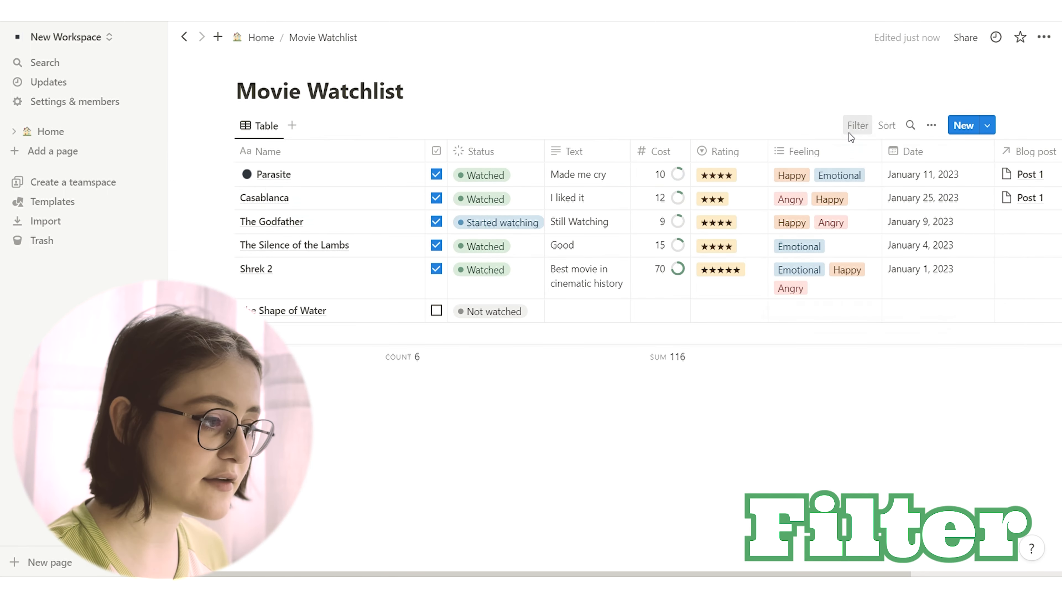
Filter the Movie Watchlist by Status so only the Complete group, Watched, is included.
{"action": "left_click", "coordinate": [849, 132]}
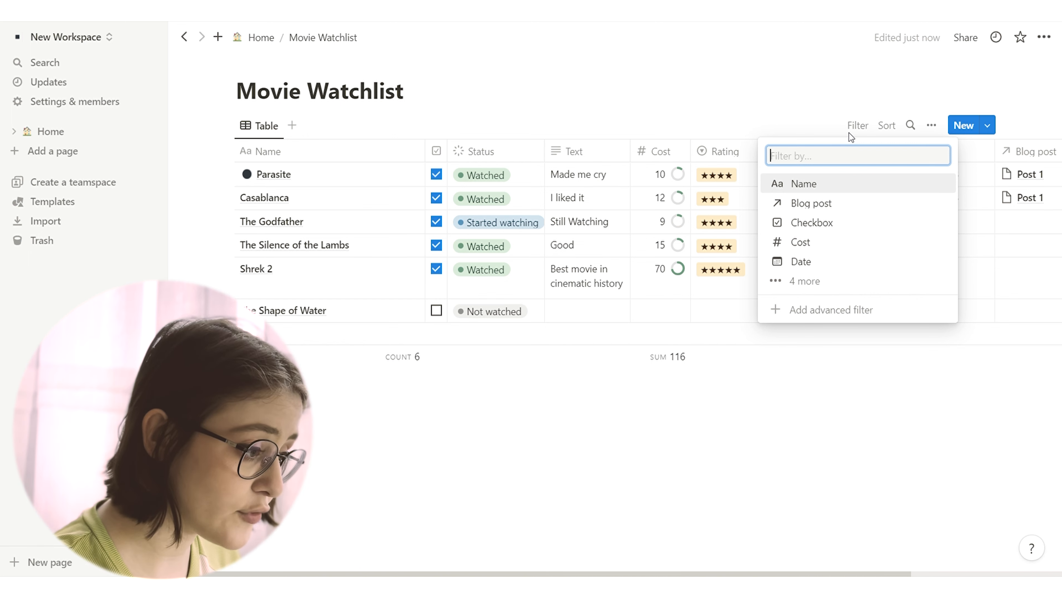
{"action": "left_click", "coordinate": [804, 281]}
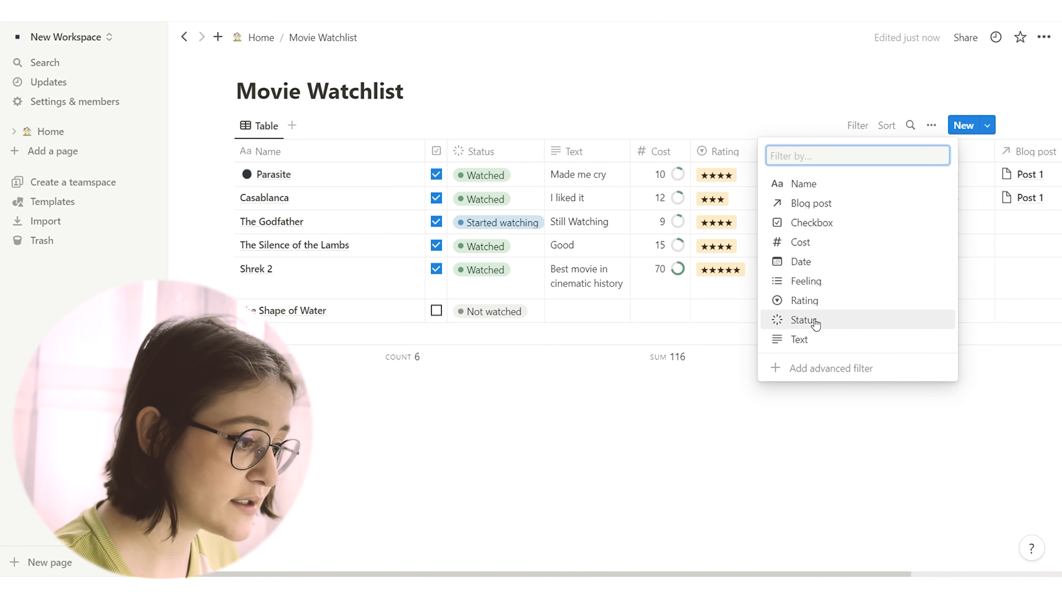
{"action": "left_click", "coordinate": [815, 321]}
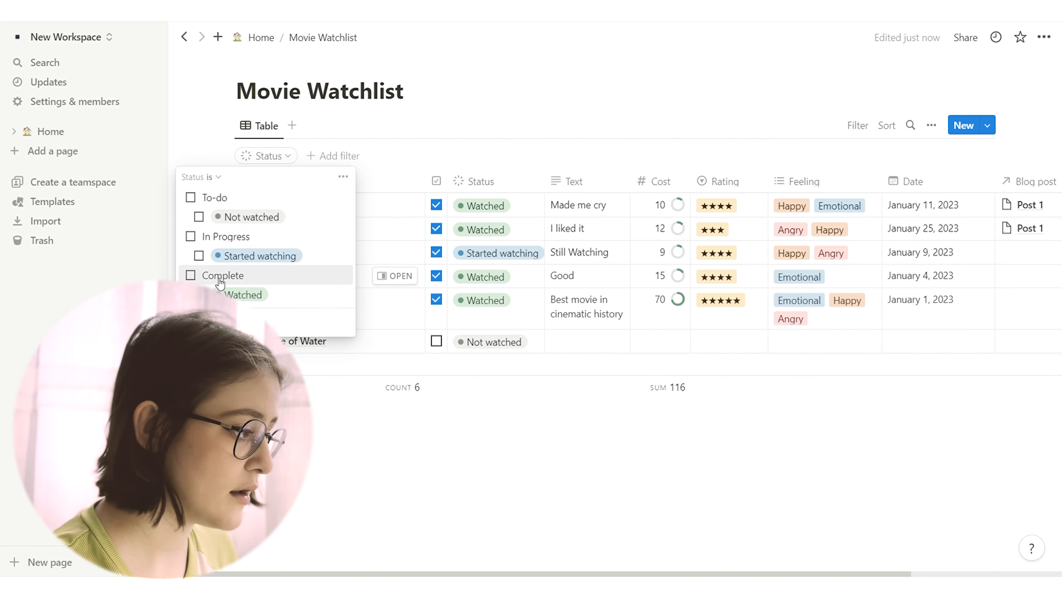
{"action": "left_click", "coordinate": [243, 295]}
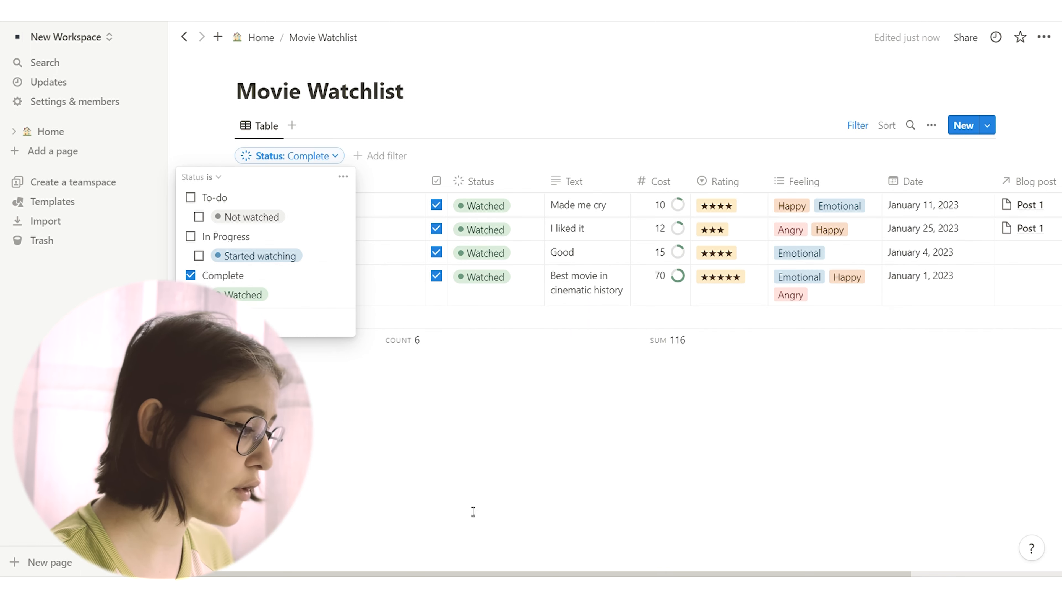
{"action": "left_click", "coordinate": [528, 540]}
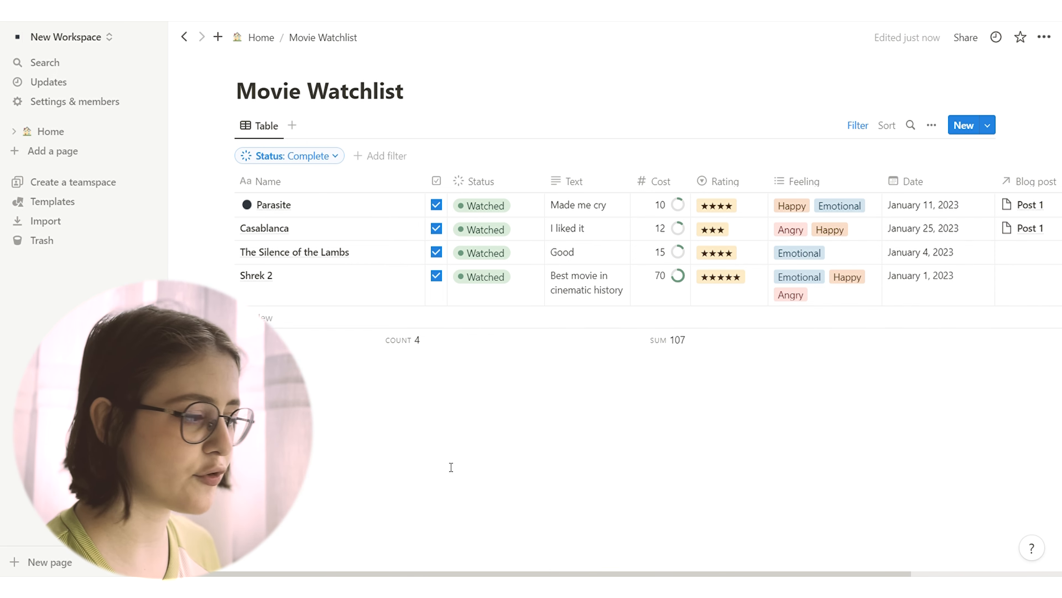
Clear the Complete option from the Status filter, leaving the filter without any selected status.
{"action": "left_click", "coordinate": [339, 158]}
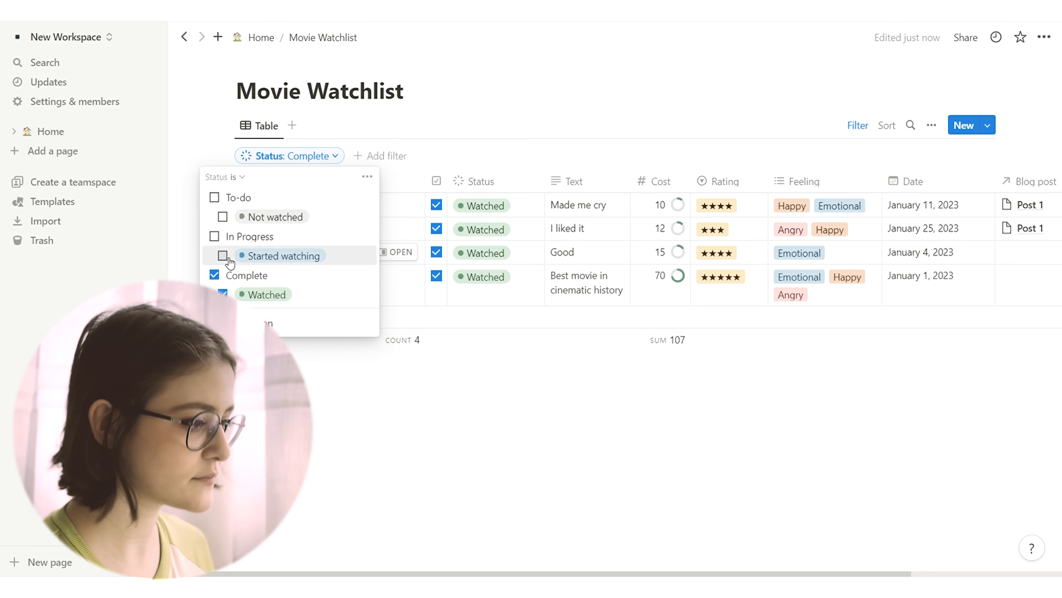
{"action": "left_click", "coordinate": [214, 275]}
{"action": "left_click", "coordinate": [393, 387]}
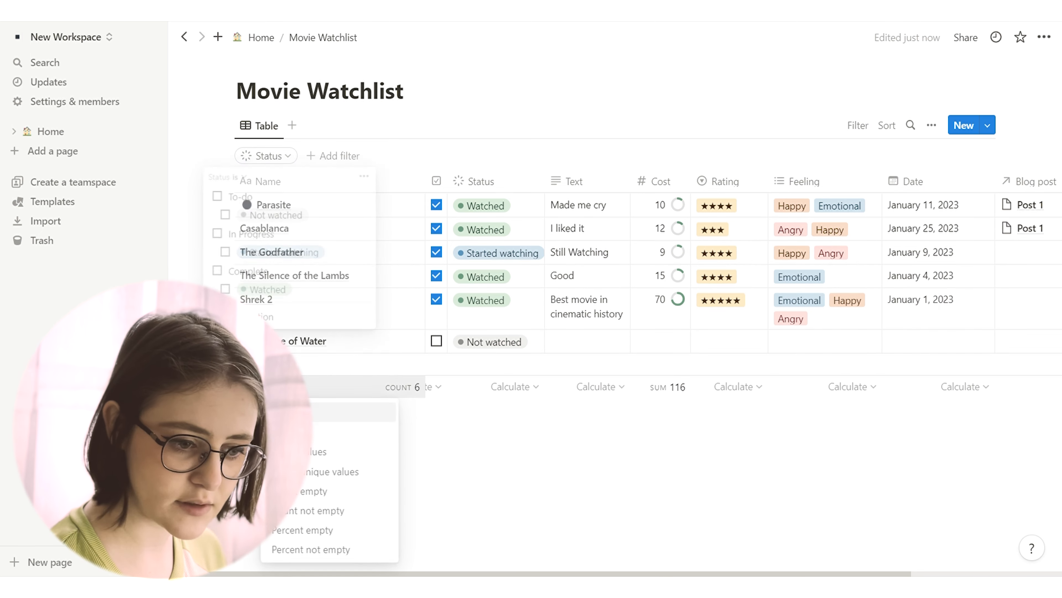
{"action": "left_click", "coordinate": [821, 499]}
Sort the movies by Date in descending order.
{"action": "left_click", "coordinate": [886, 125]}
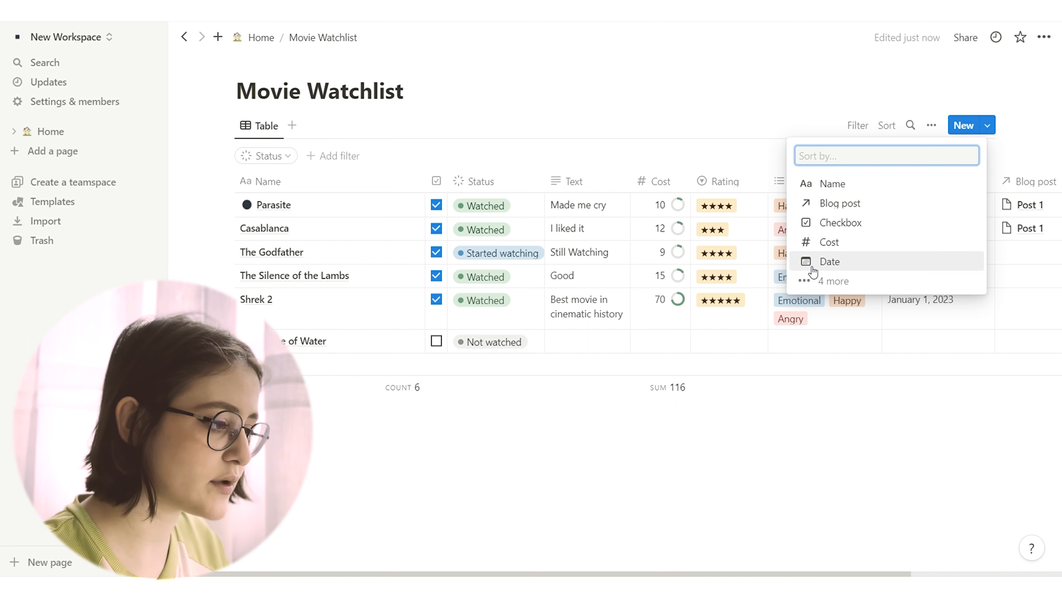
{"action": "left_click", "coordinate": [830, 261]}
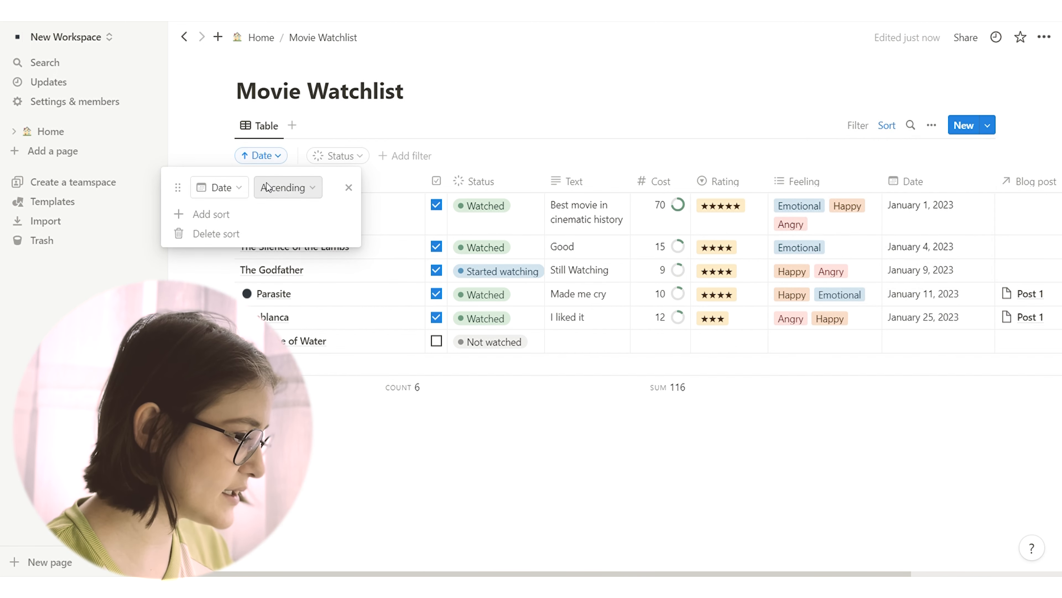
{"action": "left_click", "coordinate": [278, 187]}
{"action": "left_click", "coordinate": [268, 232]}
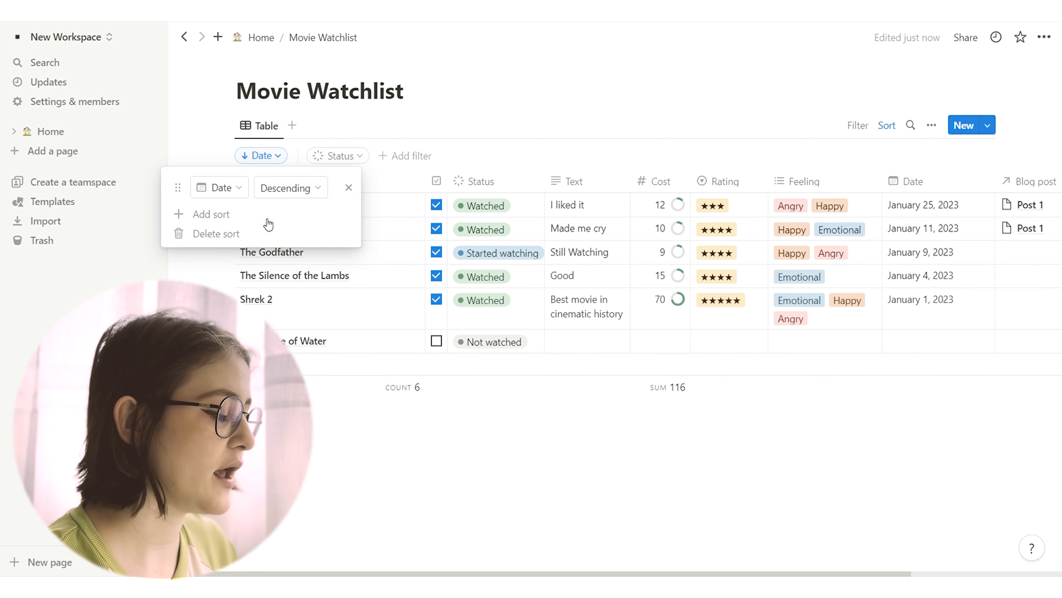
Replace the Date sort with a Status sort in descending order.
{"action": "left_click", "coordinate": [273, 190]}
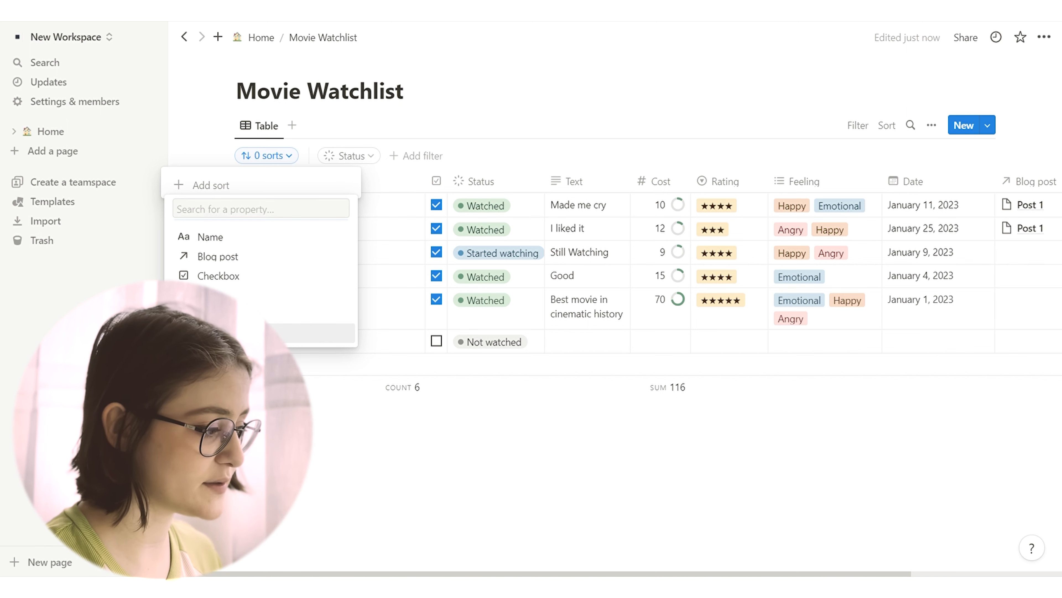
{"action": "left_click", "coordinate": [225, 334]}
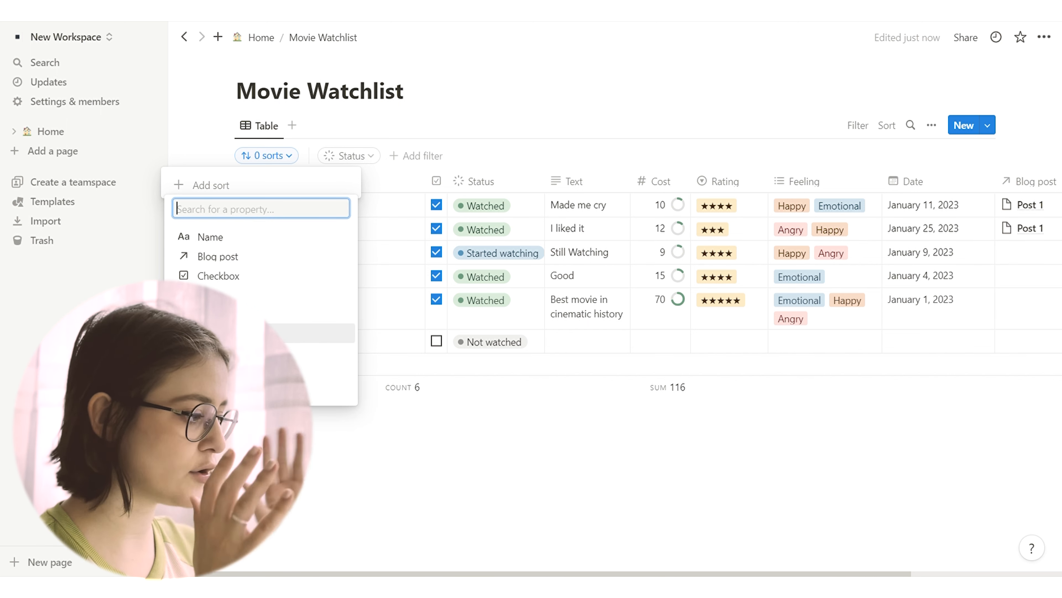
{"action": "left_click", "coordinate": [234, 372]}
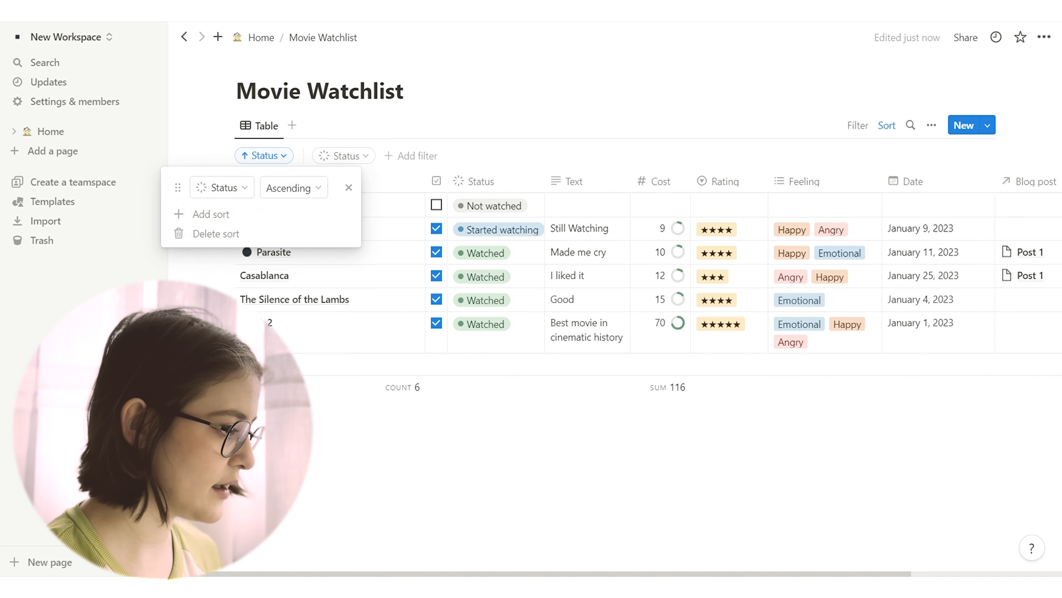
{"action": "left_click", "coordinate": [291, 188]}
{"action": "left_click", "coordinate": [268, 233]}
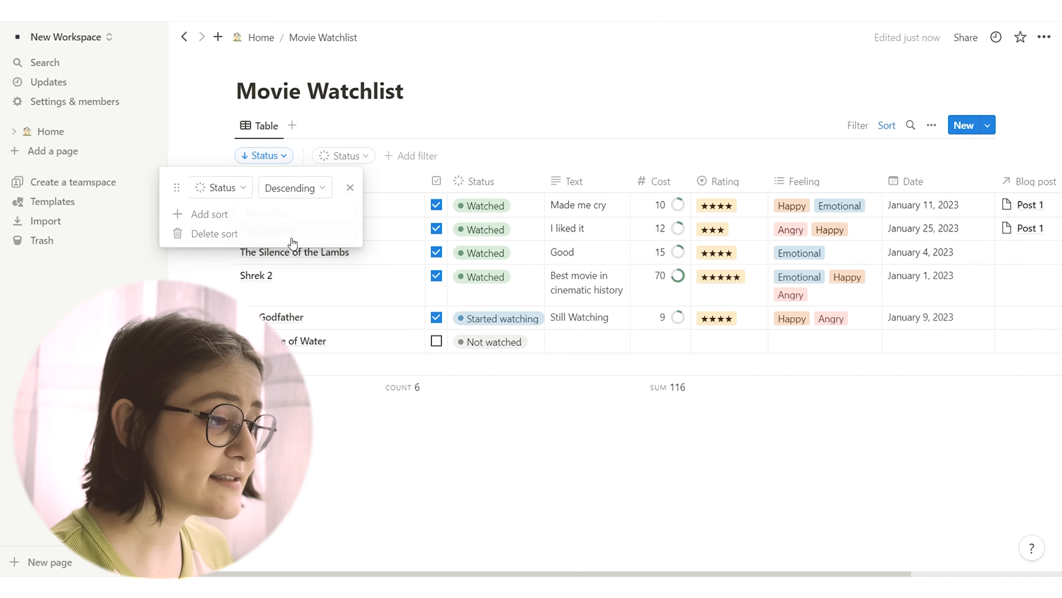
{"action": "left_click", "coordinate": [294, 155]}
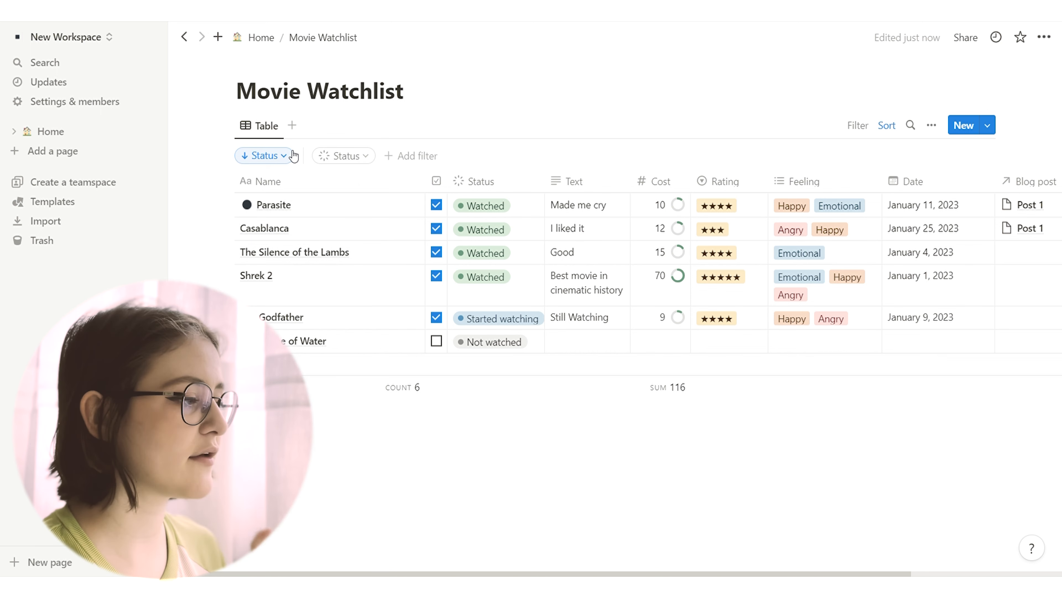
Add Rating as a second sort in ascending order beneath the Status sort.
{"action": "left_click", "coordinate": [295, 161]}
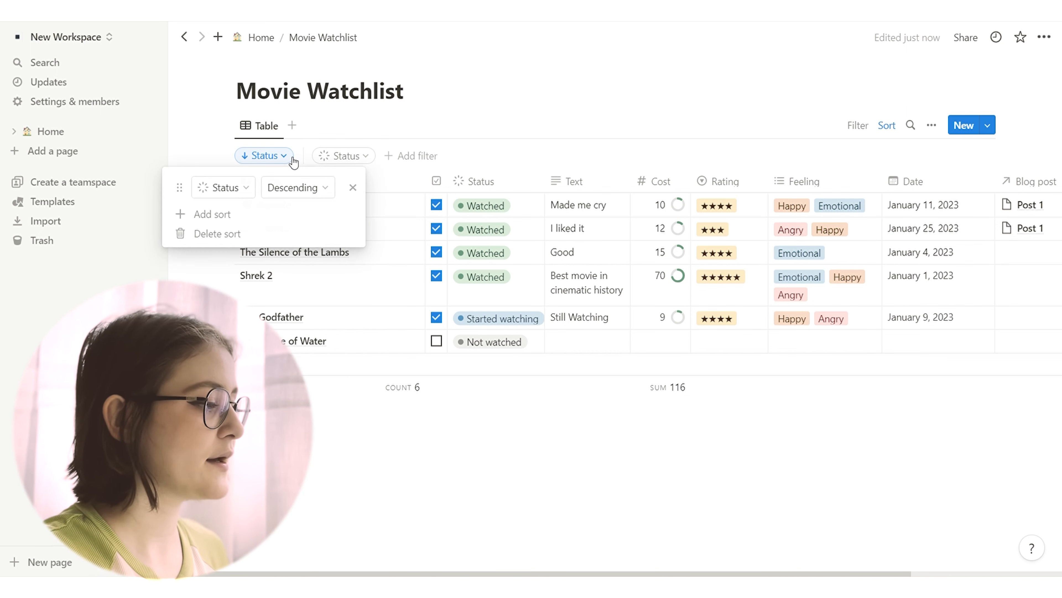
{"action": "left_click", "coordinate": [254, 220]}
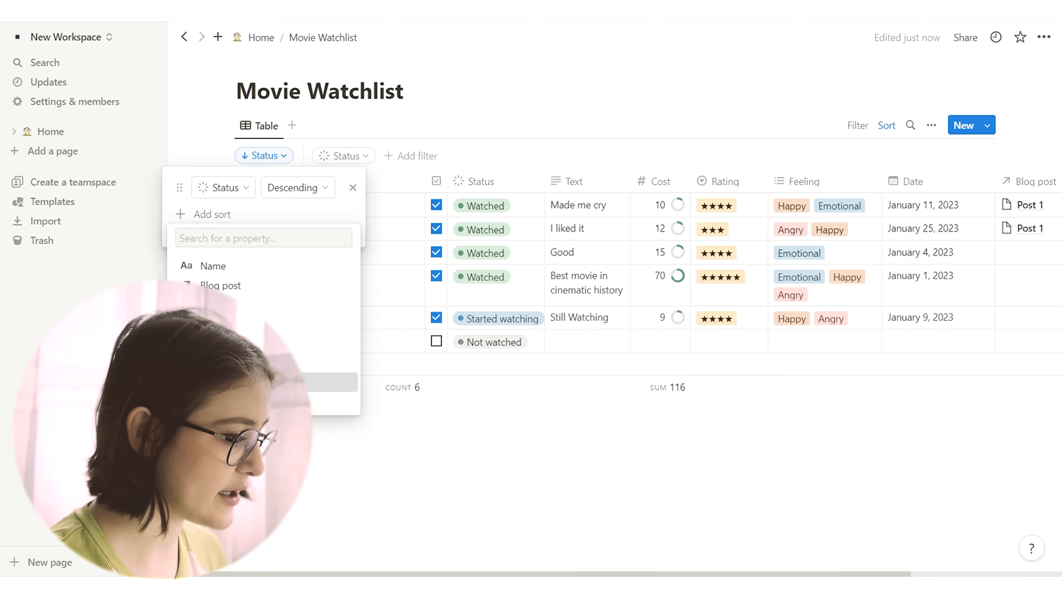
{"action": "left_click", "coordinate": [326, 362]}
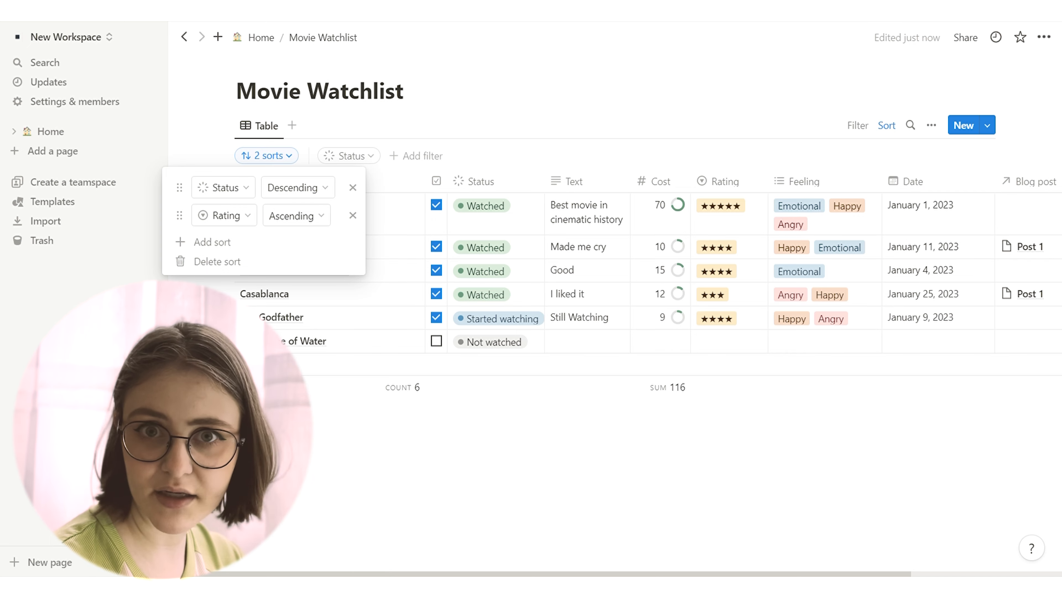
{"action": "key", "text": "Escape"}
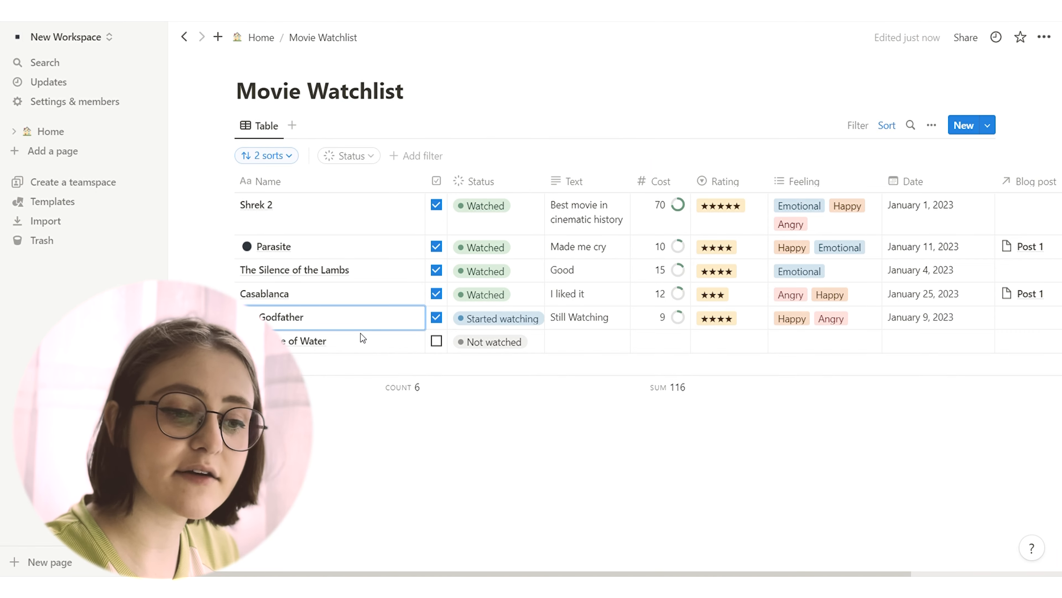
{"action": "key", "text": "Escape"}
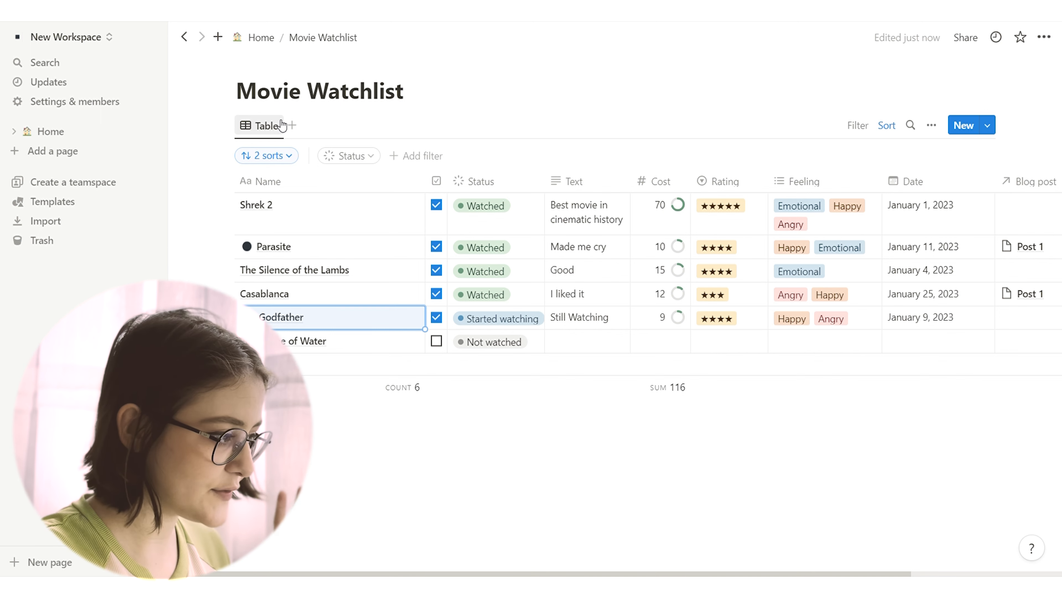
Rename the table view as Overview and give it a black diamond icon.
{"action": "left_click", "coordinate": [274, 134]}
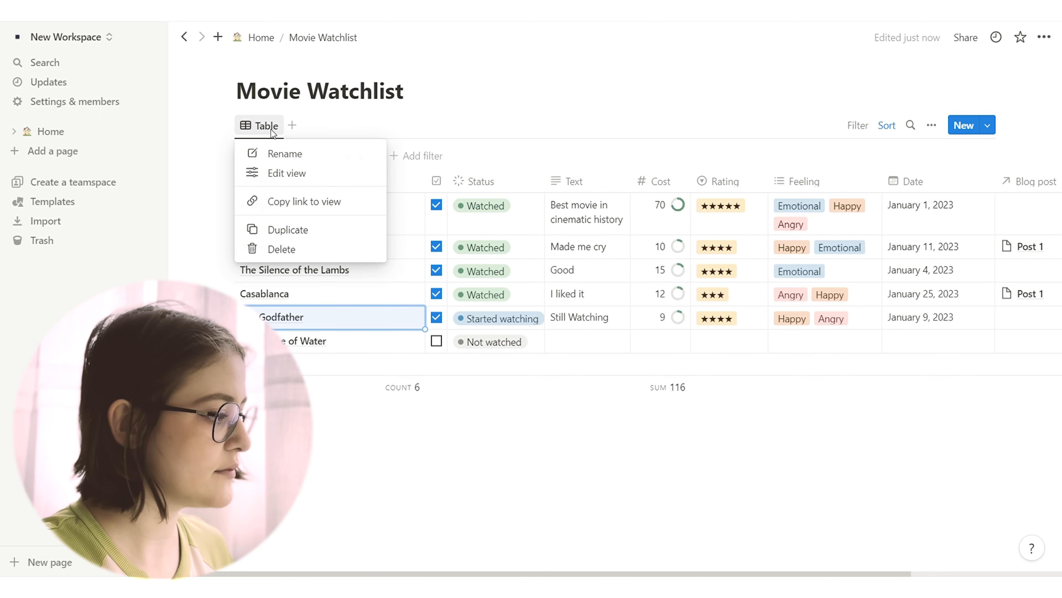
{"action": "left_click", "coordinate": [284, 154]}
{"action": "type", "text": "Overview"}
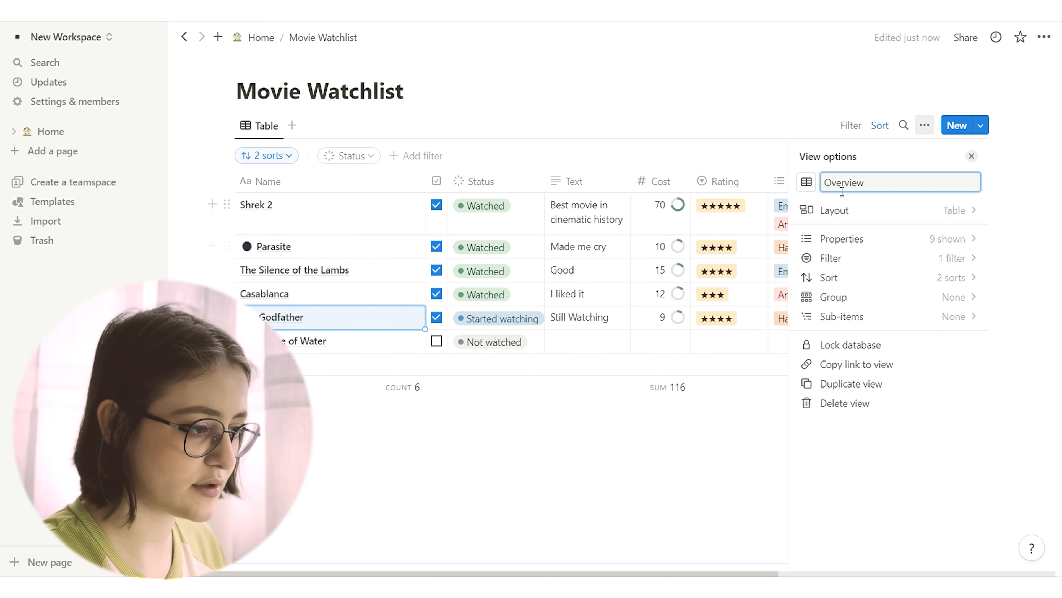
{"action": "left_click", "coordinate": [806, 182]}
{"action": "left_click", "coordinate": [751, 311]}
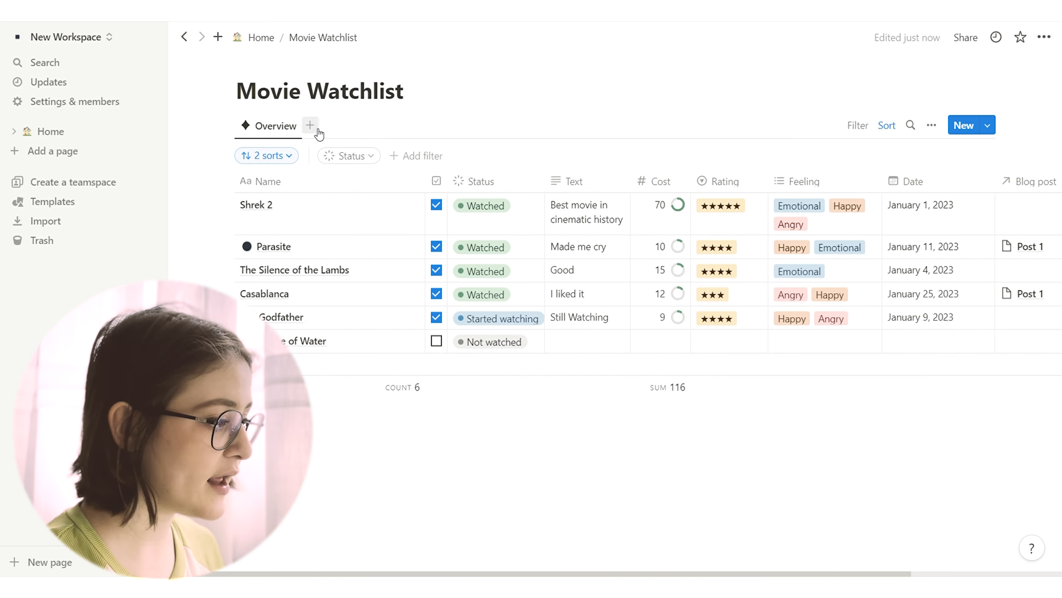
Add a new table view to the Movie Watchlist database.
{"action": "left_click", "coordinate": [317, 130]}
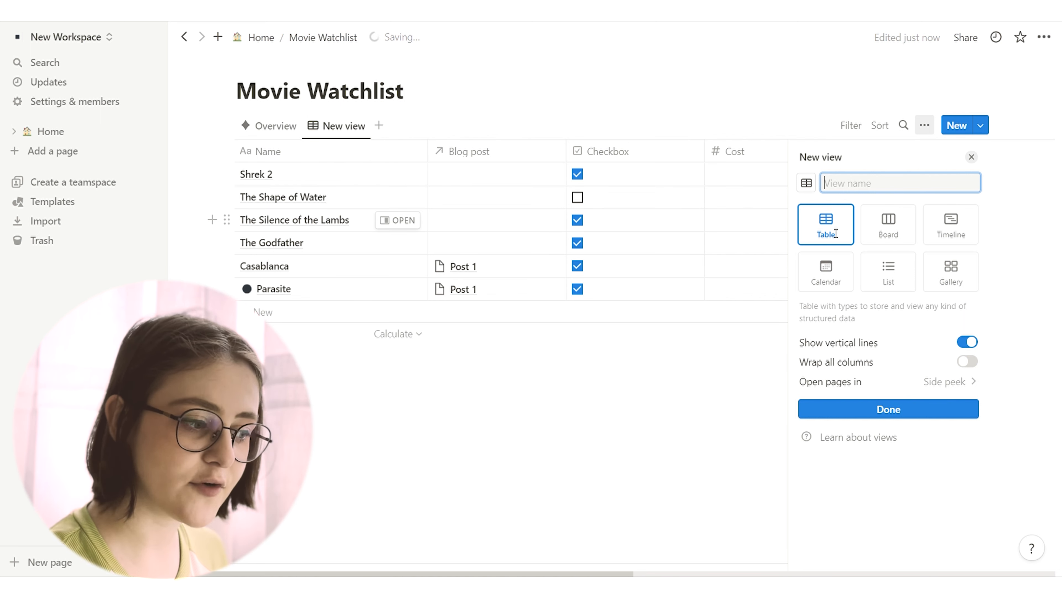
{"action": "left_click", "coordinate": [890, 391]}
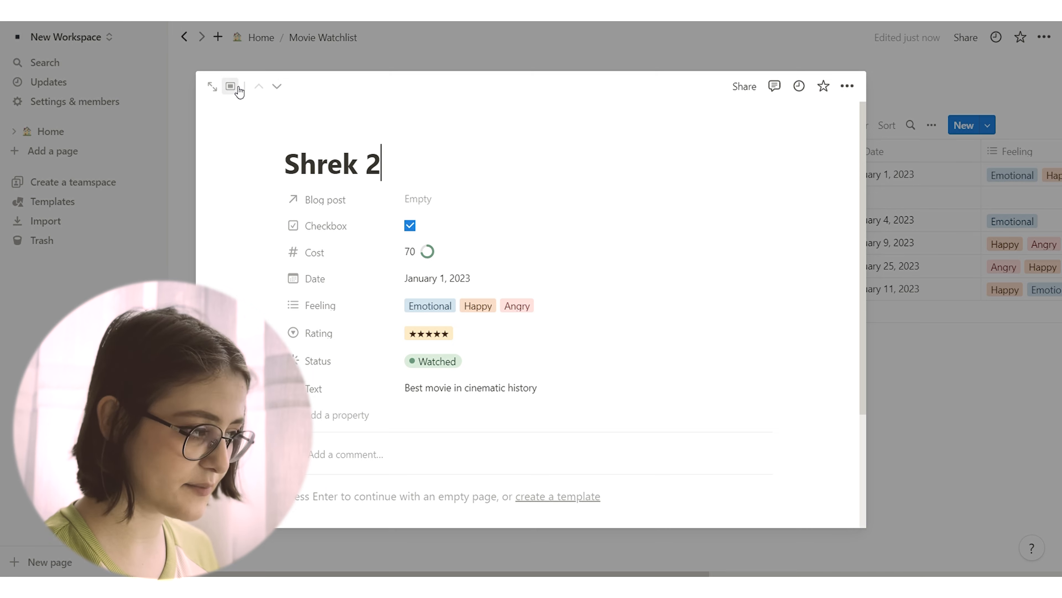
View the Shrek 2 page in center peek, side peek and full page mode, and return to the Movie Watchlist.
{"action": "left_click", "coordinate": [231, 86]}
{"action": "left_click", "coordinate": [232, 110]}
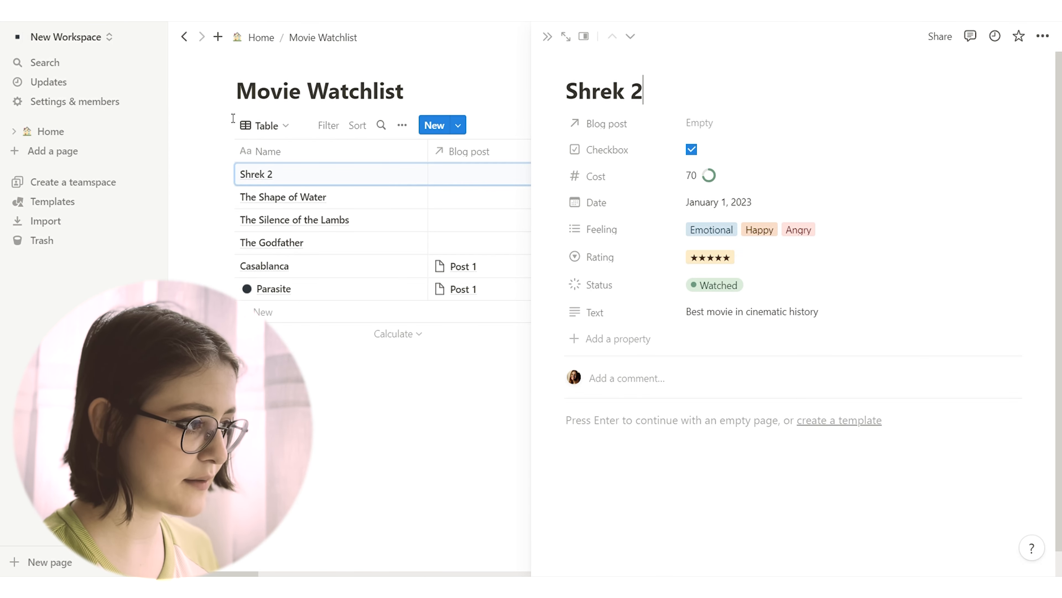
{"action": "left_click", "coordinate": [584, 36]}
{"action": "left_click", "coordinate": [548, 100]}
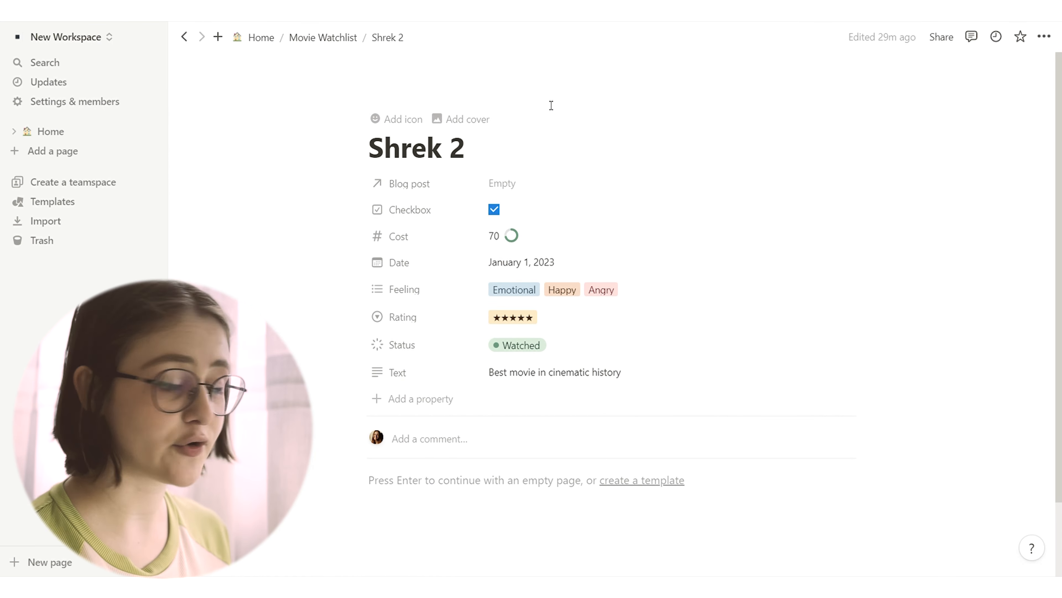
{"action": "left_click", "coordinate": [350, 39]}
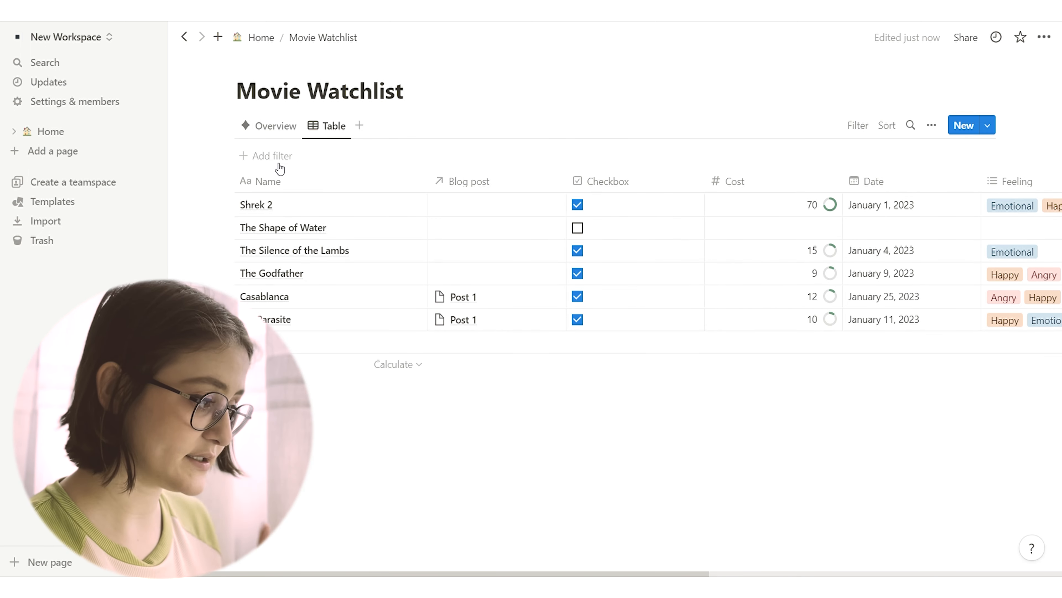
Filter the new table view to movies whose Status is Complete.
{"action": "left_click", "coordinate": [279, 161]}
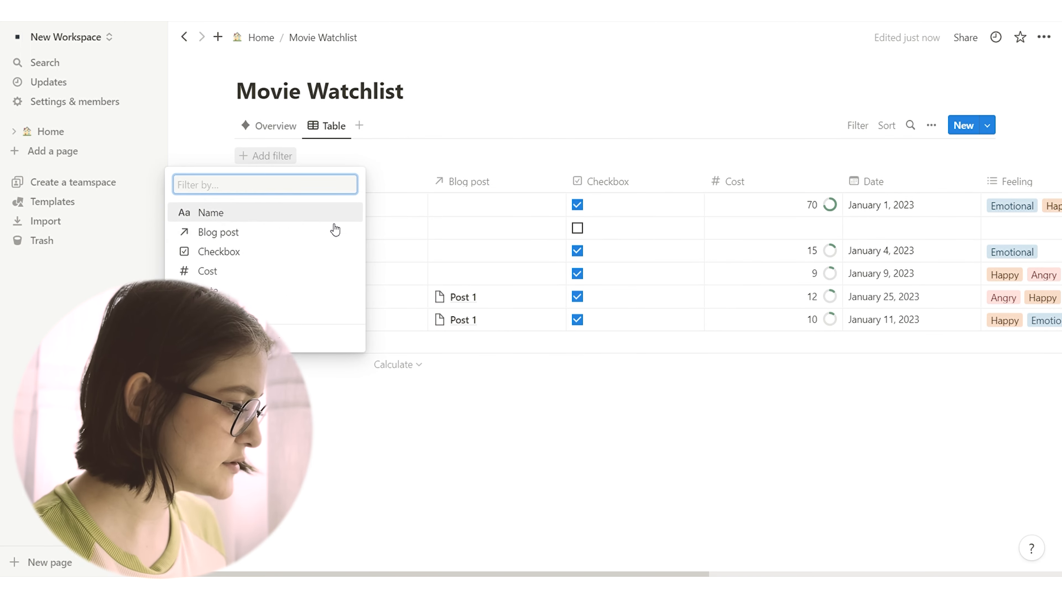
{"action": "left_click", "coordinate": [276, 312]}
{"action": "left_click", "coordinate": [236, 295]}
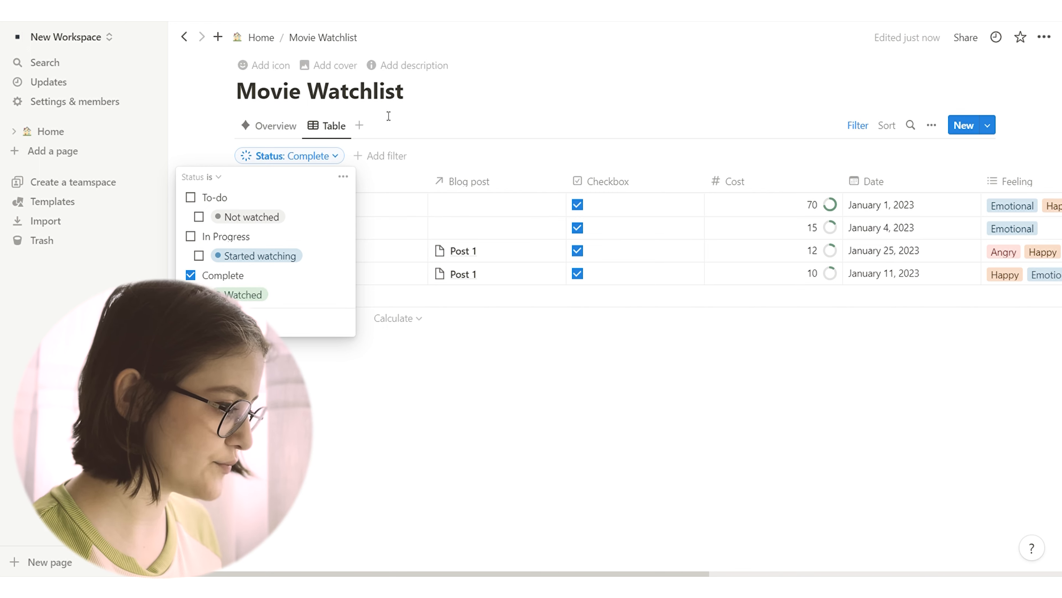
Add a Rating filter that keeps only the five-star and four-star movies.
{"action": "left_click", "coordinate": [377, 155]}
{"action": "left_click", "coordinate": [326, 309]}
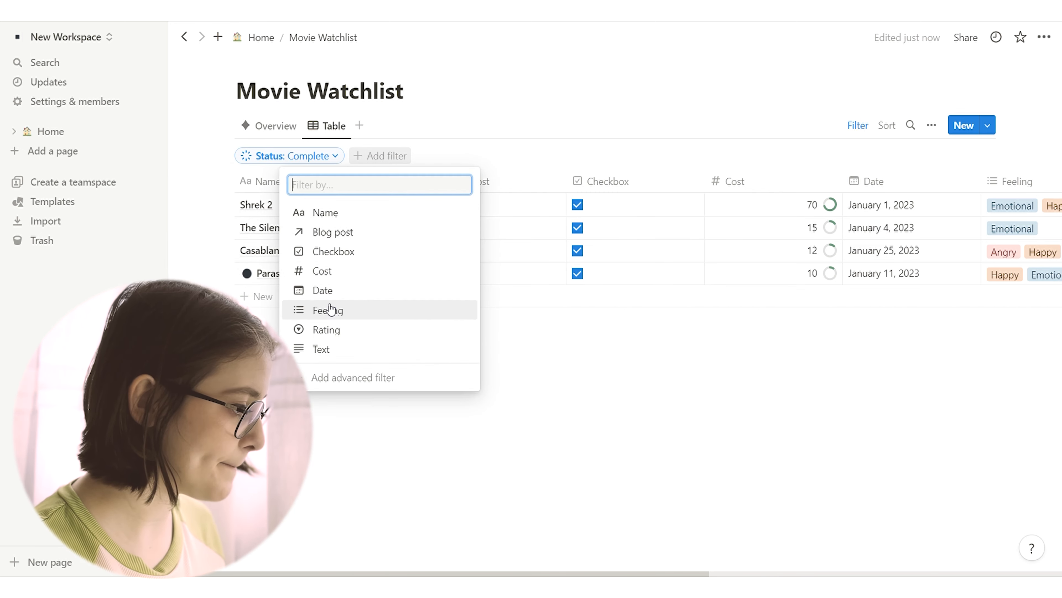
{"action": "left_click", "coordinate": [344, 327]}
{"action": "left_click", "coordinate": [318, 228]}
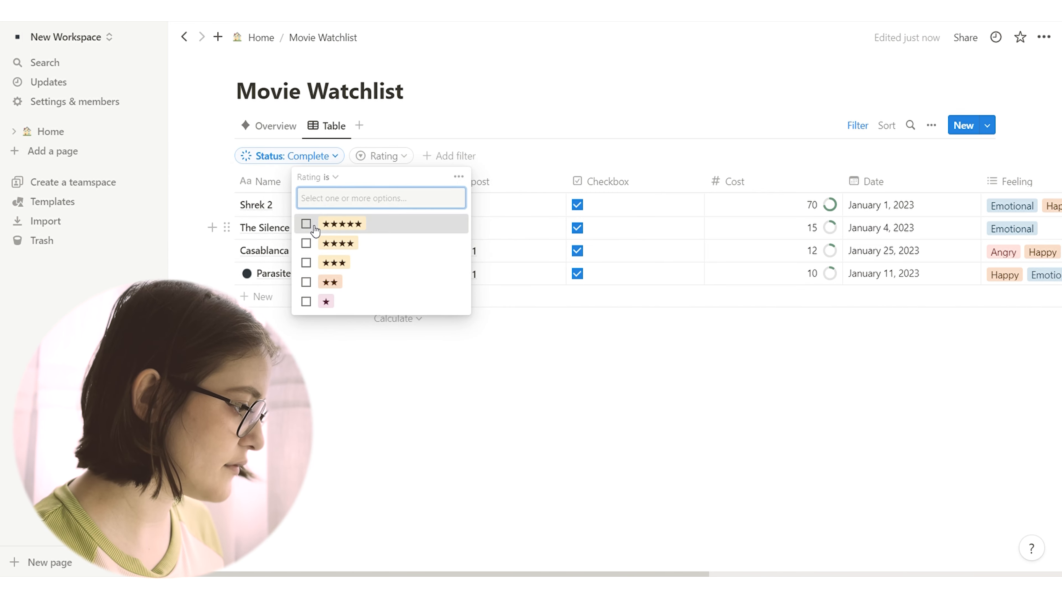
{"action": "left_click", "coordinate": [310, 245]}
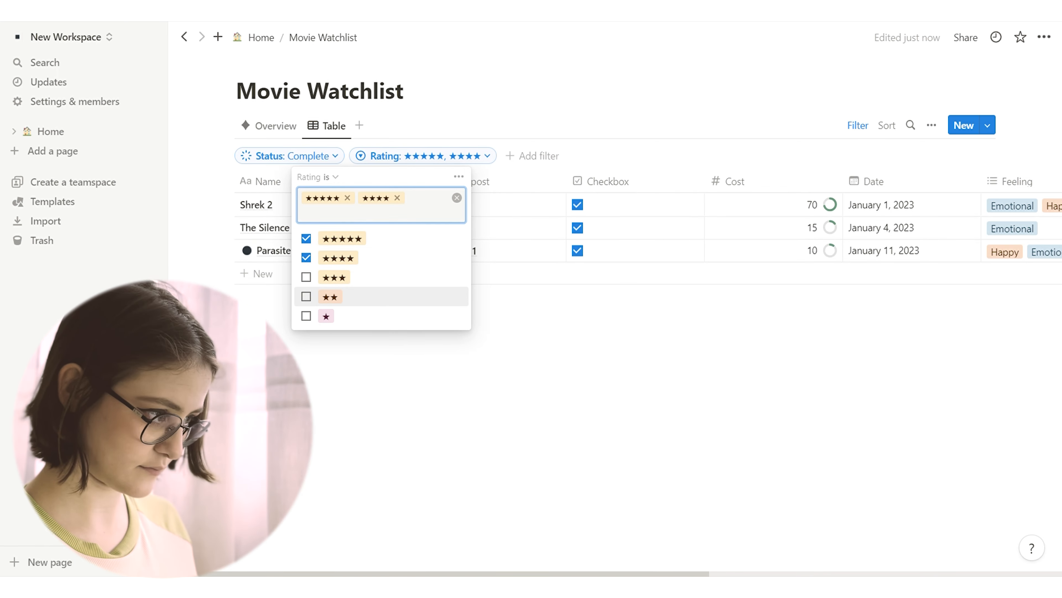
{"action": "key", "text": "Escape"}
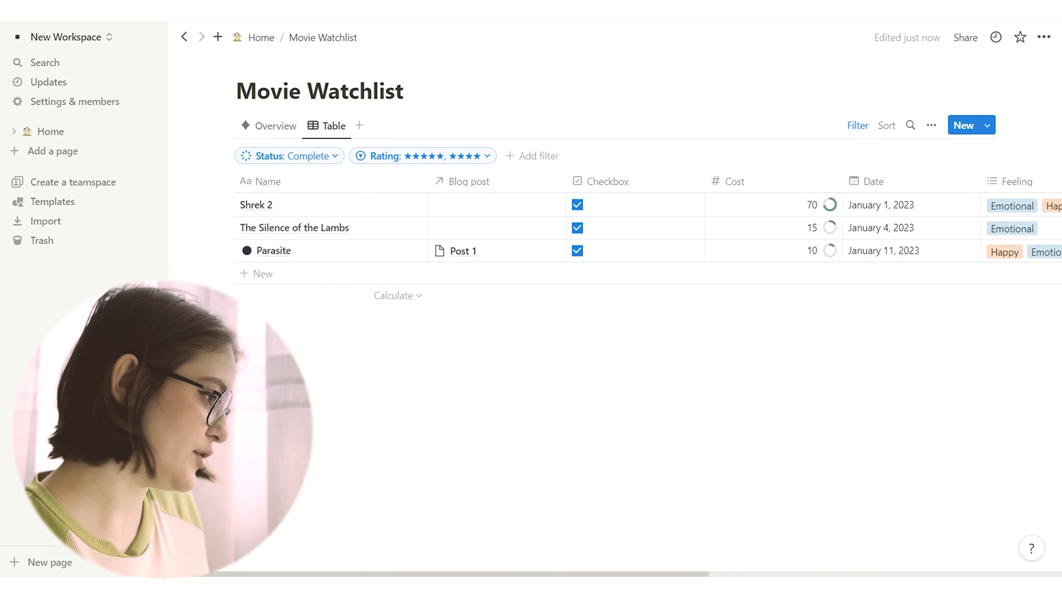
Rename the filtered table view as The Best Movies.
{"action": "left_click", "coordinate": [334, 125]}
{"action": "type", "text": "The Best Movies"}
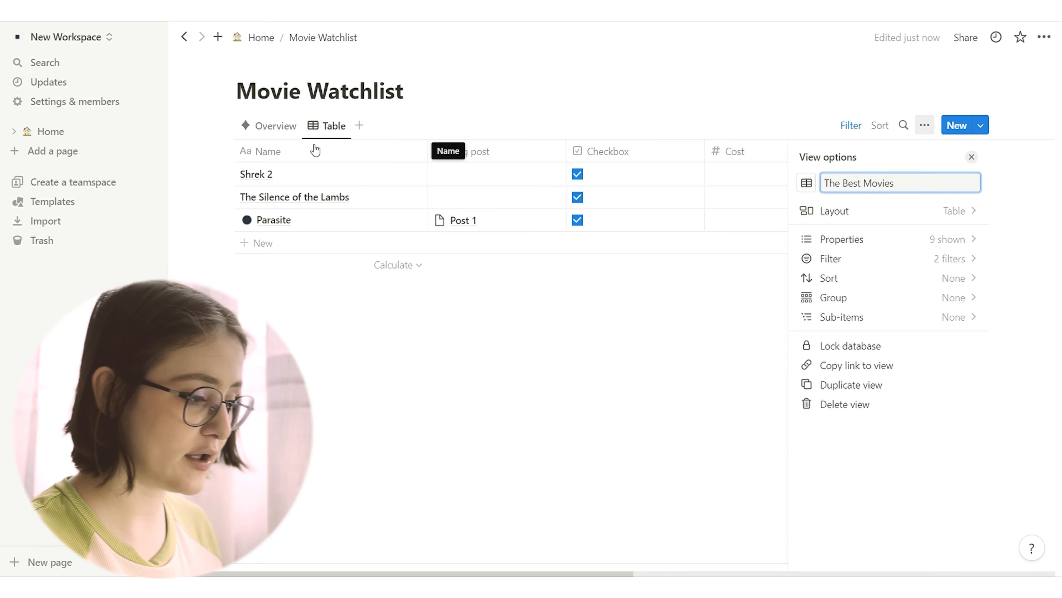
{"action": "left_click", "coordinate": [509, 120]}
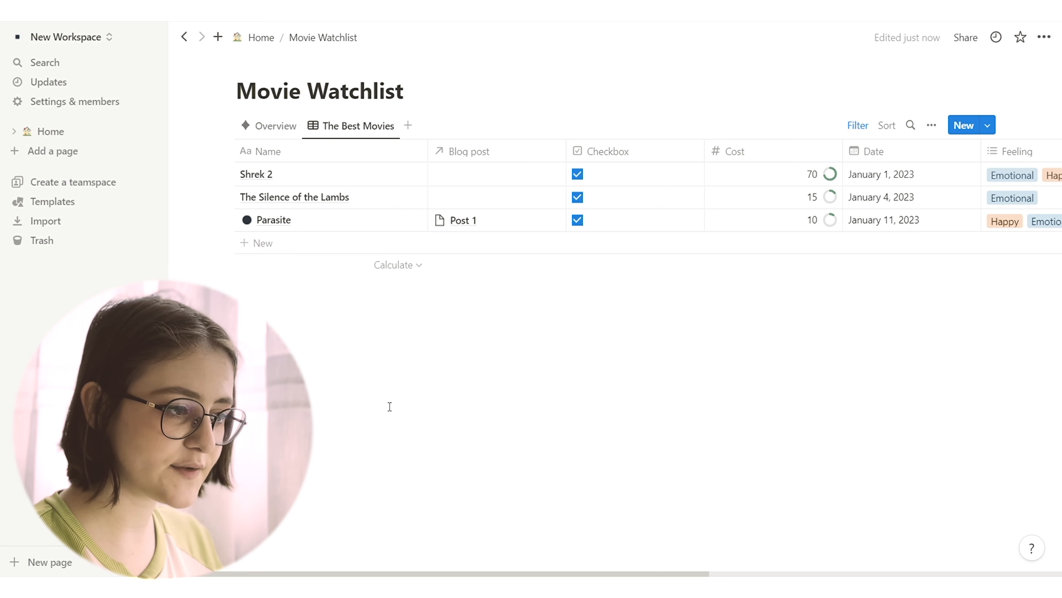
Hide the Blog post, Checkbox, Cost and Text properties in The Best Movies view.
{"action": "left_click", "coordinate": [931, 126]}
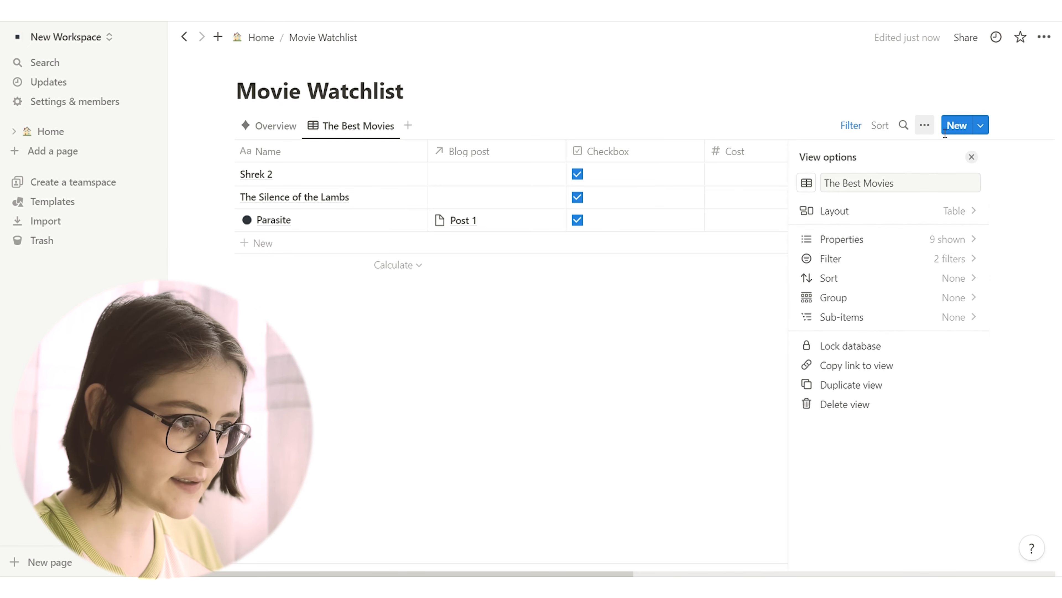
{"action": "left_click", "coordinate": [893, 248]}
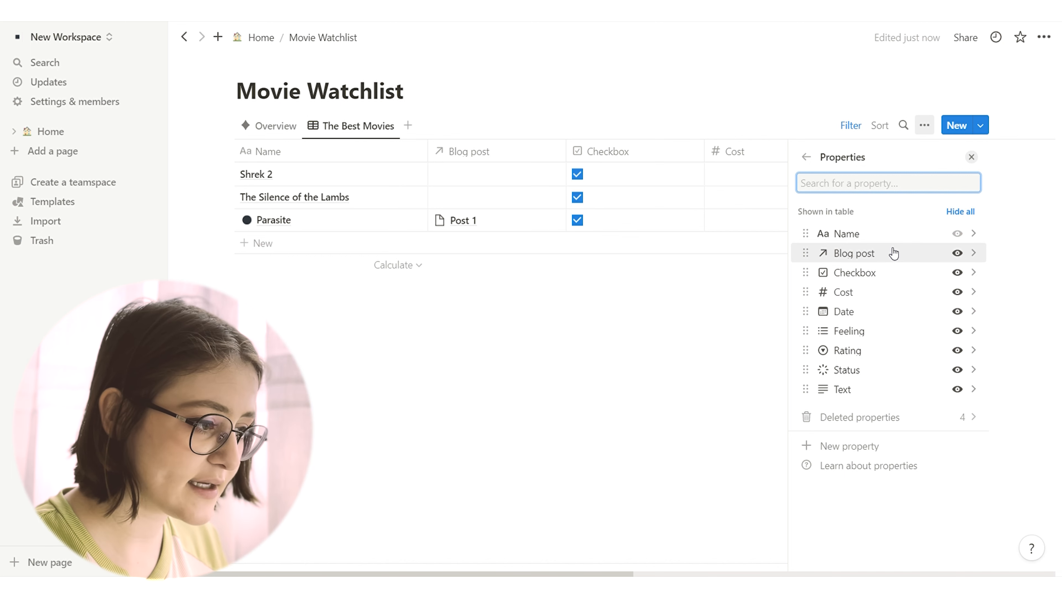
{"action": "left_click", "coordinate": [957, 253]}
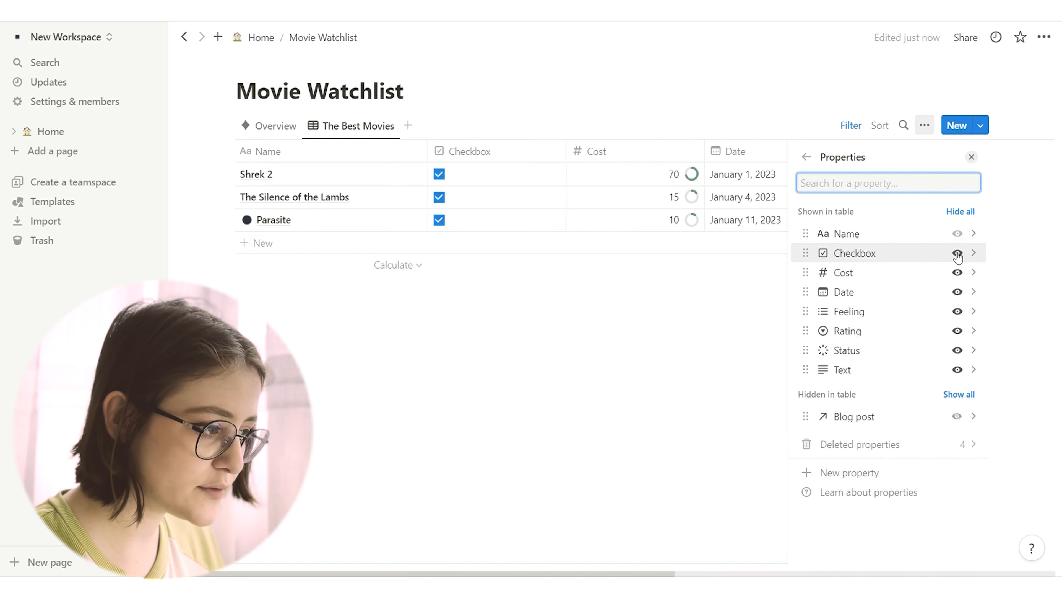
{"action": "left_click", "coordinate": [957, 253]}
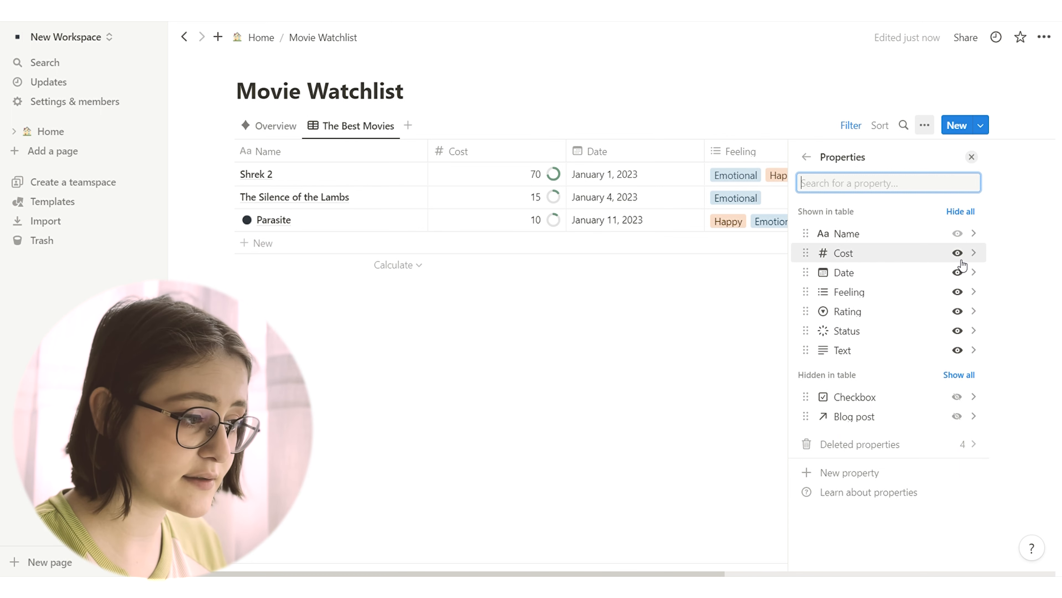
{"action": "left_click", "coordinate": [957, 253]}
{"action": "left_click", "coordinate": [957, 330]}
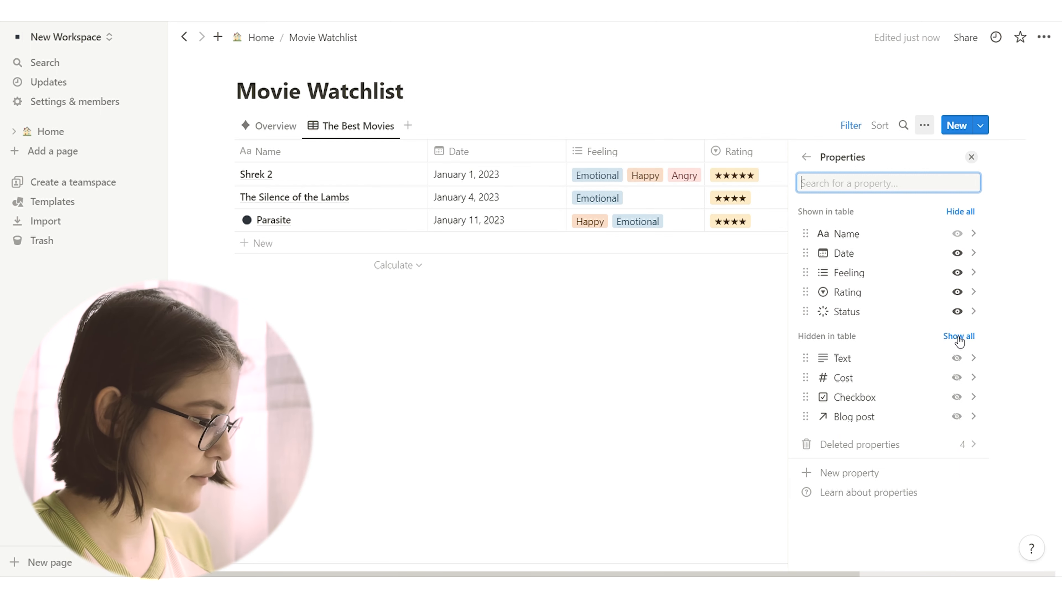
{"action": "left_click", "coordinate": [621, 532]}
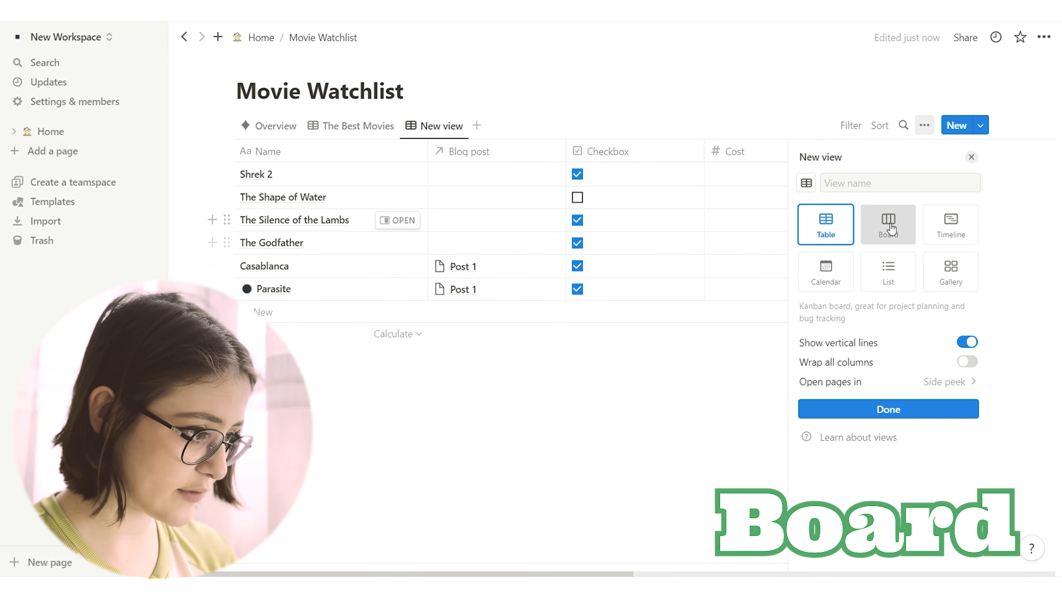
Create a new view with the Board layout for the Movie Watchlist.
{"action": "left_click", "coordinate": [890, 224]}
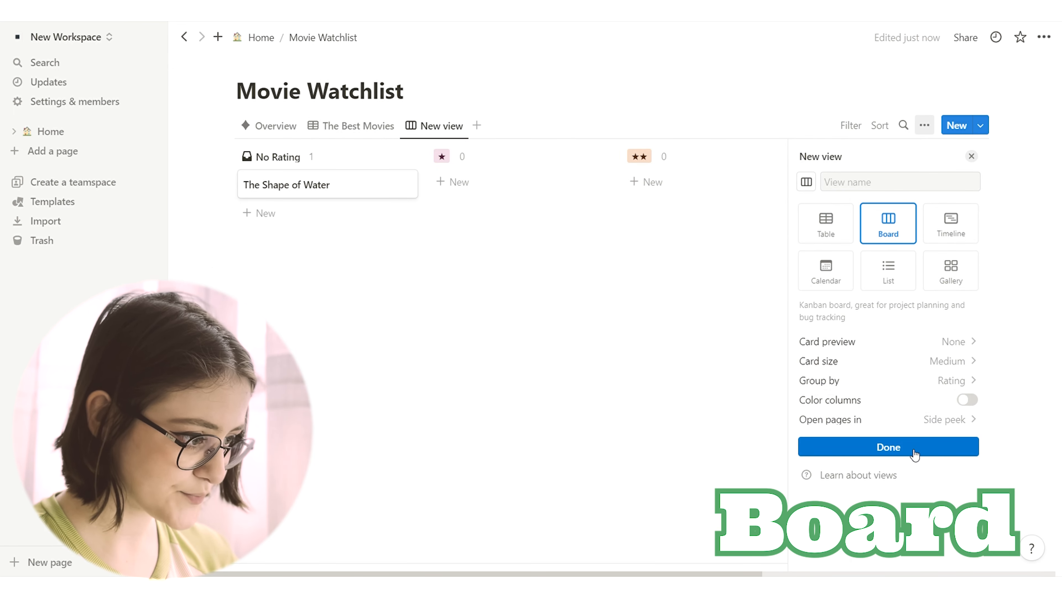
{"action": "left_click", "coordinate": [915, 444]}
{"action": "left_click", "coordinate": [569, 372]}
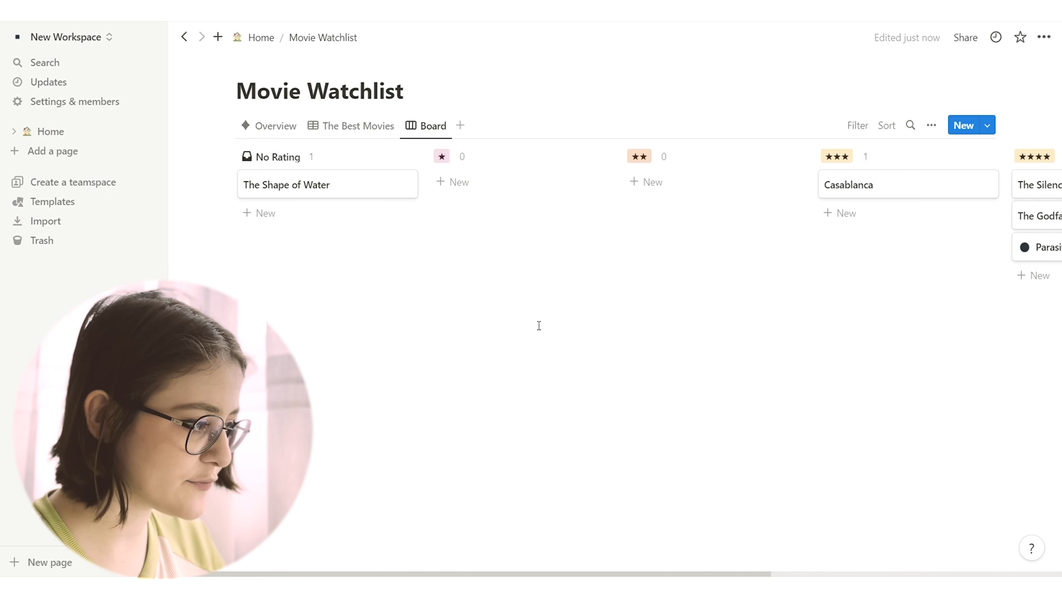
Group the board's cards by Status instead of Rating.
{"action": "left_click", "coordinate": [931, 125]}
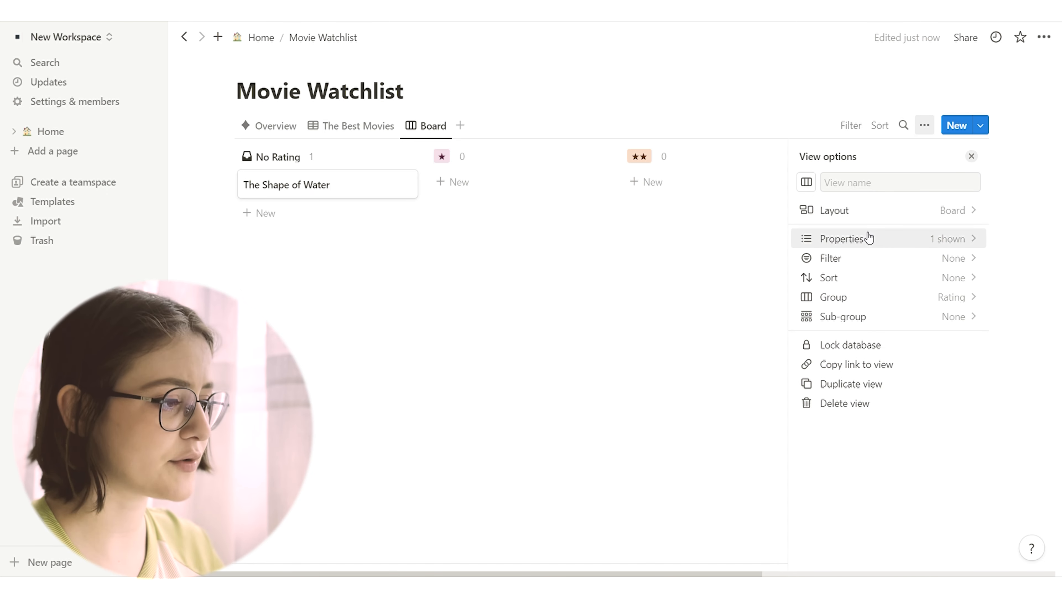
{"action": "left_click", "coordinate": [895, 296]}
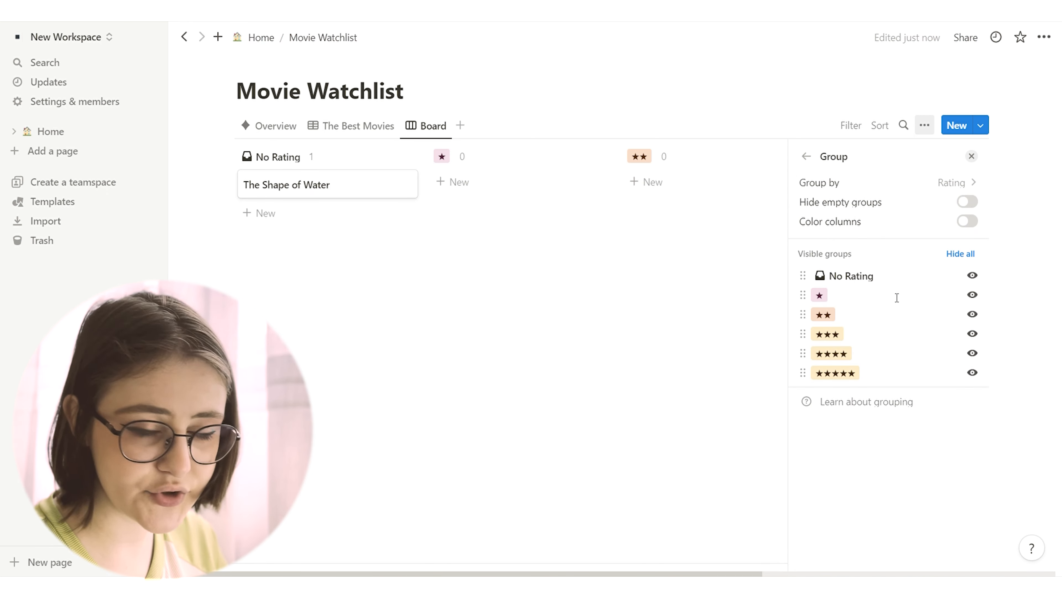
{"action": "left_click", "coordinate": [949, 182]}
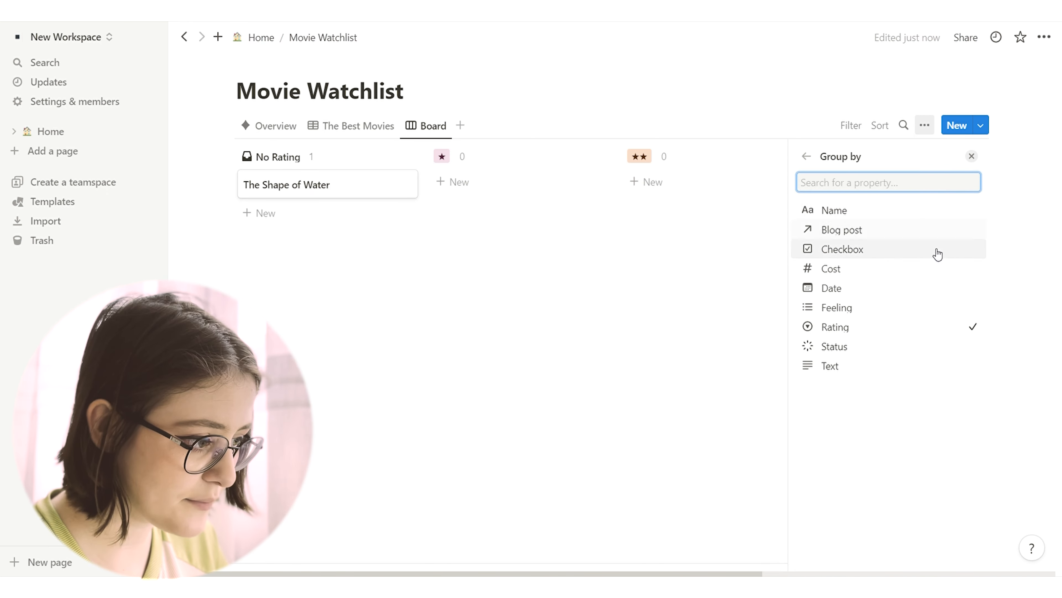
{"action": "left_click", "coordinate": [914, 349]}
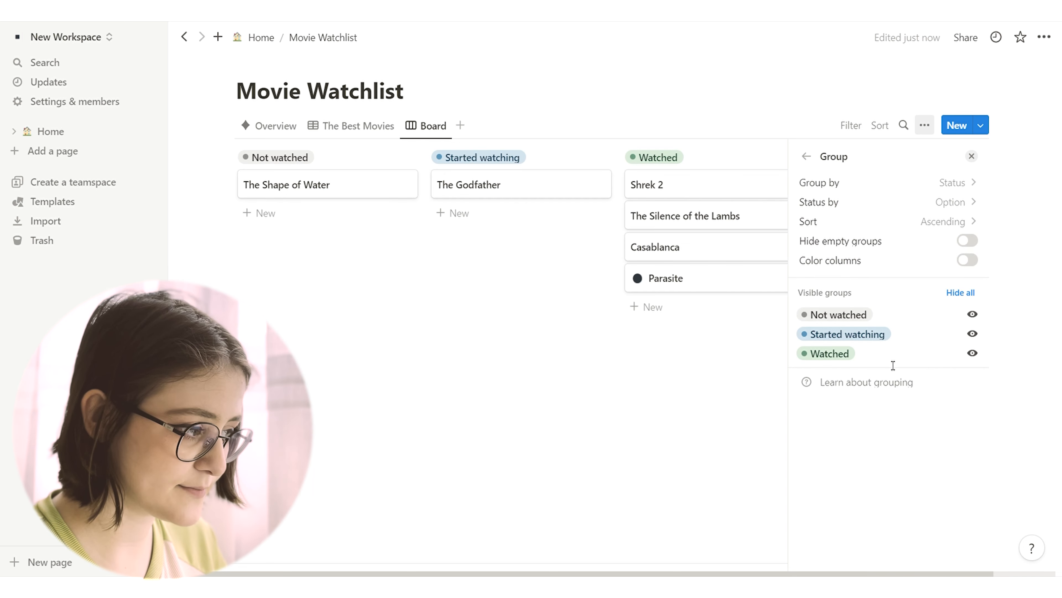
{"action": "left_click", "coordinate": [497, 519]}
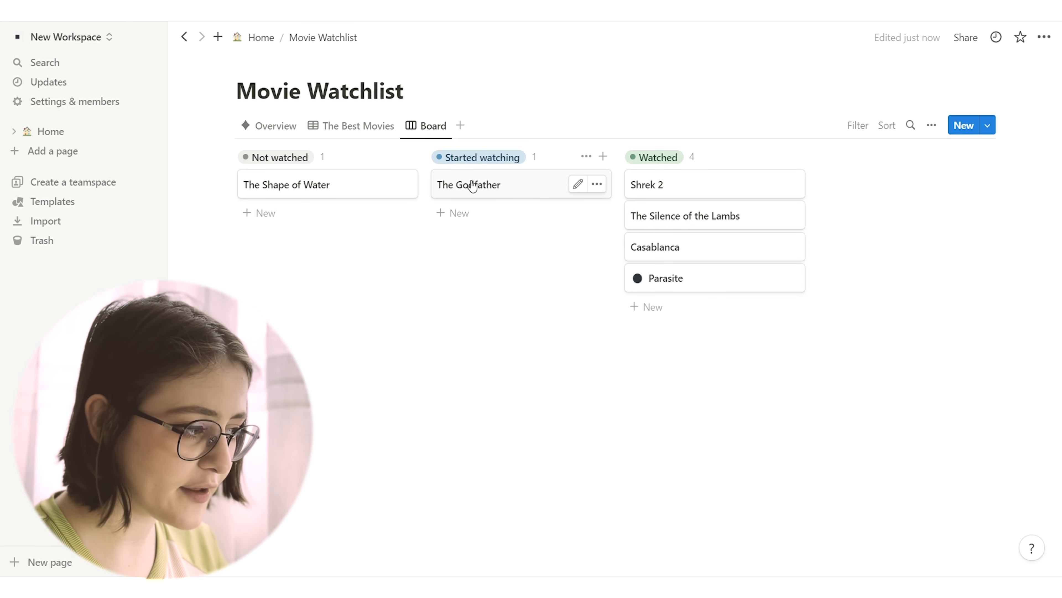
Try moving The Godfather card on the board and check the board's grouping options.
{"action": "left_click_drag", "start_coordinate": [472, 184], "coordinate": [533, 204]}
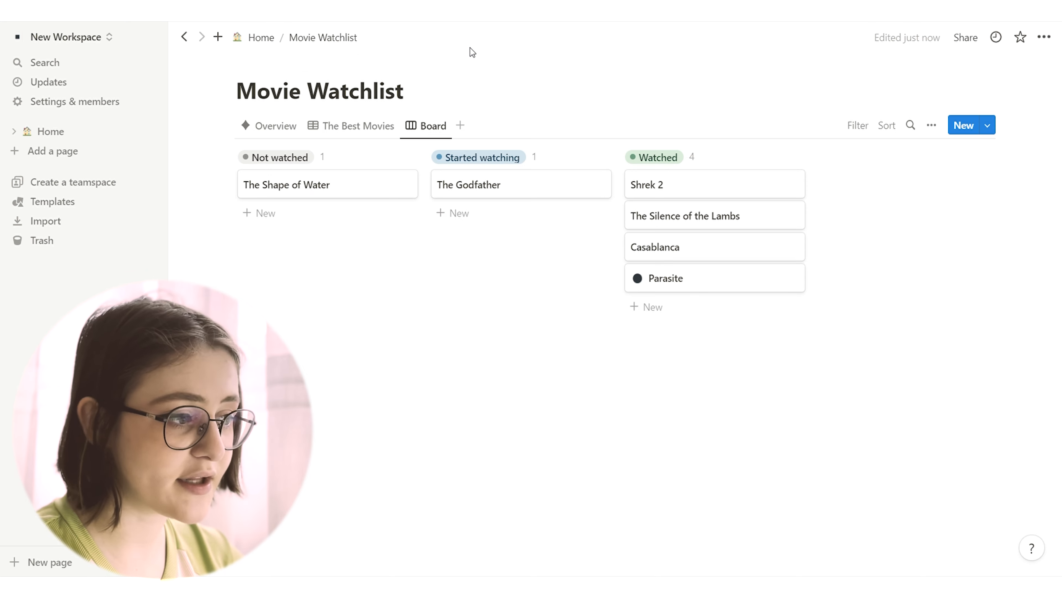
{"action": "left_click", "coordinate": [932, 125]}
{"action": "left_click", "coordinate": [895, 297]}
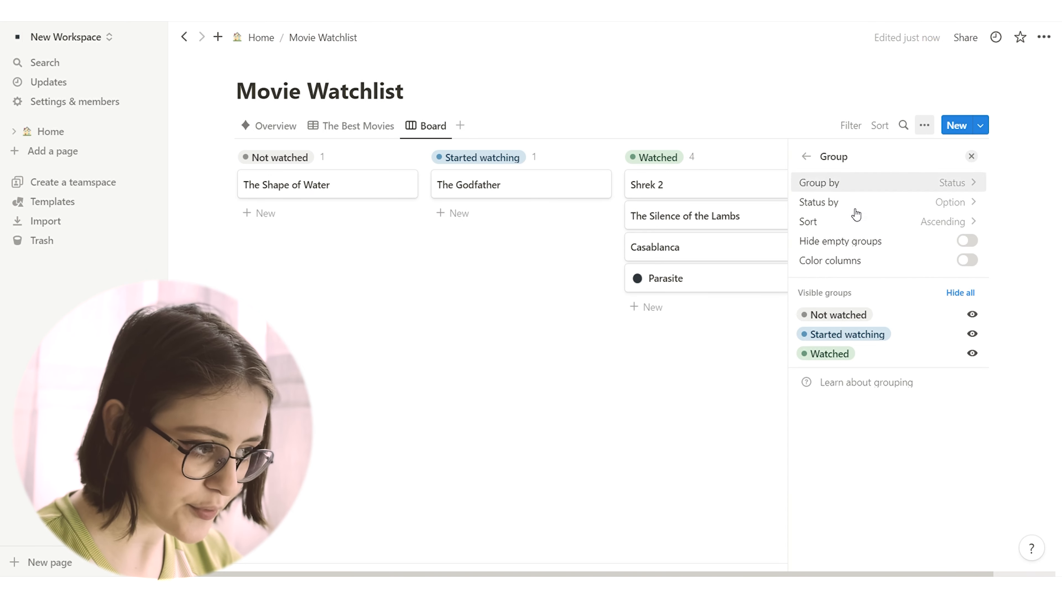
{"action": "left_click", "coordinate": [807, 156]}
{"action": "left_click", "coordinate": [798, 129]}
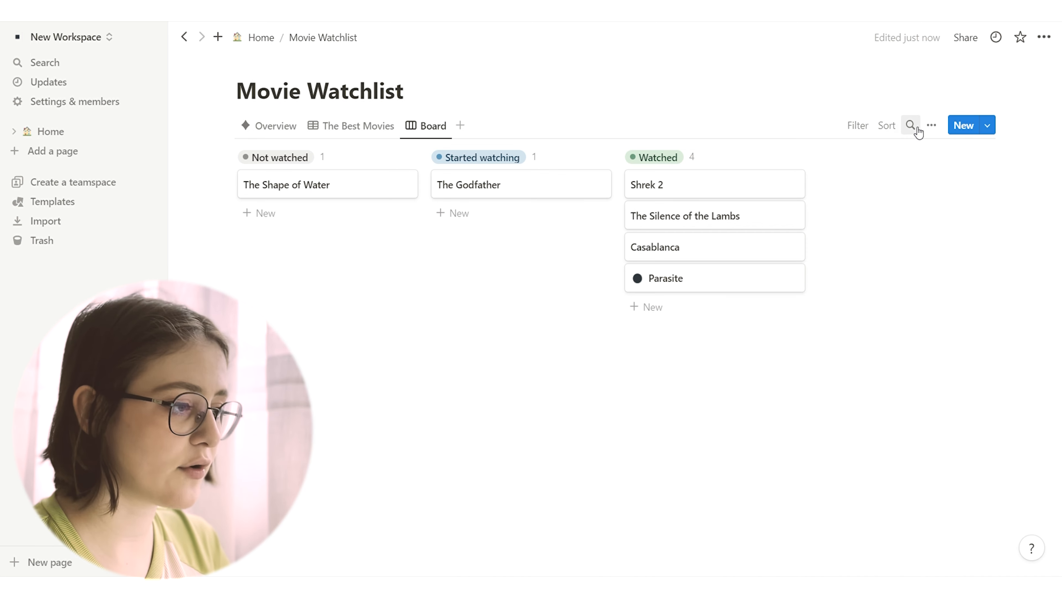
Set the board's card preview to Page cover in the layout settings.
{"action": "left_click", "coordinate": [904, 125]}
{"action": "left_click", "coordinate": [927, 127]}
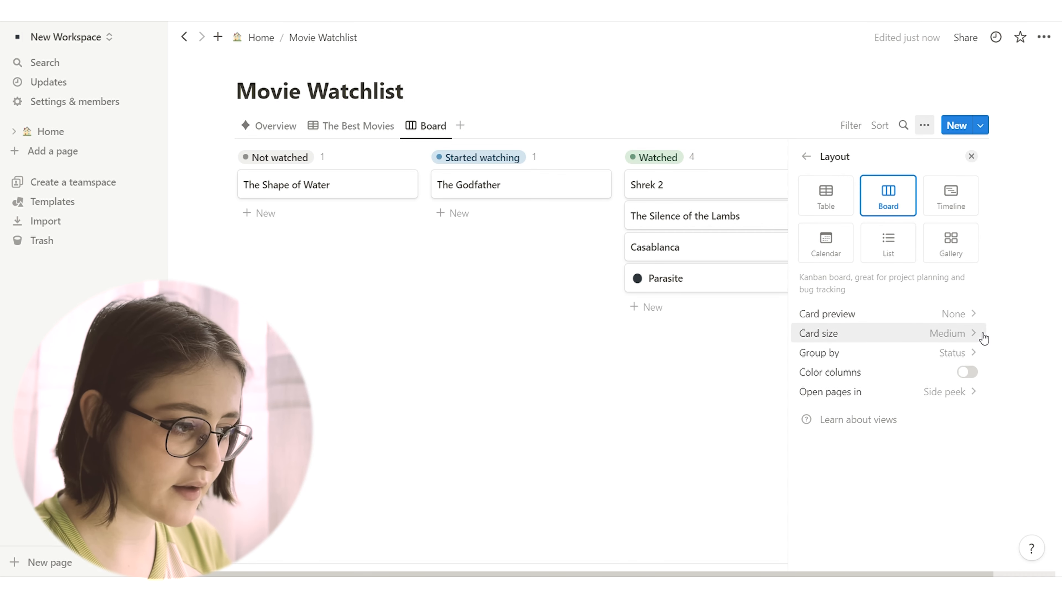
{"action": "left_click", "coordinate": [917, 313]}
{"action": "left_click", "coordinate": [854, 355]}
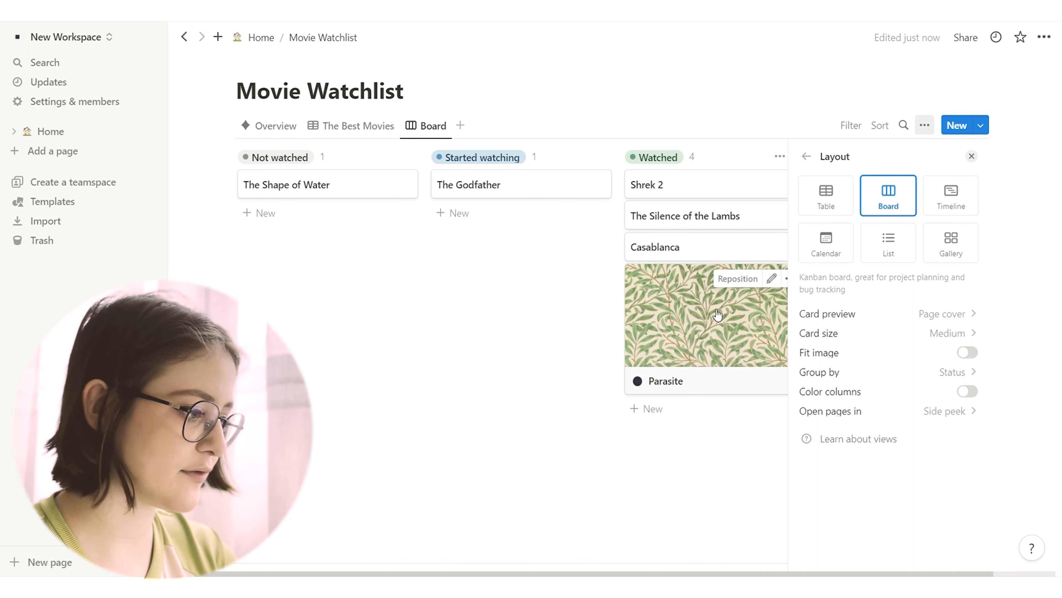
Try Page content as the board's card preview and set the preview to None.
{"action": "left_click", "coordinate": [942, 314]}
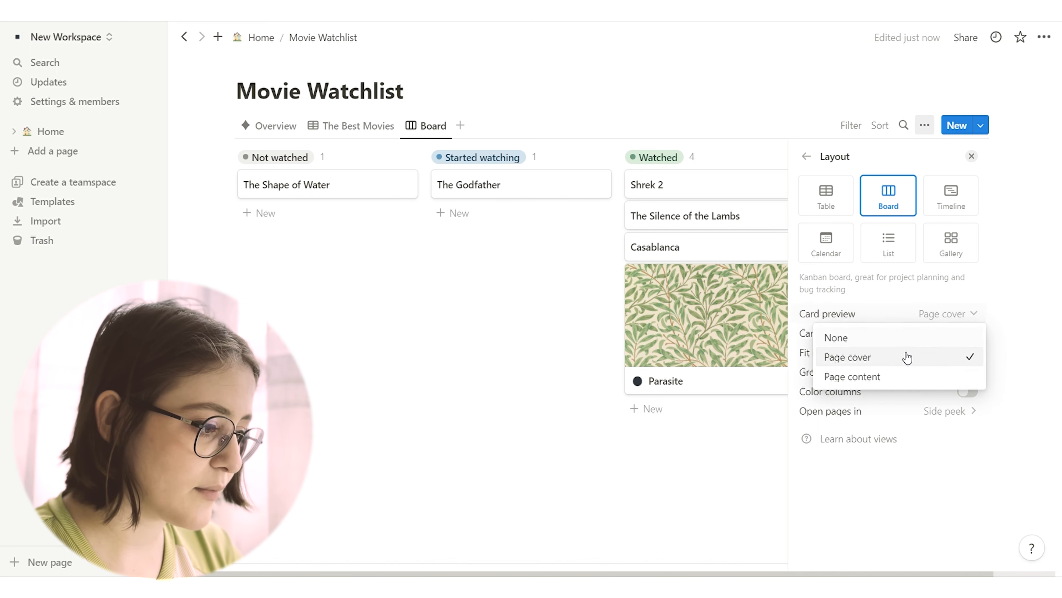
{"action": "left_click", "coordinate": [902, 378]}
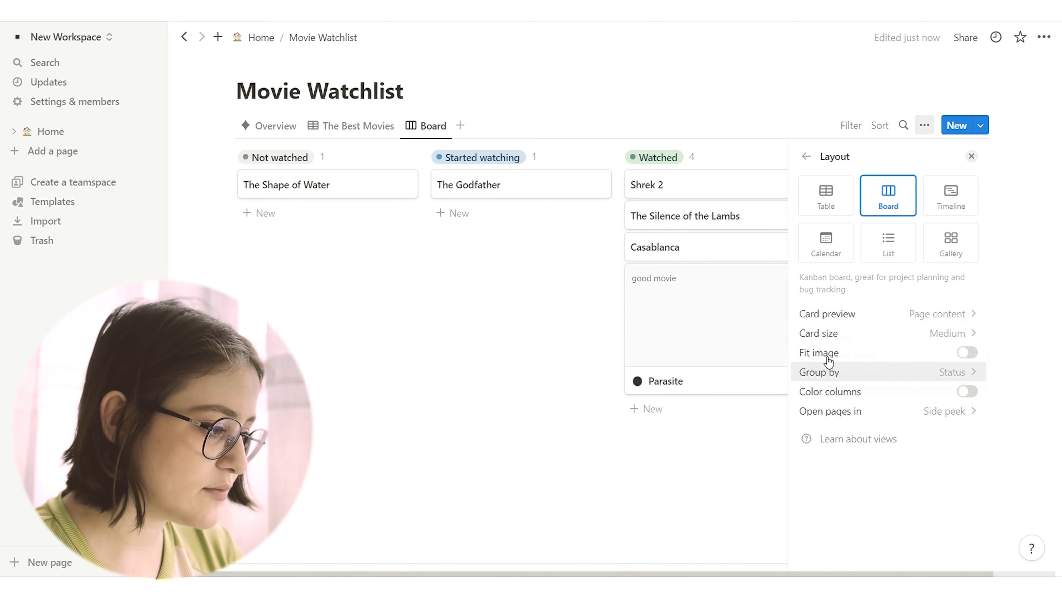
{"action": "left_click", "coordinate": [865, 323]}
{"action": "left_click", "coordinate": [865, 340]}
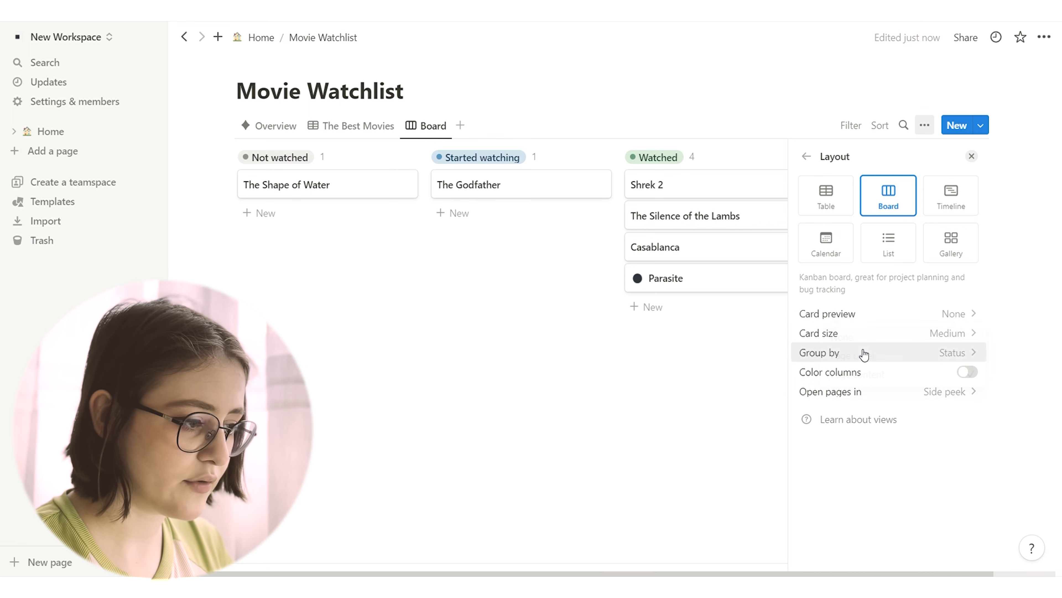
Try the Small and Large card sizes on the board and set the size back to Medium.
{"action": "left_click", "coordinate": [906, 333]}
{"action": "left_click", "coordinate": [892, 379]}
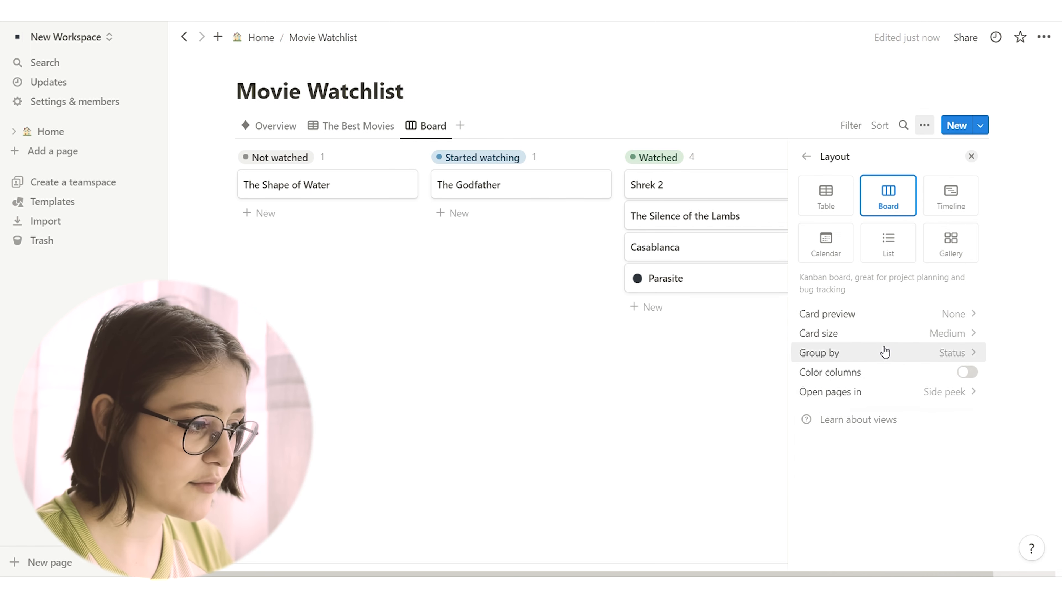
{"action": "left_click", "coordinate": [873, 337]}
{"action": "left_click", "coordinate": [872, 356]}
{"action": "left_click", "coordinate": [861, 338]}
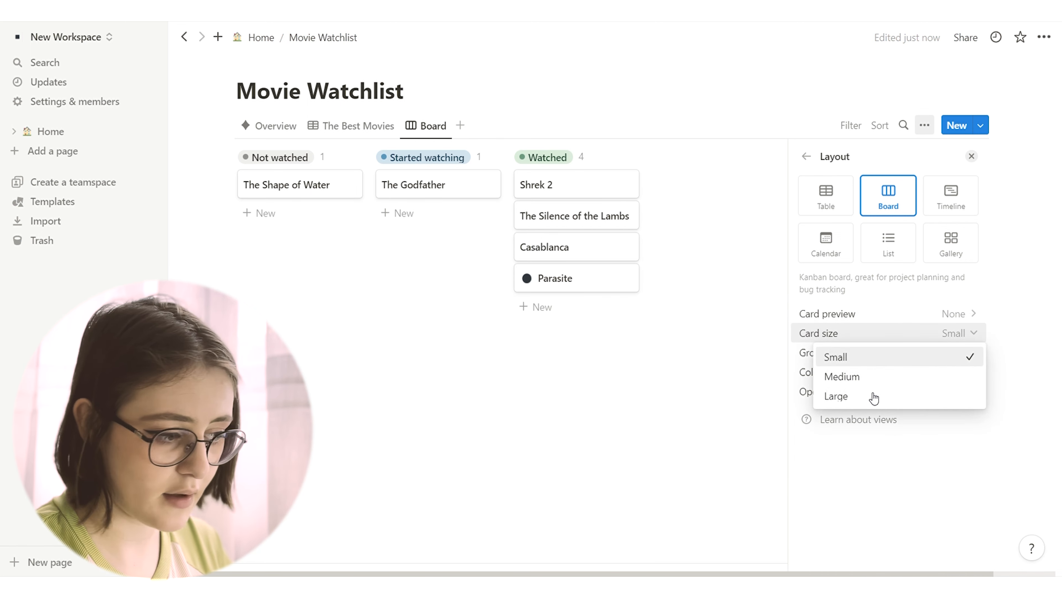
{"action": "left_click", "coordinate": [873, 396]}
{"action": "left_click", "coordinate": [810, 335]}
{"action": "left_click", "coordinate": [872, 376]}
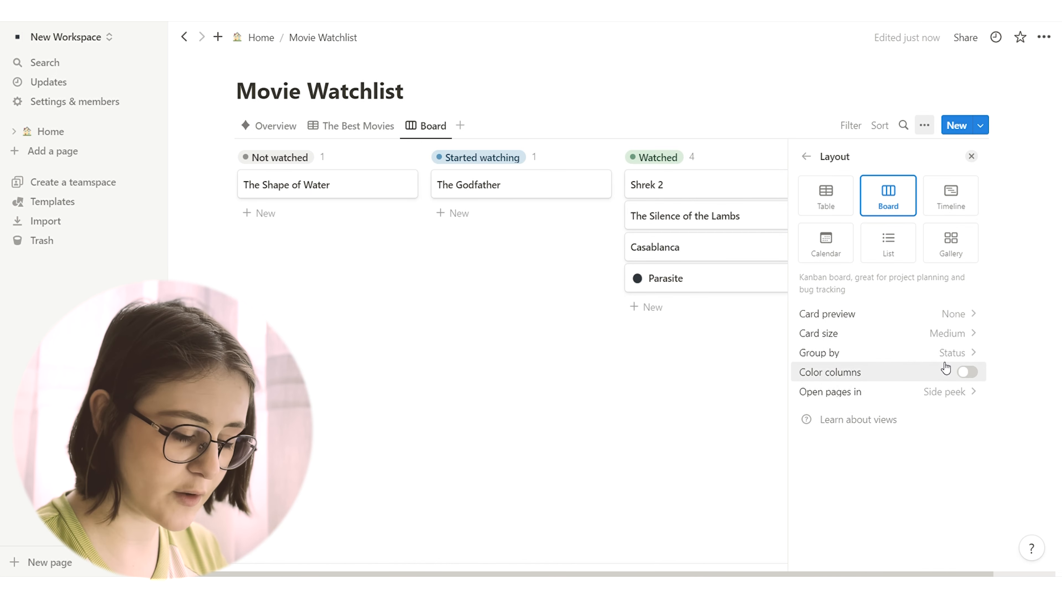
Turn on colored columns for the board and check the options for how its pages open.
{"action": "left_click", "coordinate": [968, 373]}
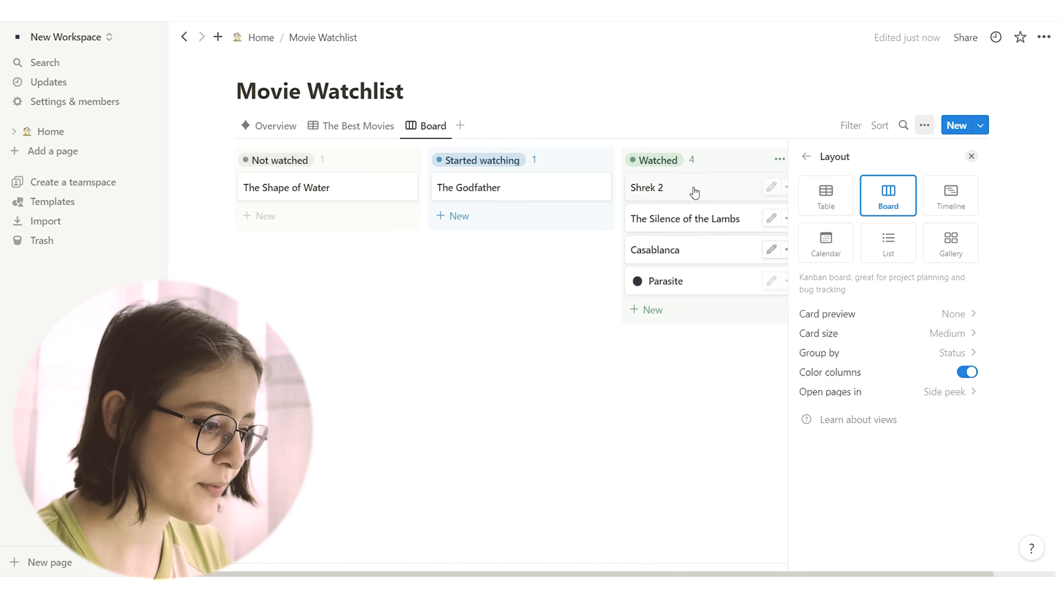
{"action": "left_click", "coordinate": [902, 398]}
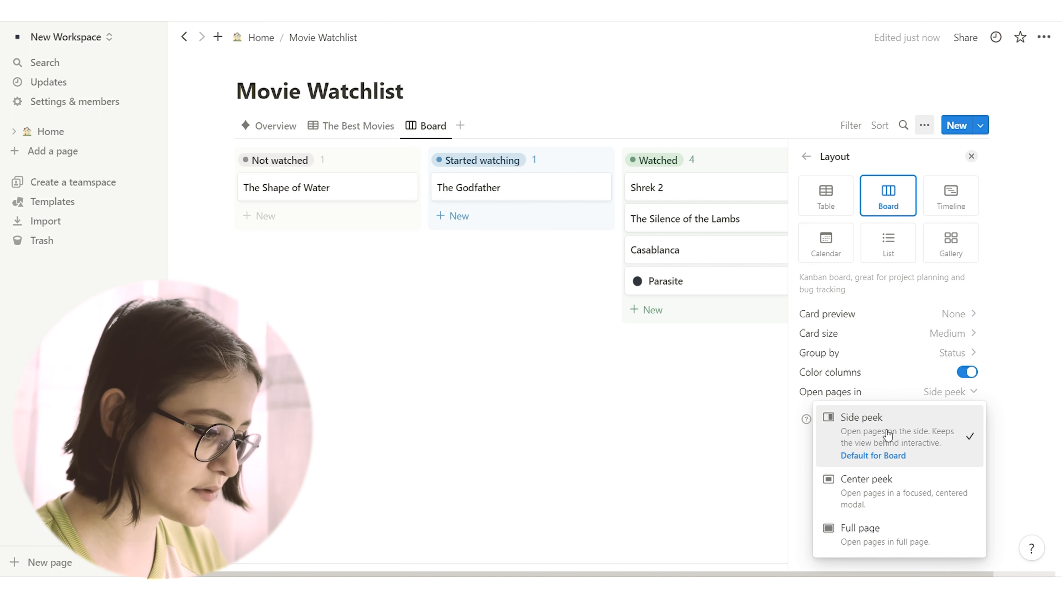
Sub-group the board's cards by Rating and look through the resulting groups.
{"action": "left_click", "coordinate": [931, 127]}
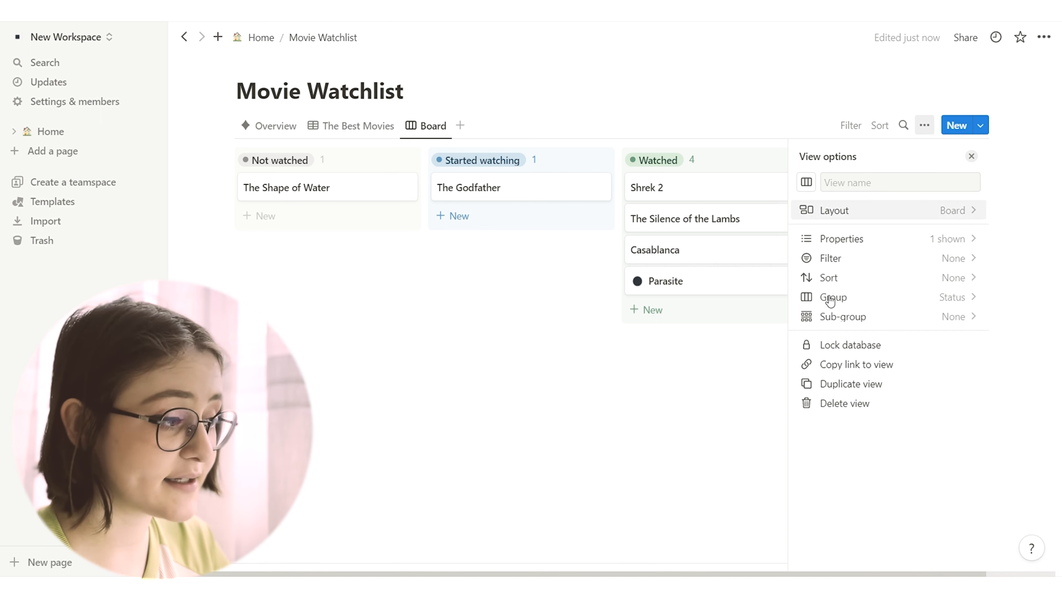
{"action": "left_click", "coordinate": [835, 316]}
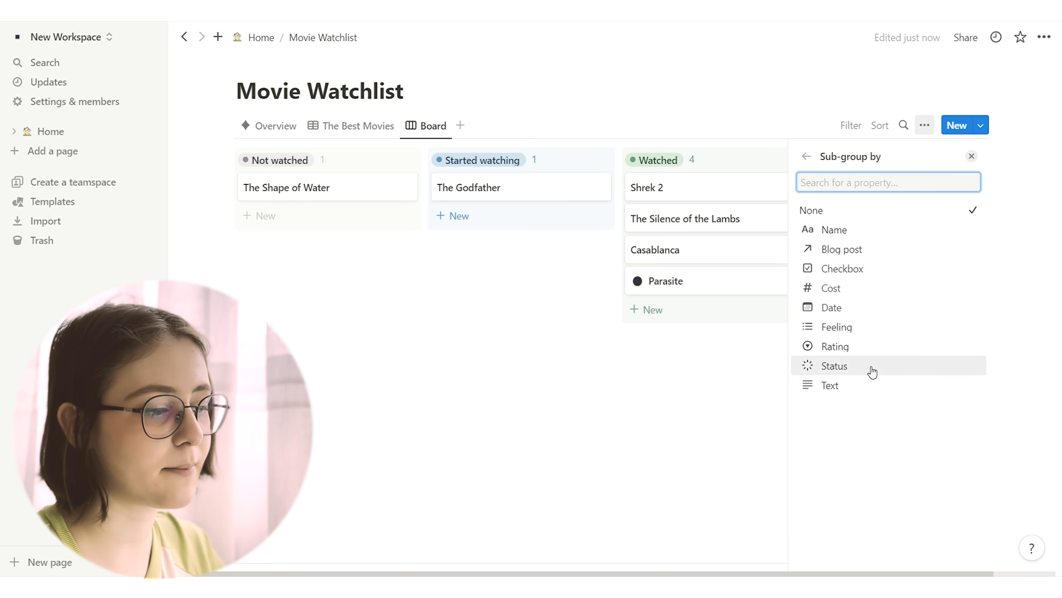
{"action": "left_click", "coordinate": [880, 354]}
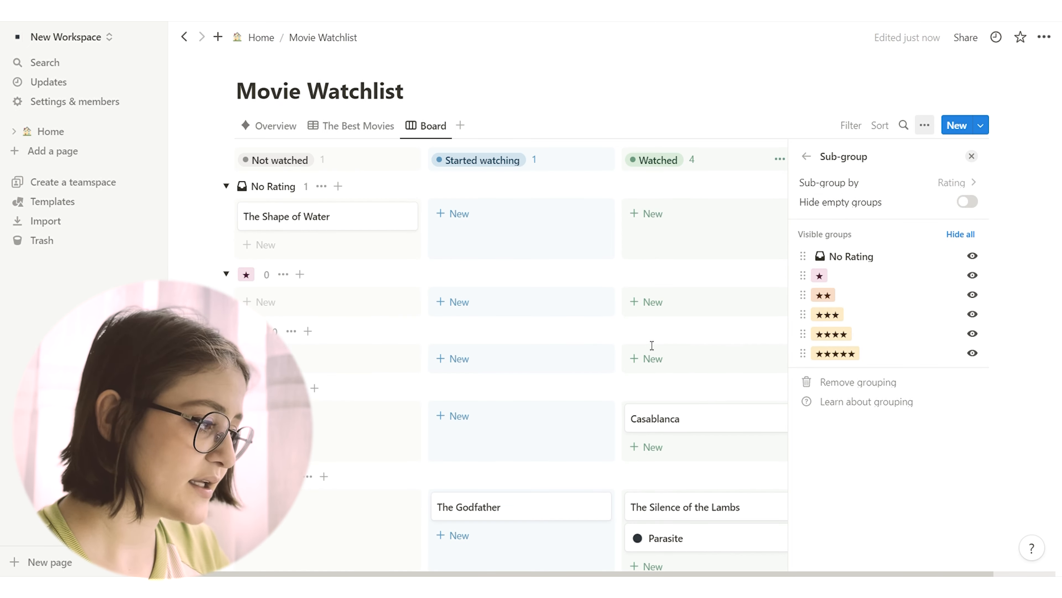
{"action": "left_click", "coordinate": [612, 278]}
{"action": "scroll", "coordinate": [612, 278], "scroll_direction": "down", "scroll_amount": 5}
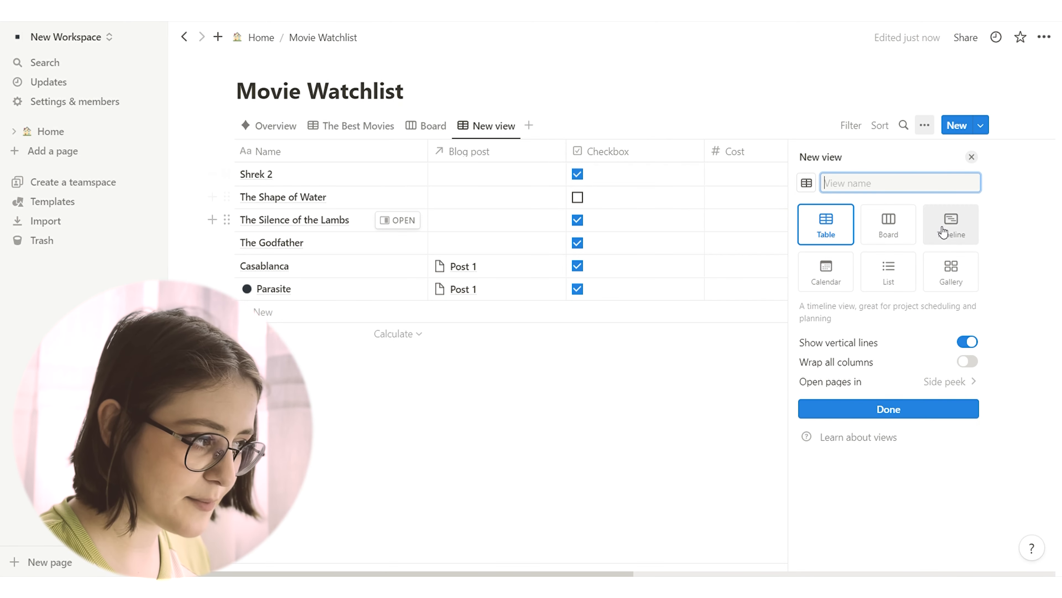
Create a new view with the Timeline layout for the Movie Watchlist.
{"action": "left_click", "coordinate": [944, 232]}
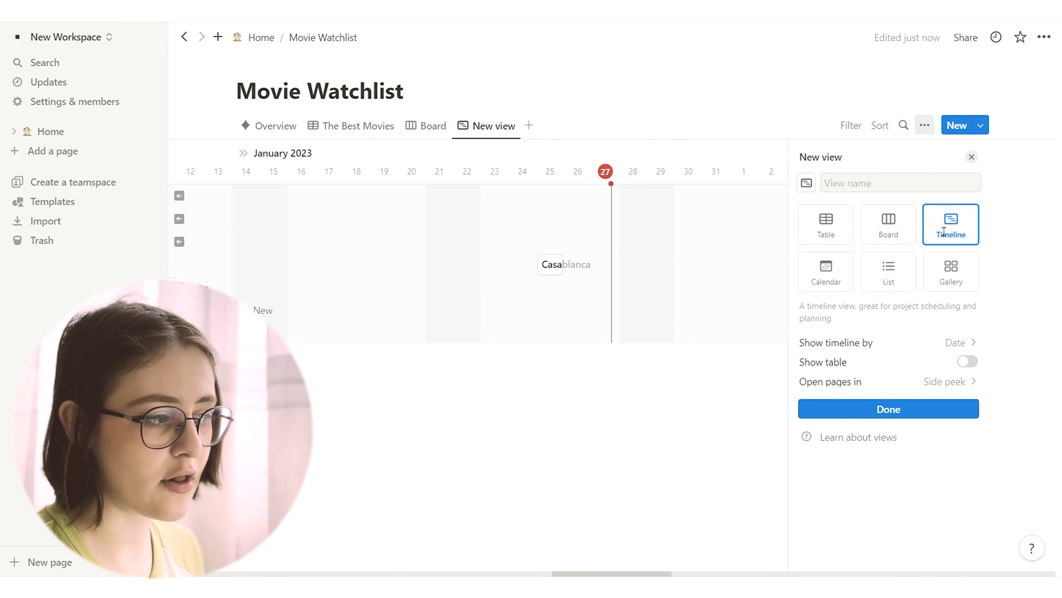
{"action": "left_click", "coordinate": [945, 415]}
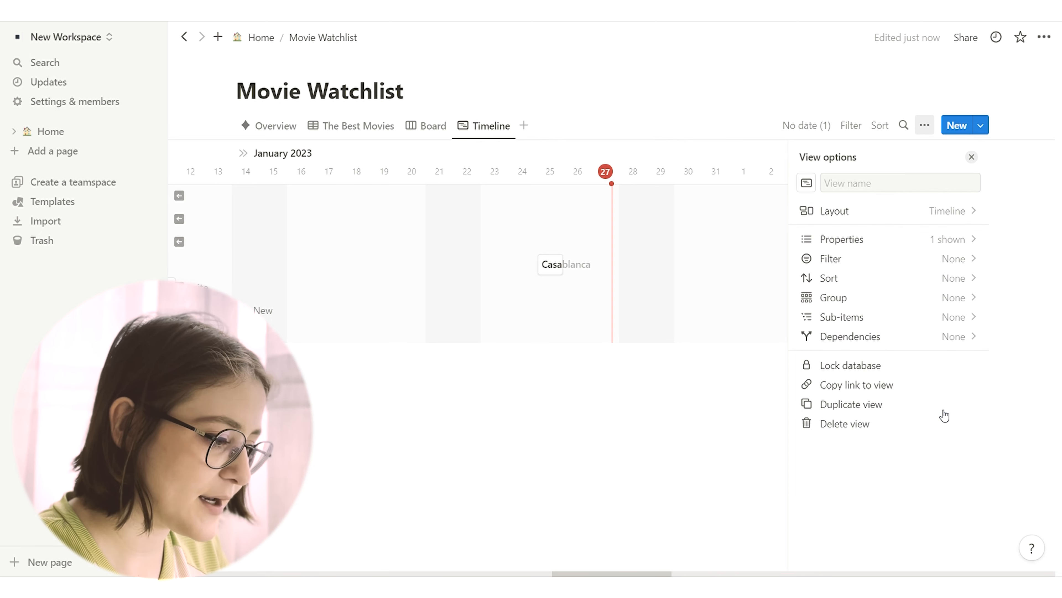
{"action": "left_click", "coordinate": [586, 341]}
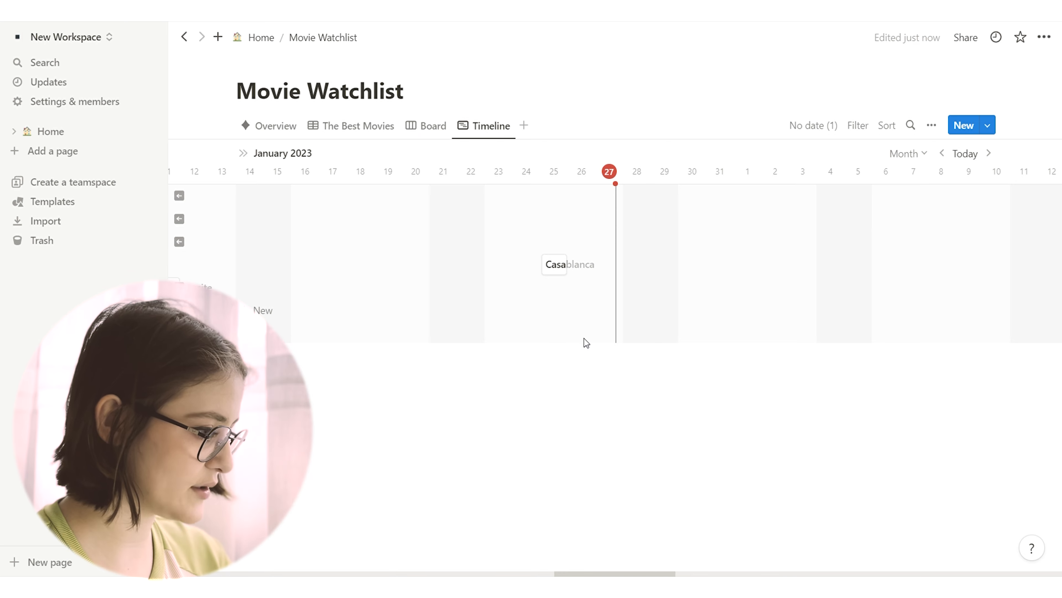
Give The Godfather an end date of January 12, 2023 and extend its timeline bar to January 14.
{"action": "scroll", "coordinate": [526, 300], "scroll_direction": "left", "scroll_amount": 5}
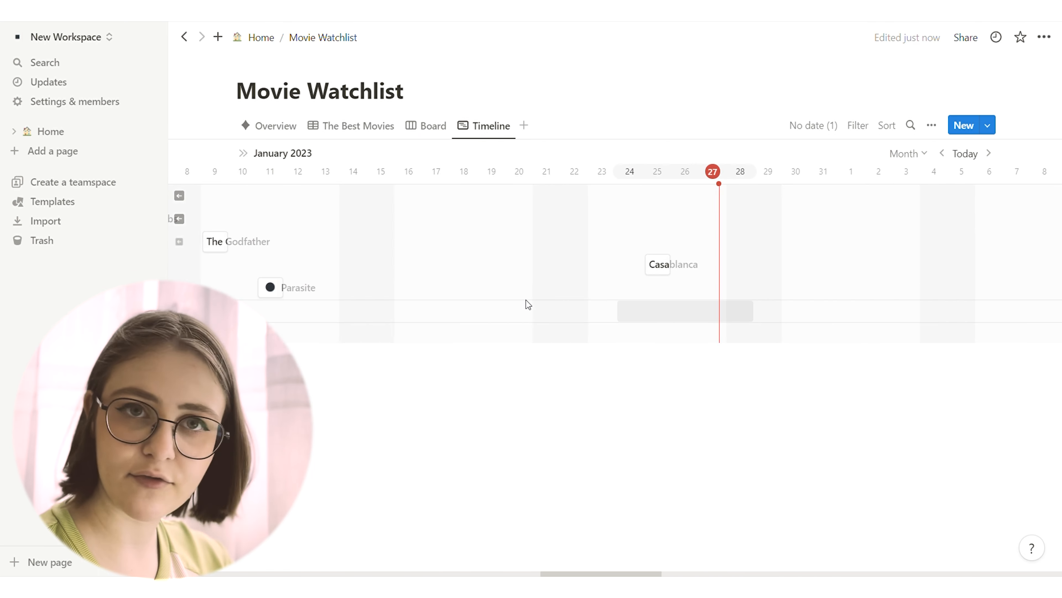
{"action": "scroll", "coordinate": [527, 299], "scroll_direction": "left", "scroll_amount": 2}
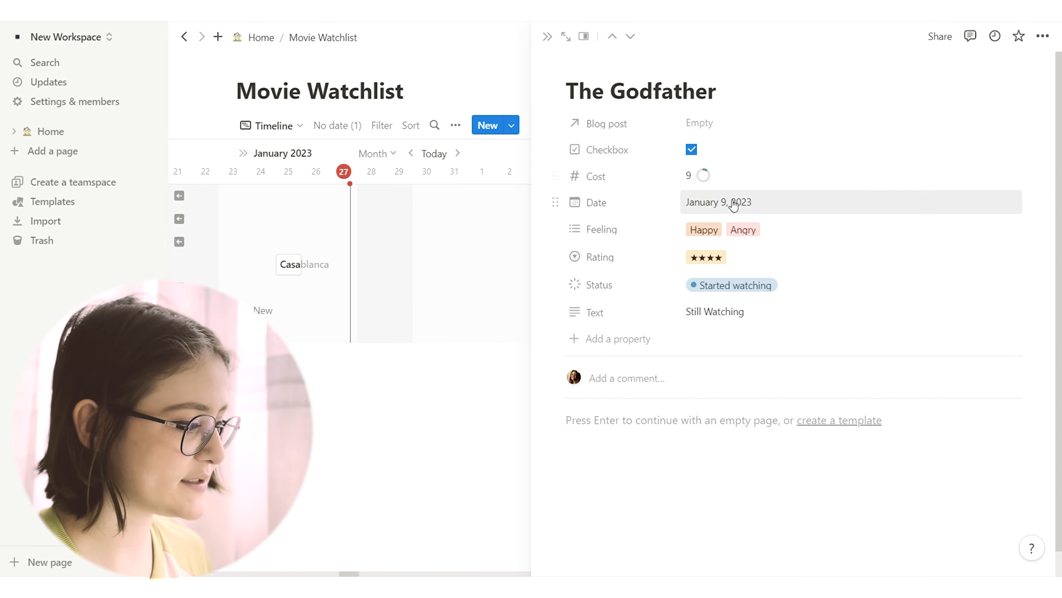
{"action": "left_click", "coordinate": [733, 204]}
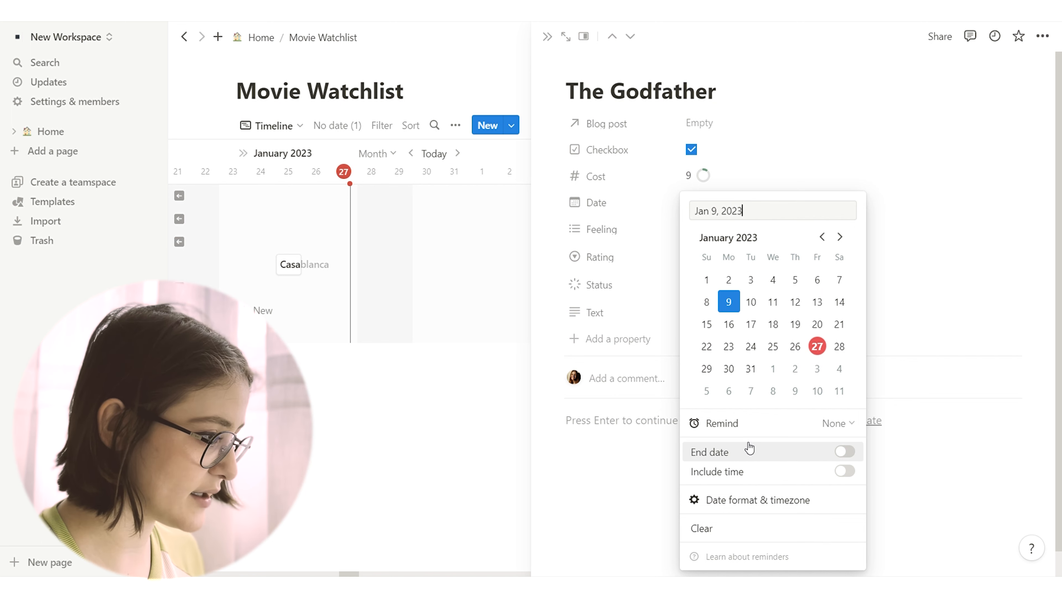
{"action": "left_click", "coordinate": [845, 452]}
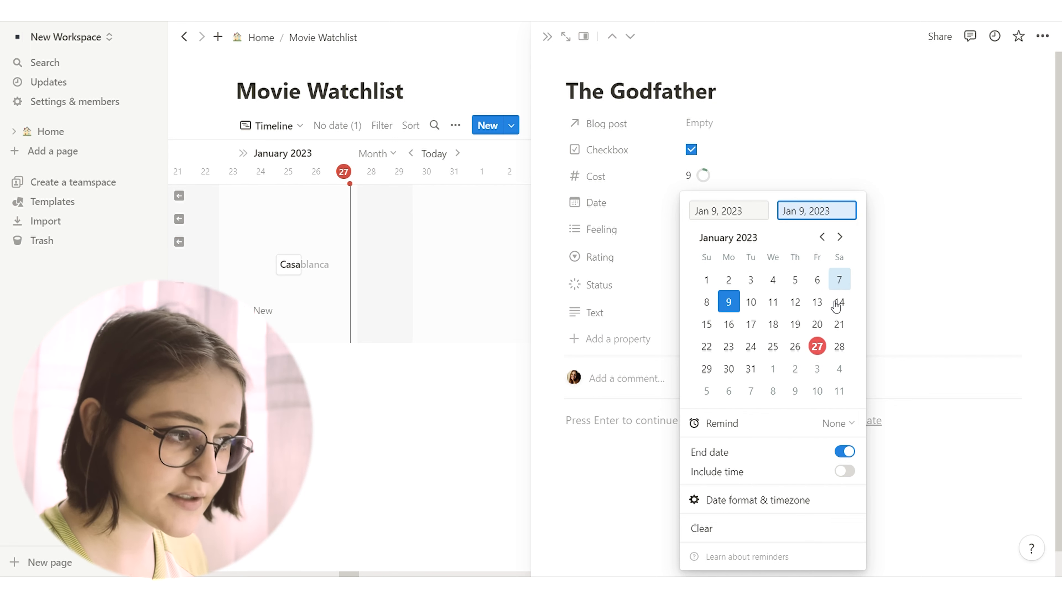
{"action": "left_click", "coordinate": [795, 302]}
{"action": "left_click", "coordinate": [404, 523]}
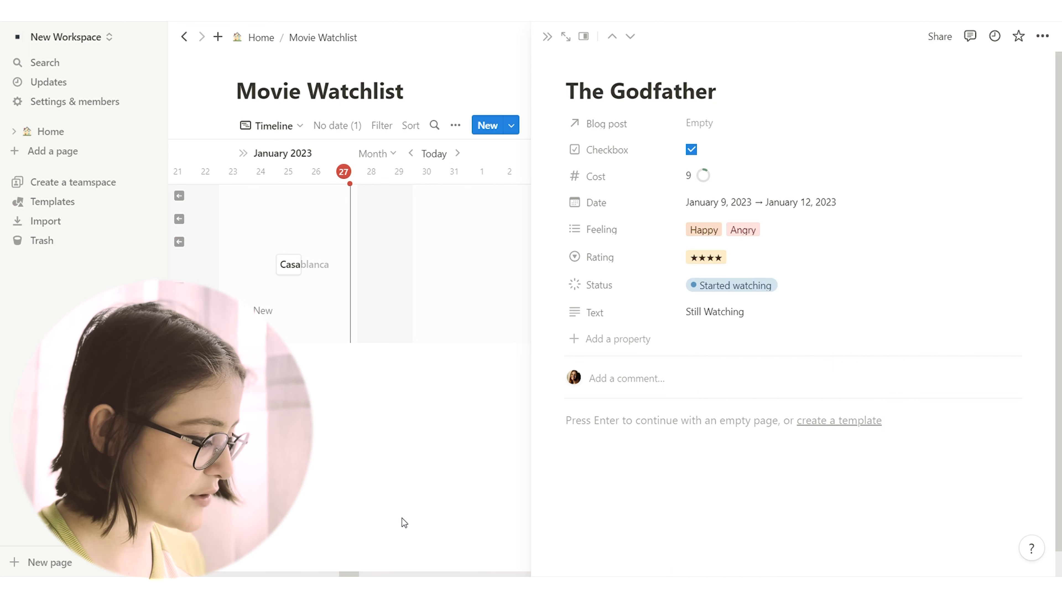
{"action": "left_click", "coordinate": [513, 434]}
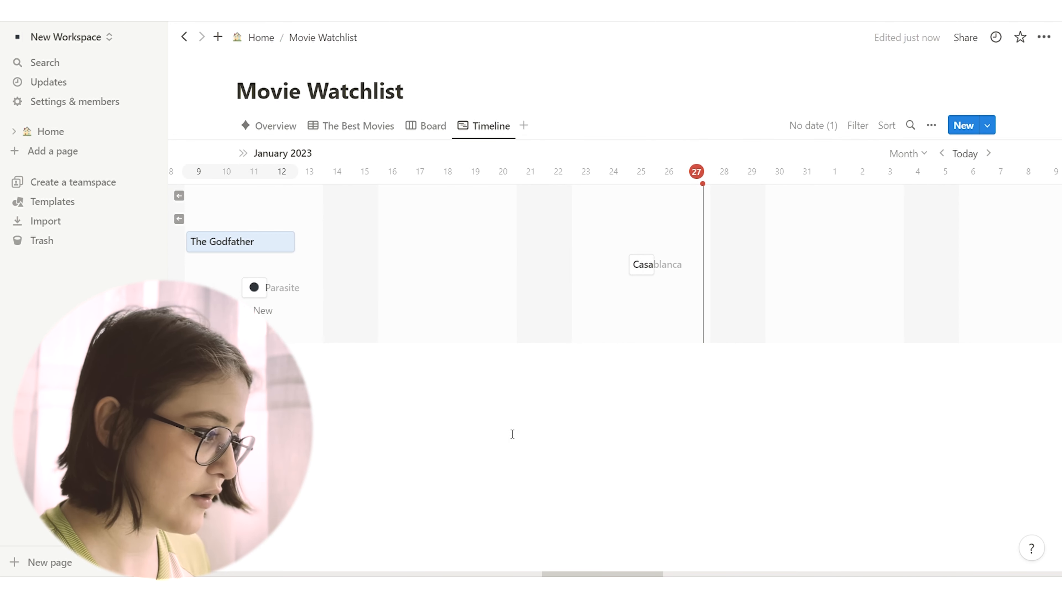
{"action": "scroll", "coordinate": [512, 433], "scroll_direction": "left", "scroll_amount": 5}
{"action": "left_click_drag", "start_coordinate": [510, 241], "coordinate": [555, 250]}
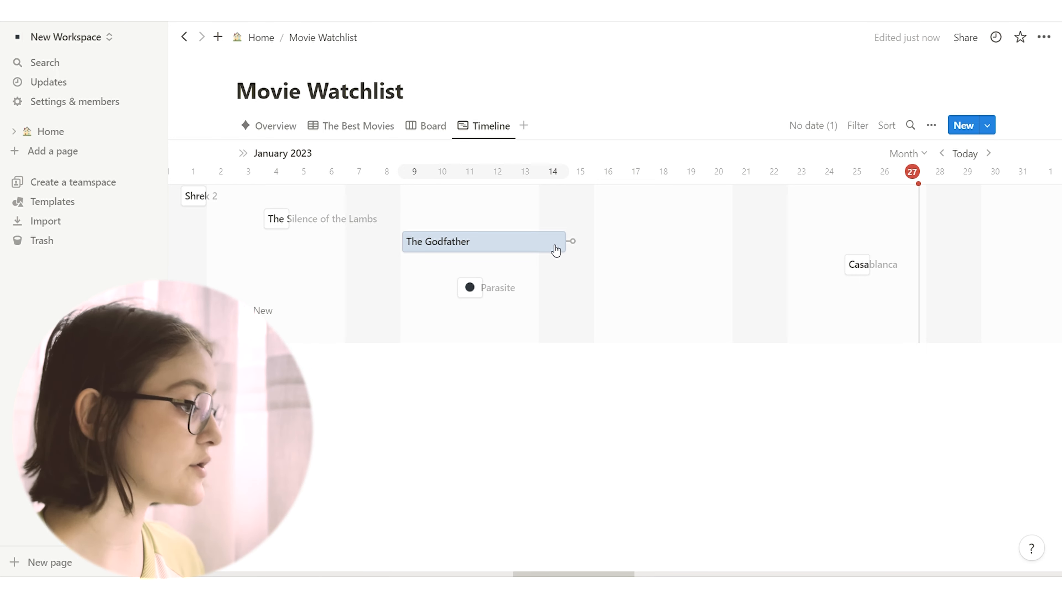
Try grouping the timeline by Rating and undo the grouping.
{"action": "left_click", "coordinate": [931, 125]}
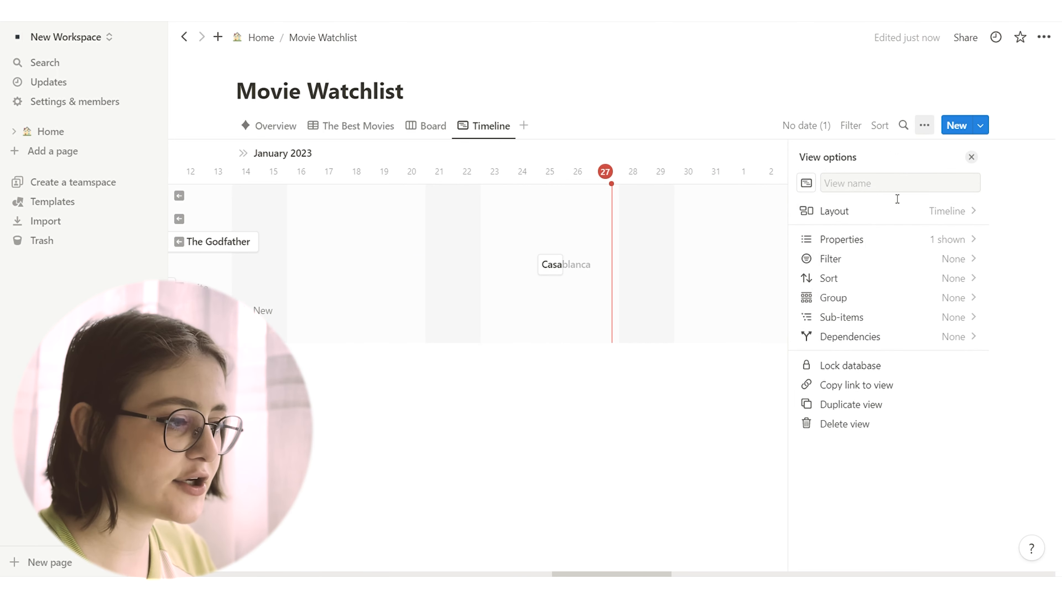
{"action": "left_click", "coordinate": [932, 297]}
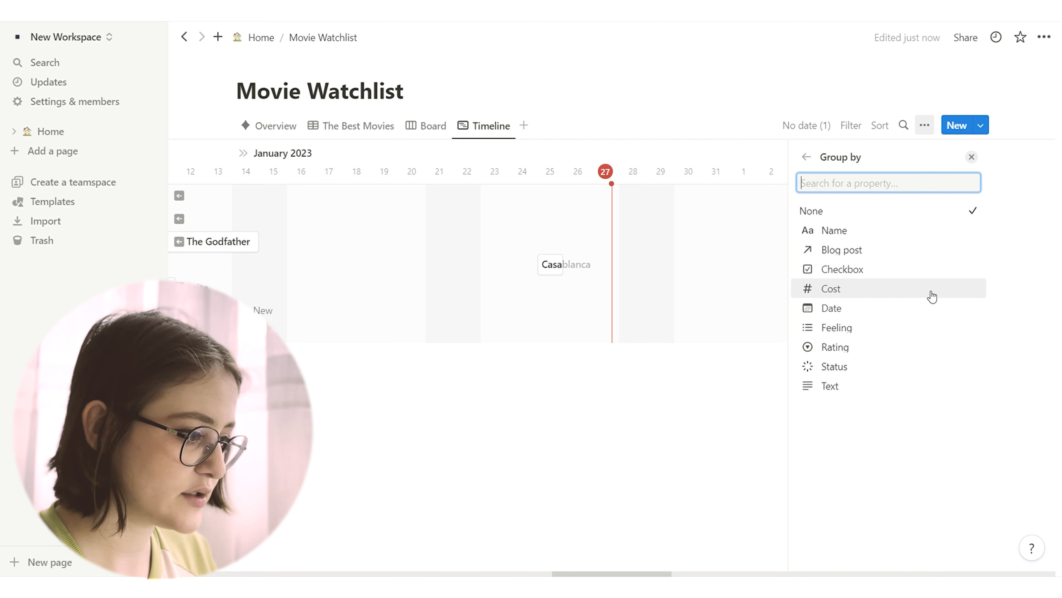
{"action": "left_click", "coordinate": [860, 347]}
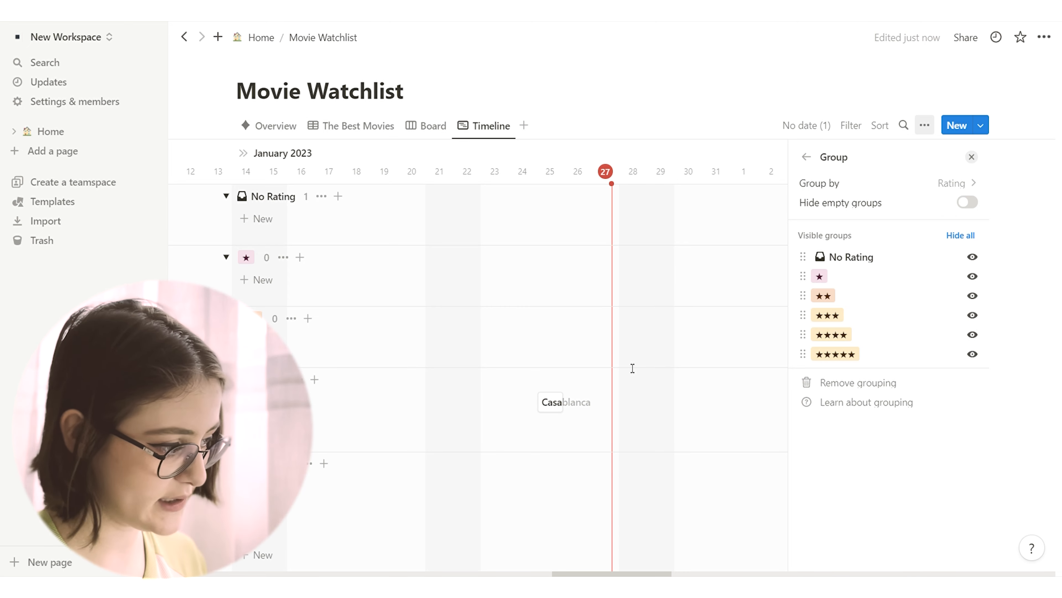
{"action": "key", "text": "ctrl+z"}
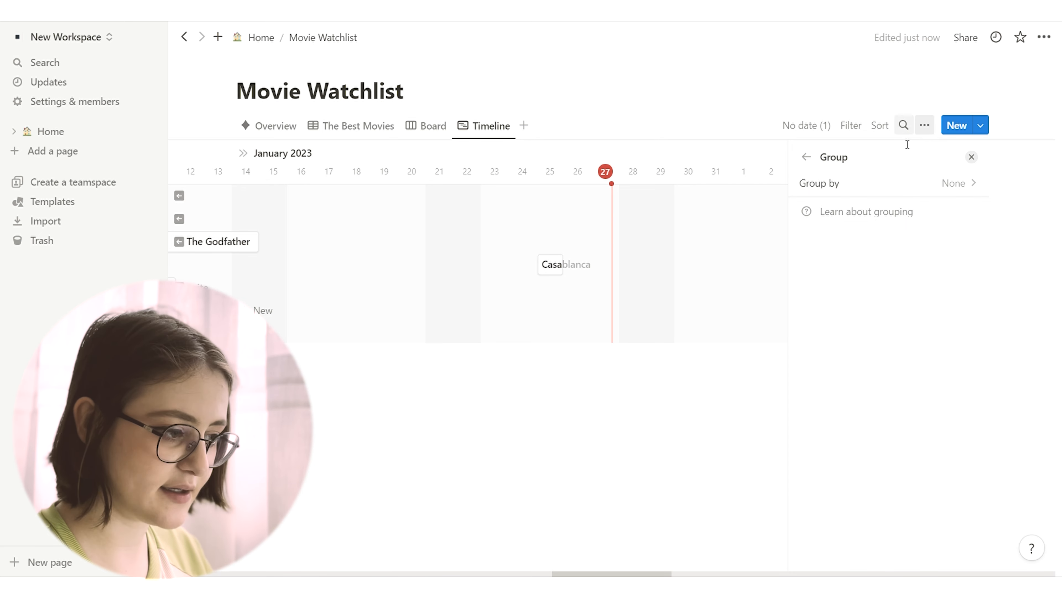
Check the timeline's Dependencies settings and extend The Silence of the Lambs to January 5.
{"action": "left_click", "coordinate": [806, 157]}
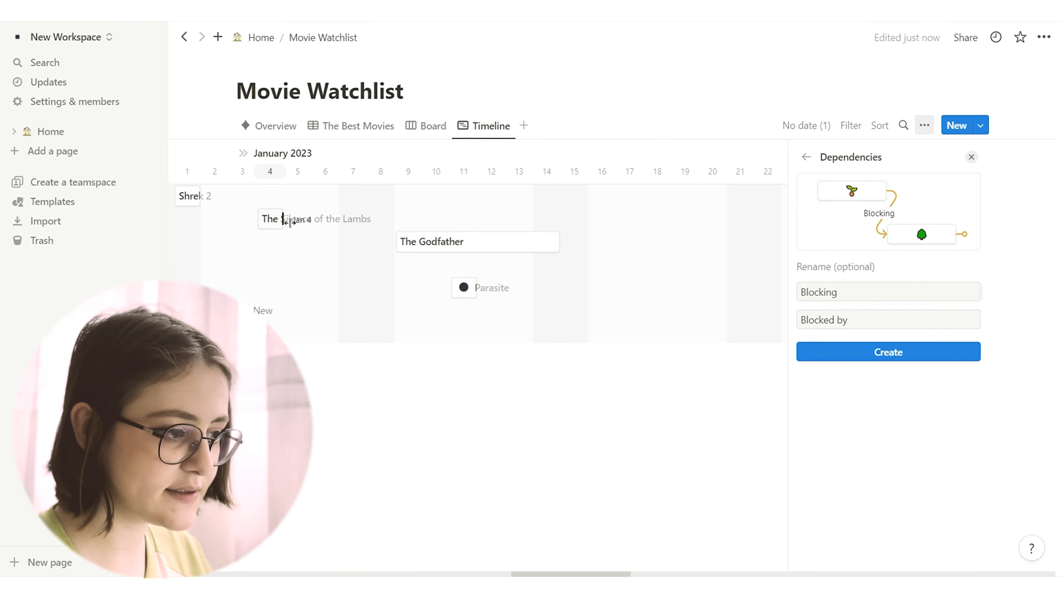
{"action": "left_click_drag", "start_coordinate": [286, 217], "coordinate": [326, 238]}
{"action": "left_click_drag", "start_coordinate": [325, 237], "coordinate": [302, 235]}
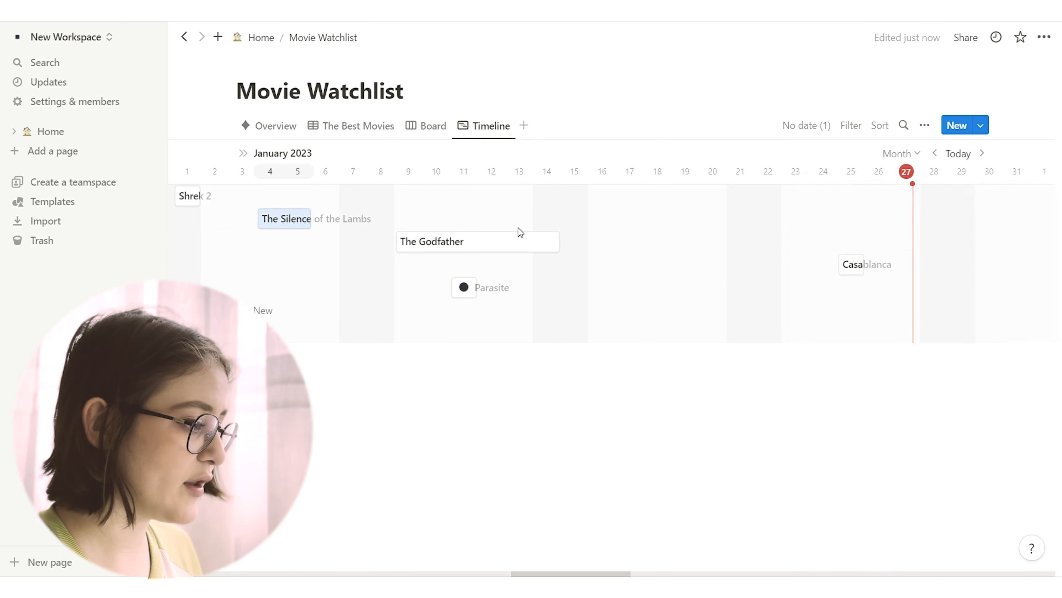
Make The Godfather dependent on The Silence of the Lambs, using the relation names Blocking and Blocked by.
{"action": "scroll", "coordinate": [518, 233], "scroll_direction": "right", "scroll_amount": 7}
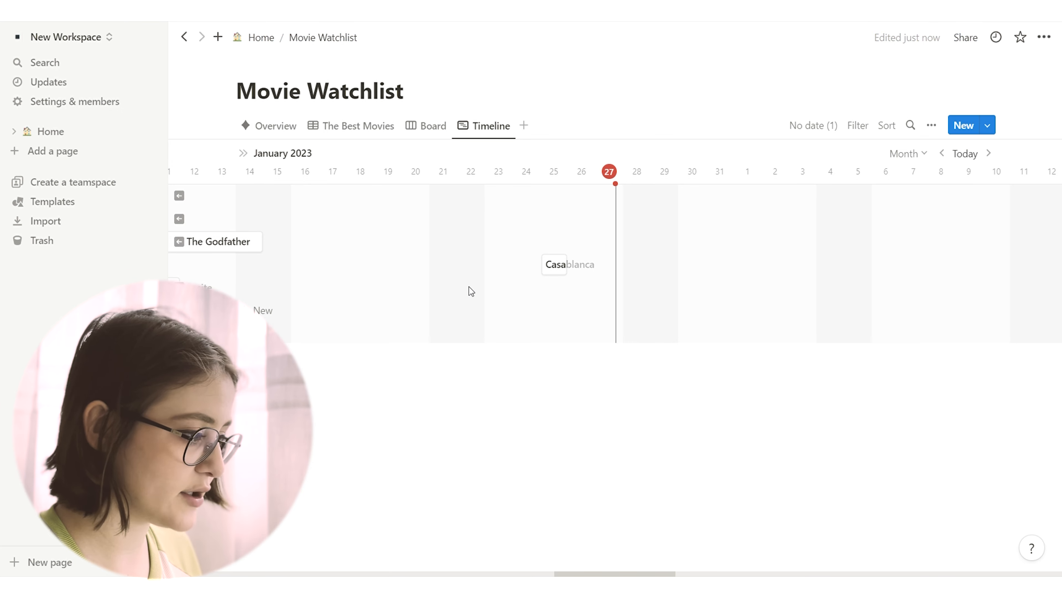
{"action": "scroll", "coordinate": [469, 291], "scroll_direction": "left", "scroll_amount": 10}
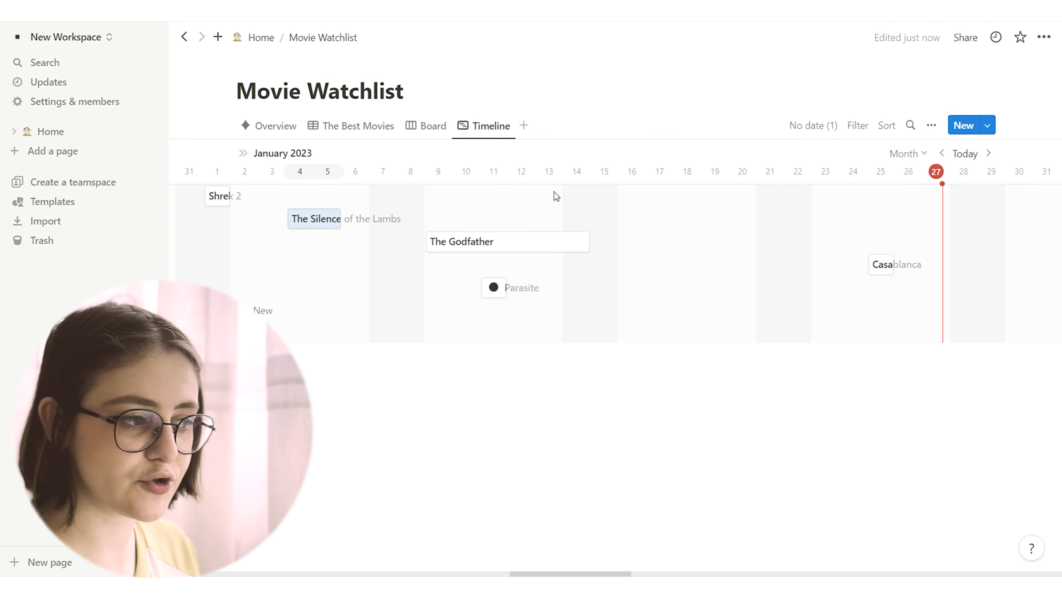
{"action": "mouse_move", "coordinate": [352, 222]}
{"action": "left_click_drag", "start_coordinate": [353, 222], "coordinate": [473, 251]}
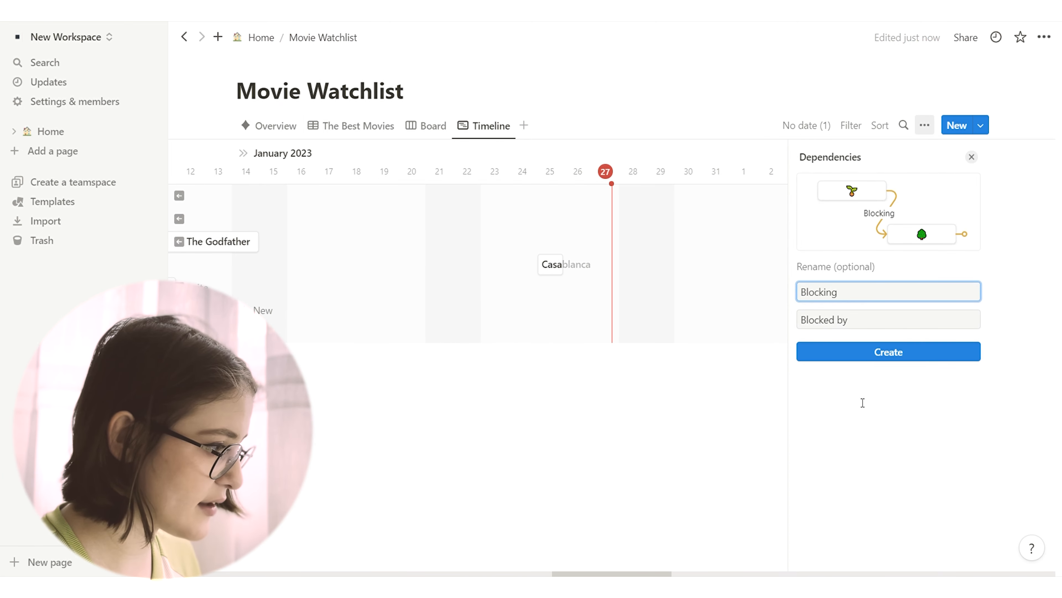
{"action": "left_click", "coordinate": [874, 360]}
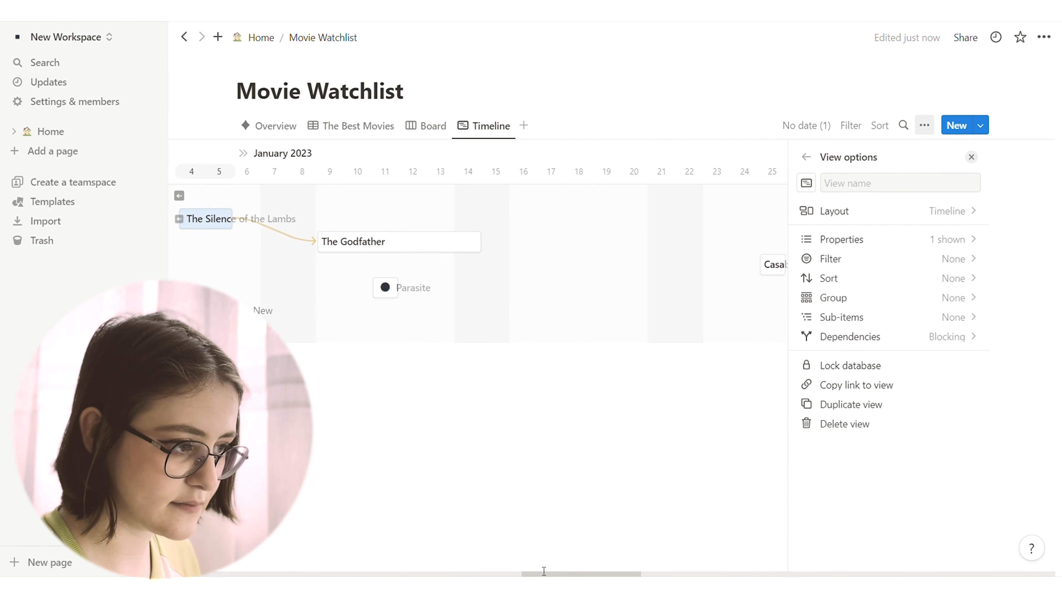
{"action": "mouse_move", "coordinate": [283, 235]}
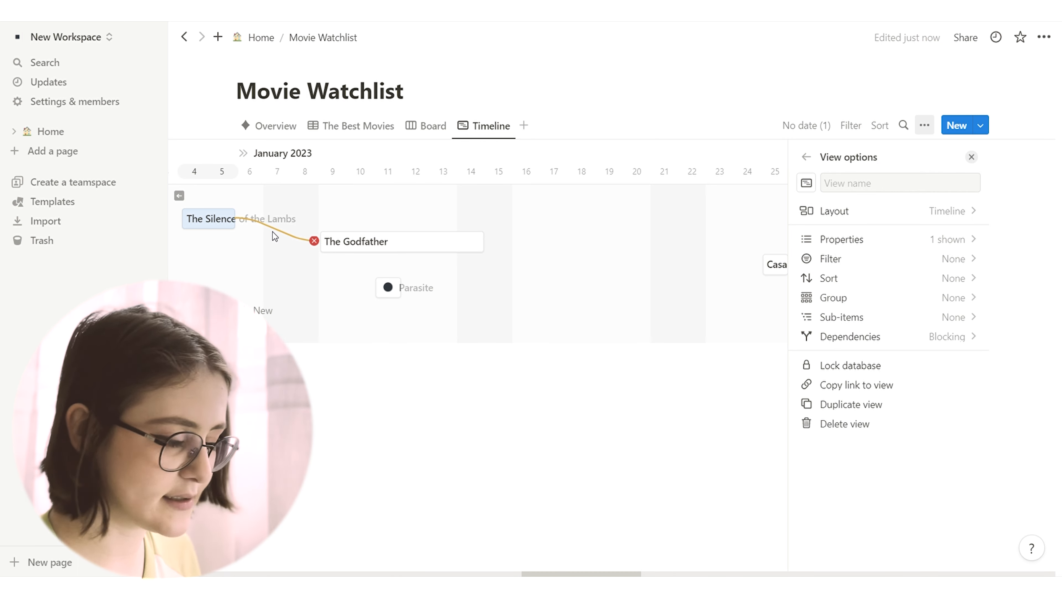
Add a Calendar view to the Movie Watchlist database.
{"action": "left_click", "coordinate": [523, 126]}
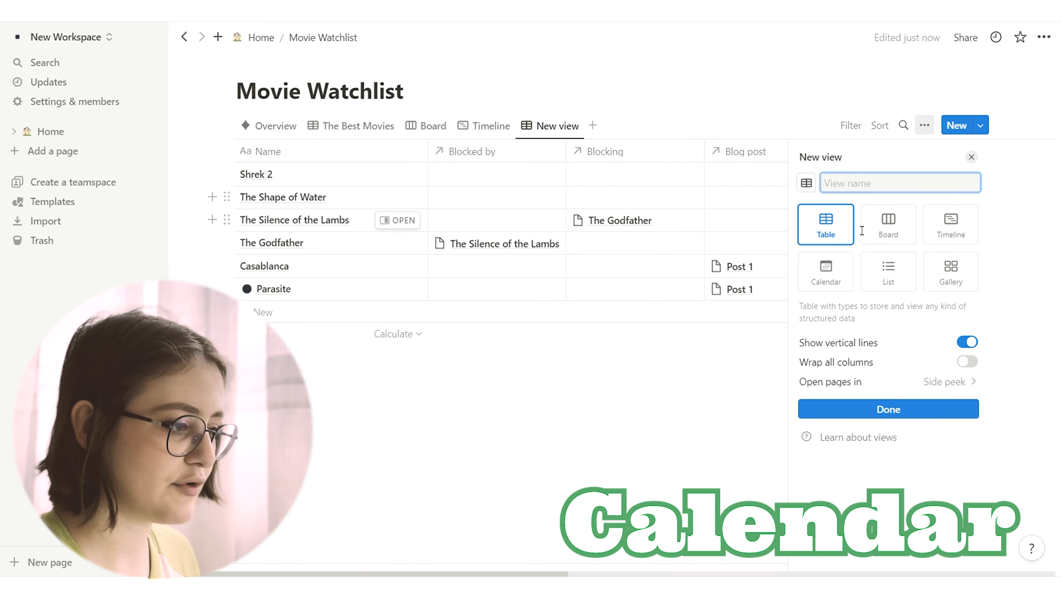
{"action": "left_click", "coordinate": [842, 267]}
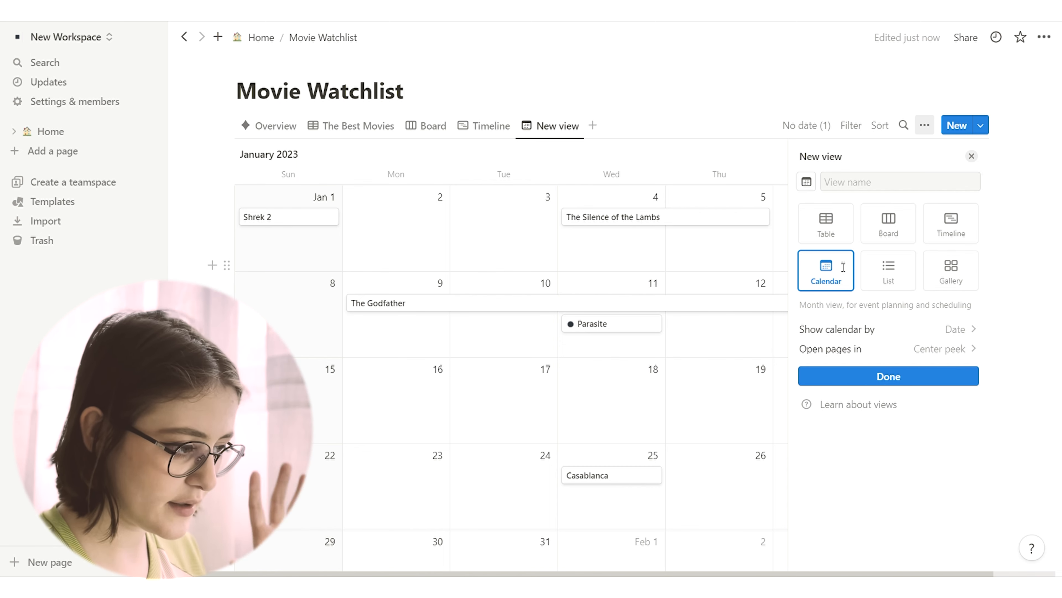
{"action": "left_click", "coordinate": [875, 382]}
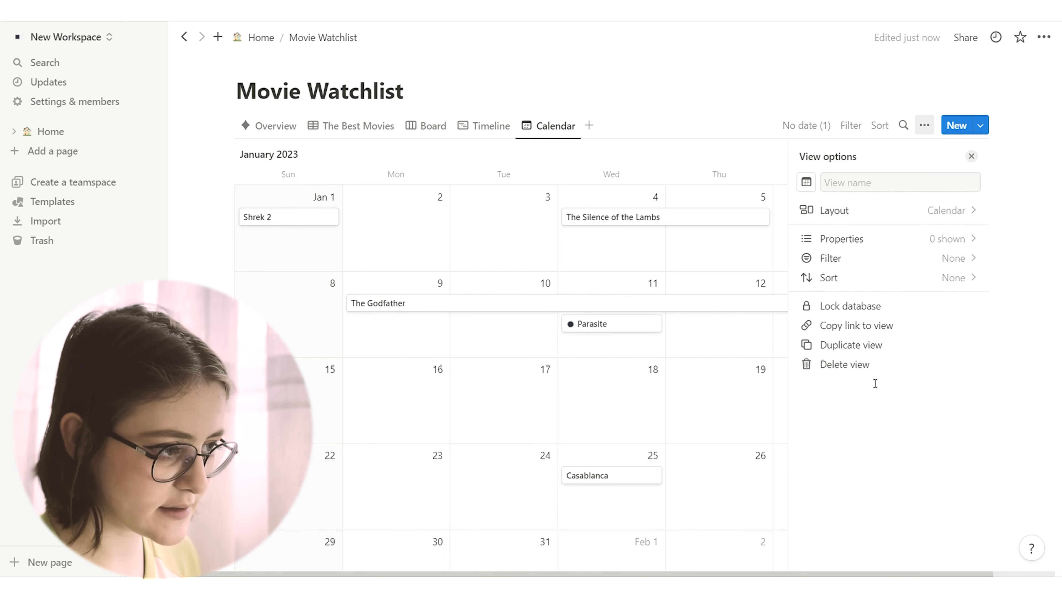
{"action": "left_click", "coordinate": [765, 124]}
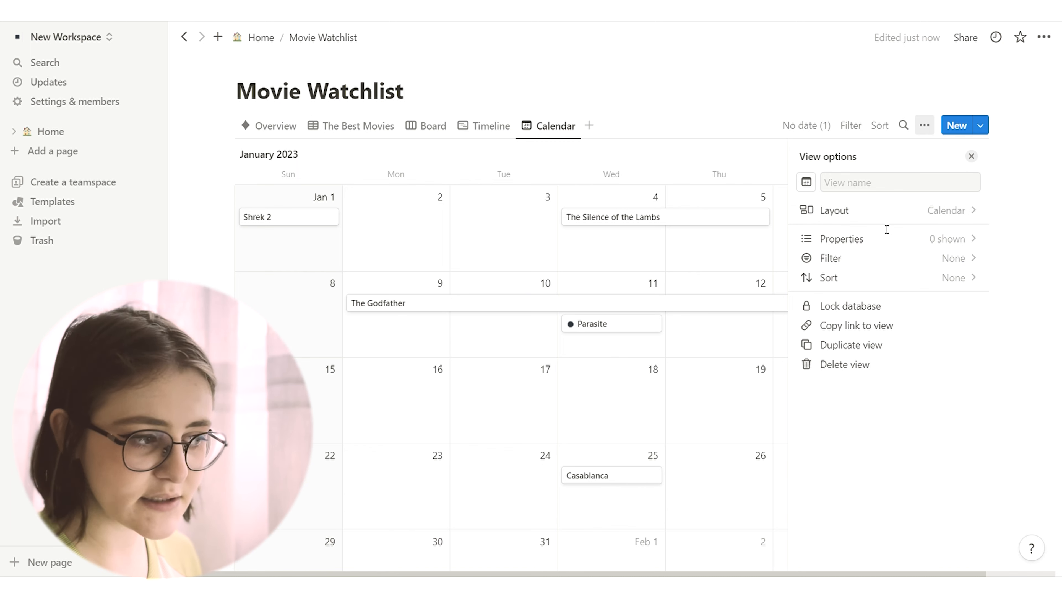
Show the Feeling property on the Calendar view's cards.
{"action": "left_click", "coordinate": [886, 237]}
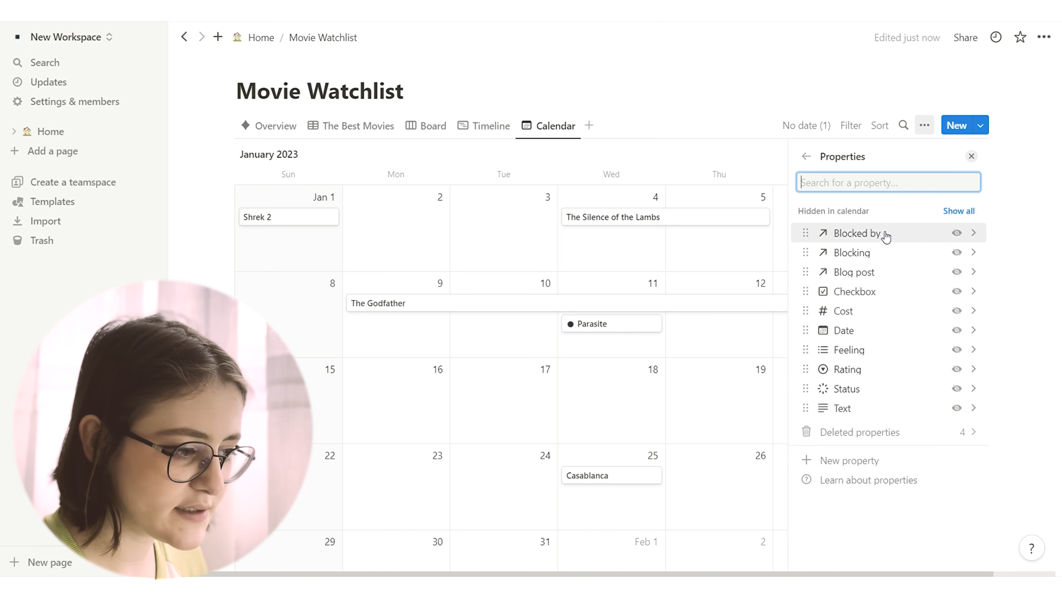
{"action": "left_click", "coordinate": [892, 352]}
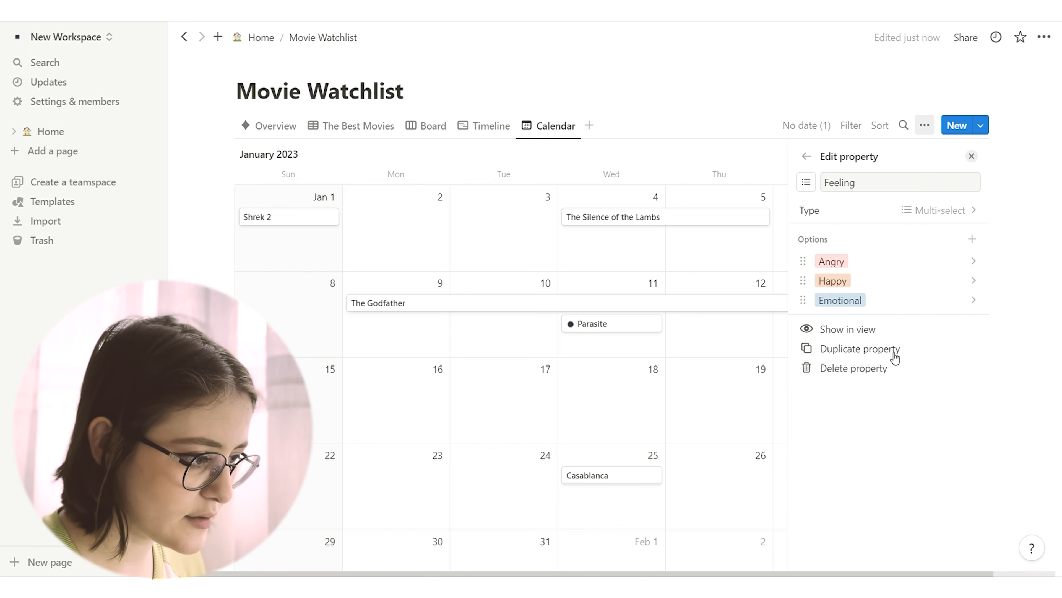
{"action": "left_click", "coordinate": [866, 329]}
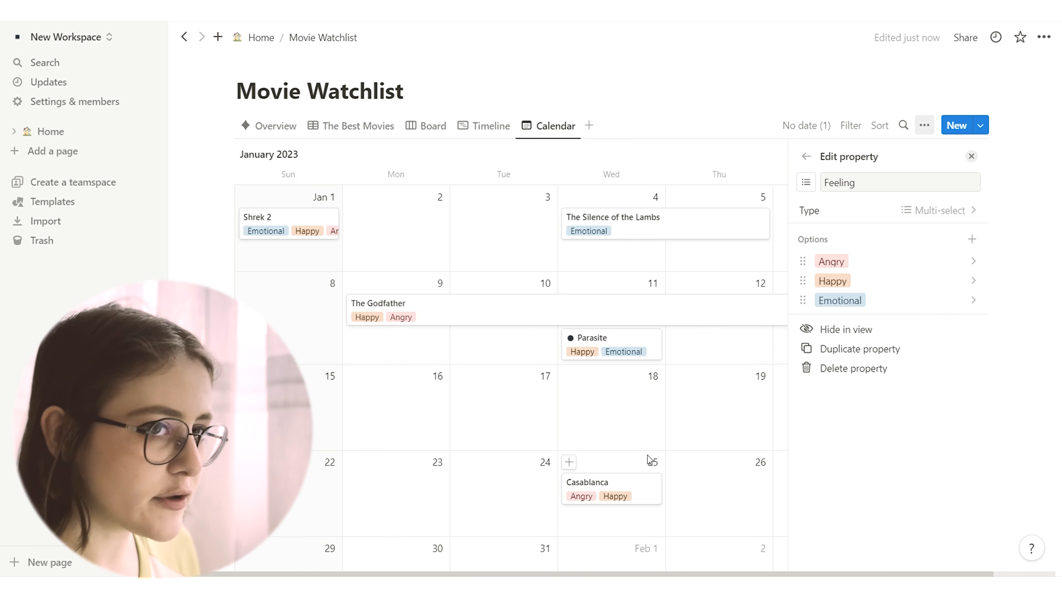
{"action": "left_click", "coordinate": [206, 314]}
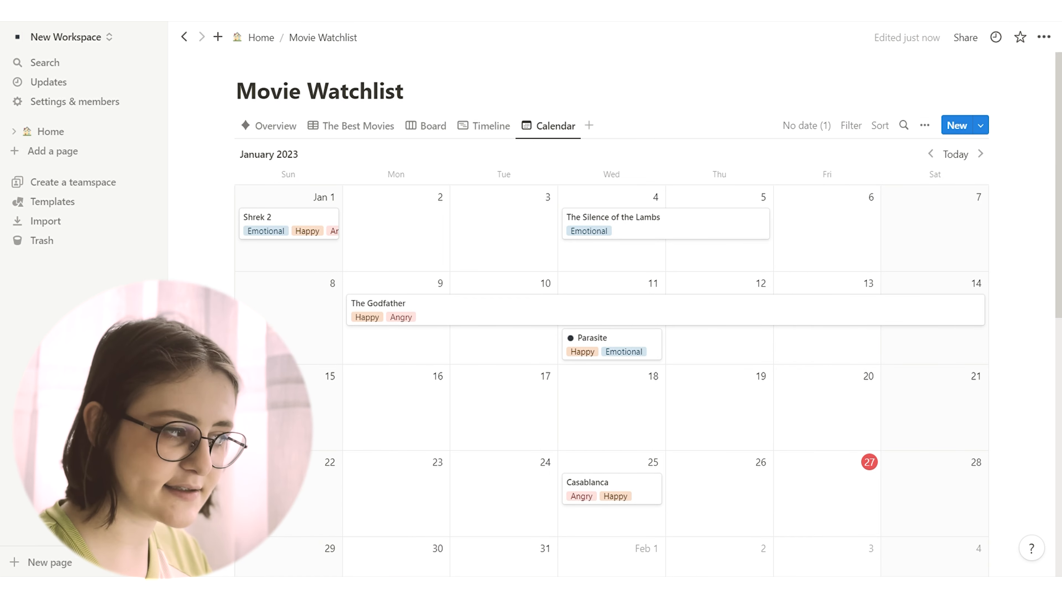
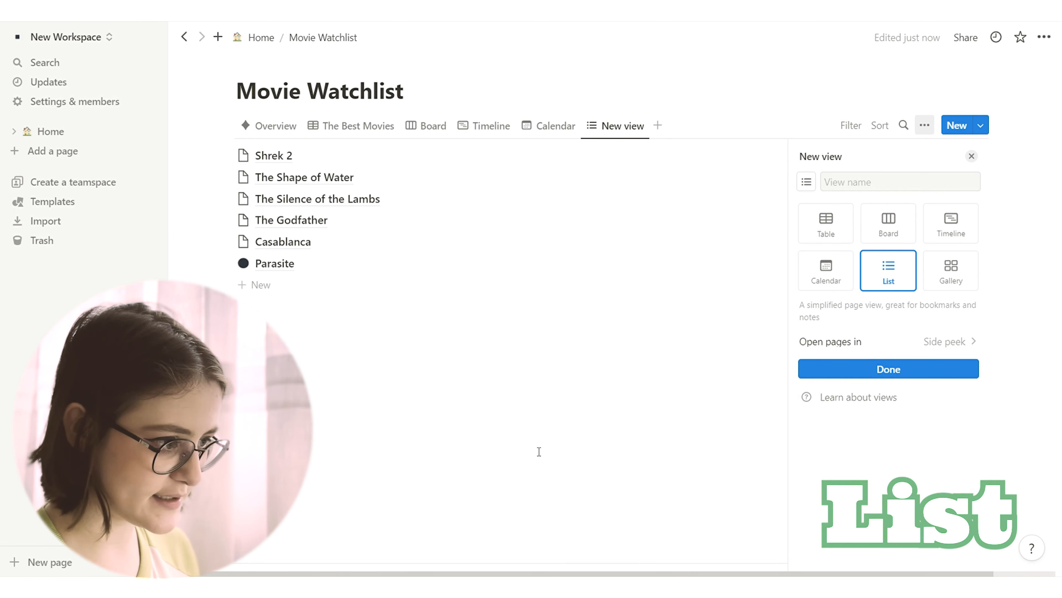
Add a List view to the database and show the Checkbox and Cost properties in it.
{"action": "left_click", "coordinate": [539, 451]}
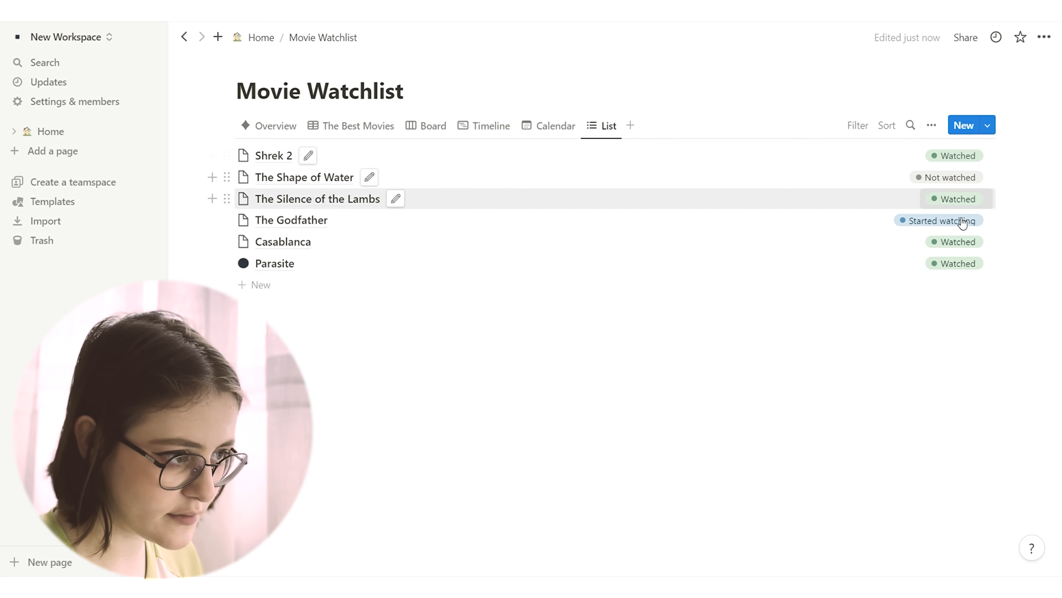
{"action": "left_click", "coordinate": [932, 125]}
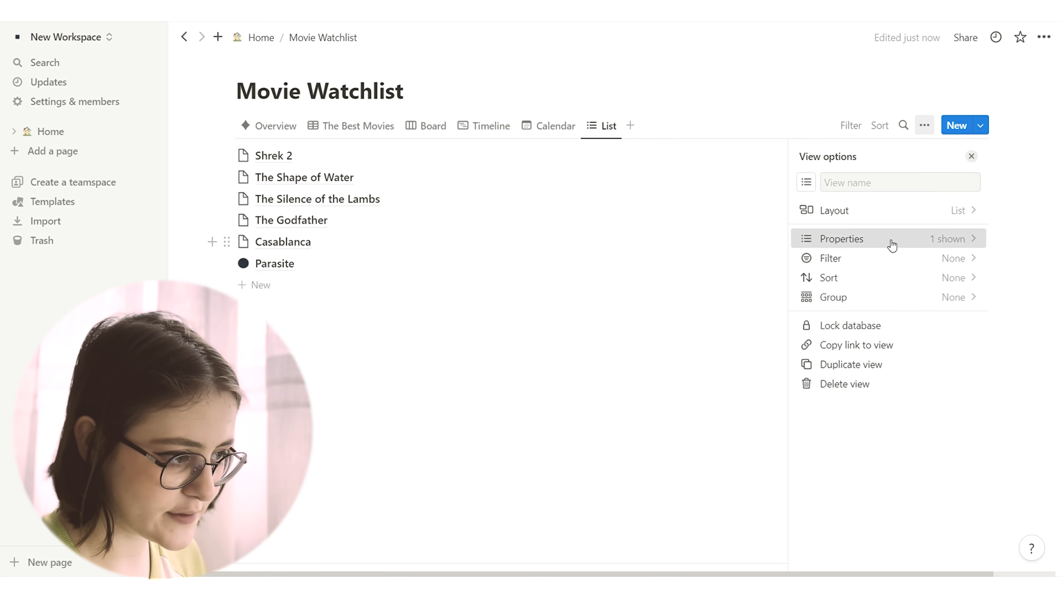
{"action": "left_click", "coordinate": [891, 239]}
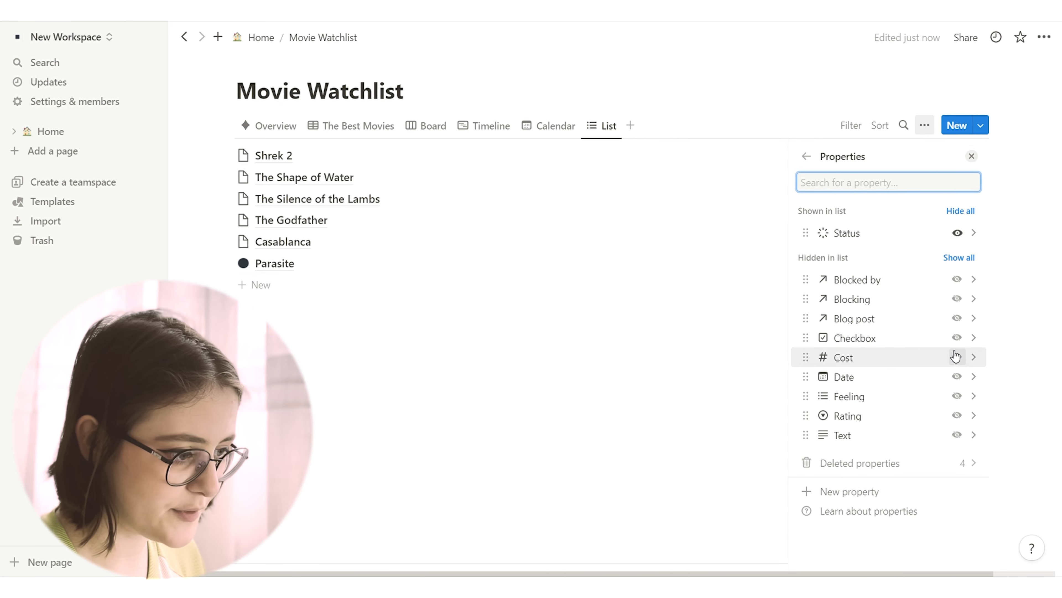
{"action": "left_click", "coordinate": [958, 340]}
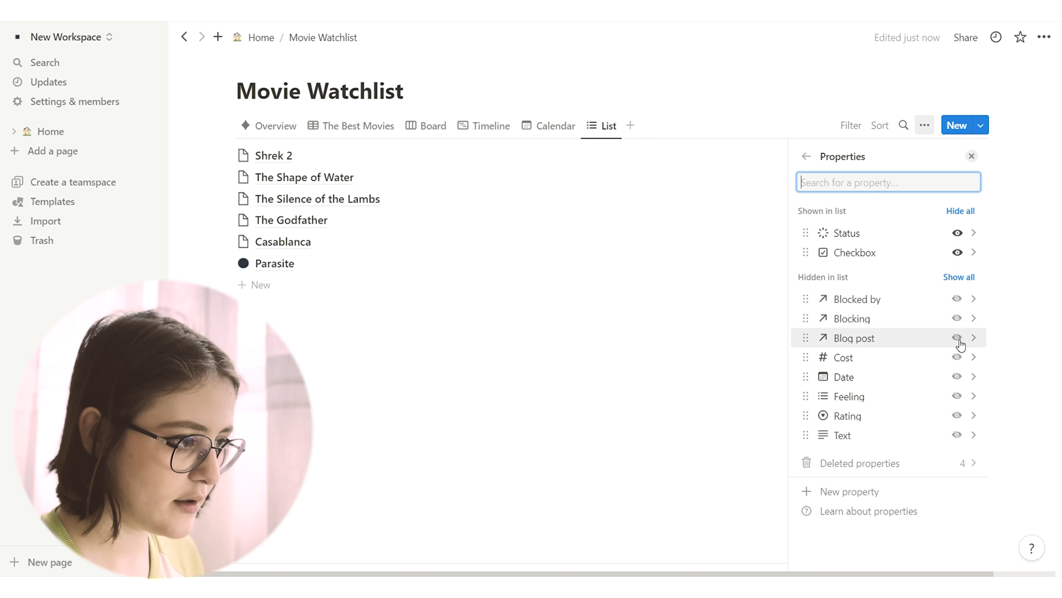
{"action": "left_click", "coordinate": [957, 358]}
{"action": "left_click", "coordinate": [593, 518]}
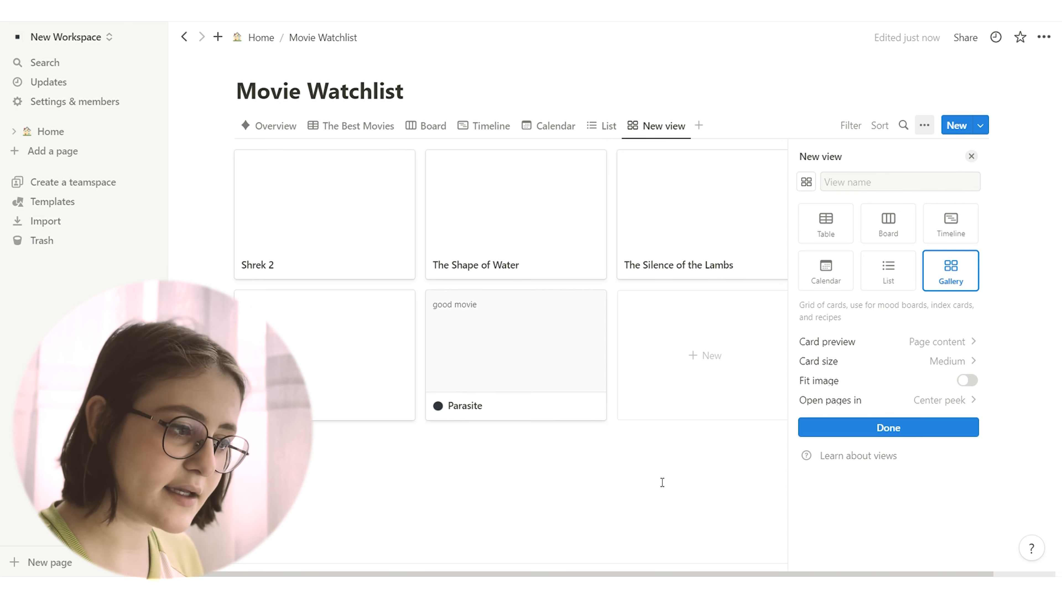
Add a Gallery view and move the preview image on the Shrek 2 card lower within its frame.
{"action": "left_click", "coordinate": [663, 482]}
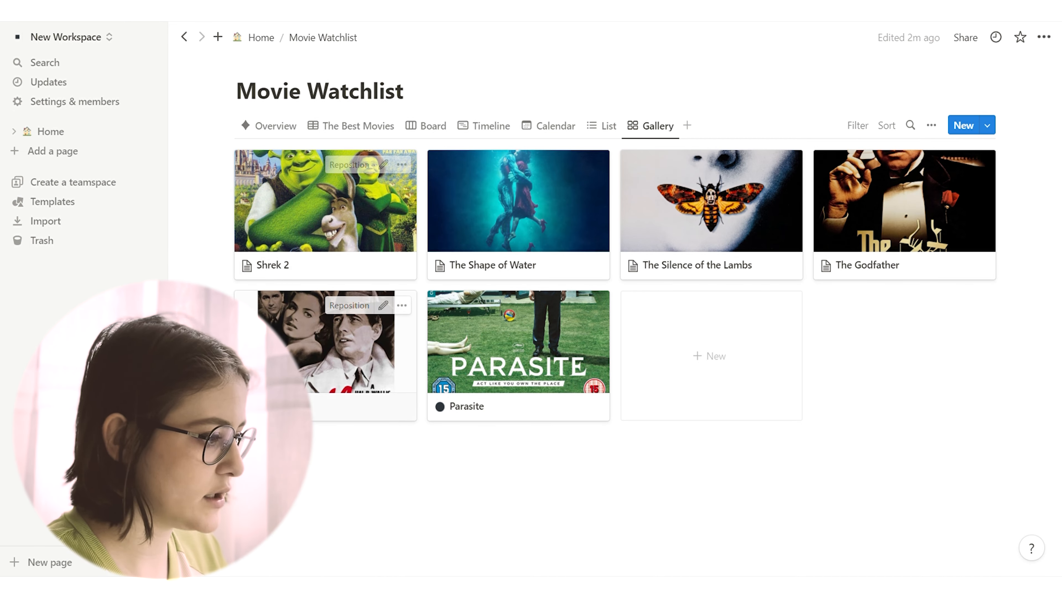
{"action": "left_click", "coordinate": [345, 167]}
{"action": "left_click_drag", "start_coordinate": [330, 199], "coordinate": [325, 261]}
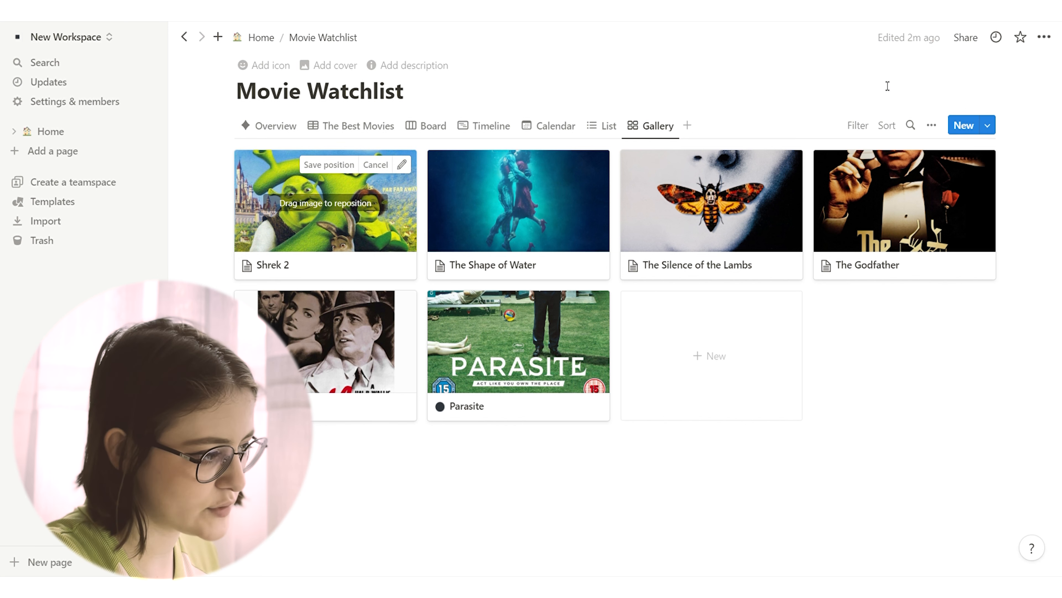
{"action": "left_click", "coordinate": [932, 131]}
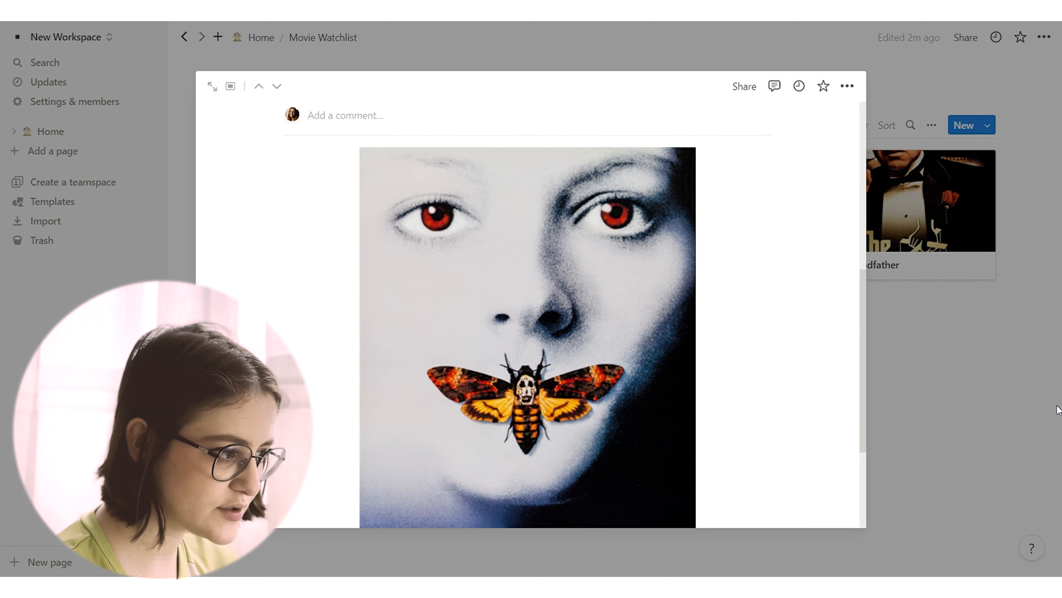
{"action": "left_click", "coordinate": [1059, 409]}
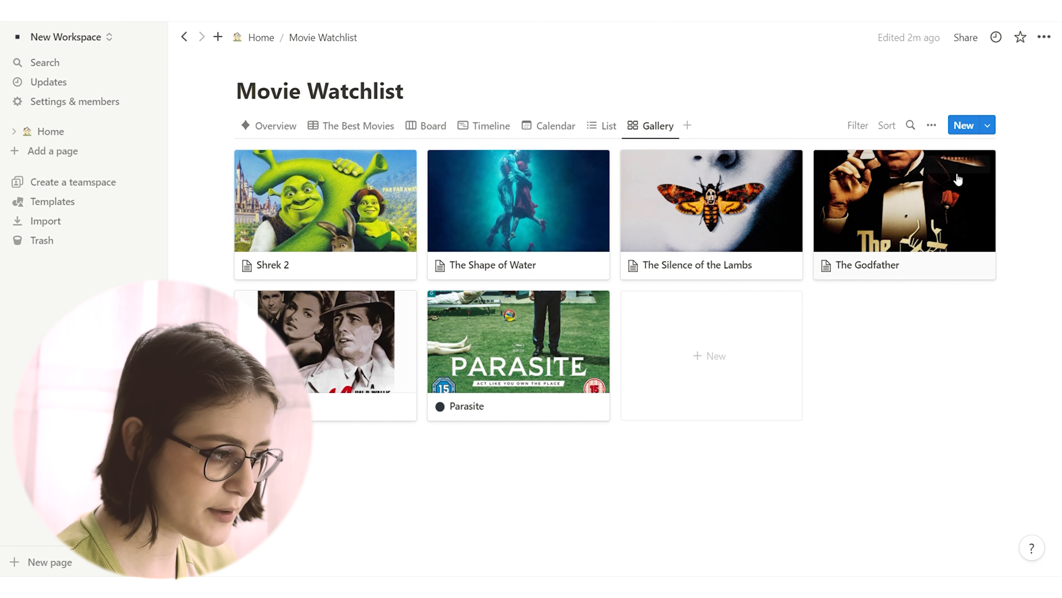
Try the gallery's card preview with Page cover and None, and return it to Page content.
{"action": "left_click", "coordinate": [932, 125]}
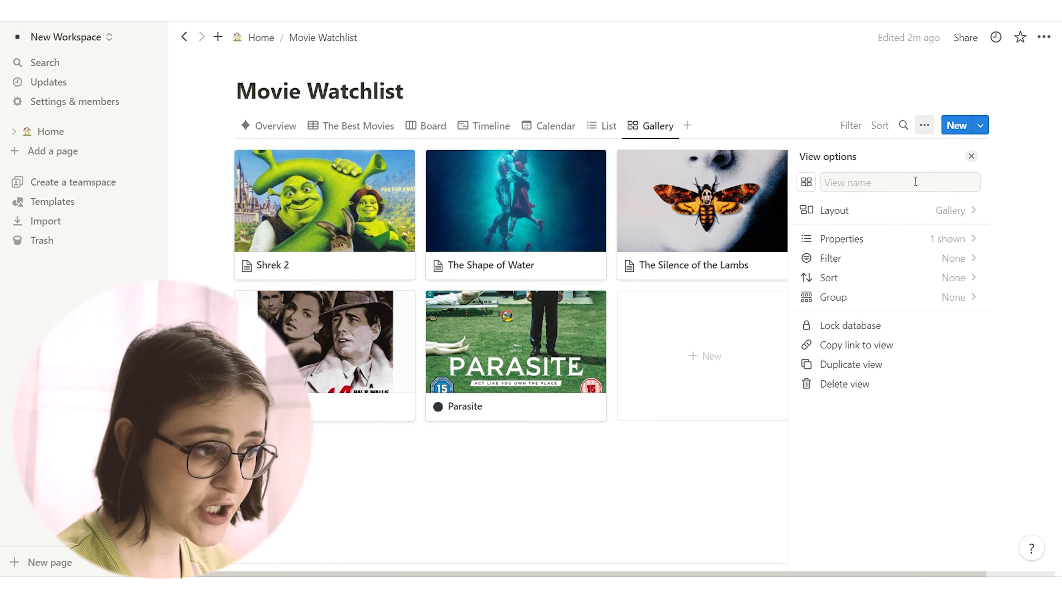
{"action": "left_click", "coordinate": [895, 211]}
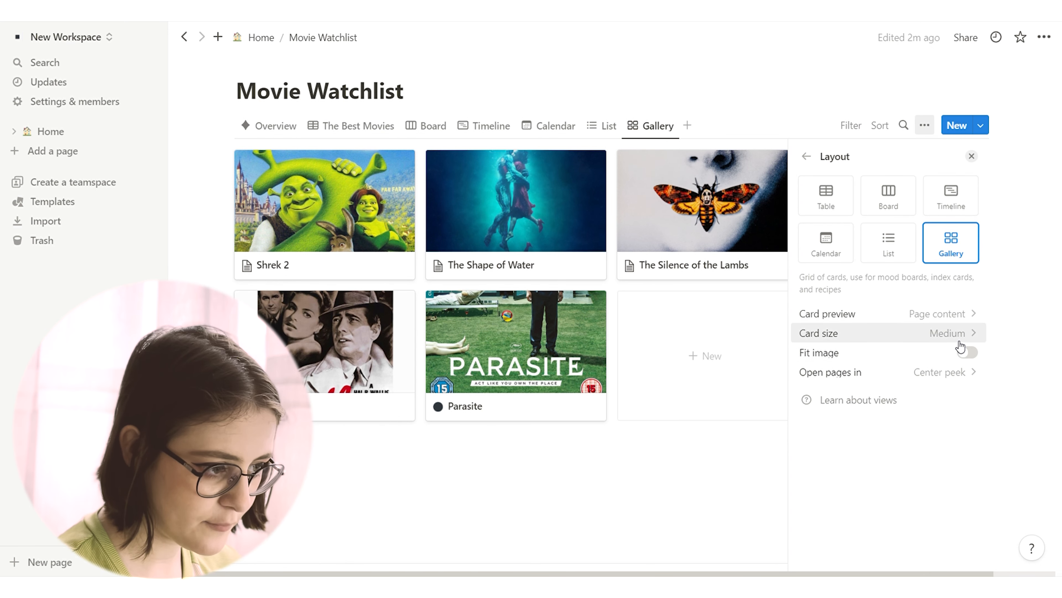
{"action": "left_click", "coordinate": [949, 319]}
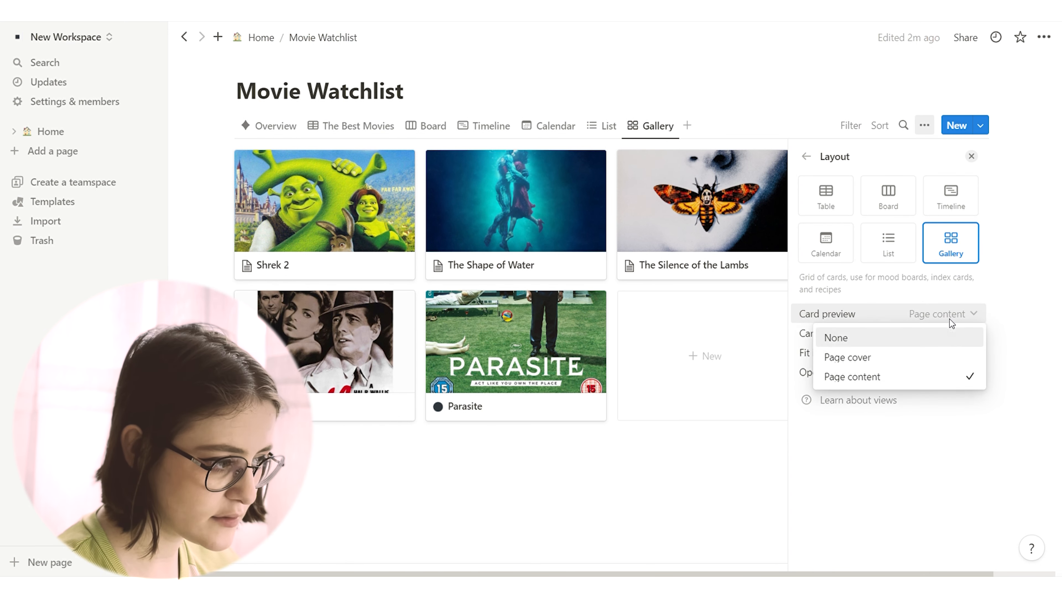
{"action": "left_click", "coordinate": [931, 361]}
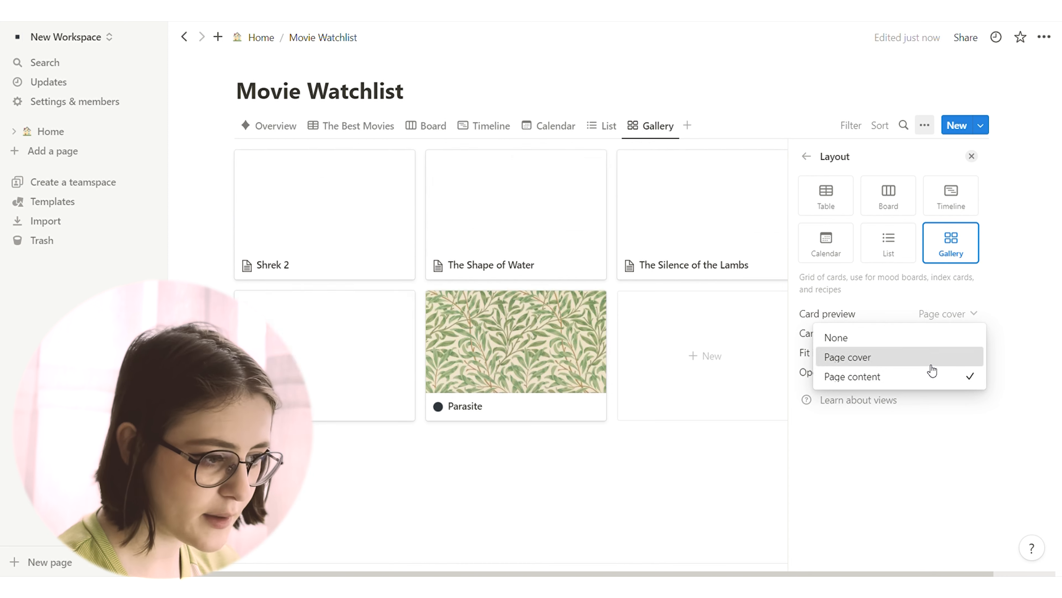
{"action": "left_click", "coordinate": [908, 312]}
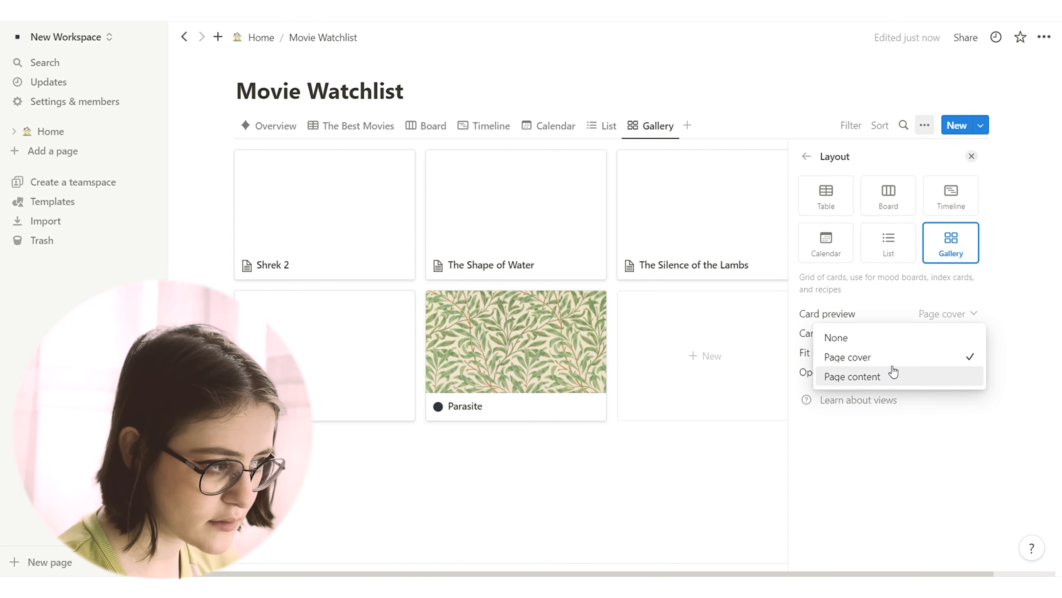
{"action": "left_click", "coordinate": [887, 337]}
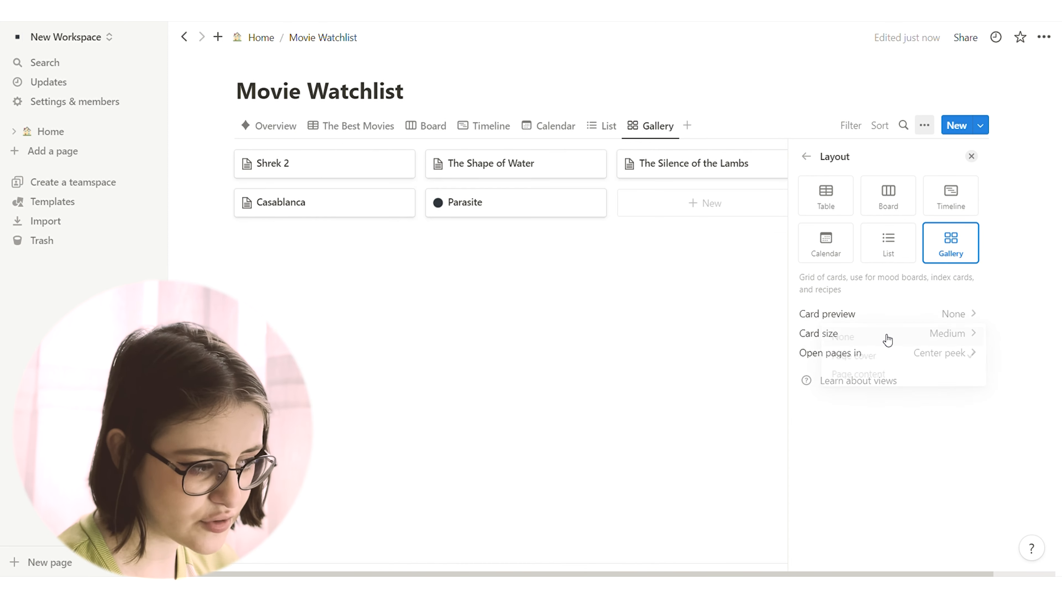
{"action": "left_click", "coordinate": [877, 317]}
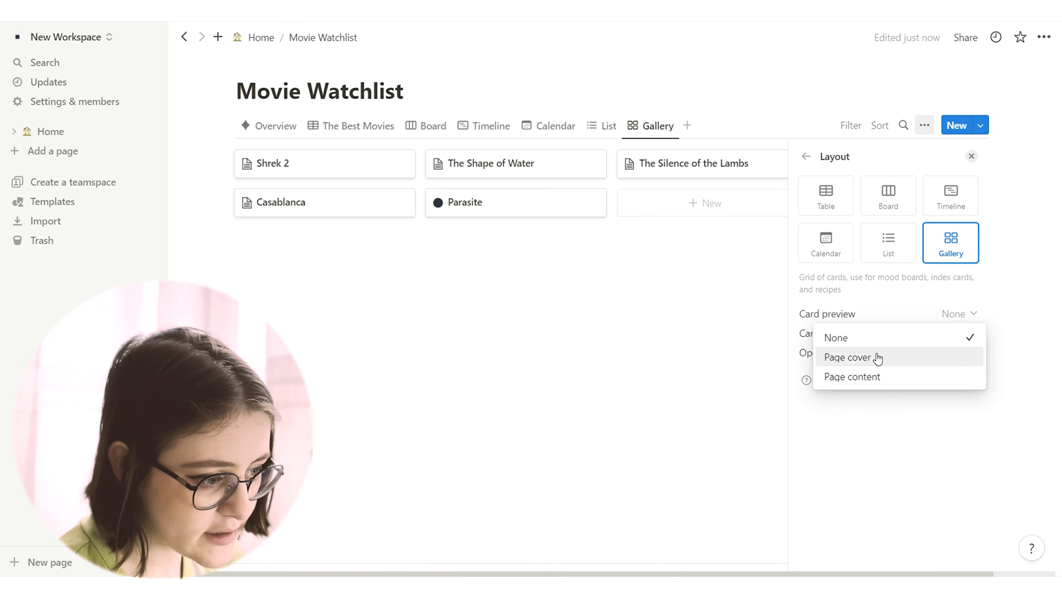
{"action": "left_click", "coordinate": [877, 382]}
Try the Fit image option in the gallery, turn it back off, and set the card size to Small.
{"action": "left_click", "coordinate": [968, 353]}
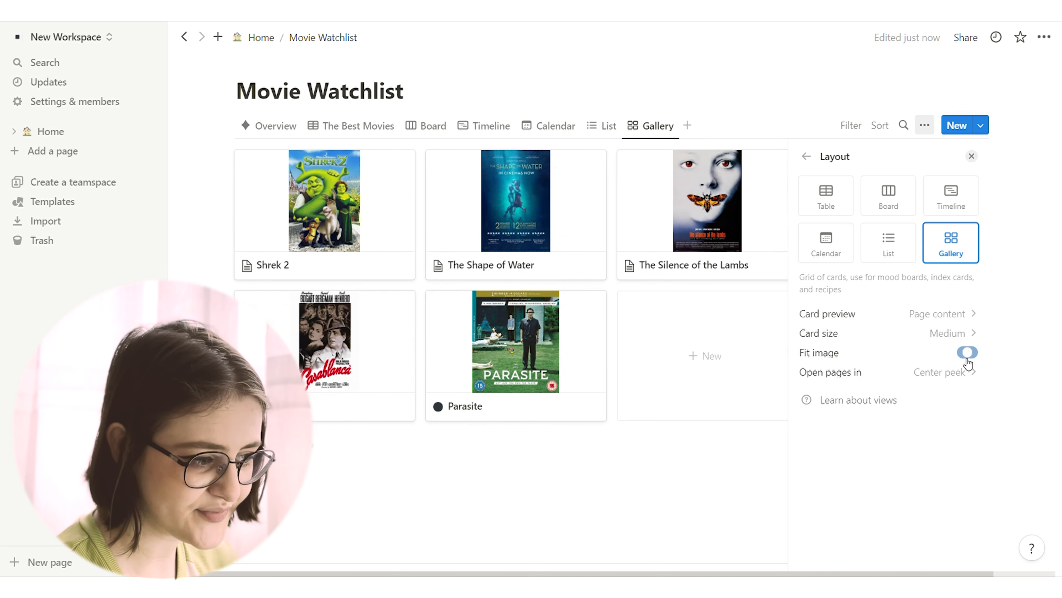
{"action": "left_click", "coordinate": [967, 353]}
{"action": "left_click", "coordinate": [943, 332]}
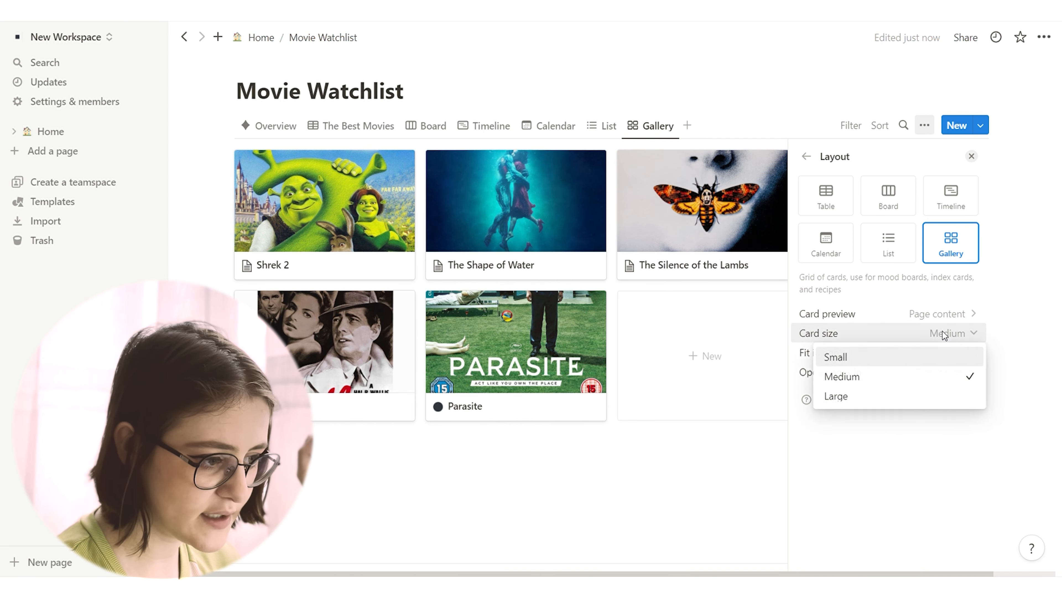
{"action": "left_click", "coordinate": [920, 357]}
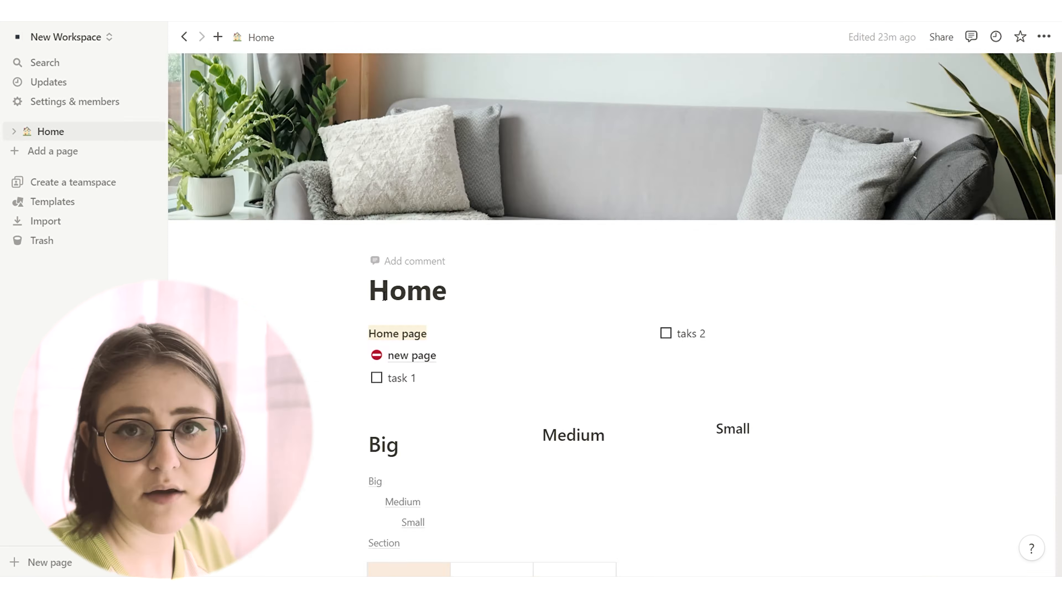
Insert a linked view of the Movie Watchlist database at the end of the Home page, below the Blog post link.
{"action": "scroll", "coordinate": [384, 296], "scroll_direction": "down", "scroll_amount": 10}
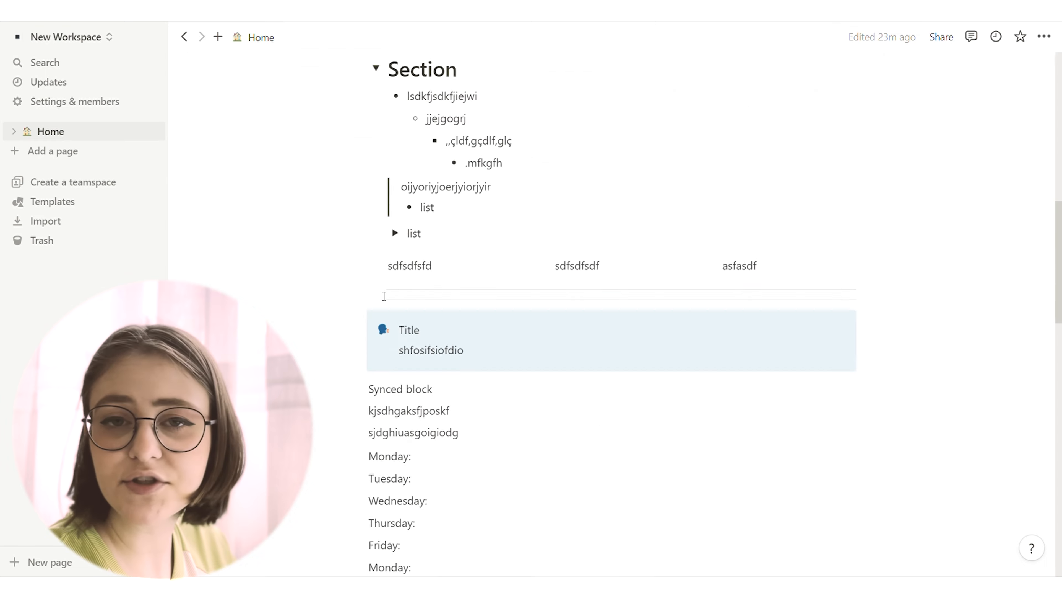
{"action": "scroll", "coordinate": [384, 296], "scroll_direction": "down", "scroll_amount": 15}
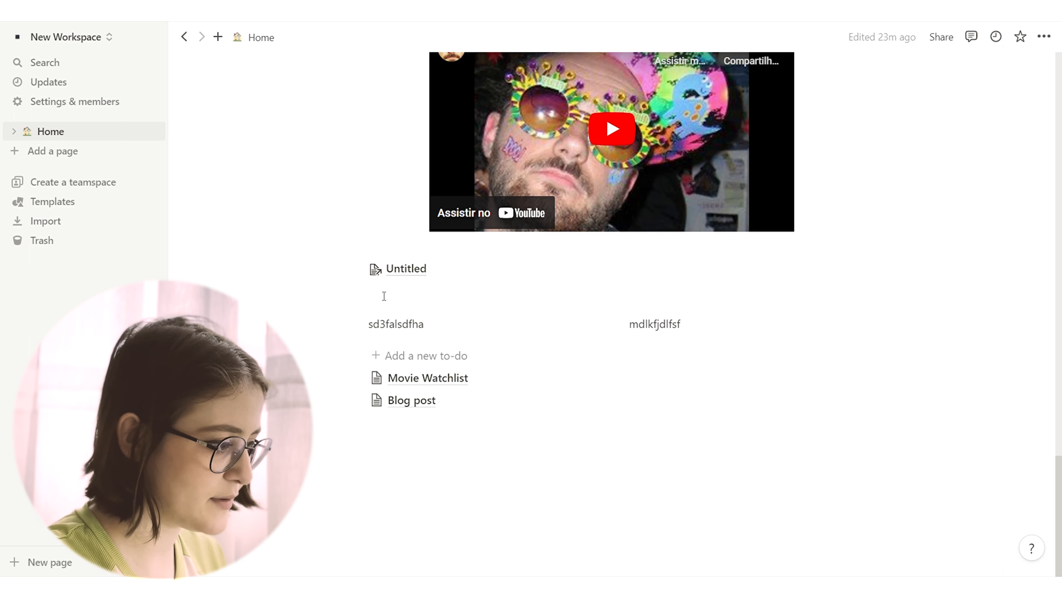
{"action": "left_click", "coordinate": [419, 498]}
{"action": "type", "text": "/linked"}
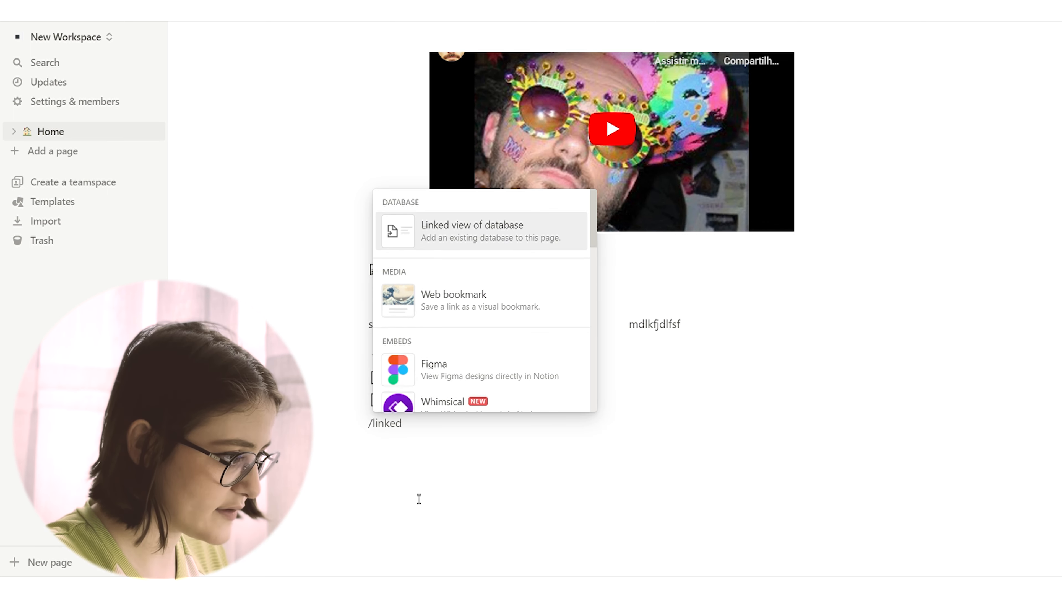
{"action": "left_click", "coordinate": [498, 247]}
{"action": "left_click", "coordinate": [735, 319]}
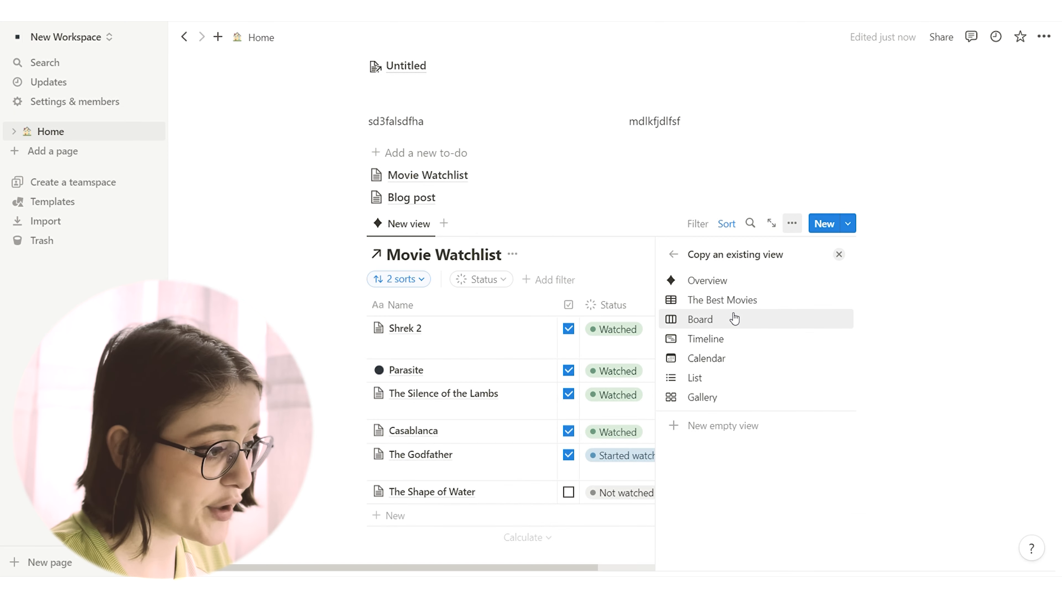
Try the Board, Calendar and Gallery views in the linked Movie Watchlist and choose the existing Overview view to copy.
{"action": "left_click", "coordinate": [734, 317]}
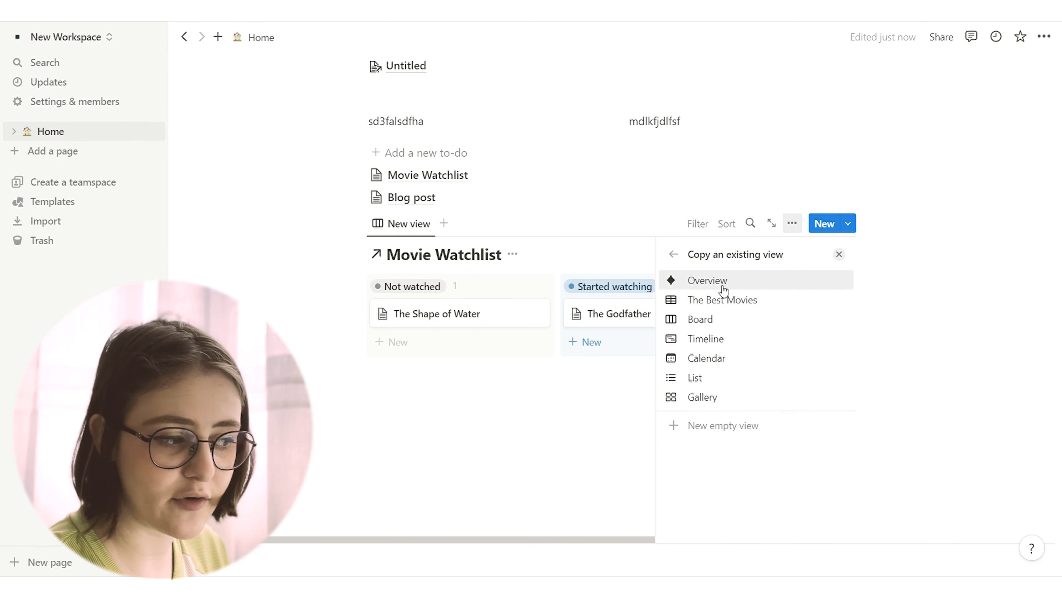
{"action": "left_click", "coordinate": [716, 358]}
{"action": "left_click", "coordinate": [714, 396]}
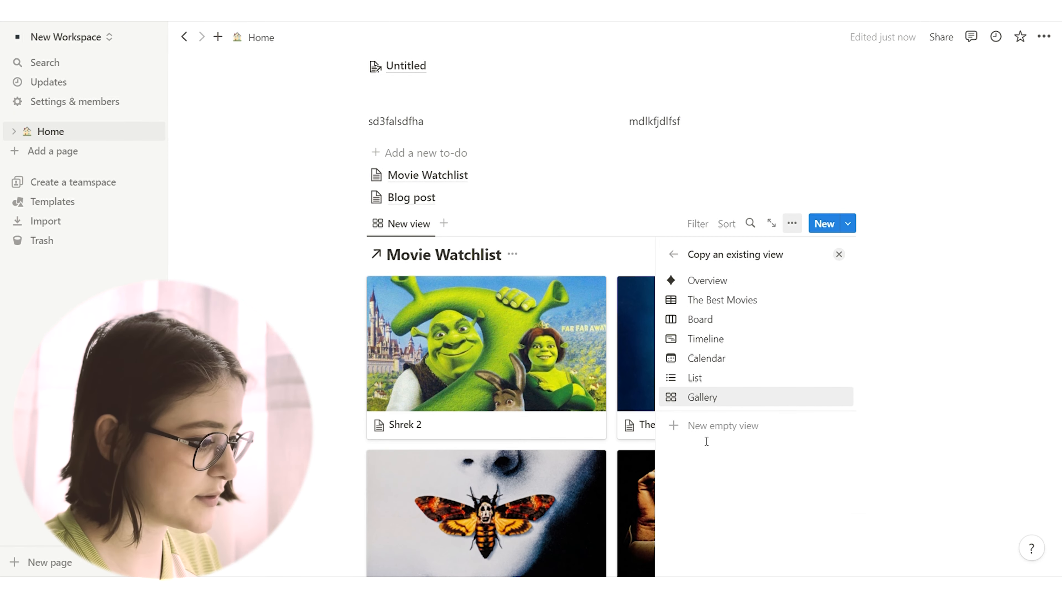
{"action": "left_click", "coordinate": [719, 289]}
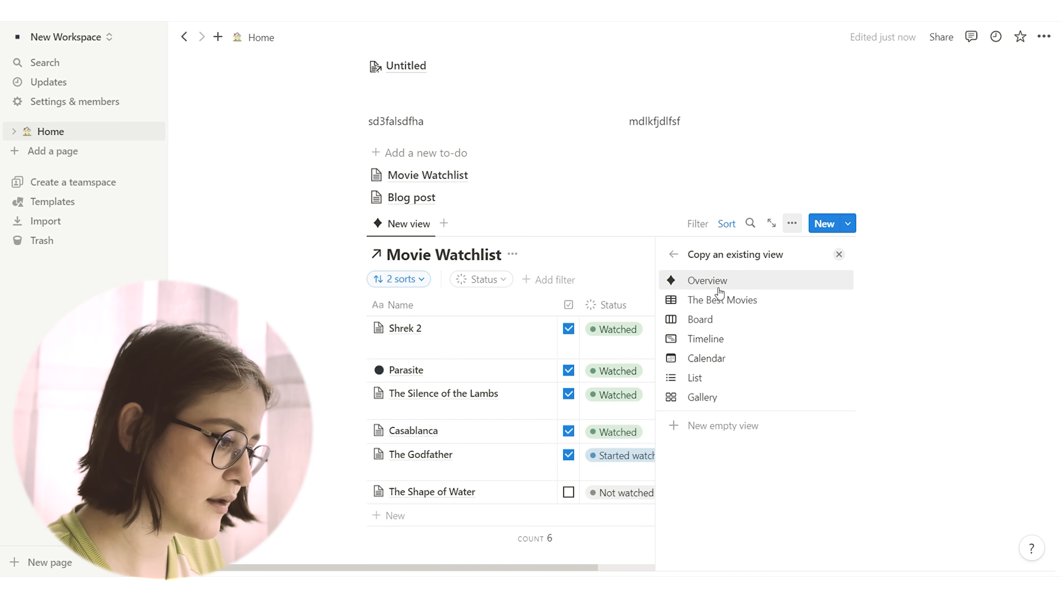